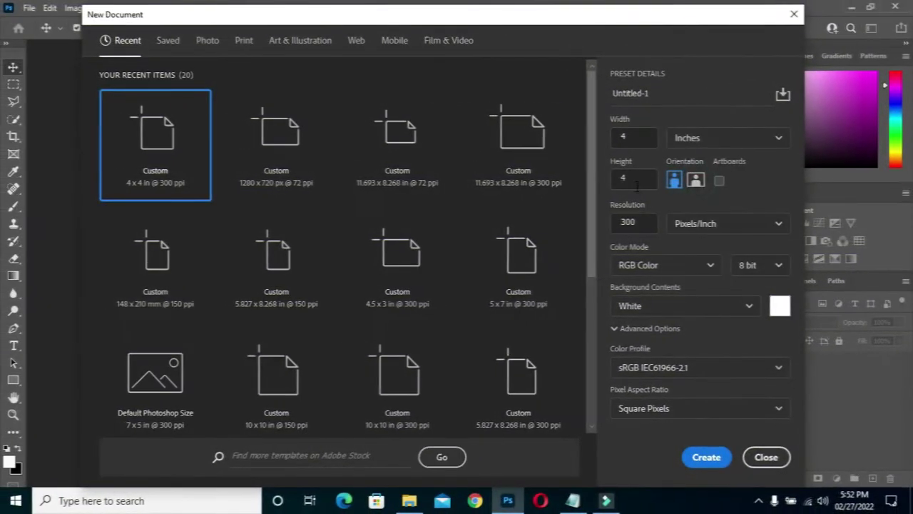
Create a new 4 × 4 inch, 300 ppi document (1200 × 1200 px)
left_click(633, 178)
left_click(639, 223)
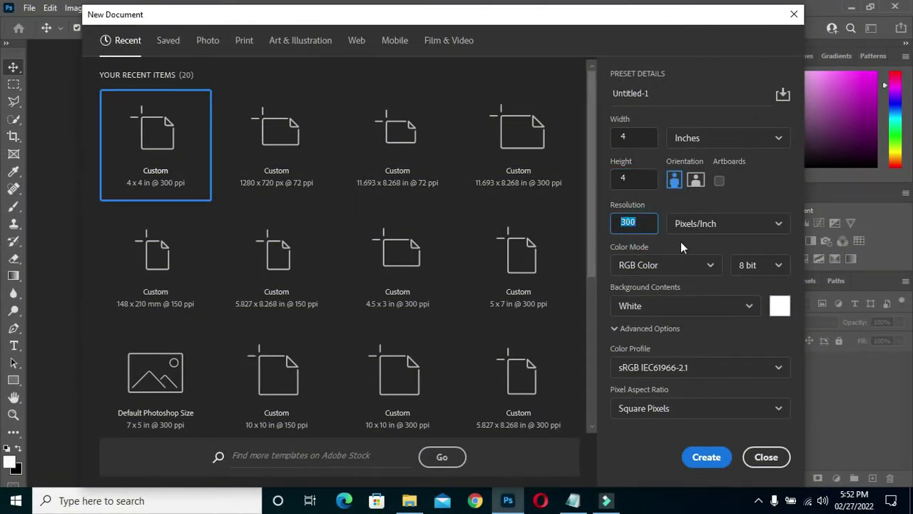
left_click(707, 457)
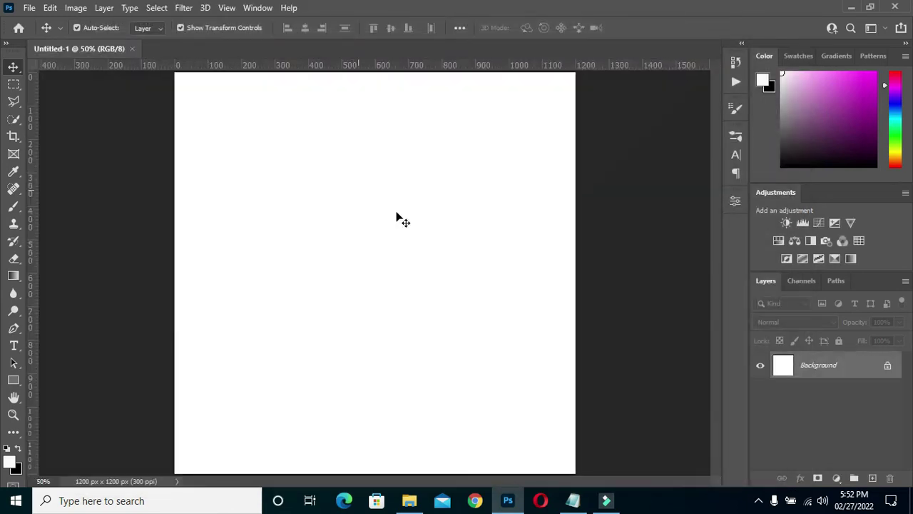
left_click(409, 500)
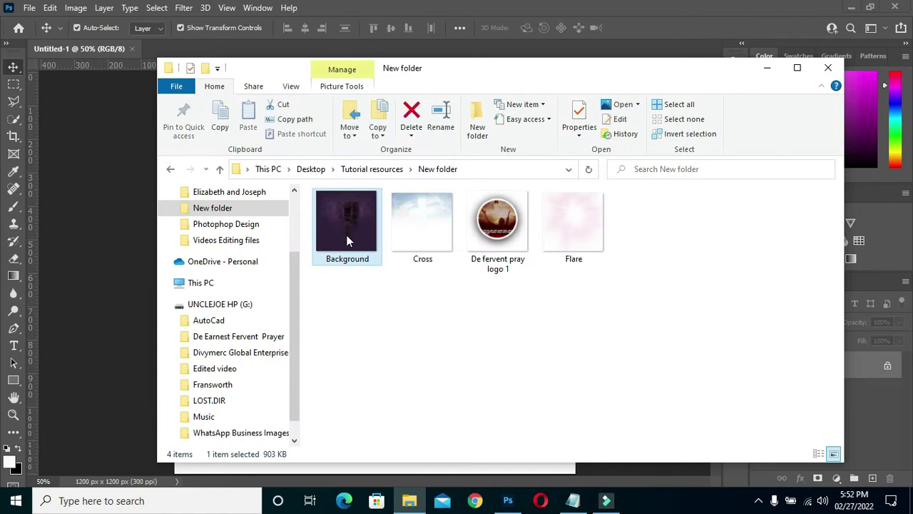
Place the Background and Flare images on the canvas as layers
mouse_move(347, 230)
left_mouse_down()
mouse_move(88, 302)
mouse_move(326, 255)
left_mouse_up()
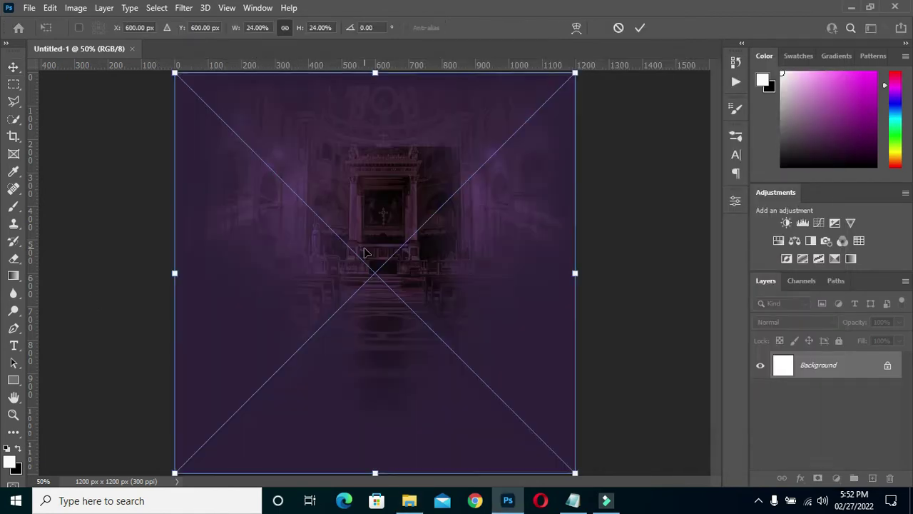
key("Return")
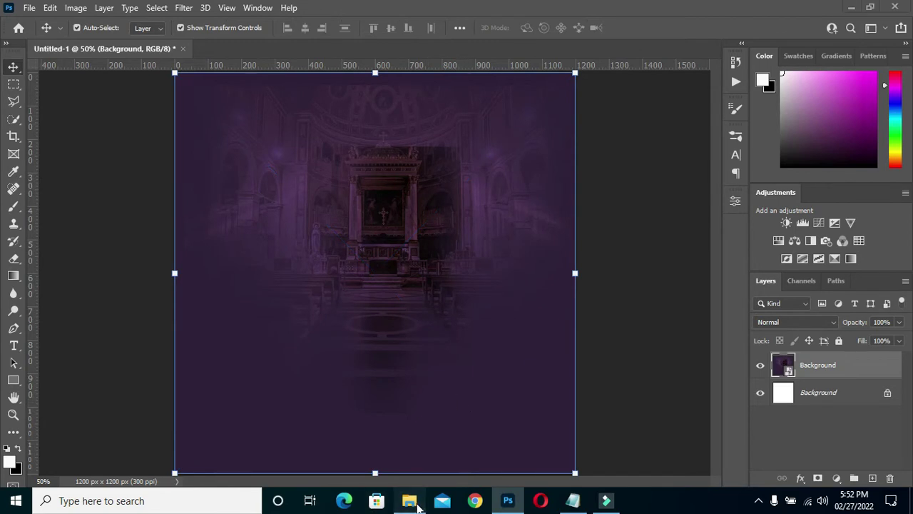
left_click(409, 500)
left_click_drag(565, 228, 129, 325)
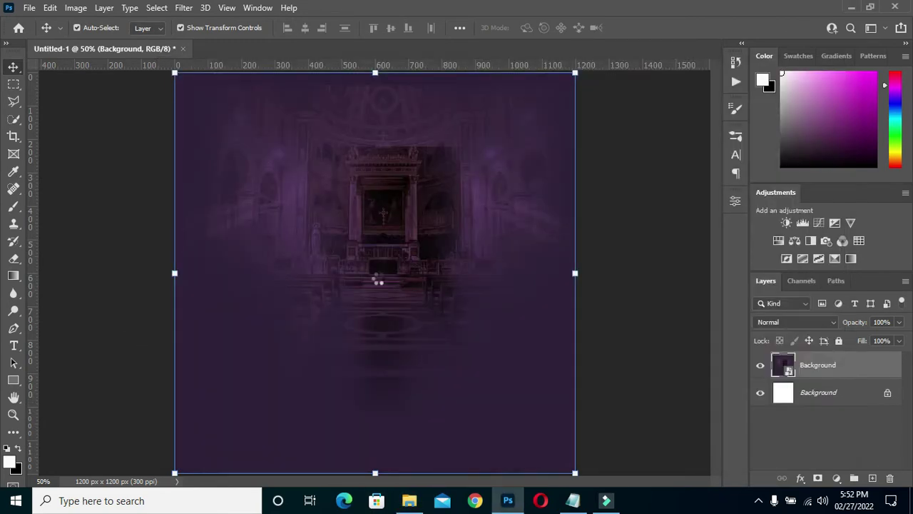
left_click_drag(129, 323, 376, 278)
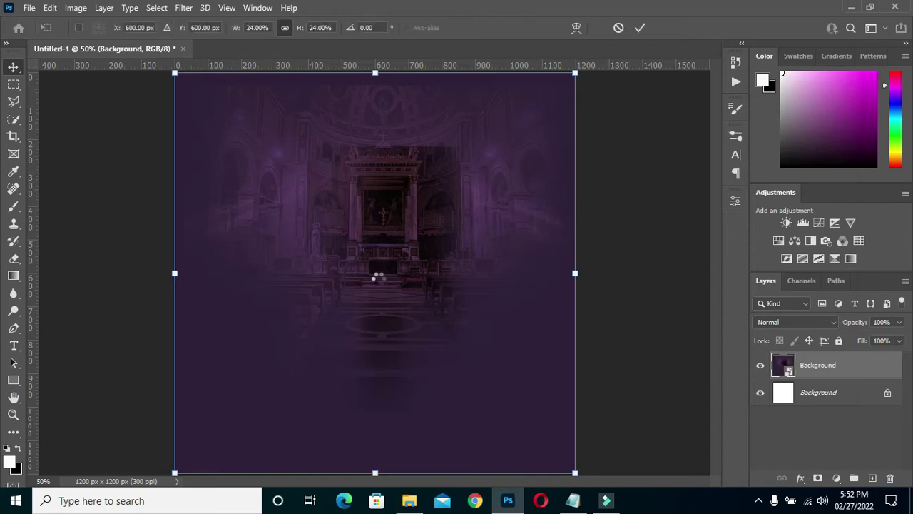
left_click(640, 28)
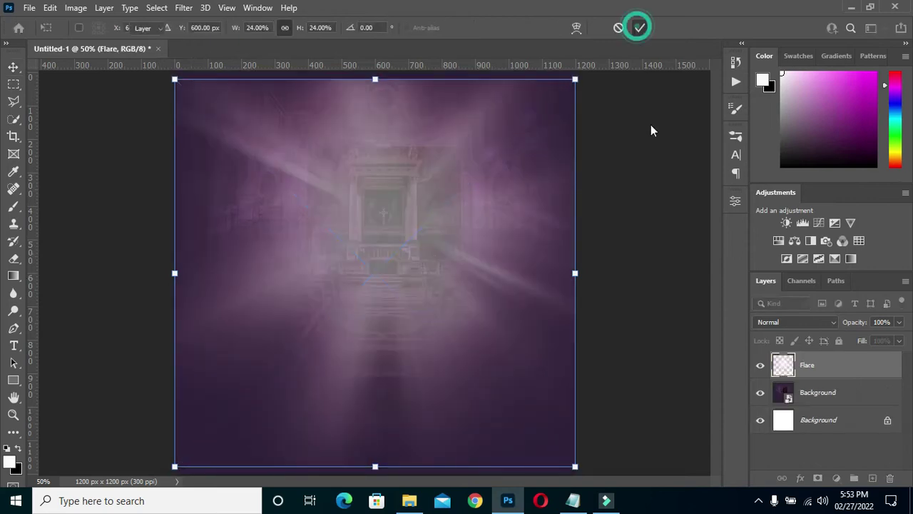
Place the Cross image on top of the layer stack
left_click(408, 499)
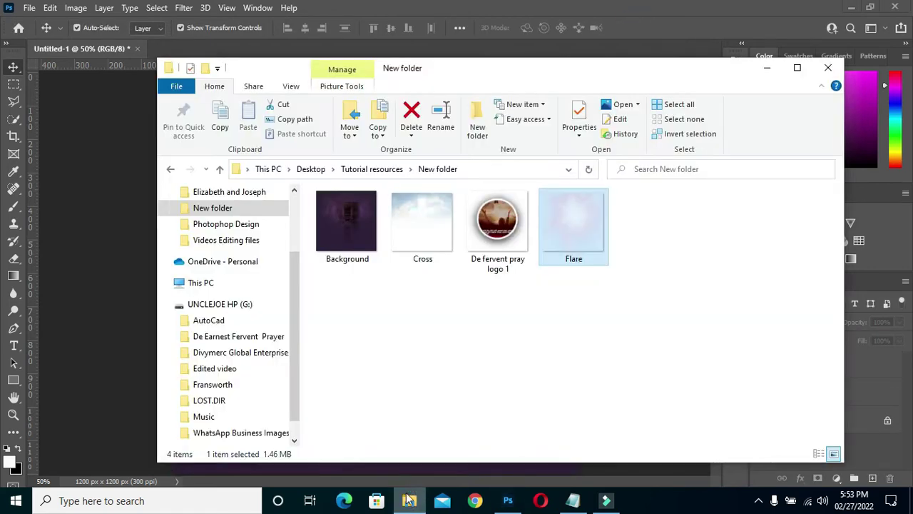
left_click(431, 242)
left_click_drag(424, 236, 129, 309)
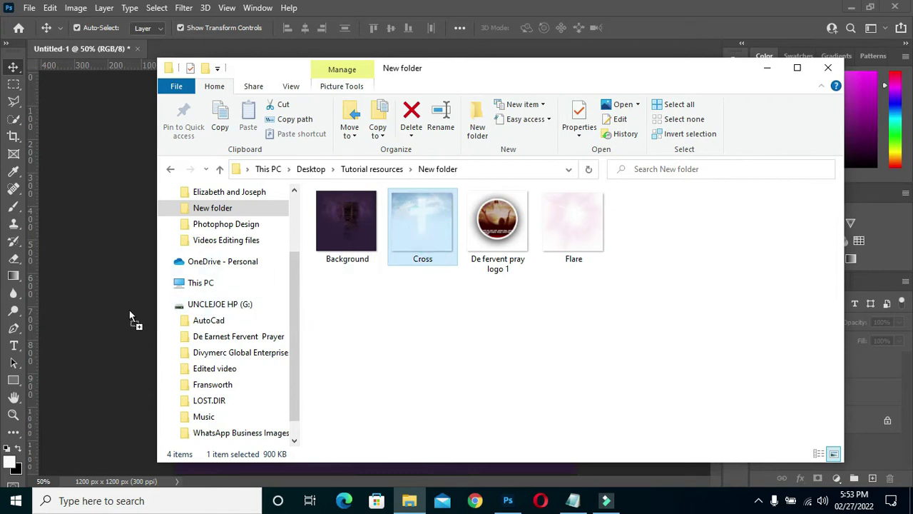
left_click(640, 27)
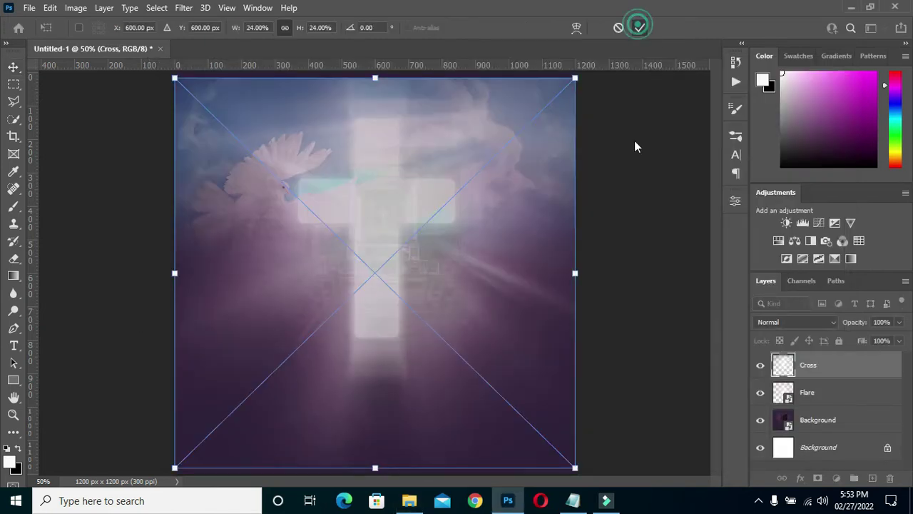
Add a Levels adjustment layer with input black 40 and midtones 1.04
left_click(838, 478)
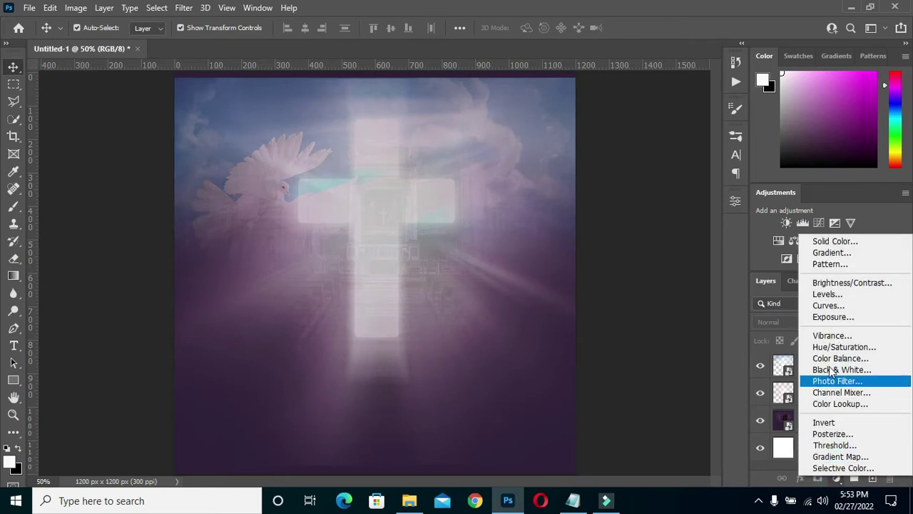
left_click(827, 294)
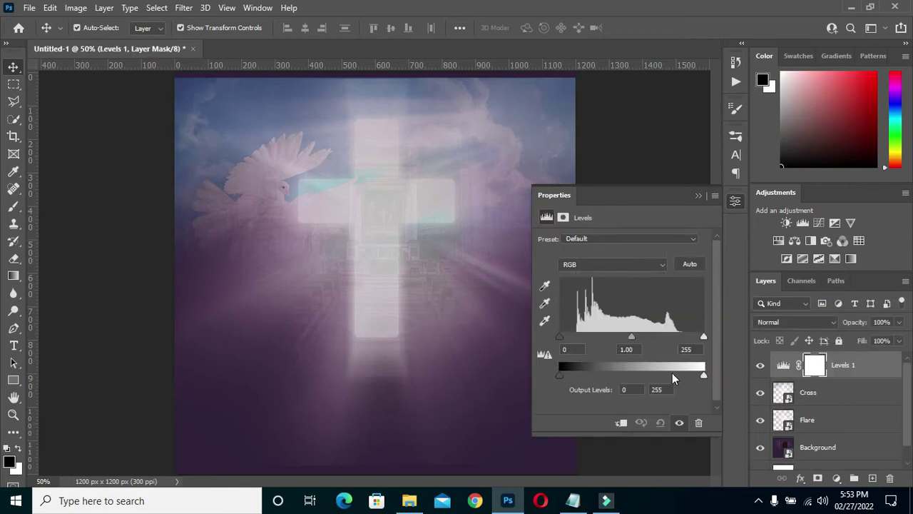
left_click_drag(632, 336, 629, 337)
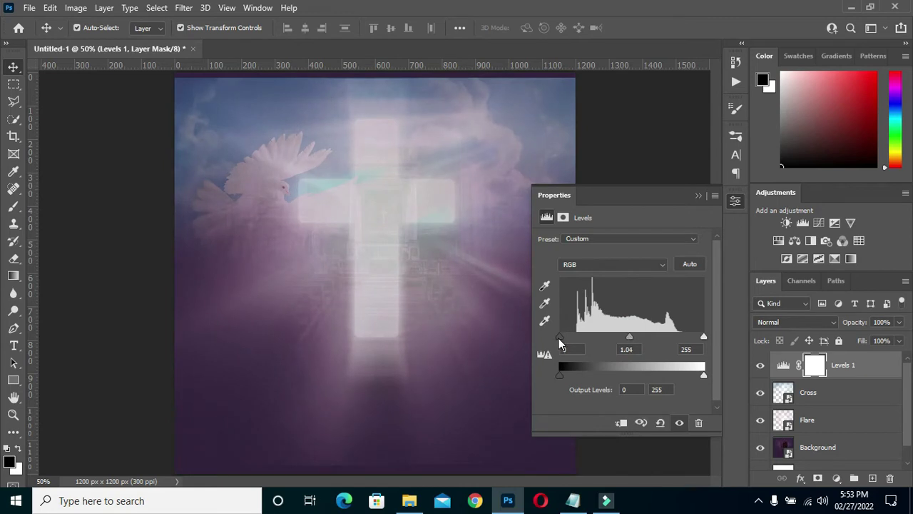
left_click_drag(560, 336, 583, 343)
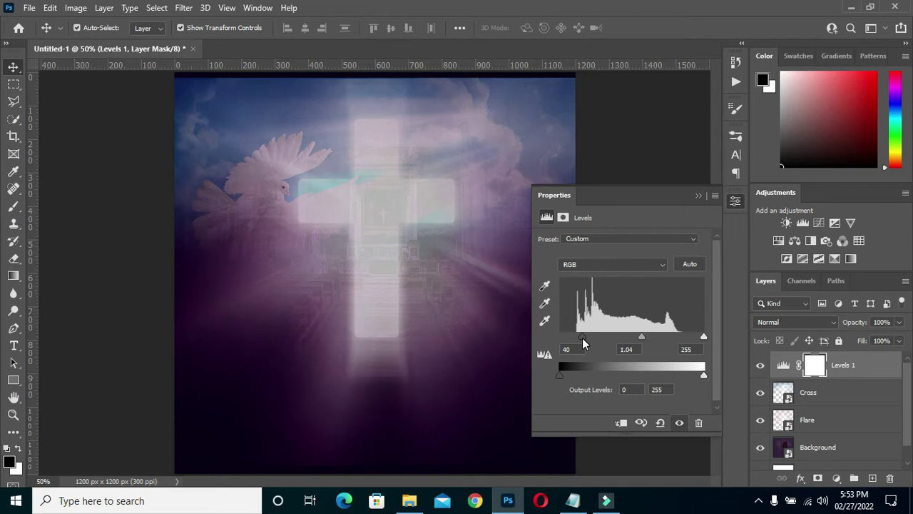
left_click(698, 196)
scroll(542, 242, "down", 3)
left_click(568, 291)
scroll(388, 300, "up", 2)
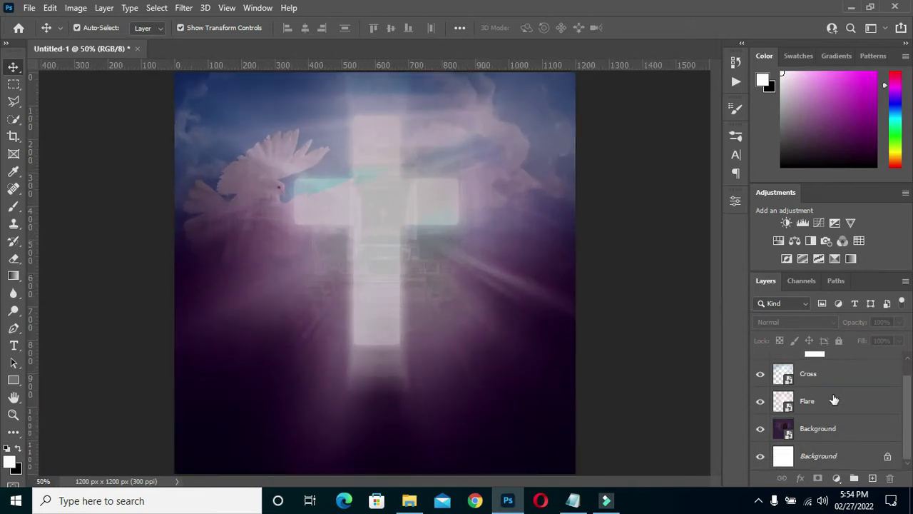
scroll(812, 386, "up", 1)
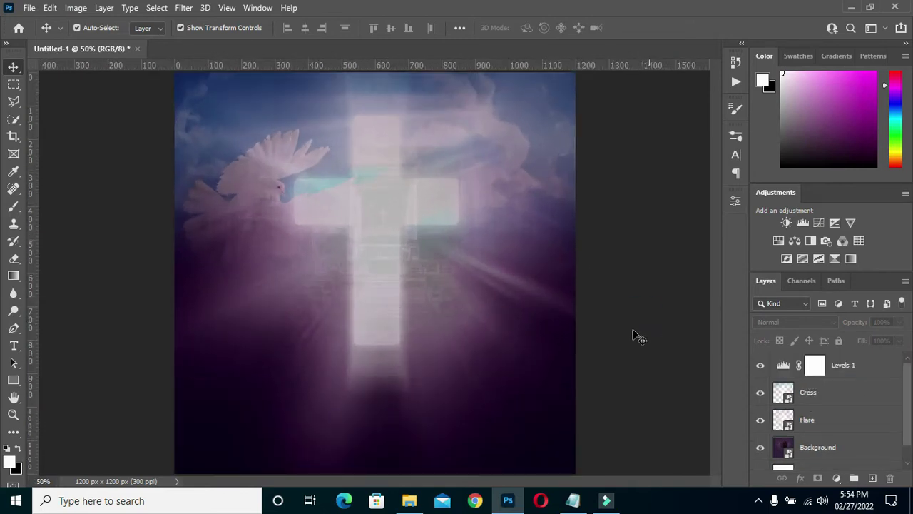
scroll(610, 330, "down", 1)
scroll(622, 332, "up", 1)
left_click(838, 478)
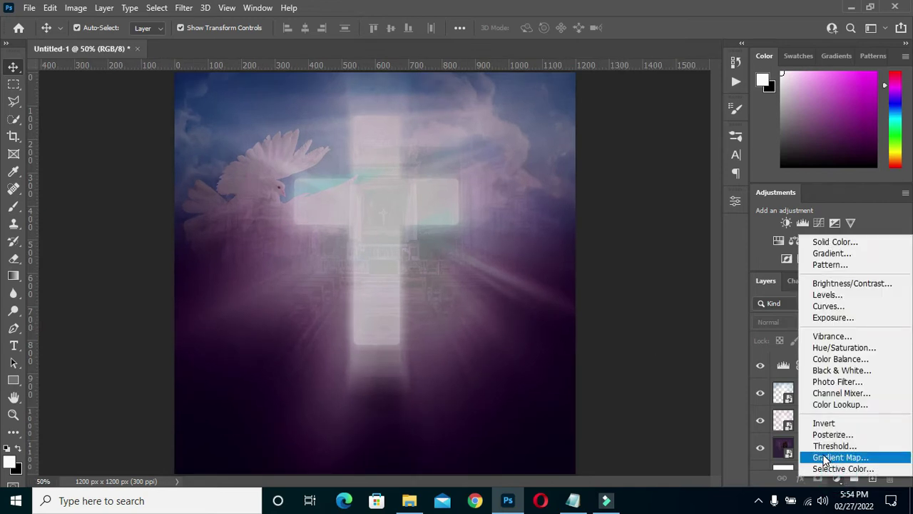
Add a Gradient Map layer and set its left gradient stop to #1d1d1e
left_click(823, 456)
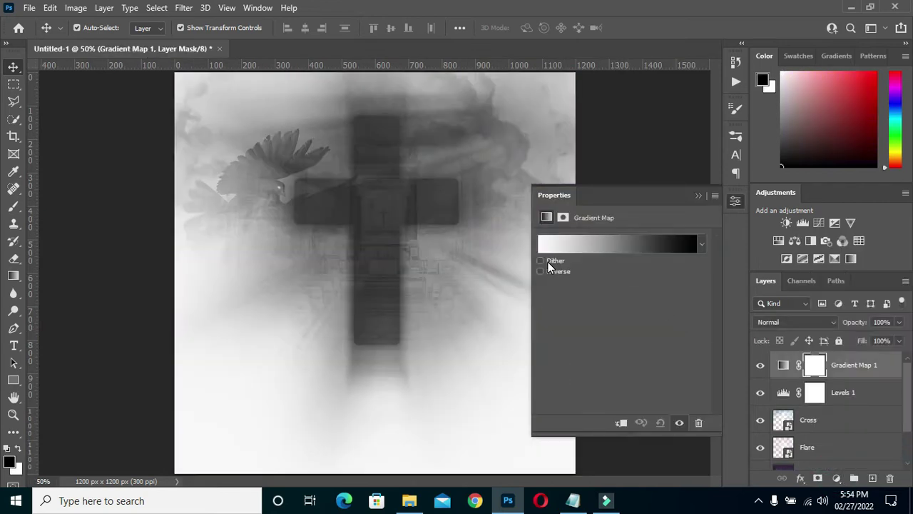
left_click(550, 244)
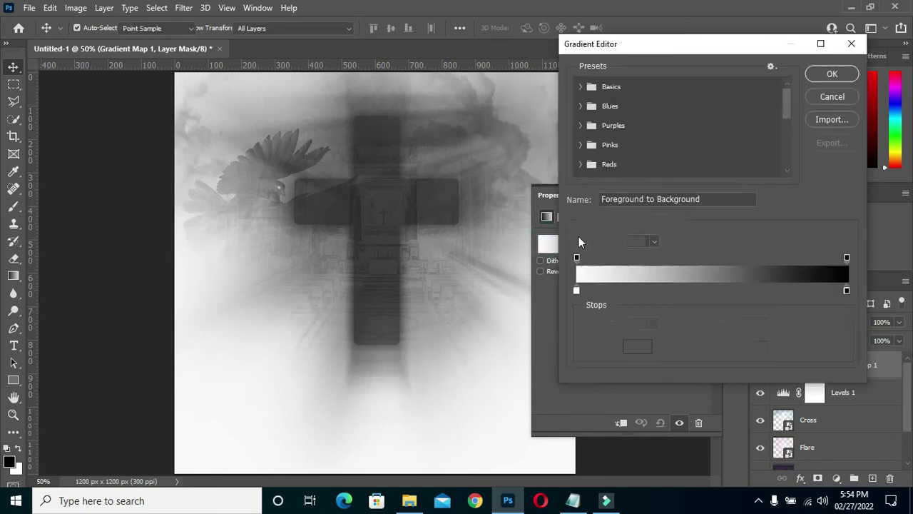
left_click(576, 291)
left_click(573, 500)
left_click_drag(201, 129, 147, 130)
key("ctrl+c")
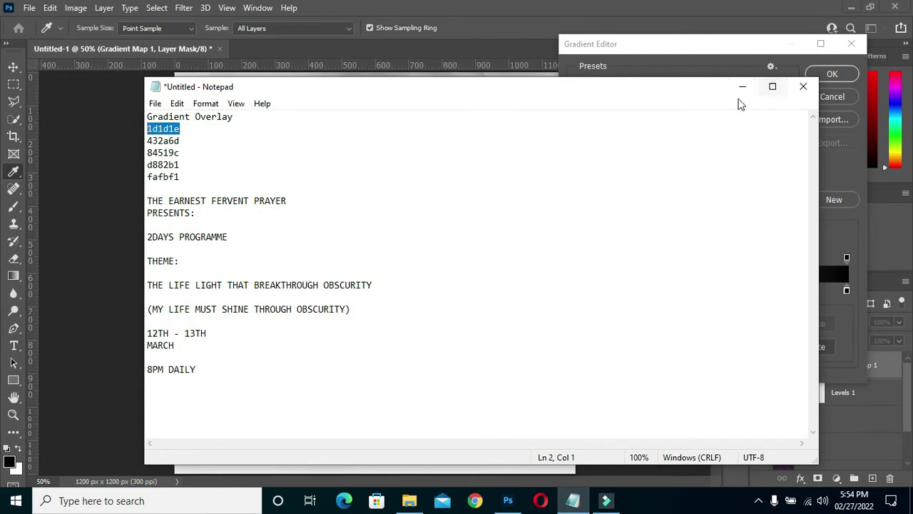
left_click(742, 86)
left_click(637, 347)
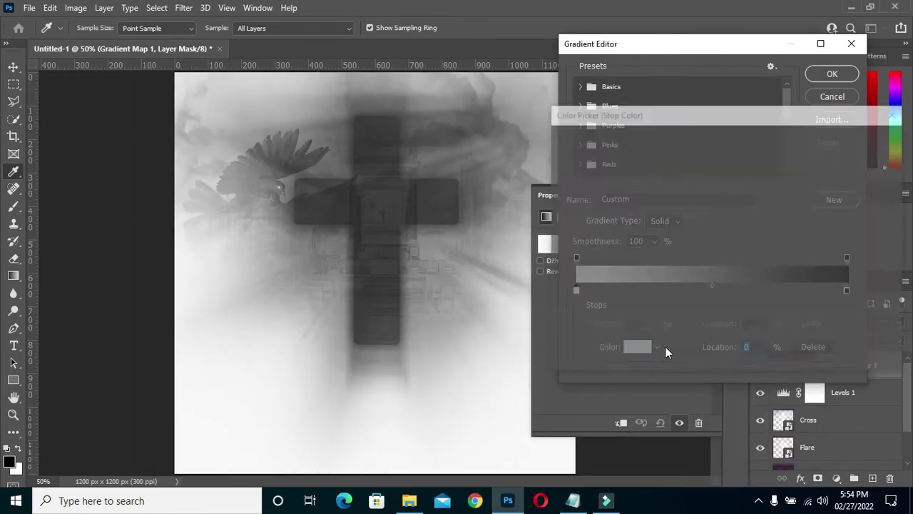
key("ctrl+v")
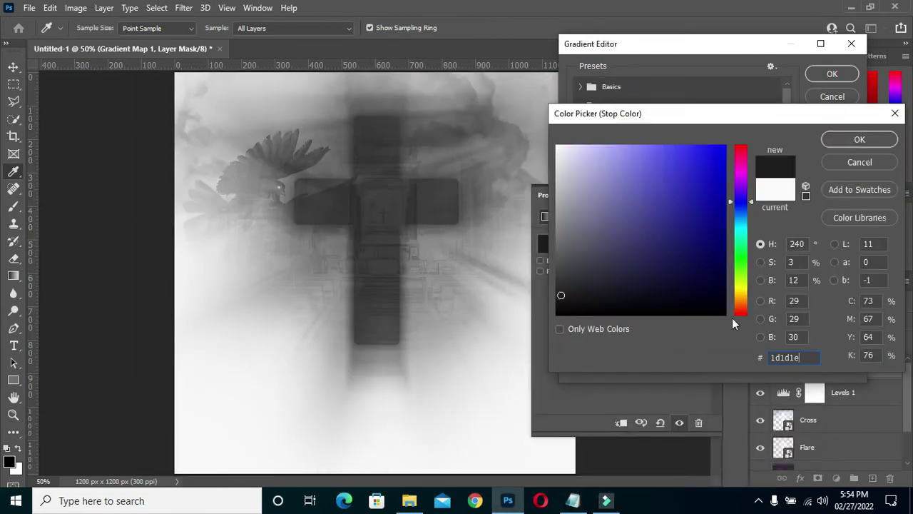
left_click(849, 141)
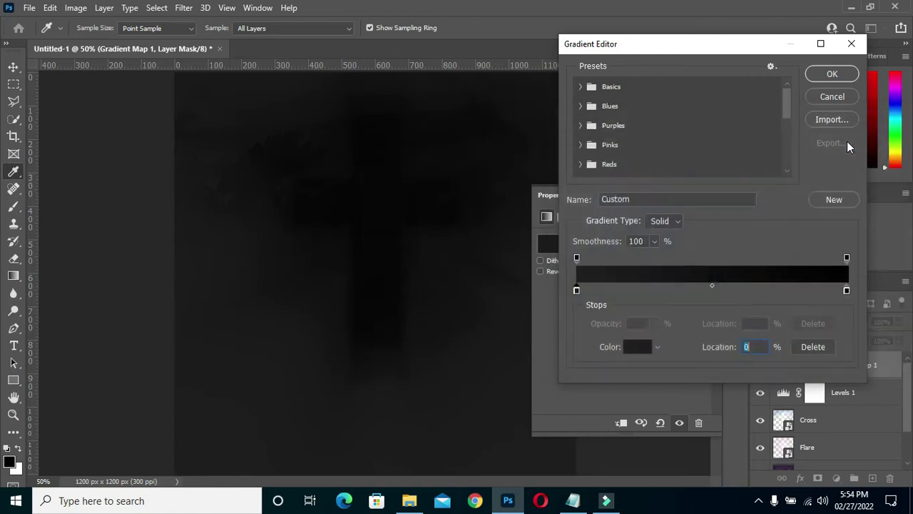
Add a gradient stop at 26% coloured #432a6d
left_click(646, 291)
left_click(636, 347)
left_click(573, 500)
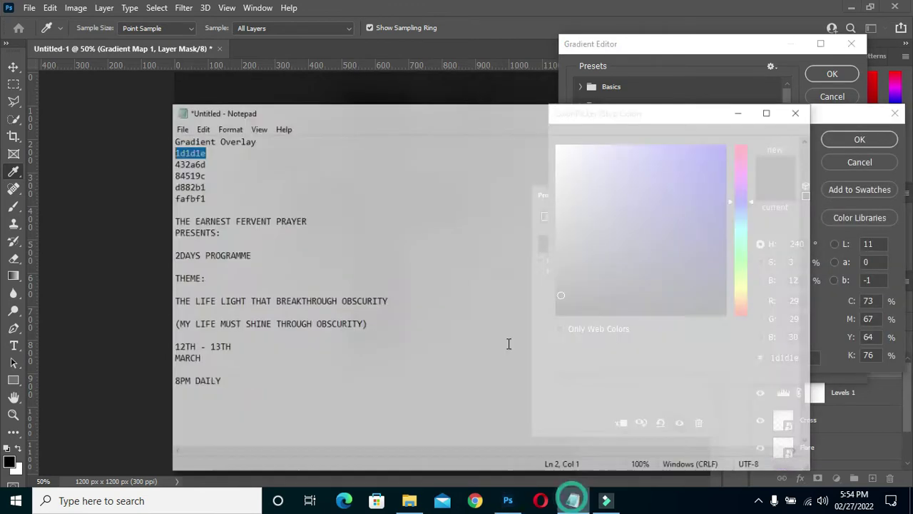
left_click_drag(186, 145, 140, 148)
key("ctrl+c")
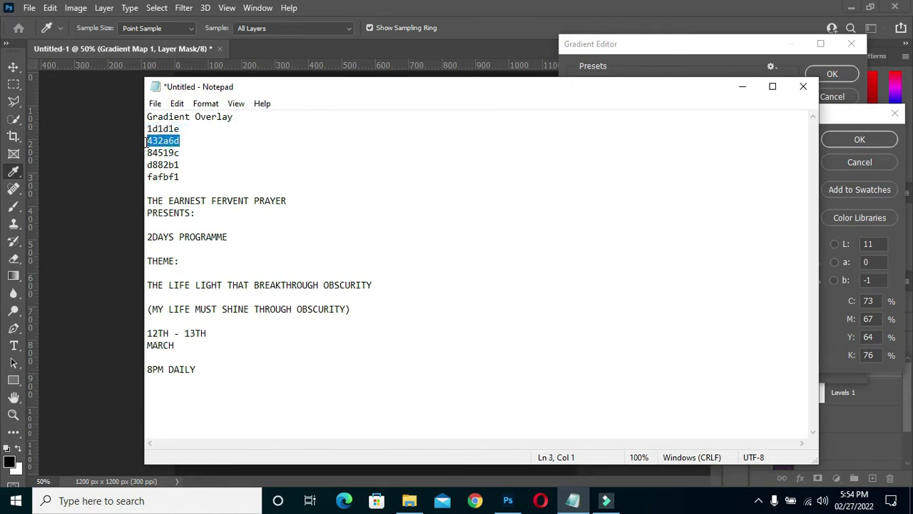
left_click(734, 89)
left_click_drag(799, 357, 761, 358)
key("ctrl+v")
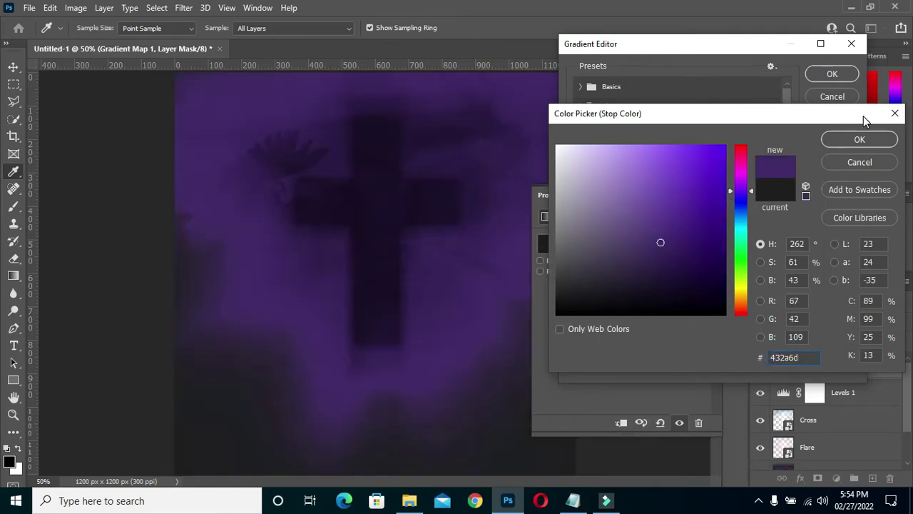
left_click(863, 138)
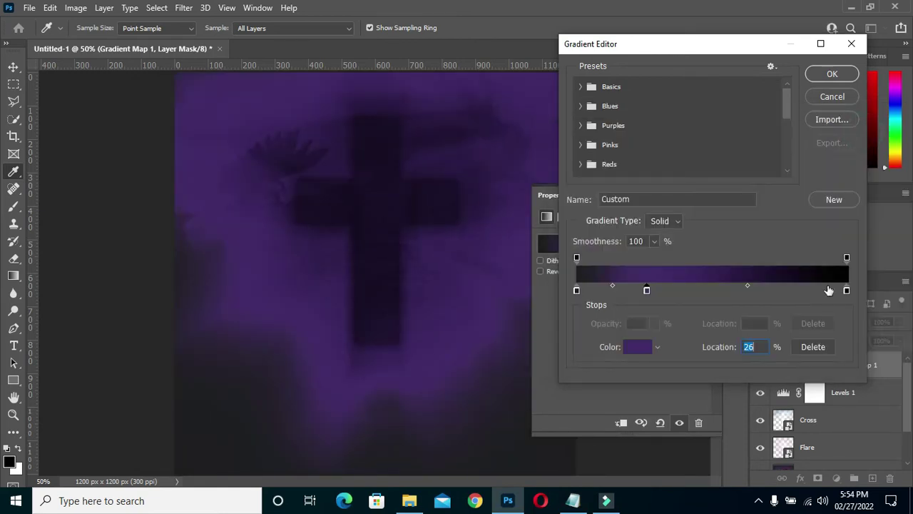
Add a gradient stop near 45% coloured #84519c
left_click(701, 290)
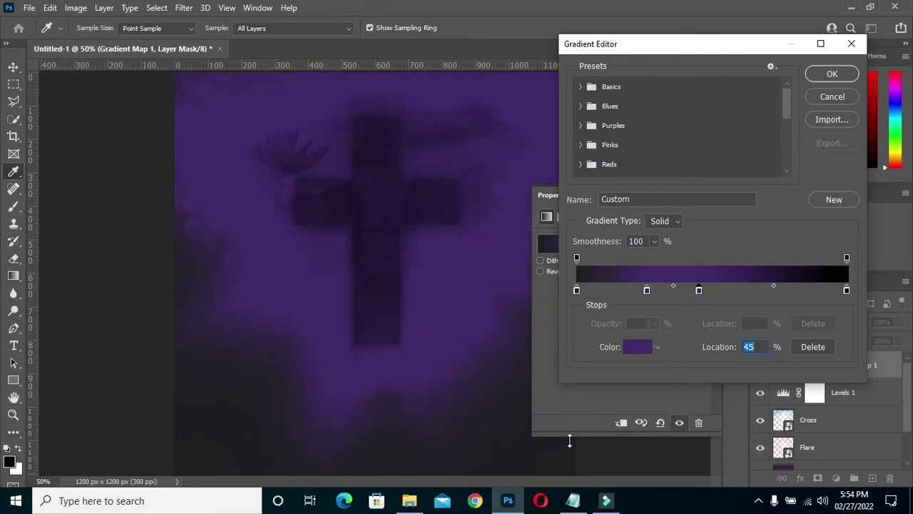
left_click(573, 501)
left_click_drag(180, 152, 147, 152)
key("ctrl+c")
left_click(742, 87)
left_click(630, 349)
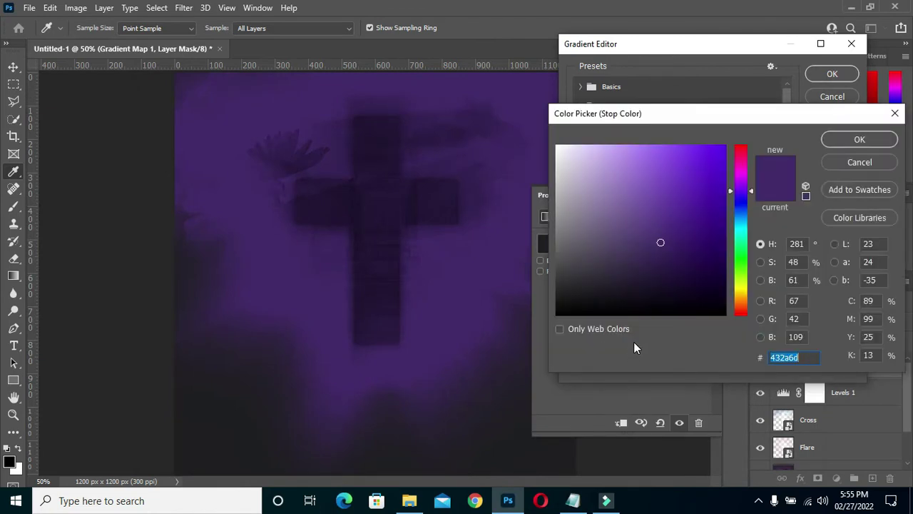
key("ctrl+v")
left_click(858, 140)
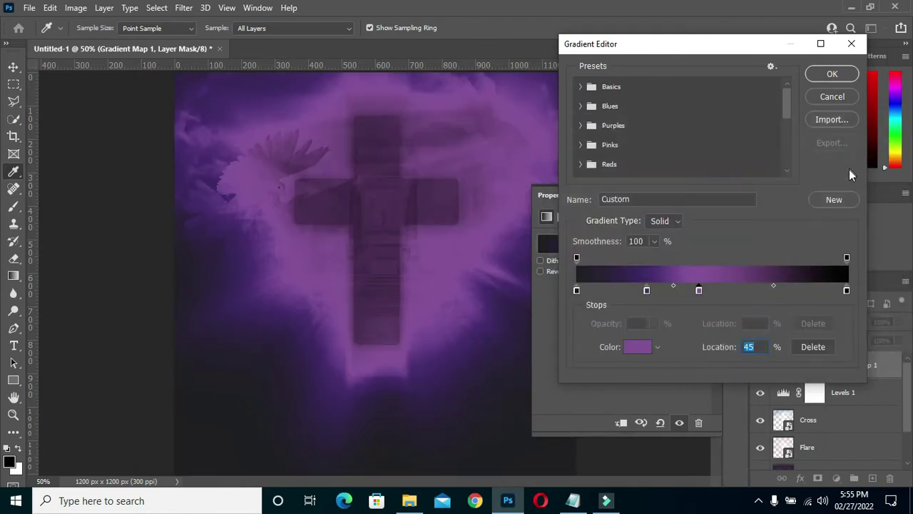
Add another stop and shift the purple stops left, one to 59%
left_click(749, 290)
left_click_drag(647, 290, 638, 291)
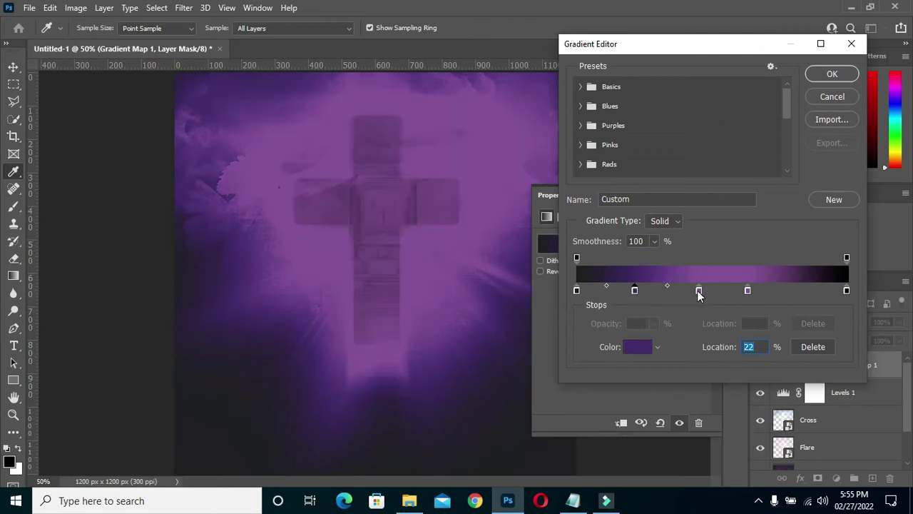
left_click_drag(699, 289, 686, 292)
left_click_drag(748, 290, 742, 291)
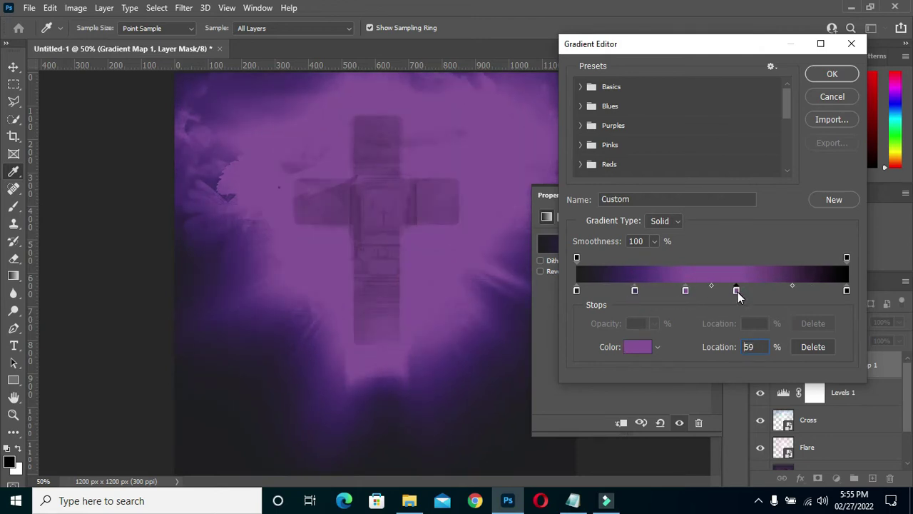
key("Return")
left_click(573, 501)
Colour the selected gradient stop pink #d882b1
double_click(179, 164)
key("ctrl+c")
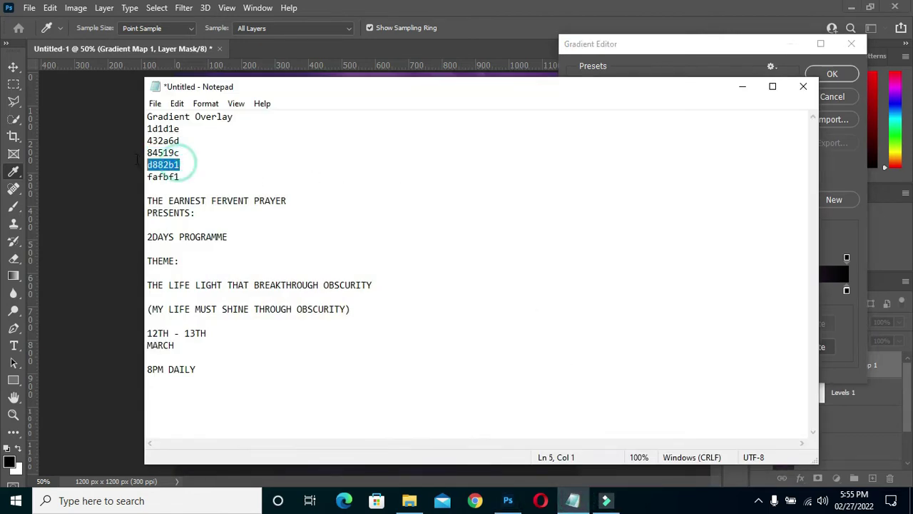
left_click(743, 86)
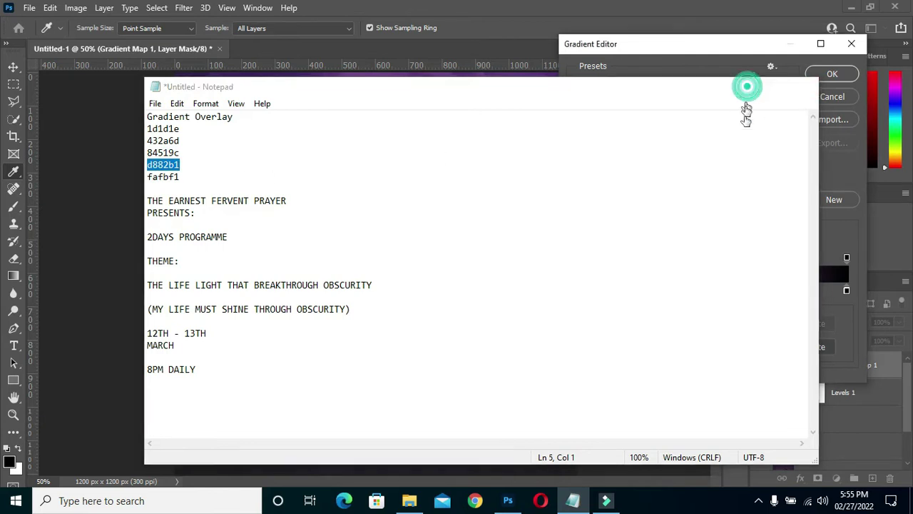
left_click(636, 348)
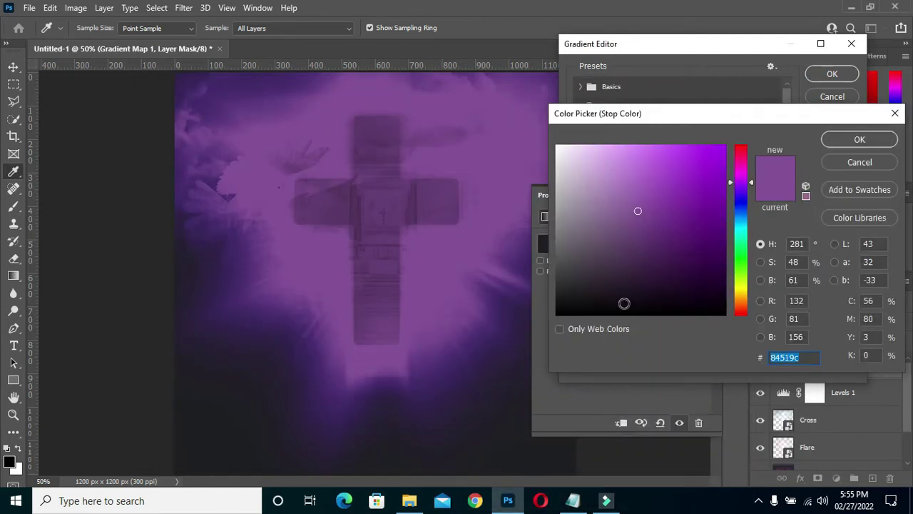
key("ctrl+v")
left_click(848, 142)
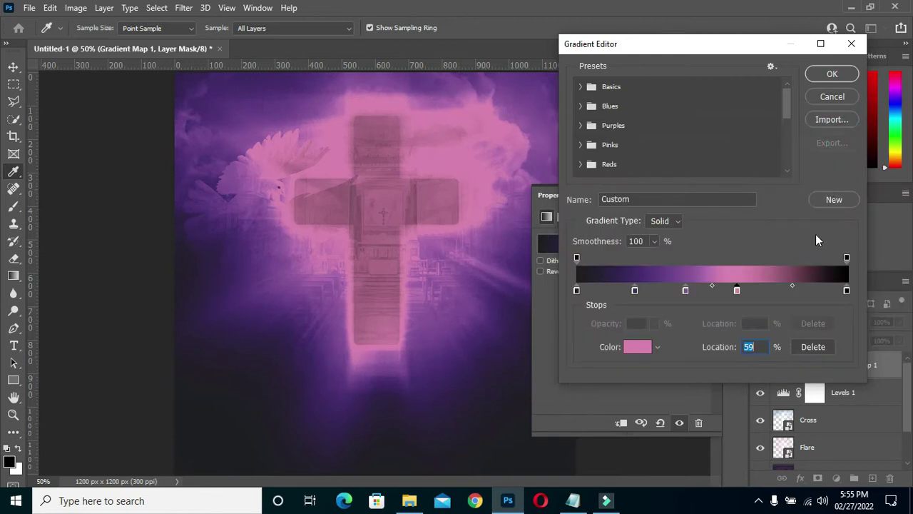
Colour the last gradient stop near-white #fafbf1
left_click(847, 290)
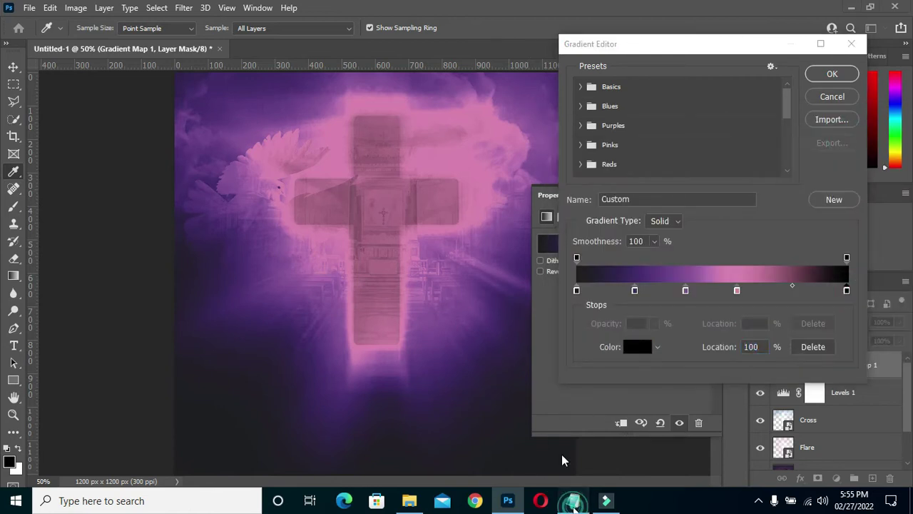
left_click(572, 500)
double_click(195, 177)
left_click(742, 86)
left_click(847, 291)
left_click(638, 346)
type("fafbf1")
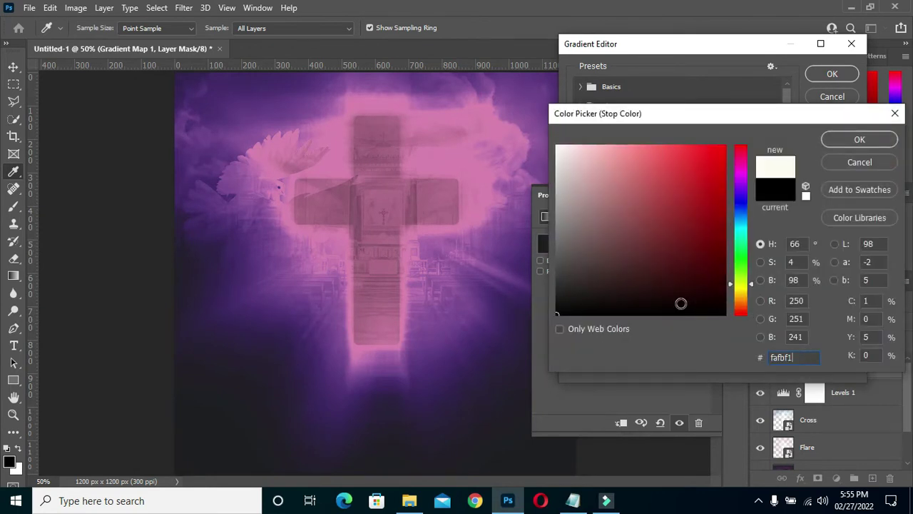
left_click(856, 140)
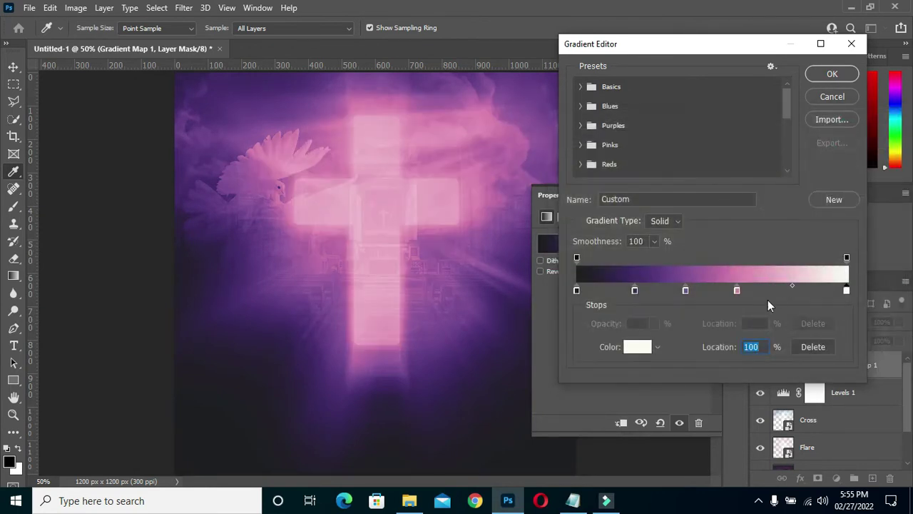
Rearrange the stops to about 25%, 40% and 66% and apply the gradient
left_click_drag(634, 291, 629, 291)
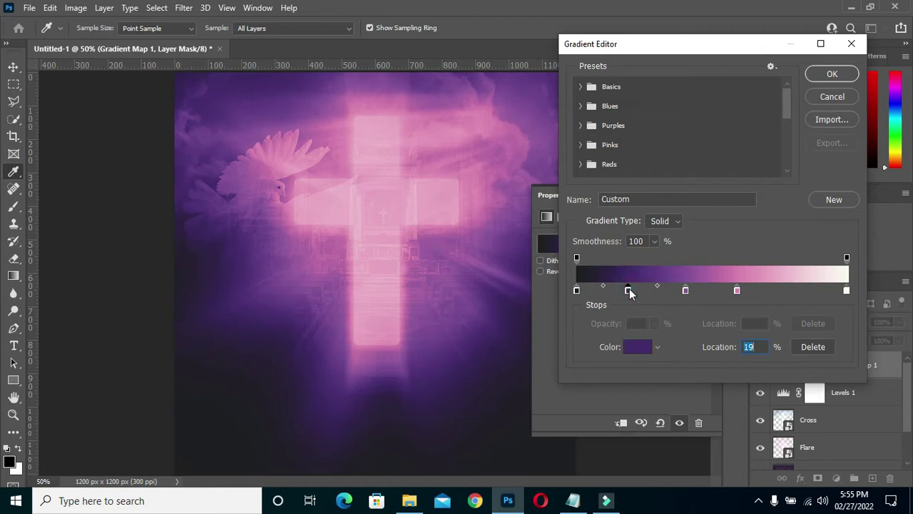
left_click(685, 291)
left_click_drag(628, 291, 647, 292)
left_click(684, 291)
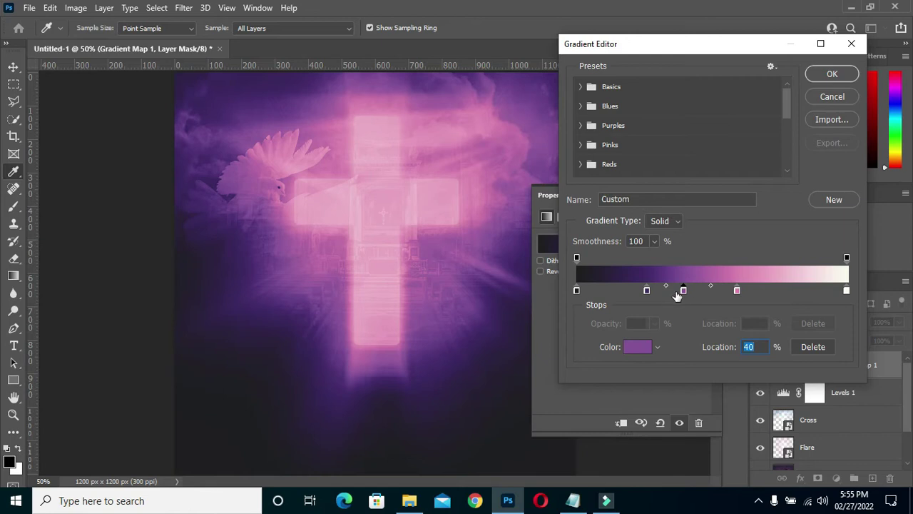
left_click_drag(737, 291, 754, 291)
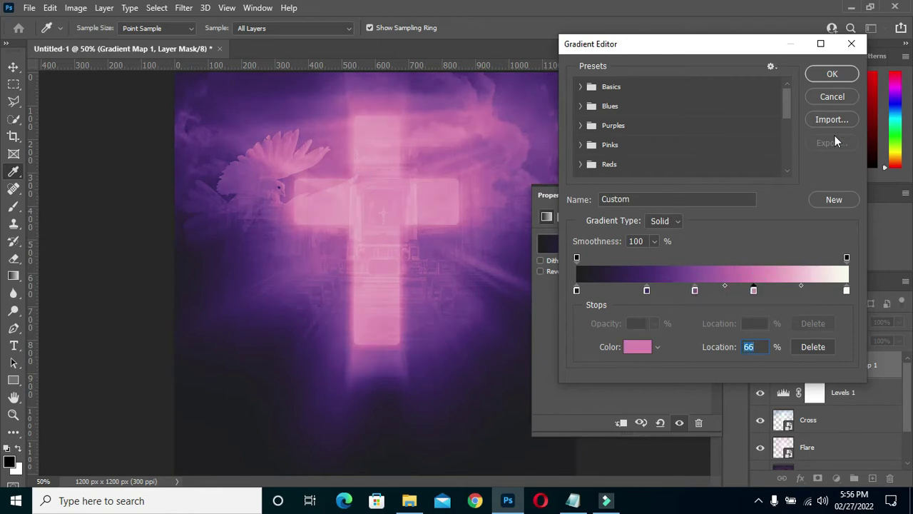
left_click(833, 74)
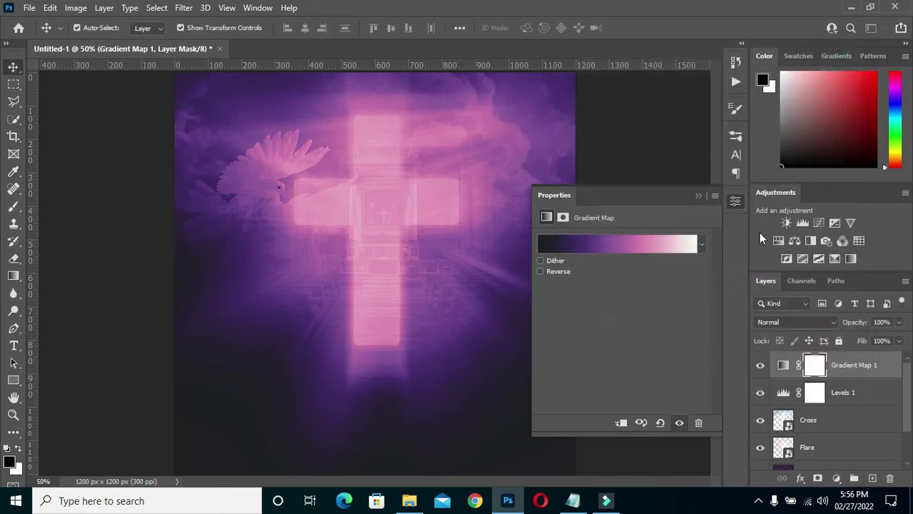
Set the Gradient Map layer's blend mode to Overlay
left_click(698, 196)
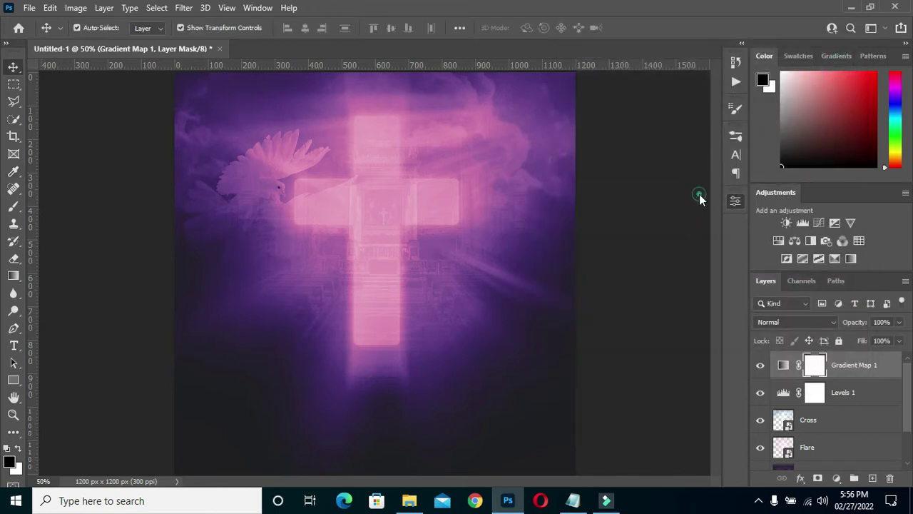
key("ctrl+0")
left_click(805, 322)
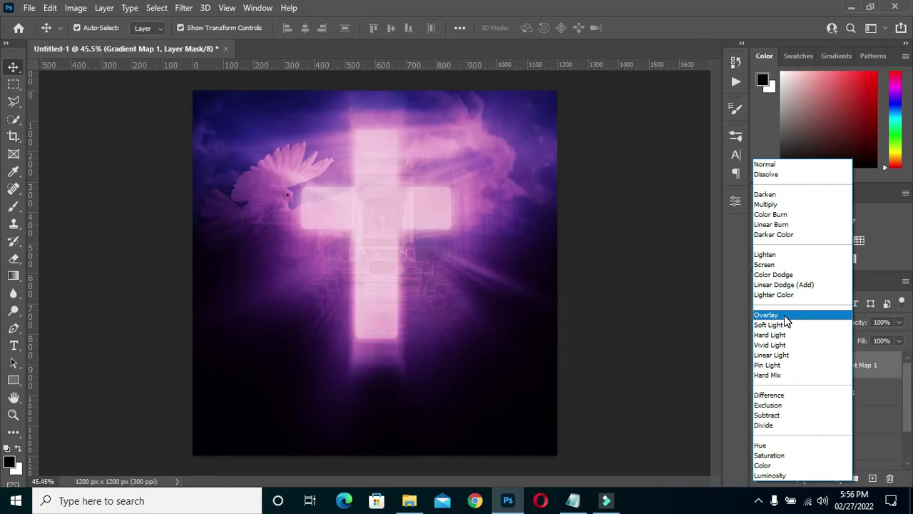
left_click(785, 322)
left_click(670, 321)
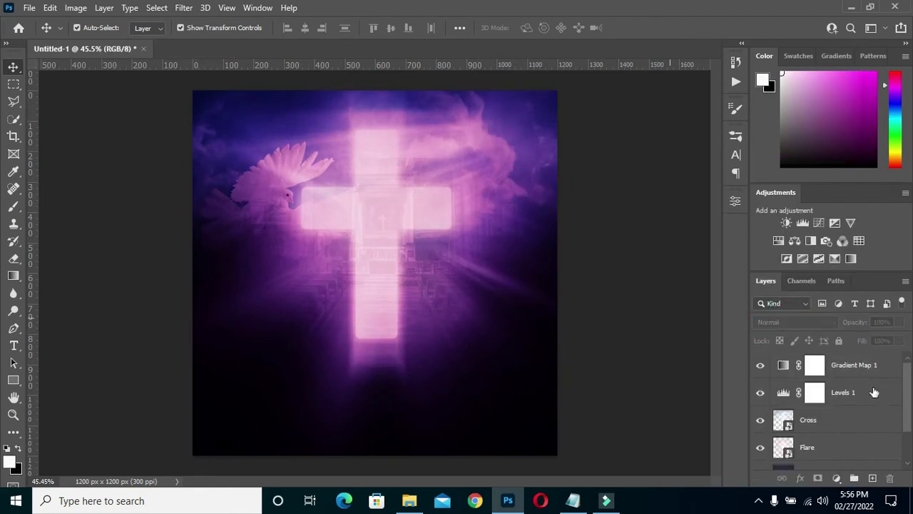
Group all artwork and adjustment layers into a group named BACKGROUND
left_click(851, 365)
scroll(845, 400, "down", 2)
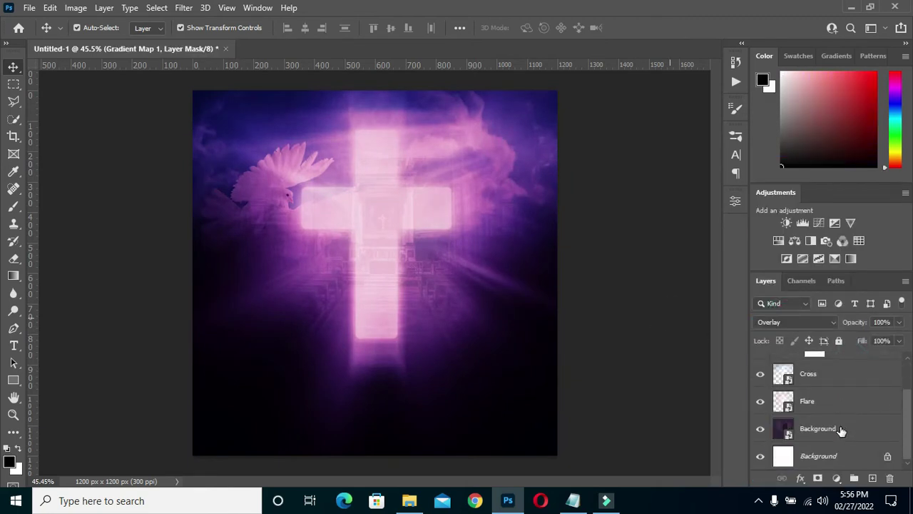
left_click(841, 431, "shift")
left_click(854, 480)
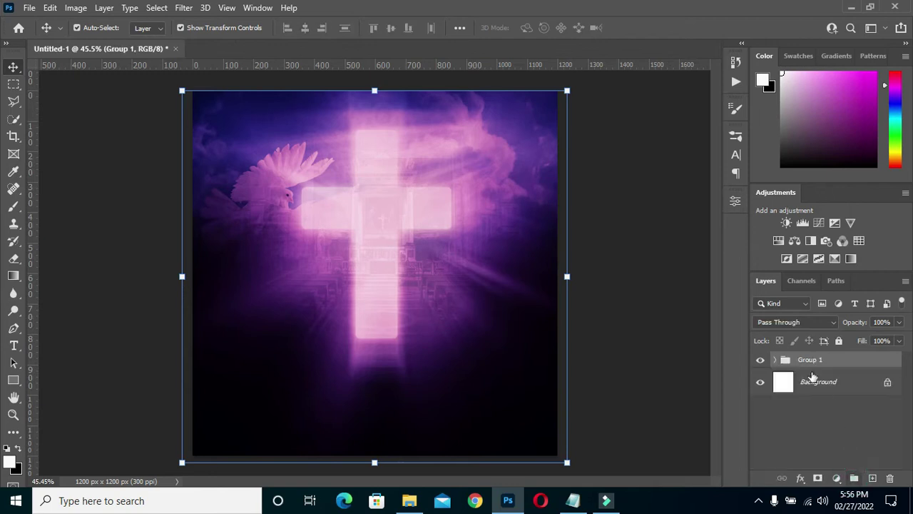
double_click(811, 358)
type("BACKG")
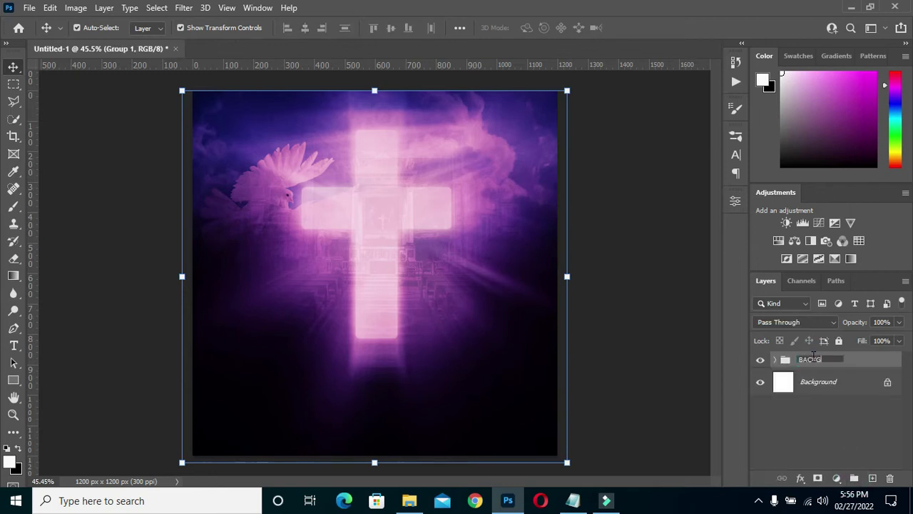
key("Return")
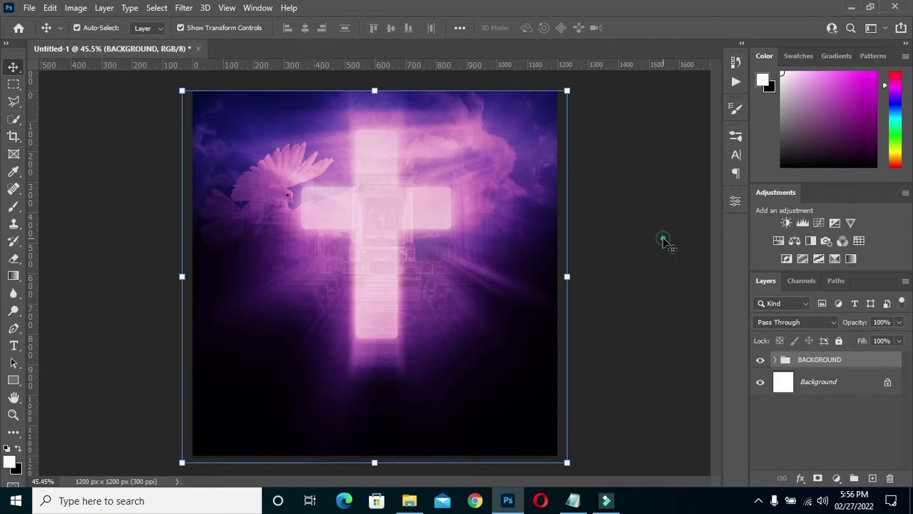
left_click(665, 244)
Copy the title THE EARNEST FERVENT PRAYER from the notes
scroll(396, 302, "down", 1)
scroll(394, 286, "up", 1)
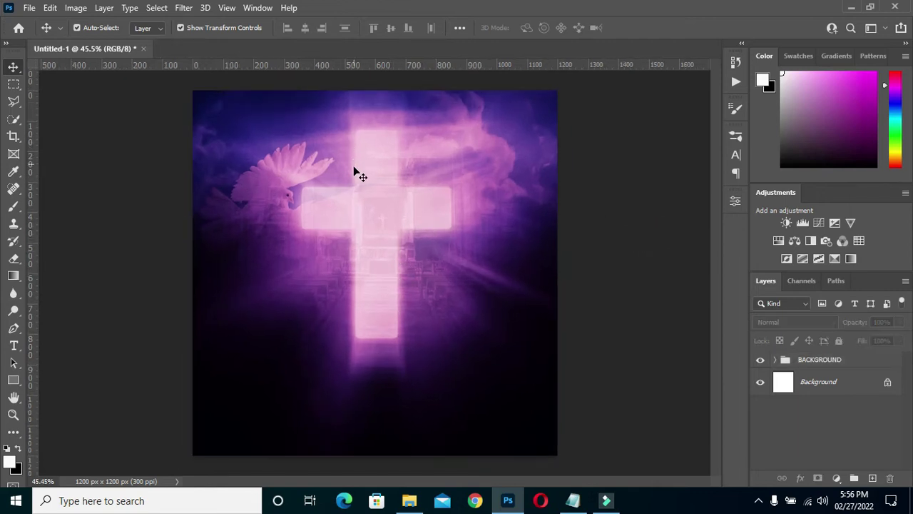
scroll(357, 164, "down", 1)
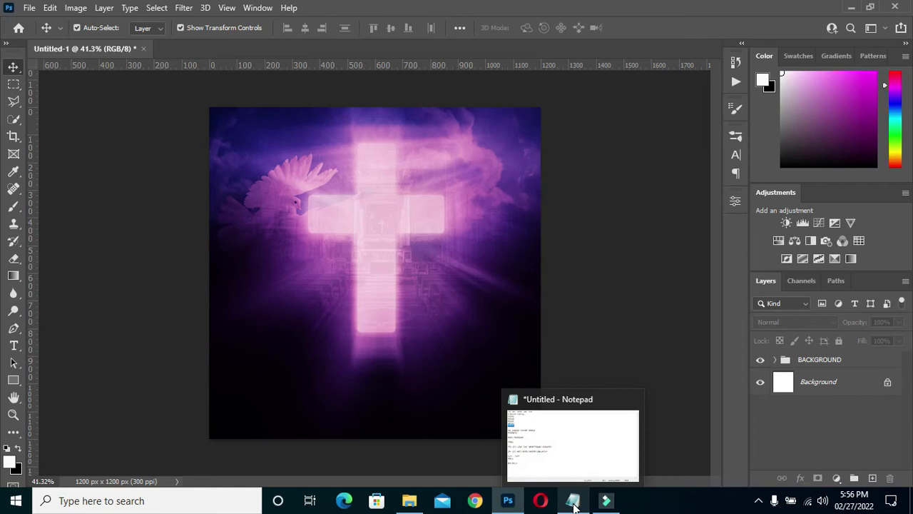
left_click(574, 503)
left_click_drag(293, 200, 150, 203)
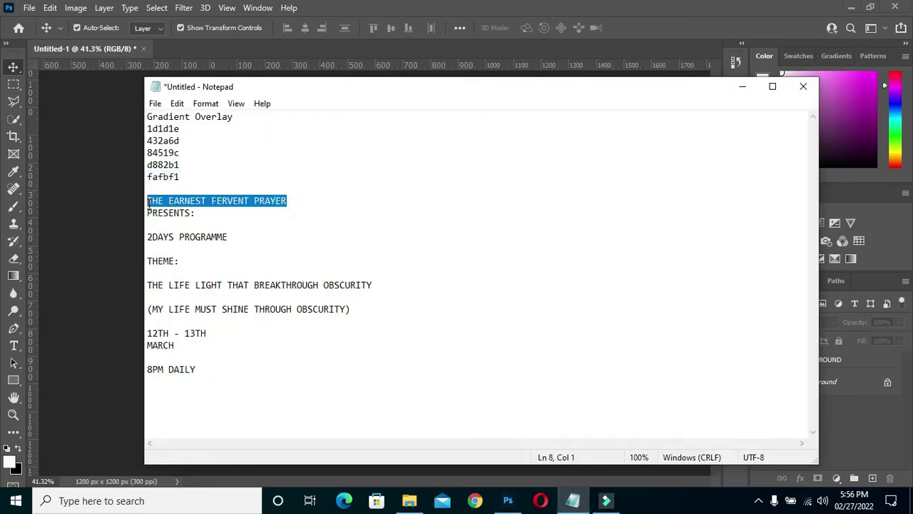
left_click(742, 86)
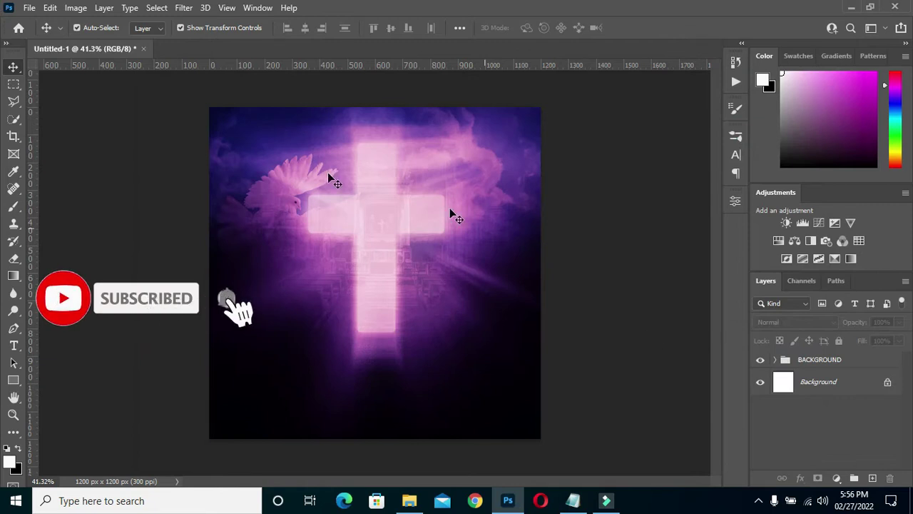
Draw a 120 × 181 px rounded rectangle at the top of the canvas
left_click(13, 384)
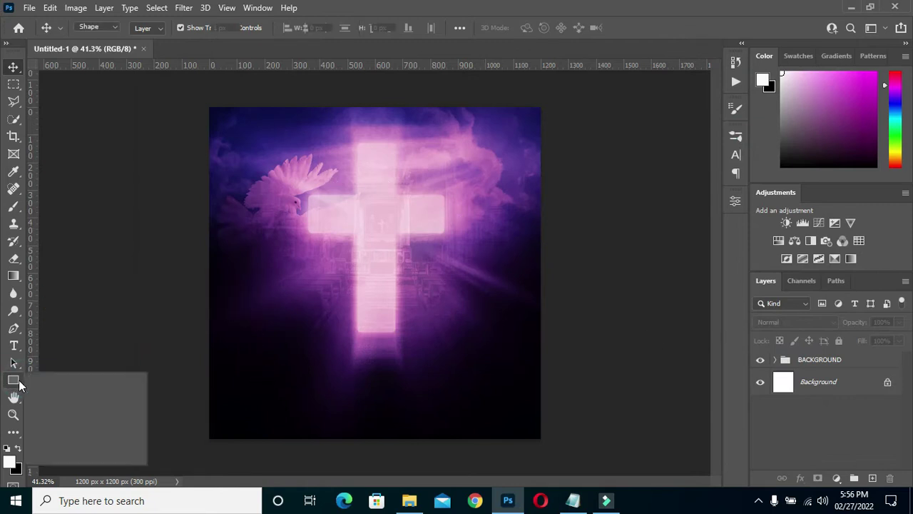
left_click(62, 392)
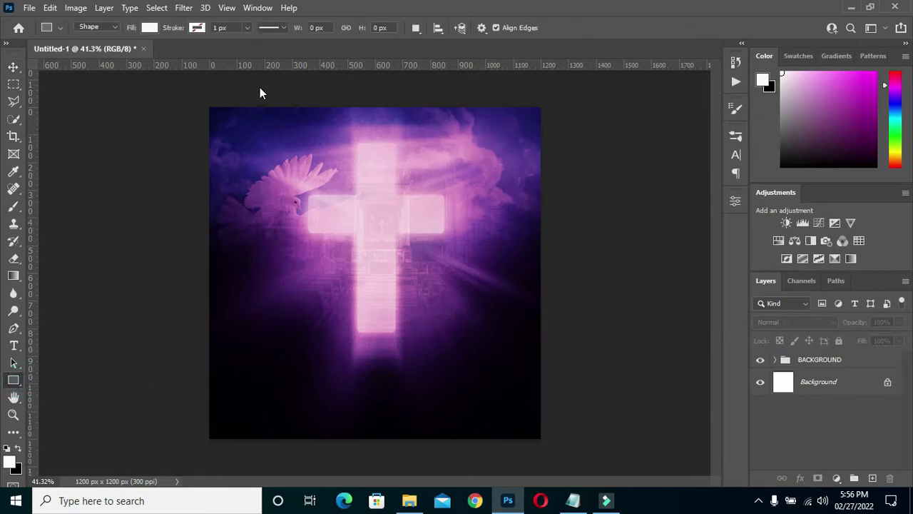
key("shift+u")
scroll(257, 101, "up", 5)
mouse_move(264, 99)
left_mouse_down()
mouse_move(302, 182)
mouse_move(336, 206)
left_mouse_up()
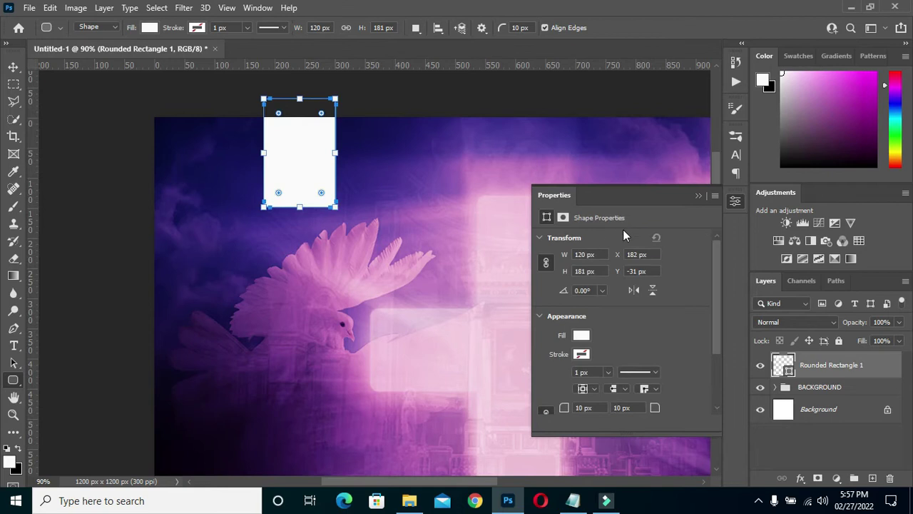
Fill the rounded rectangle with dark red 6e0000
left_click(581, 336)
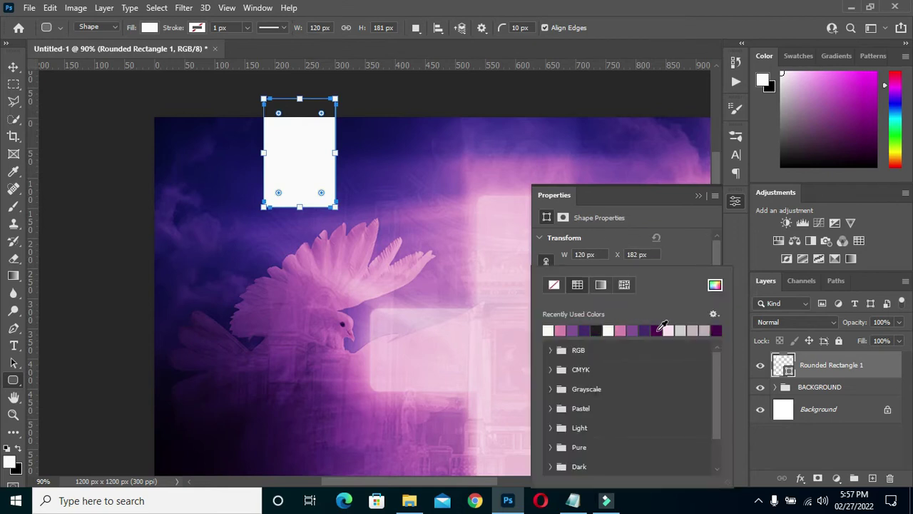
left_click(716, 285)
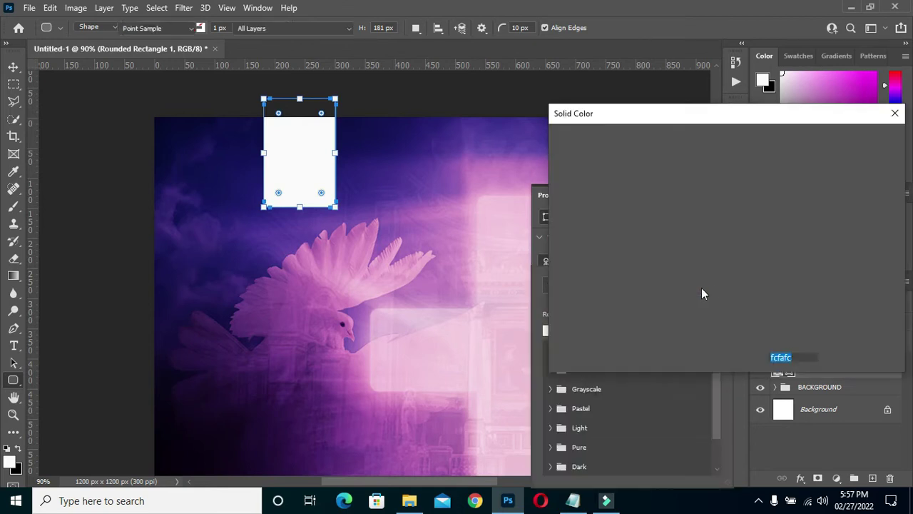
left_click_drag(744, 165, 744, 144)
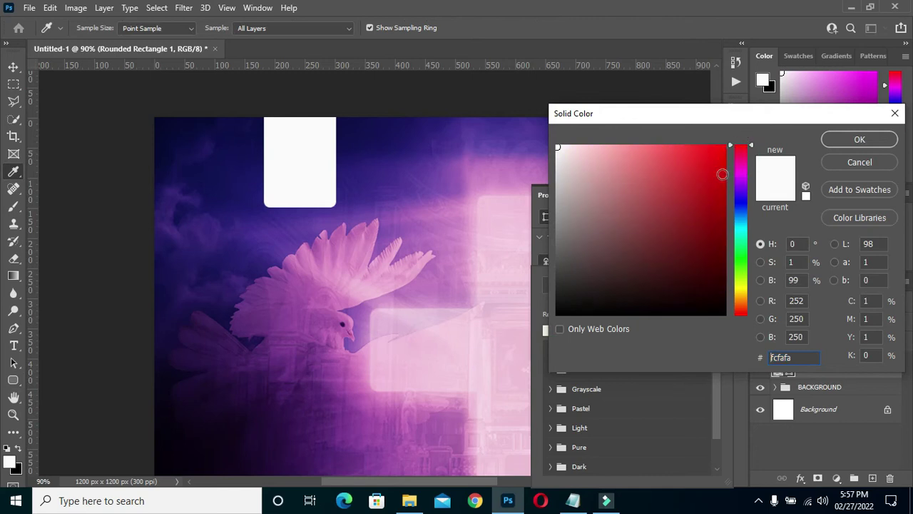
left_click(722, 242)
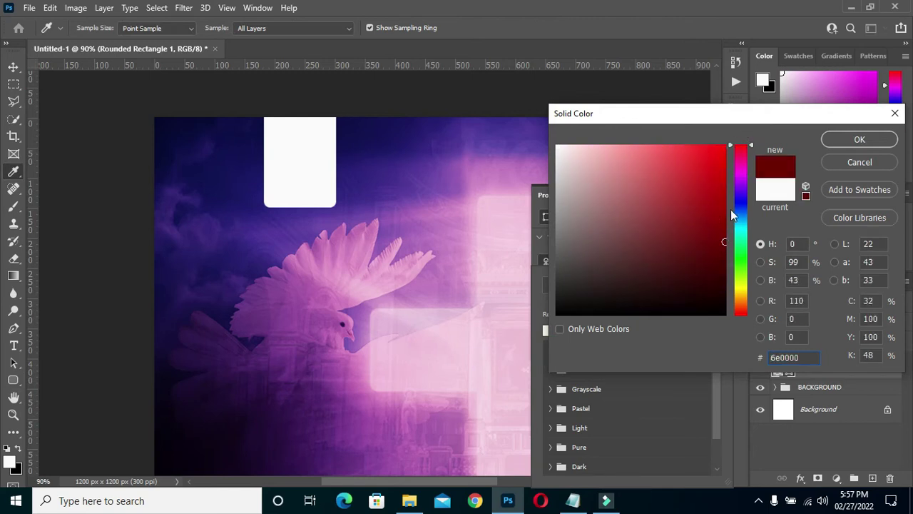
left_click(844, 140)
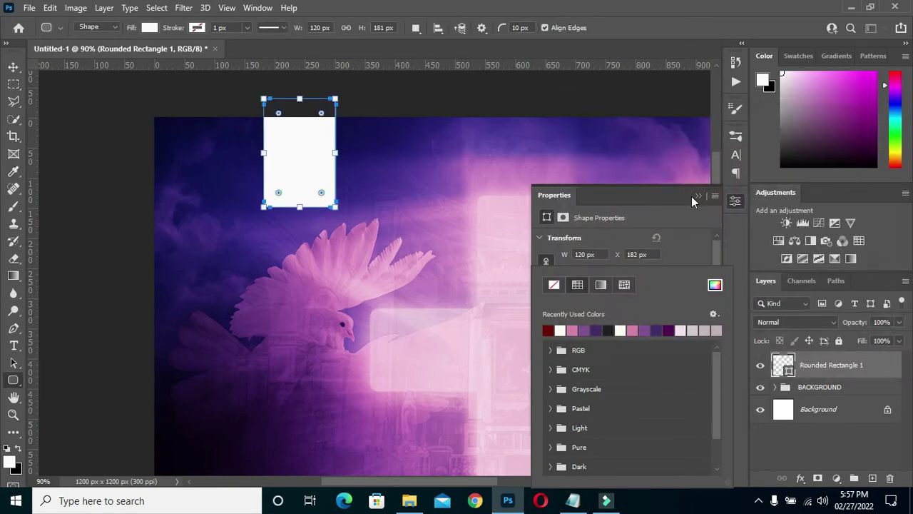
left_click(697, 197)
Place the De fervent pray logo 1 image and scale it onto the red tab
key("v")
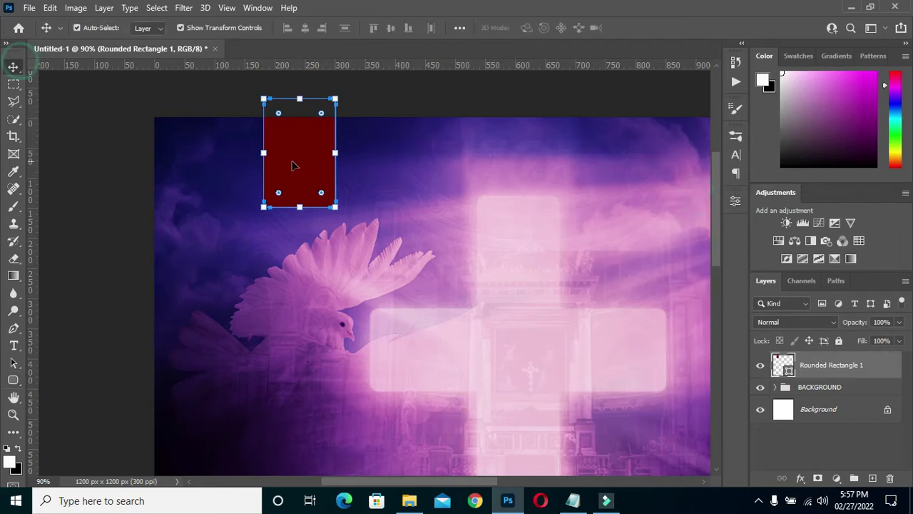
left_click(409, 500)
left_click(497, 227)
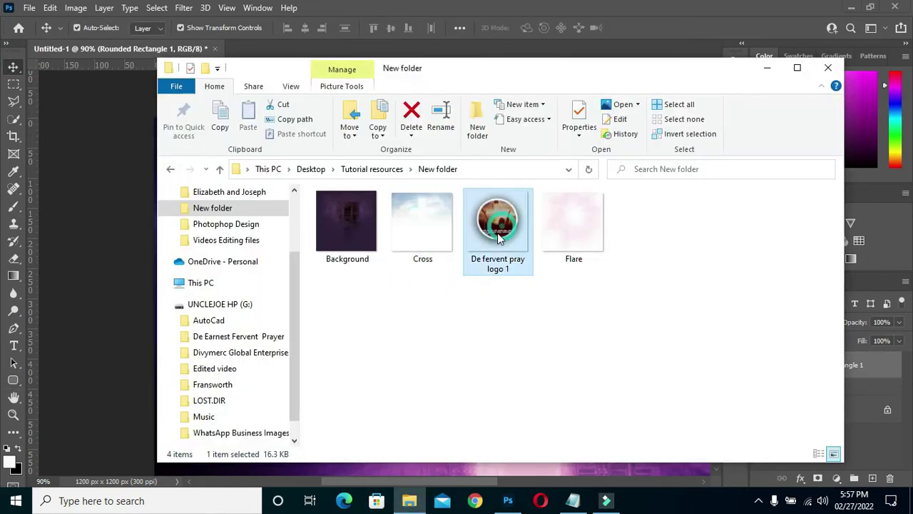
left_click_drag(498, 227, 122, 314)
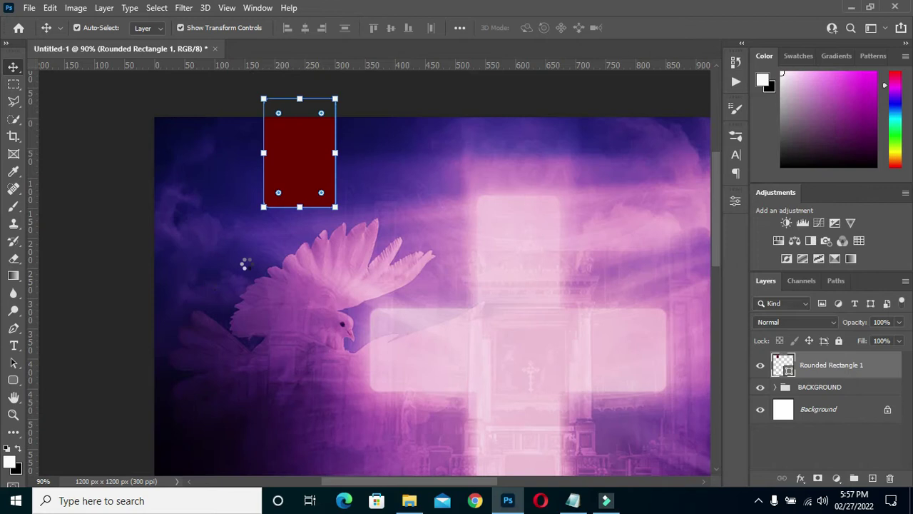
mouse_move(432, 447)
left_mouse_down()
mouse_move(424, 192)
mouse_move(433, 214)
left_mouse_up()
mouse_move(434, 172)
left_mouse_down()
mouse_move(314, 166)
mouse_move(311, 174)
left_mouse_up()
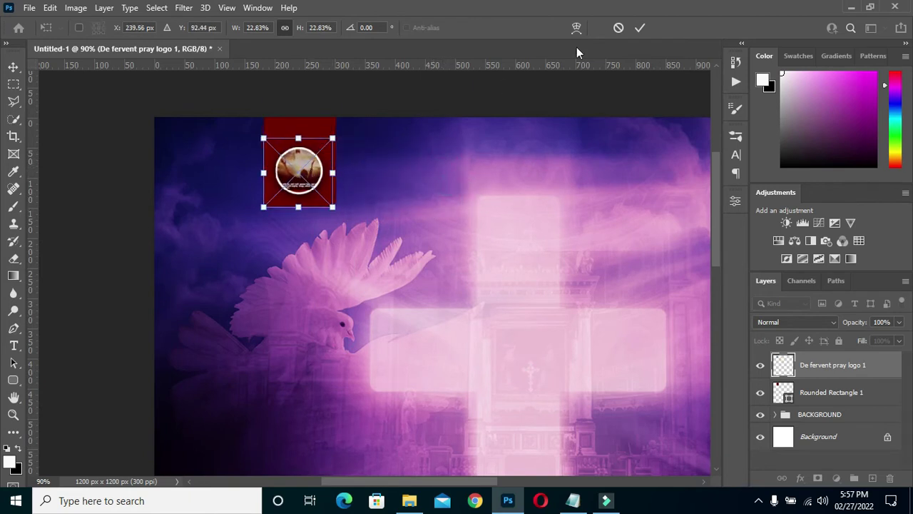
key("ctrl+0")
key("Return")
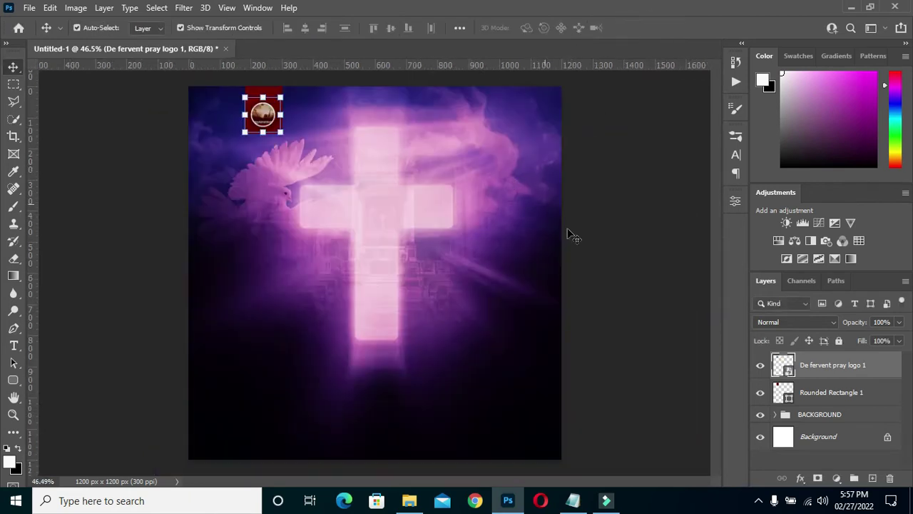
Round the bottom corners of the dark red rectangle
scroll(257, 100, "up", 2)
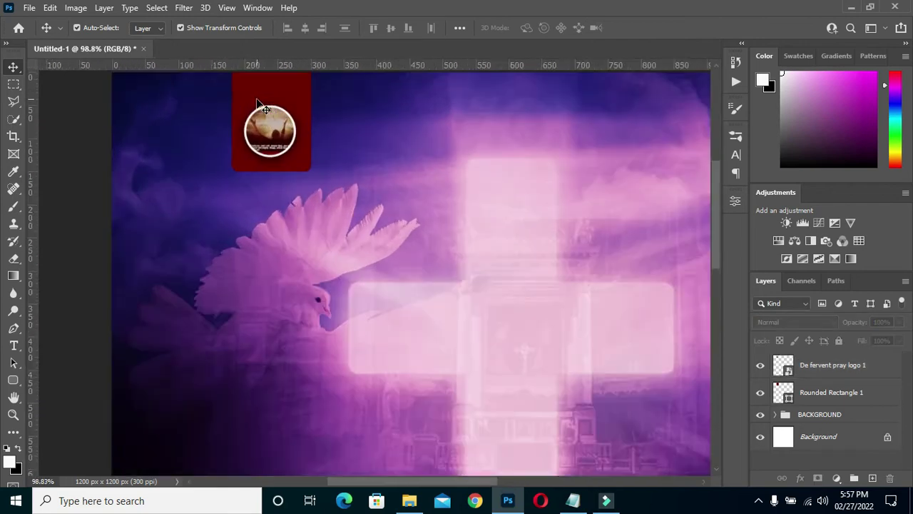
scroll(259, 107, "up", 2)
scroll(289, 80, "up", 1)
left_click(288, 80)
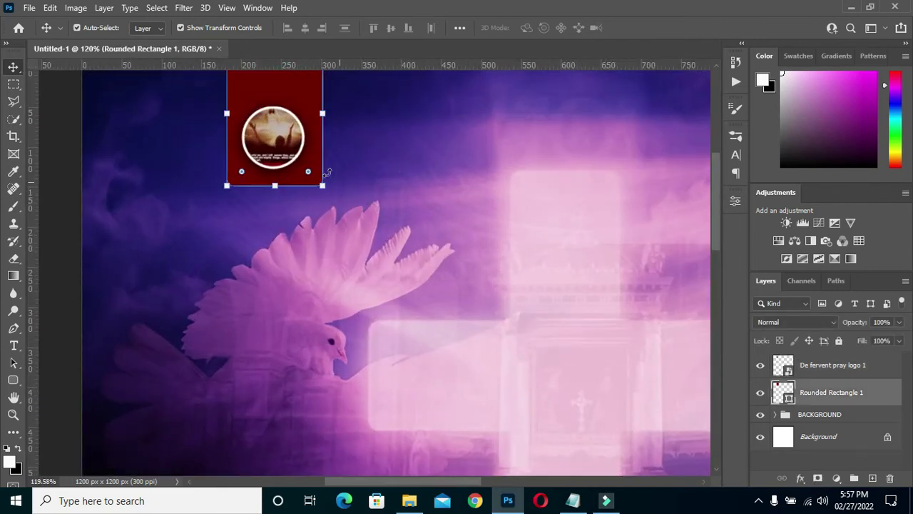
left_click_drag(308, 171, 298, 162)
scroll(437, 179, "down", 2)
left_click(118, 238)
key("t")
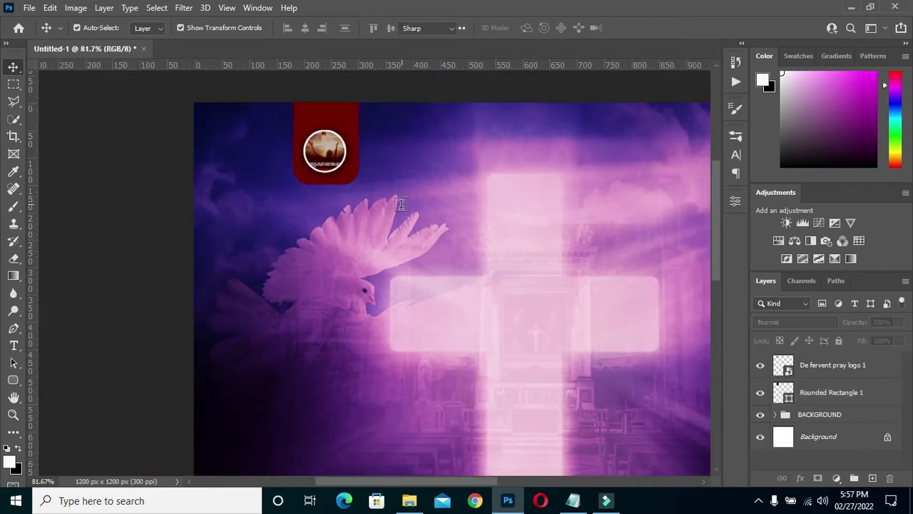
left_click(399, 214)
Paste the title THE EARNEST FERVENT PRAYER and move it right of the dove
type("THE EARNEST FERVENT PRAYER")
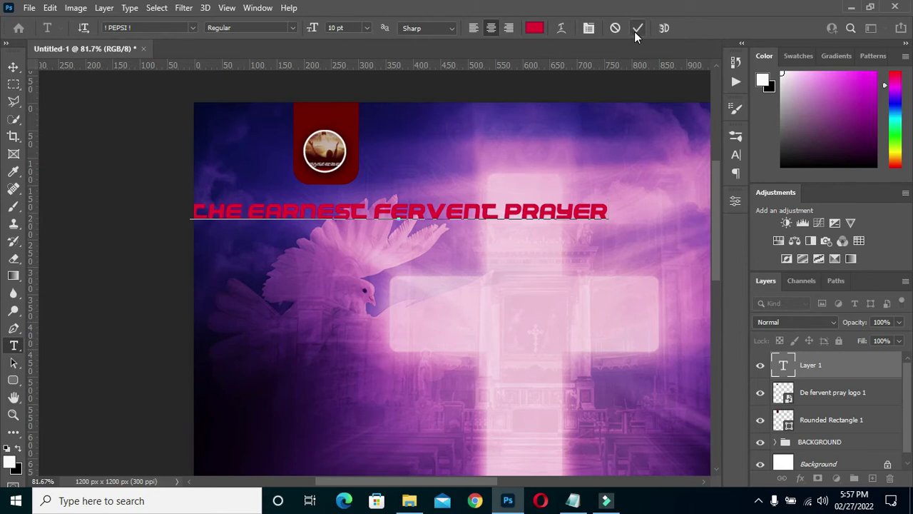
left_click(634, 31)
scroll(435, 212, "down", 1)
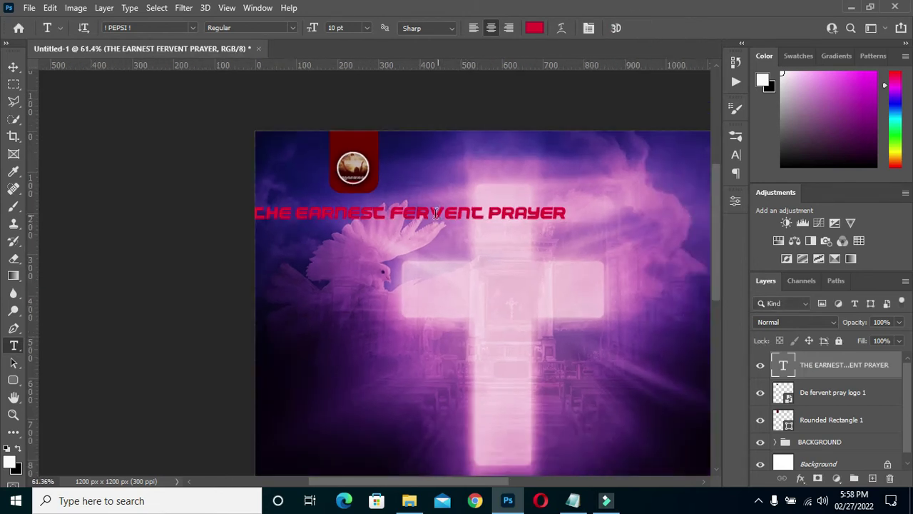
left_click_drag(421, 218, 525, 219)
Set the title text colour to white #ffffff
left_click(535, 28)
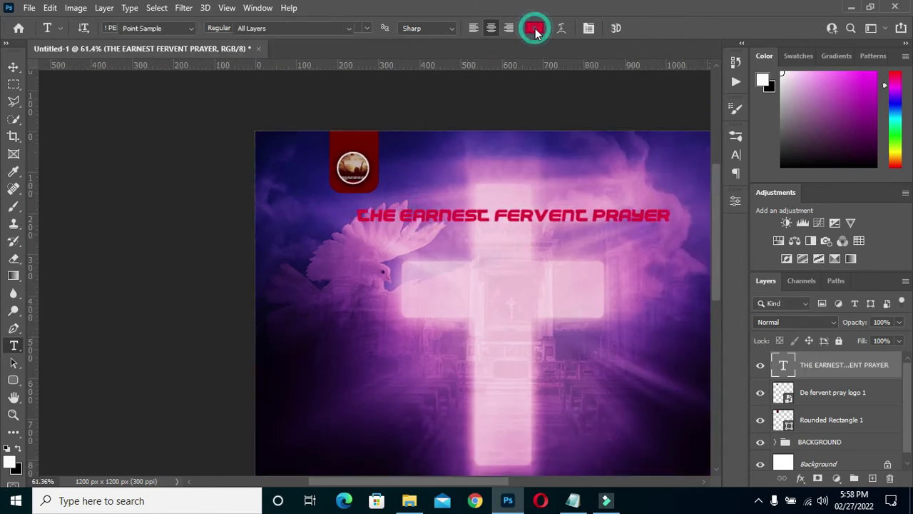
left_click(540, 142)
type("ffffff")
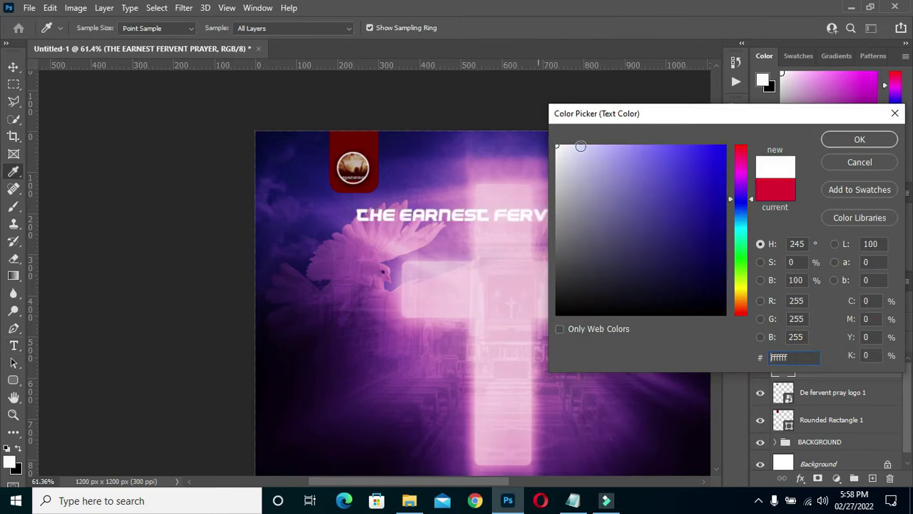
left_click(851, 140)
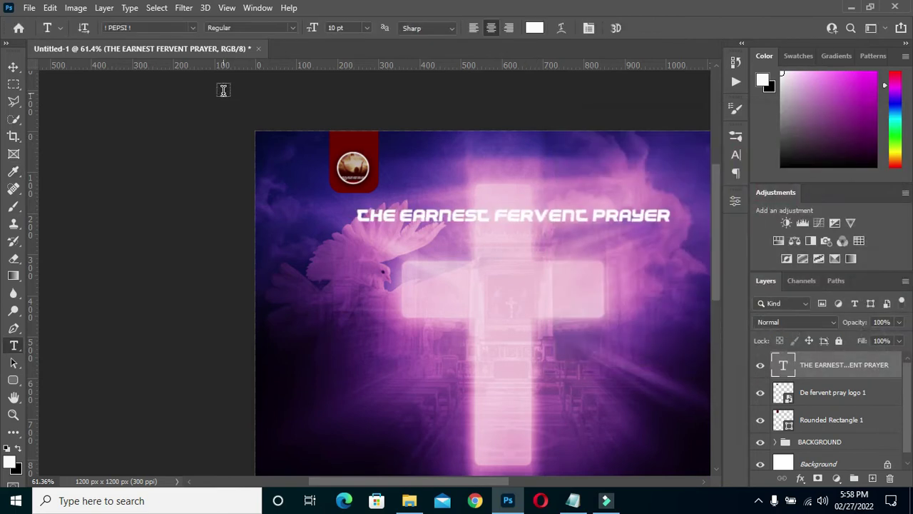
left_click(193, 28)
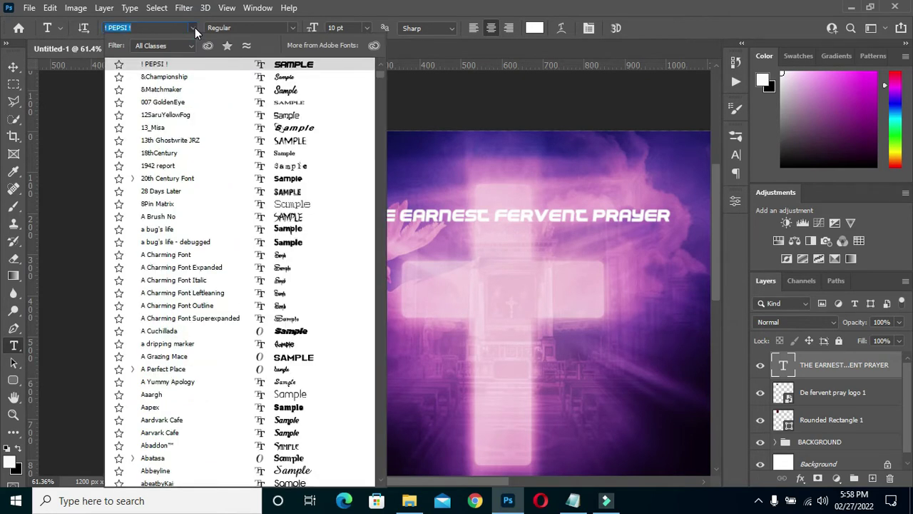
Set the title font to HelveticaInserat Roman
type("I")
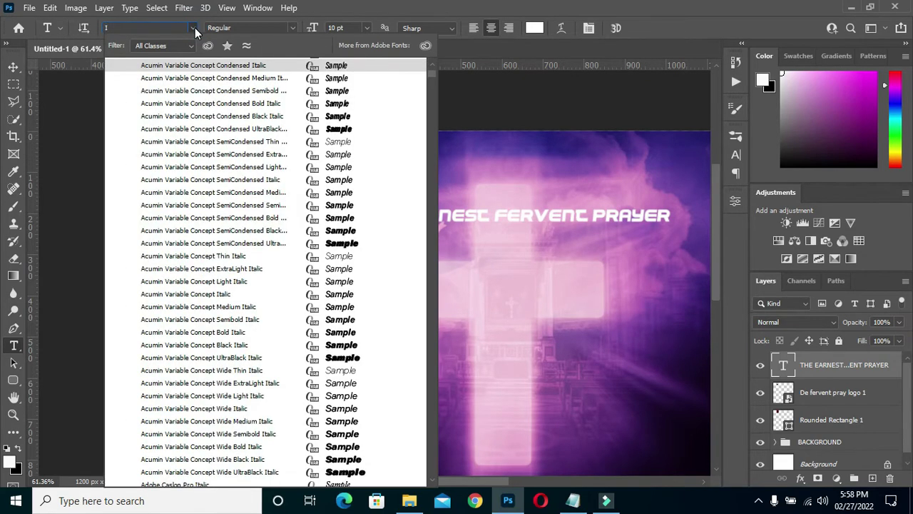
type("mpc")
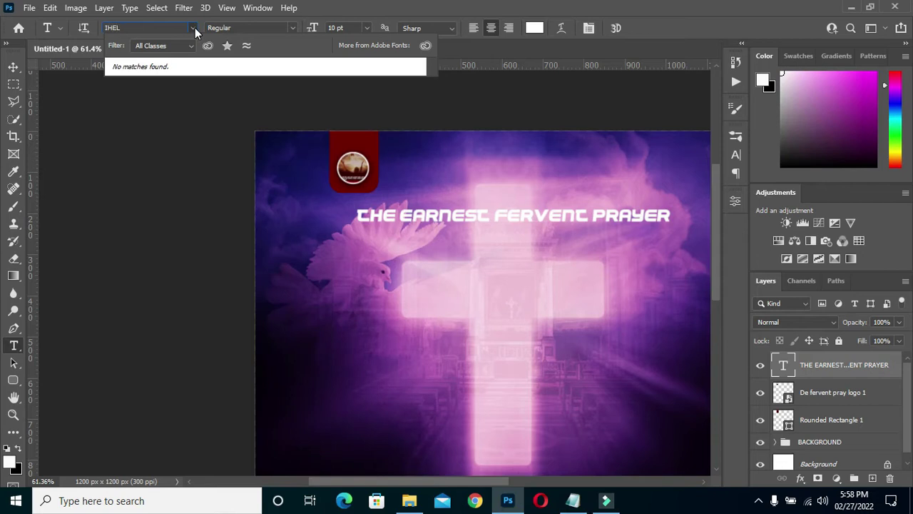
key("BackSpace")
key("BackSpace")
key("BackSpace")
type("HEL")
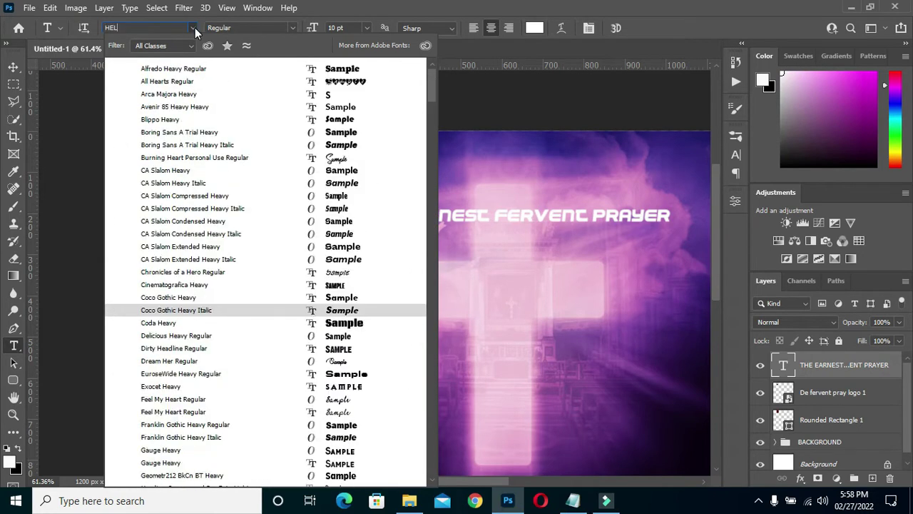
type("V")
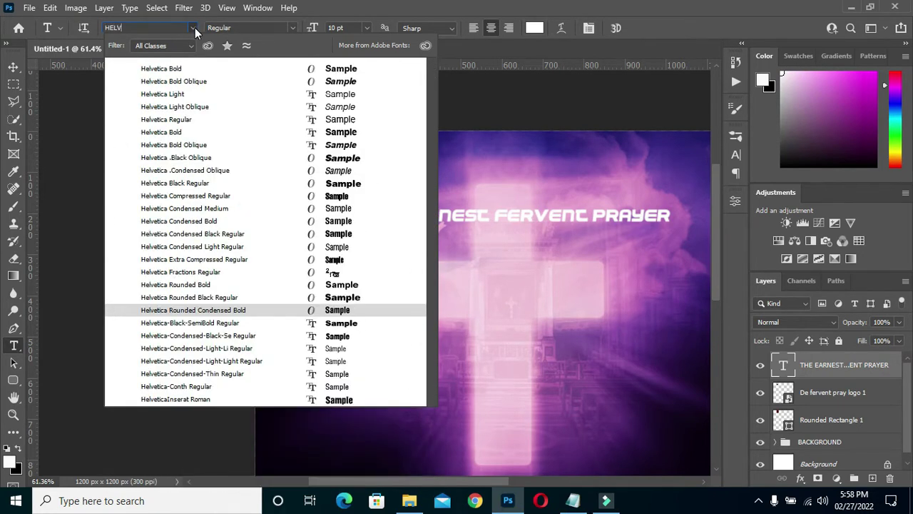
type("ETICA")
type("Inserat")
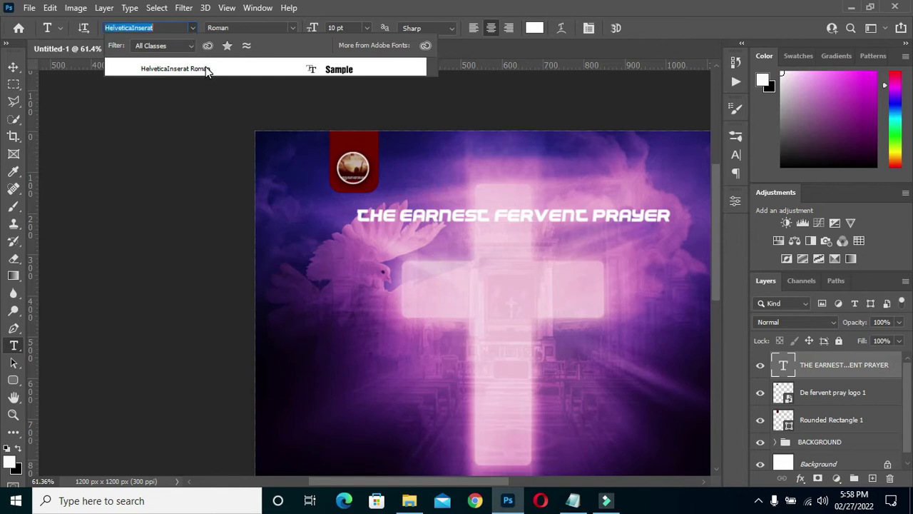
left_click(205, 67)
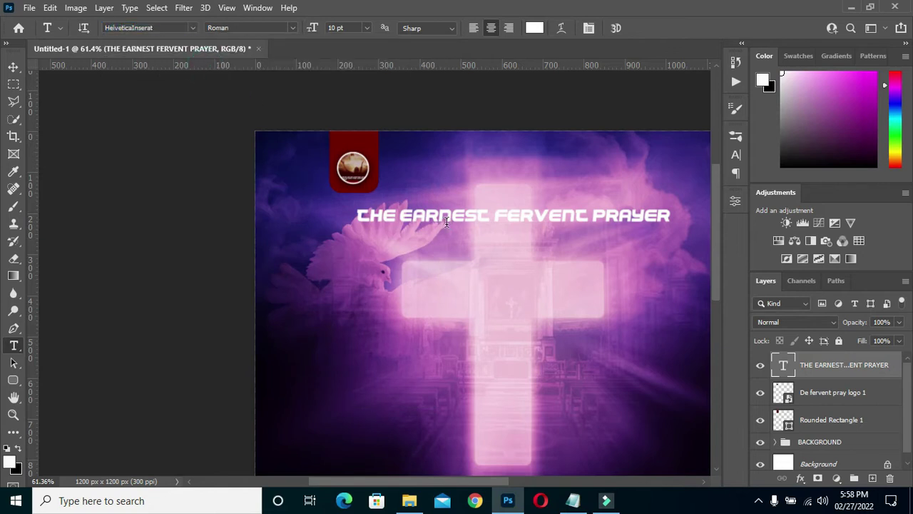
Move the title up beside the logo and centre it horizontally on the canvas
left_click(12, 68)
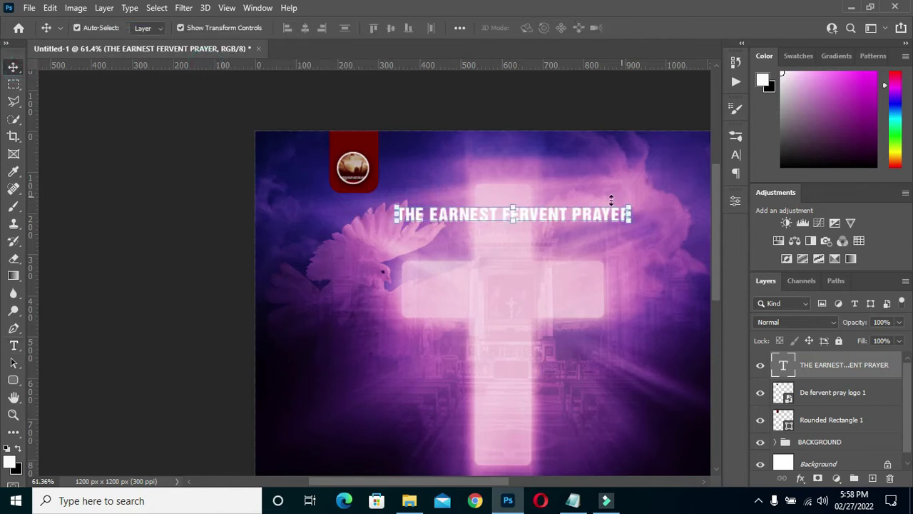
left_click_drag(539, 214, 535, 170)
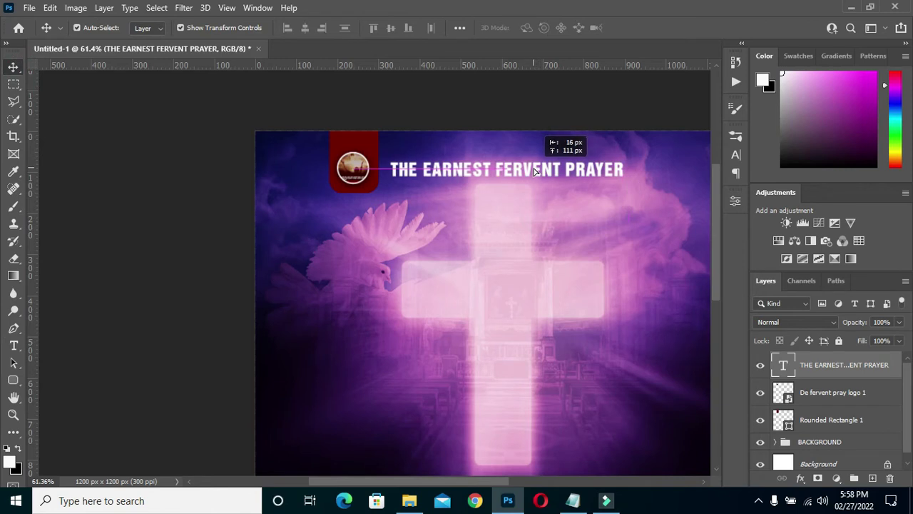
scroll(533, 189, "down", 5)
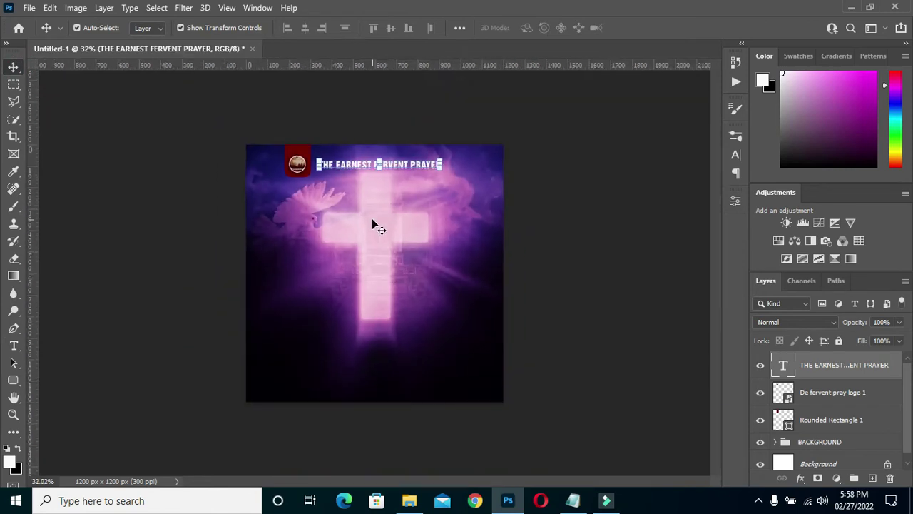
key("ctrl+a")
scroll(347, 129, "up", 3)
left_click(305, 27)
left_click(329, 132)
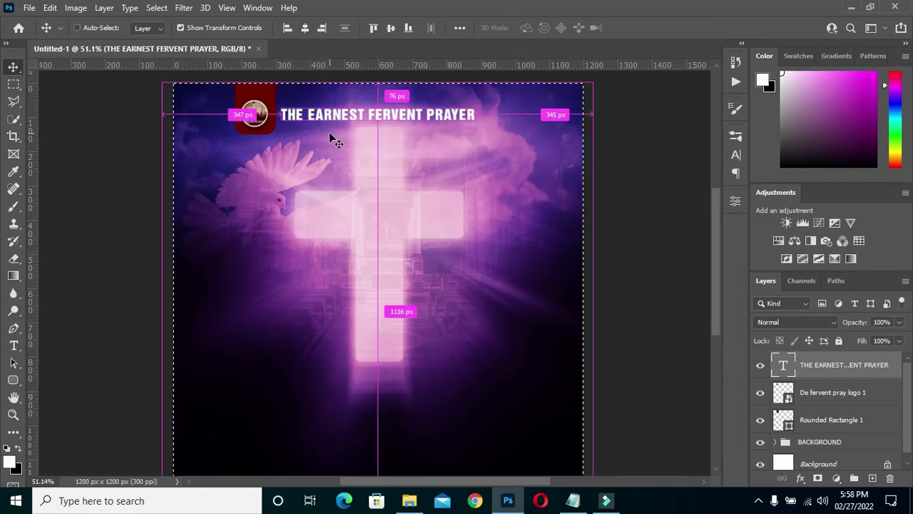
Select the title text layer and bring up its list of layer effects
left_click(651, 233)
scroll(361, 127, "down", 1)
scroll(361, 127, "up", 3)
left_click(413, 120)
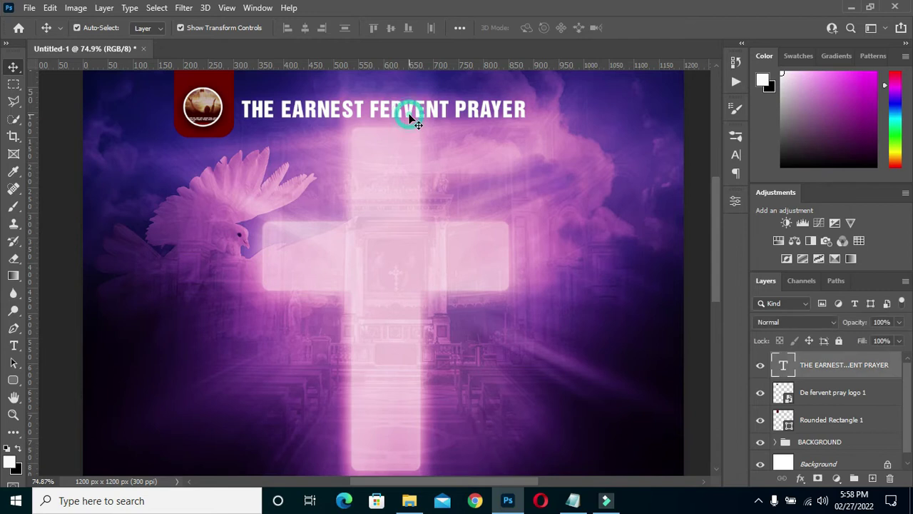
left_click(800, 478)
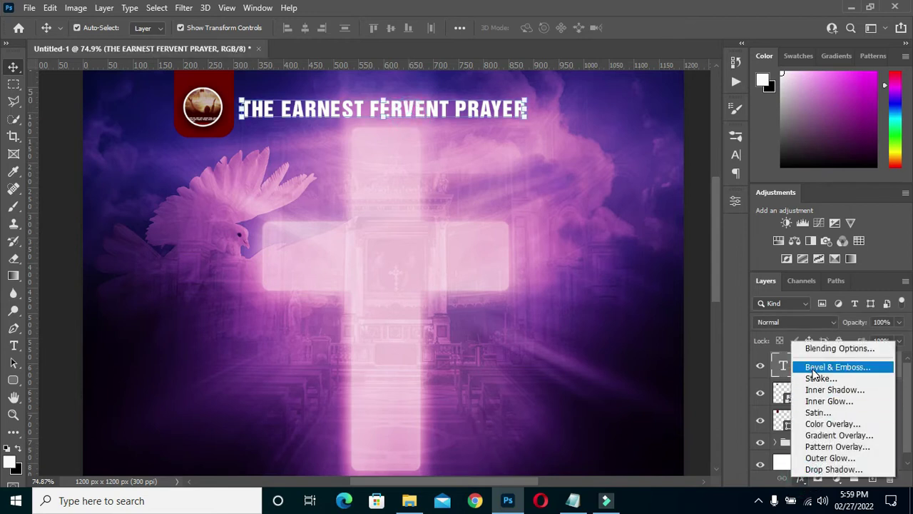
Add a drop shadow to the title with 5 px distance and 27 px size
left_click(813, 467)
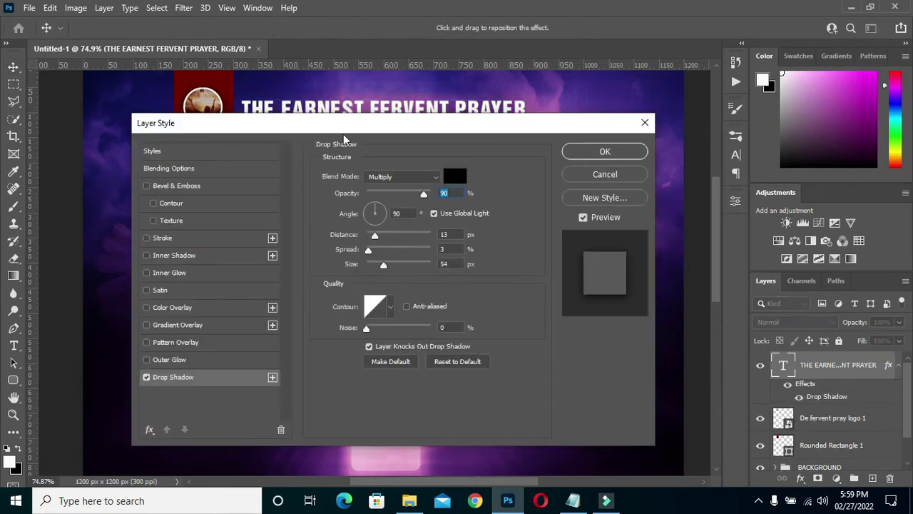
left_click_drag(343, 134, 580, 184)
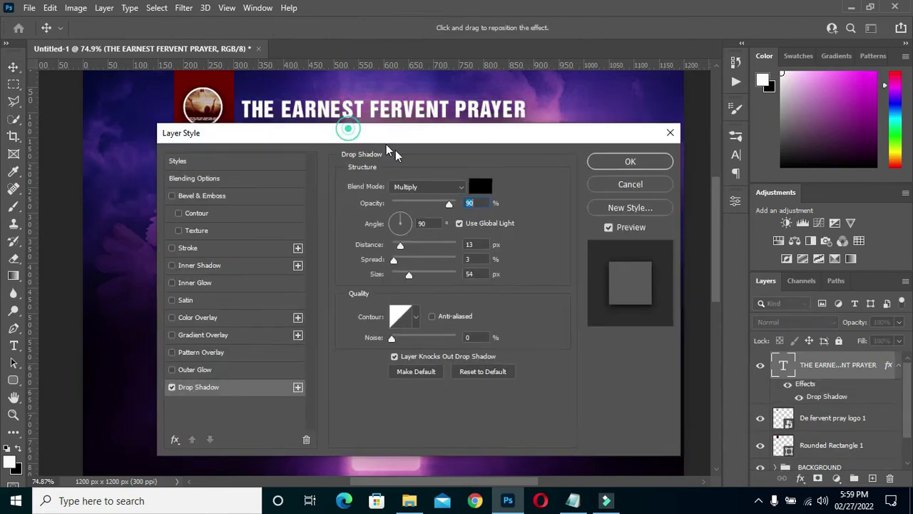
left_click_drag(613, 285, 614, 317)
left_click_drag(678, 171, 644, 168)
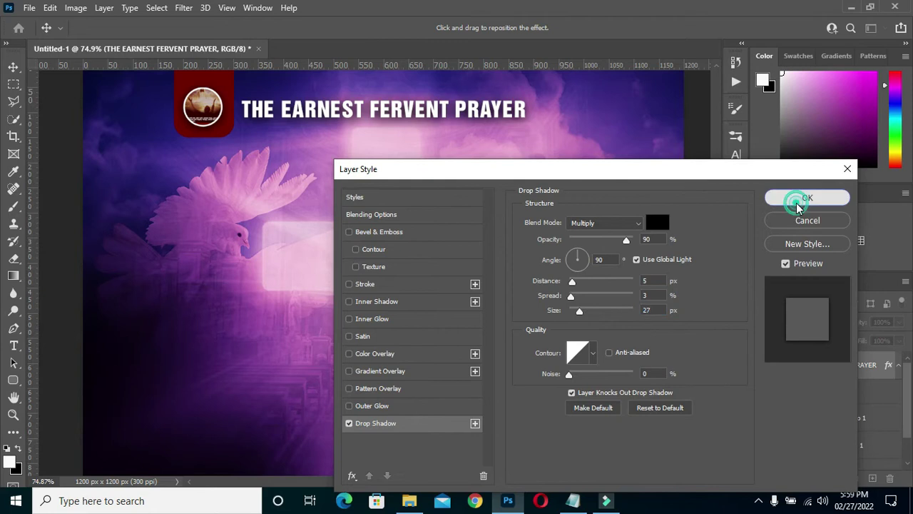
left_click(798, 198)
scroll(496, 246, "down", 2)
scroll(580, 262, "down", 2)
left_click(584, 257)
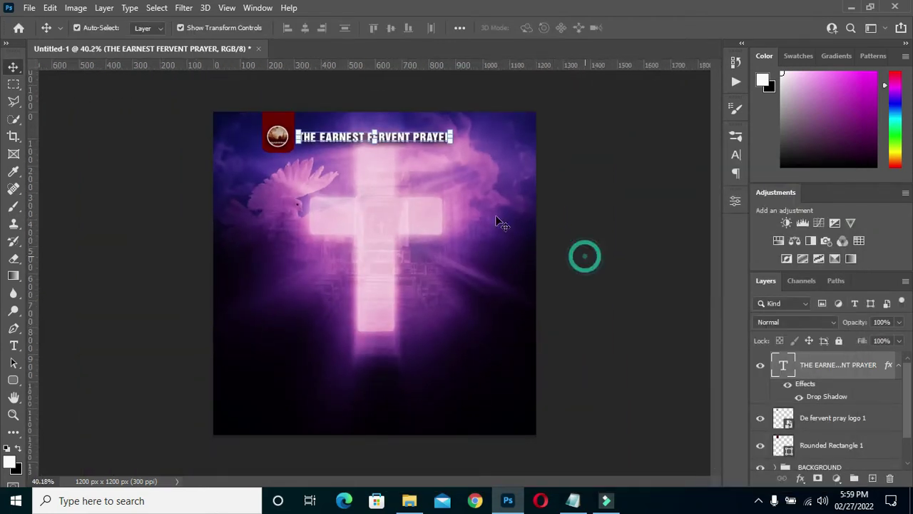
scroll(421, 162, "up", 1)
scroll(408, 175, "up", 1)
scroll(359, 98, "up", 1)
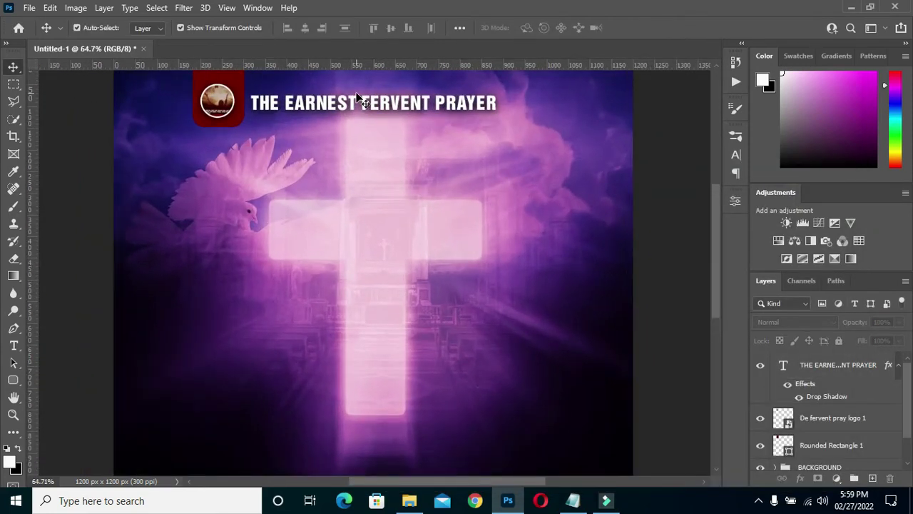
Put away the file browser and select the PRESENTS: line in the Notepad notes
left_click(409, 500)
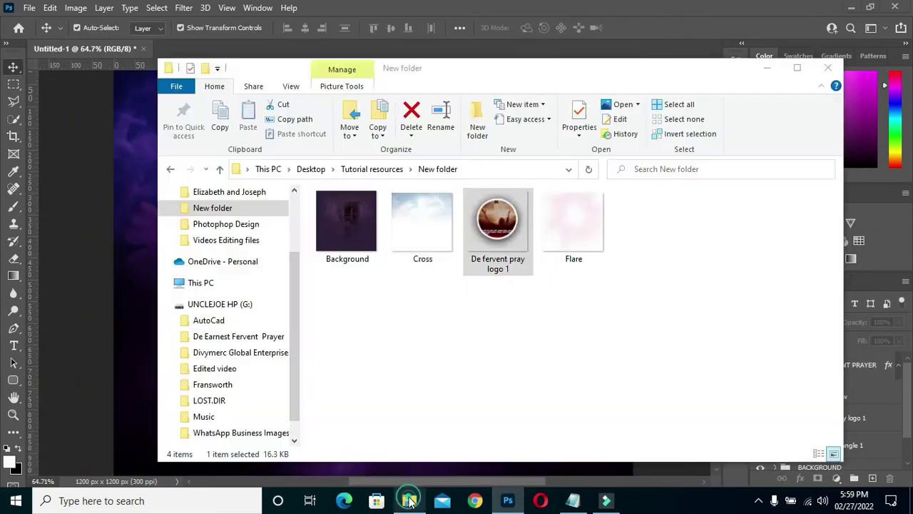
left_click(767, 68)
key("alt+Tab")
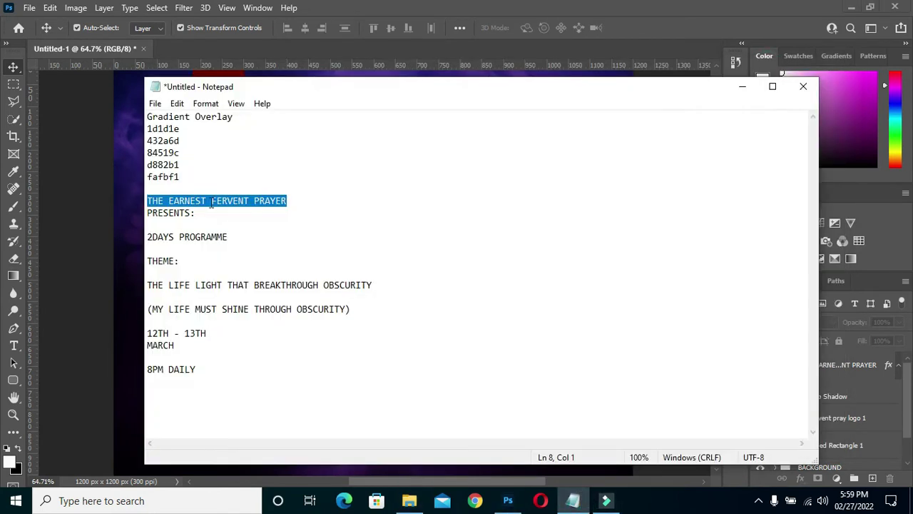
left_click_drag(199, 214, 137, 223)
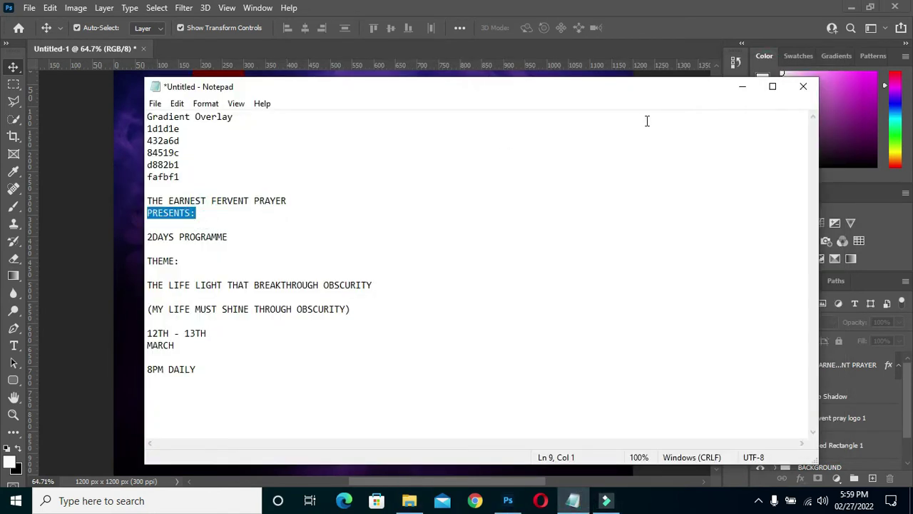
left_click(742, 87)
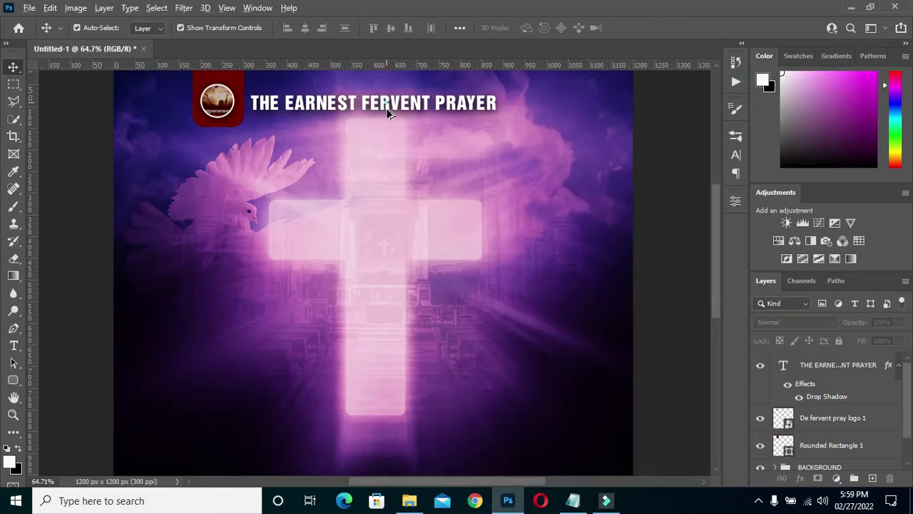
Duplicate the title below it, change the text to PRESENTS:, and centre it horizontally
left_click_drag(388, 110, 389, 141)
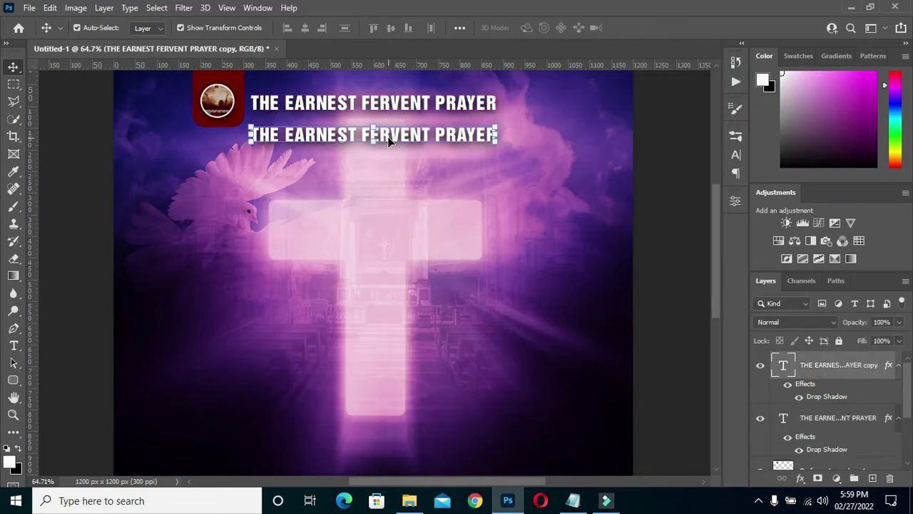
double_click(388, 140)
key("ctrl+a")
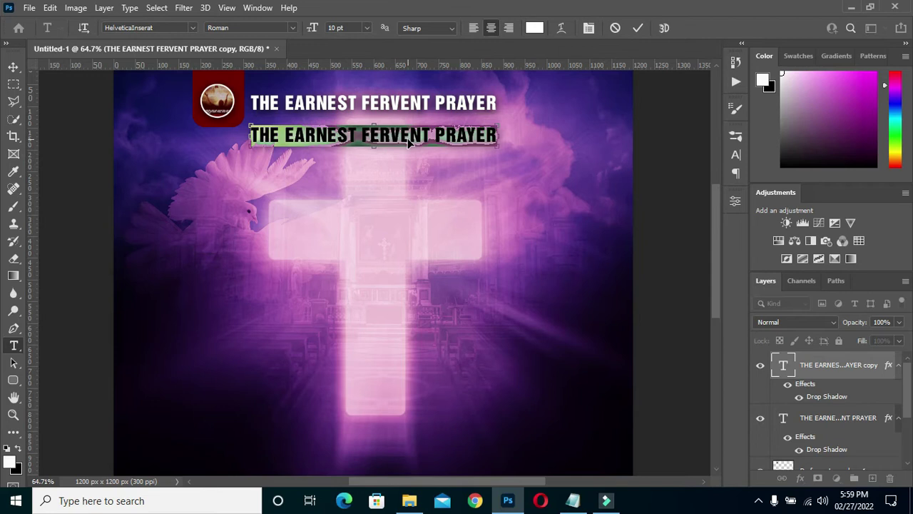
key("ctrl+v")
left_click(635, 29)
left_click(12, 67)
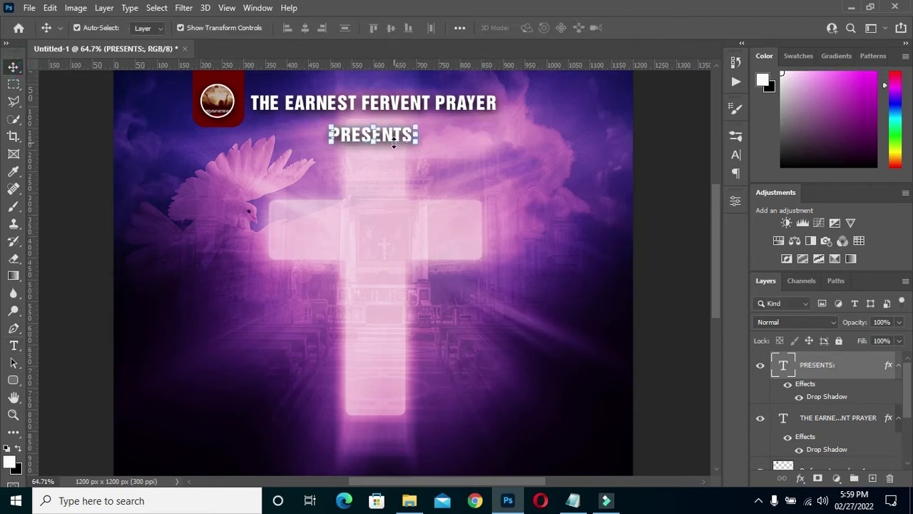
key("ctrl+a")
left_click(304, 28)
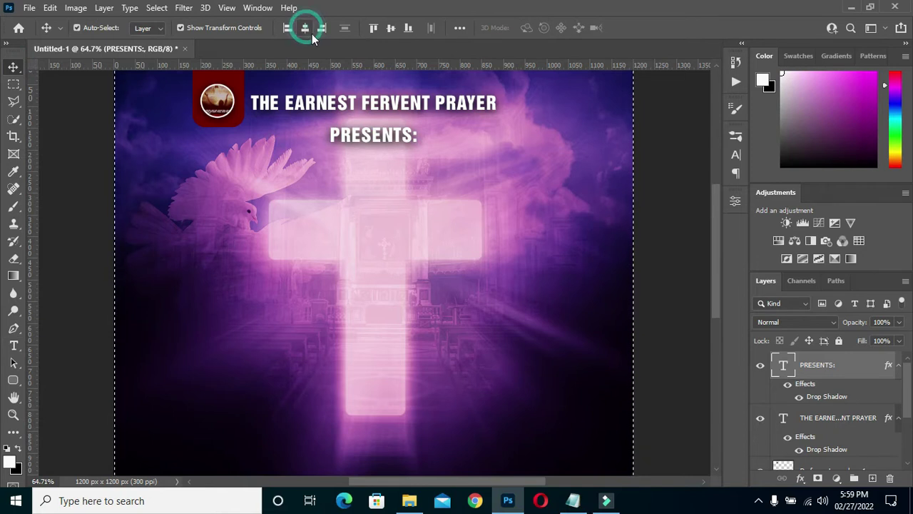
left_click(651, 176)
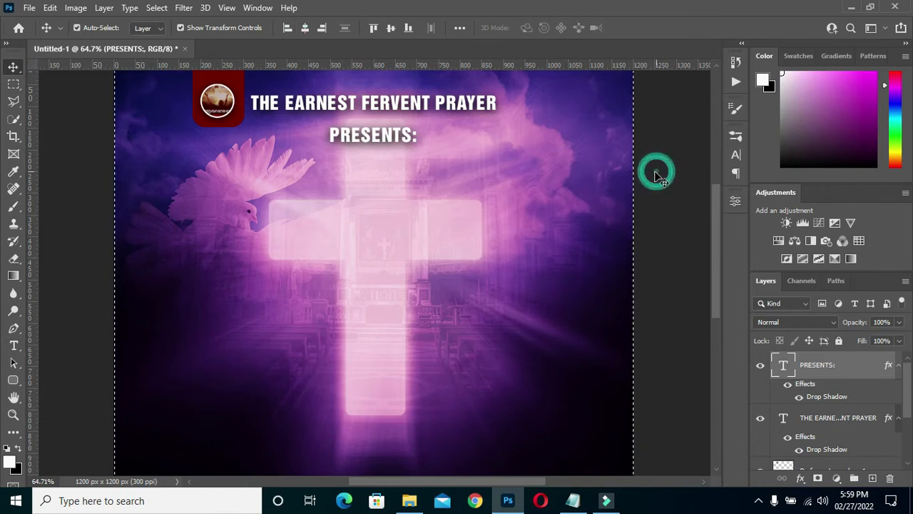
Set the PRESENTS: layer's drop shadow size to 7
left_click(397, 140)
left_click(801, 478)
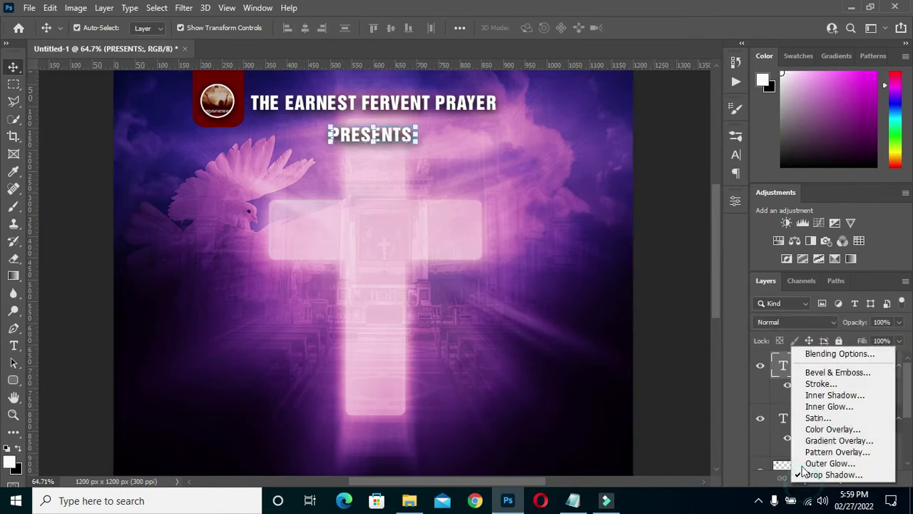
key("Escape")
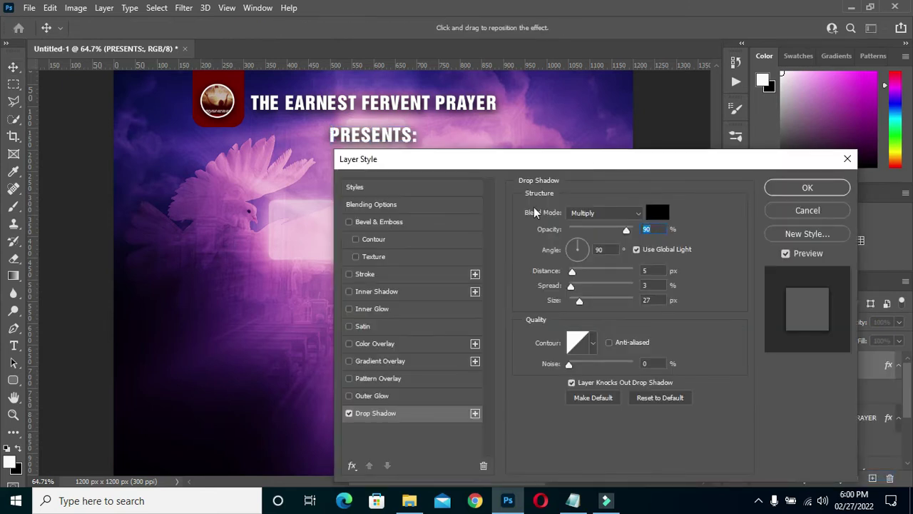
left_click_drag(579, 305, 573, 305)
left_click_drag(581, 164, 682, 175)
left_click(649, 311)
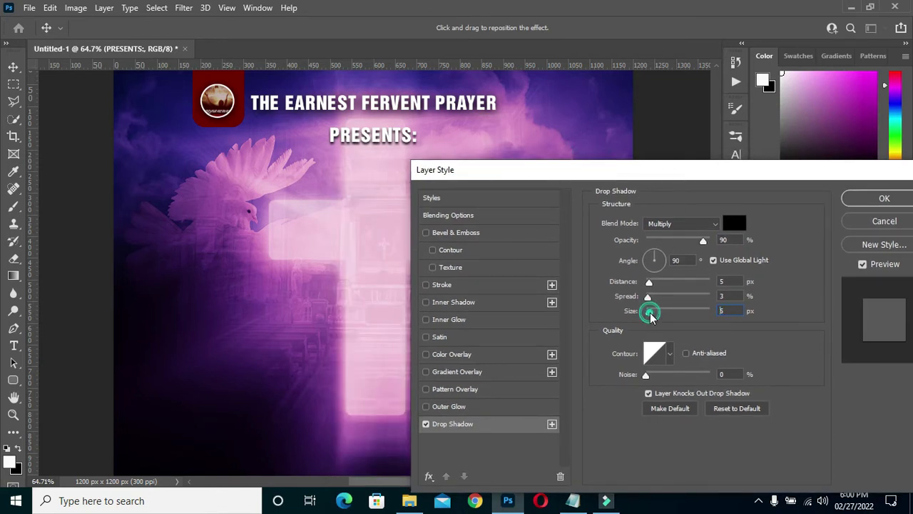
left_click_drag(693, 180, 624, 182)
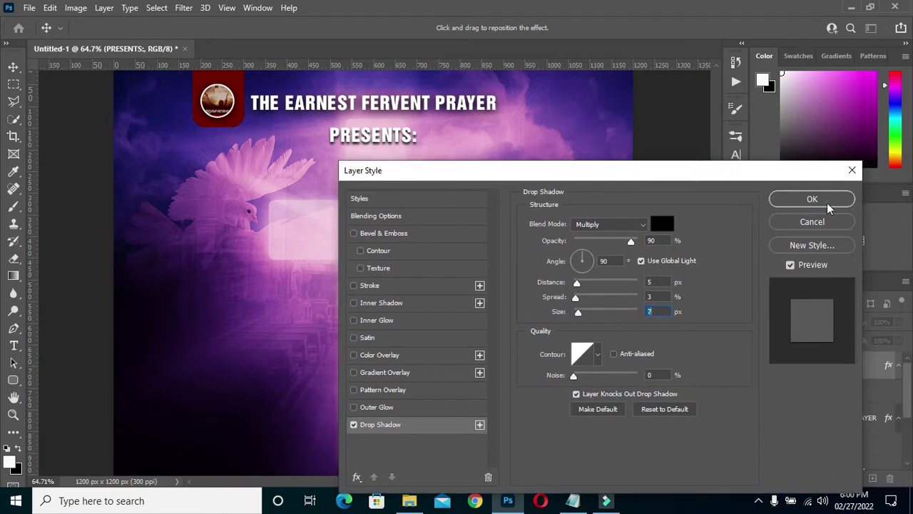
key("Return")
Fit the flyer on screen and select 2DAYS in the Notepad notes
key("ctrl+0")
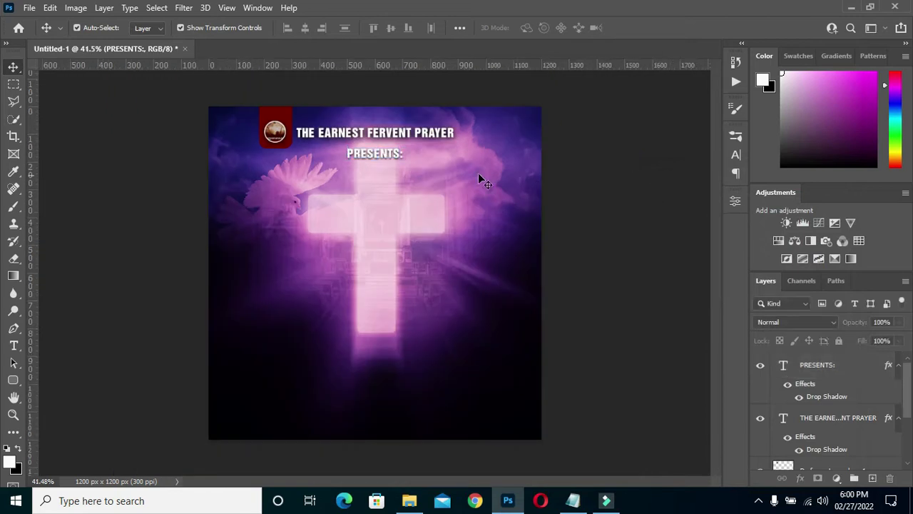
scroll(393, 183, "up", 3)
scroll(385, 164, "down", 3)
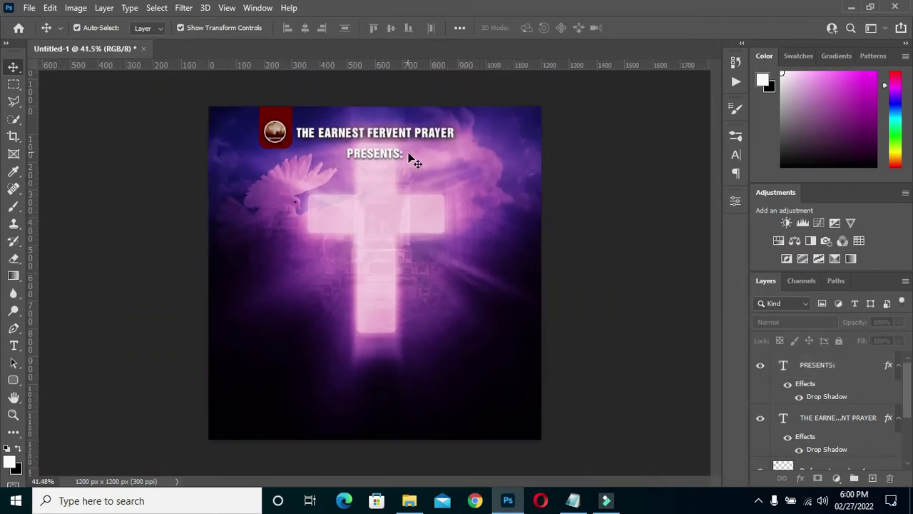
scroll(385, 171, "up", 2)
scroll(428, 285, "up", 1)
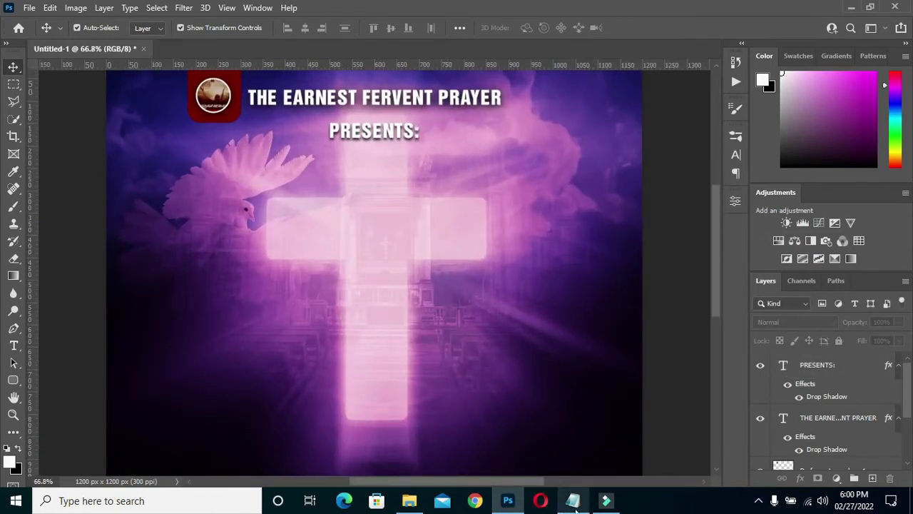
left_click(573, 500)
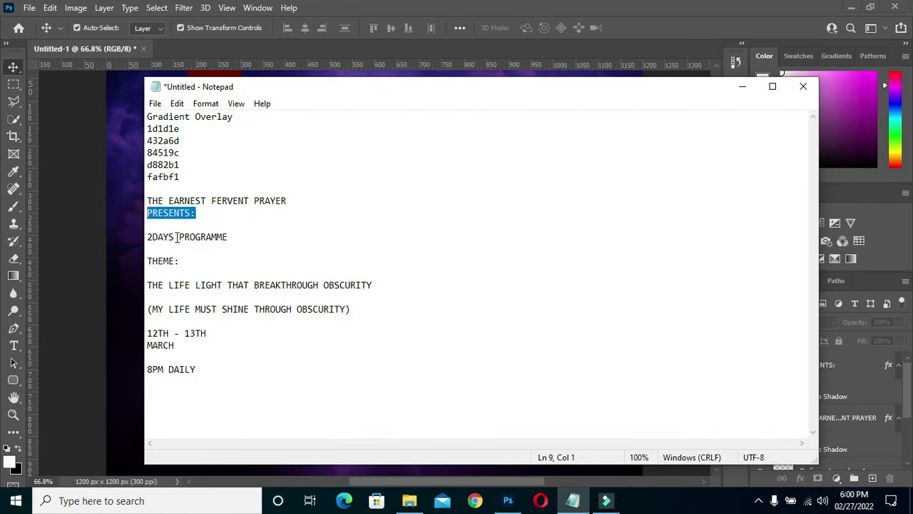
left_click_drag(174, 237, 148, 237)
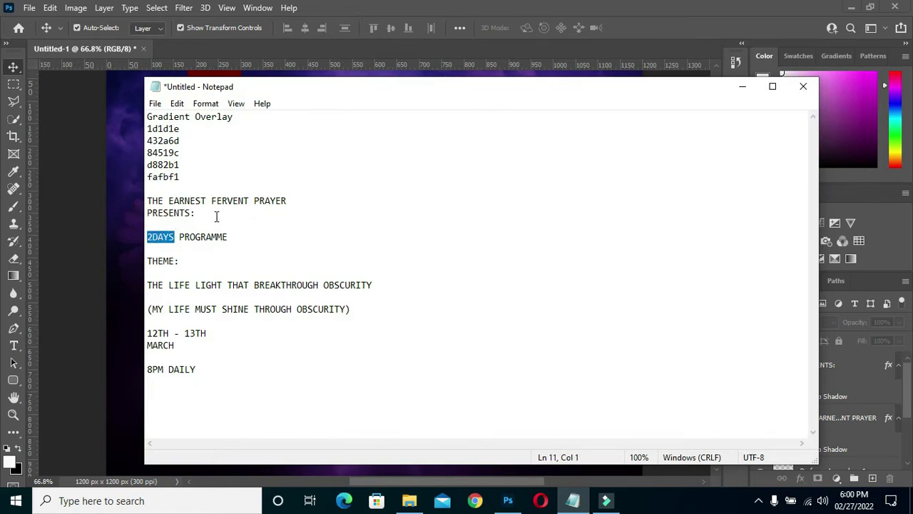
left_click(742, 87)
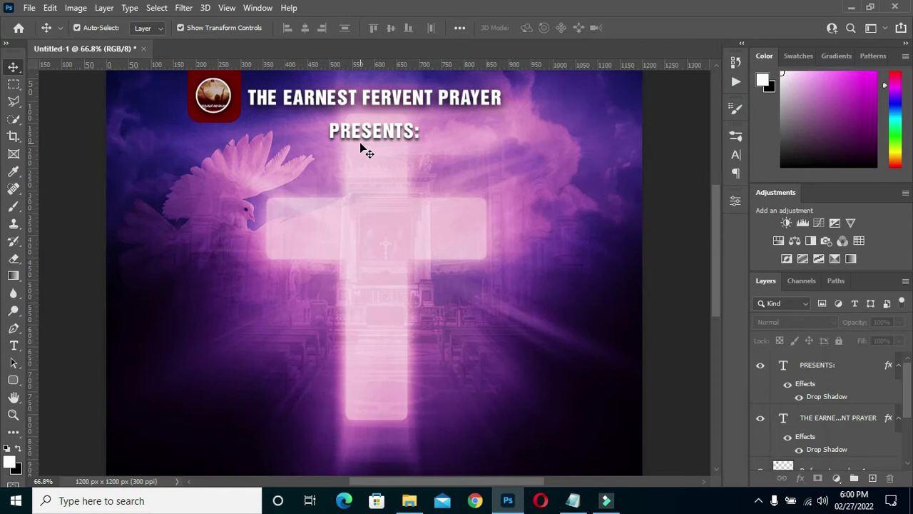
Duplicate PRESENTS: as 2DAYS, enlarge it to about 431% and move it down 150 px
mouse_move(368, 126)
left_mouse_down()
mouse_move(368, 203)
mouse_move(380, 198)
left_mouse_up()
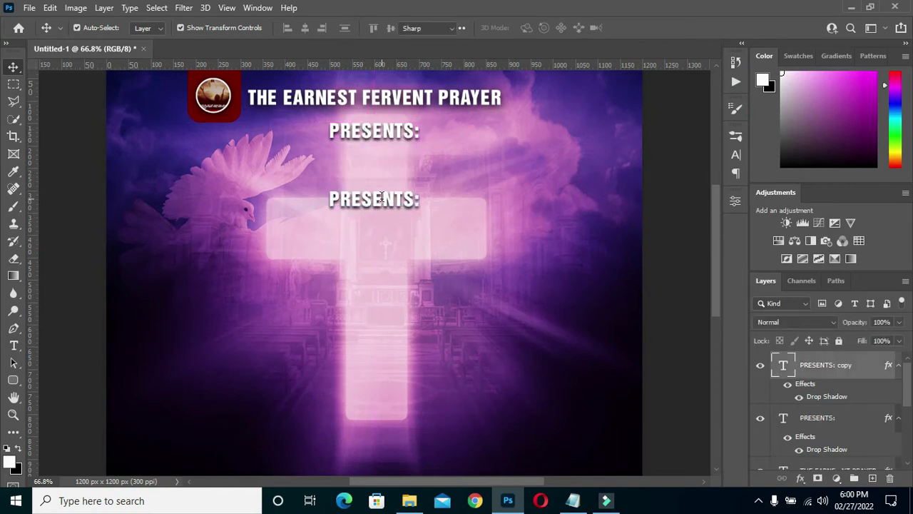
double_click(382, 198)
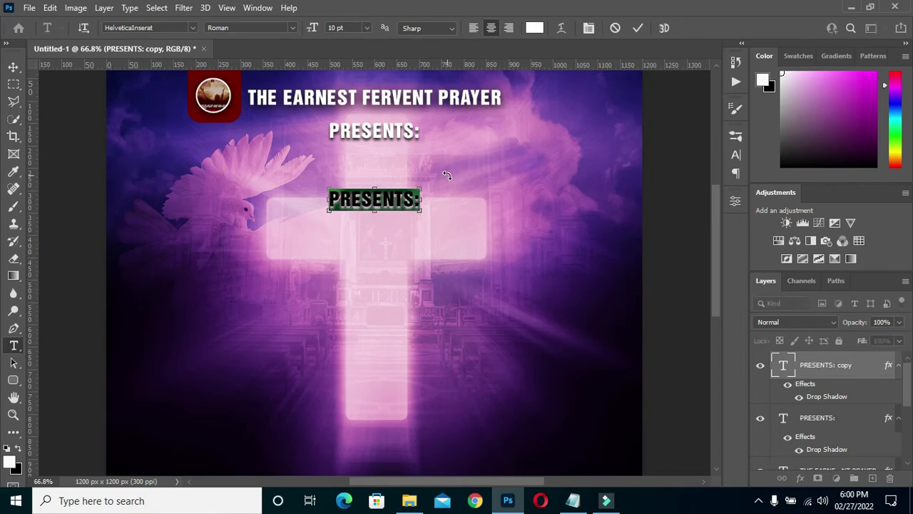
type("2DAYS")
left_click(636, 28)
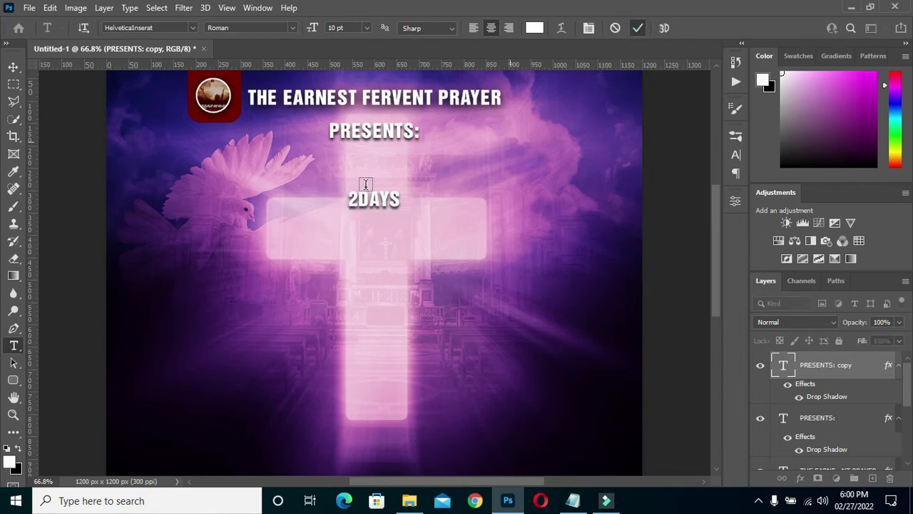
left_click(13, 66)
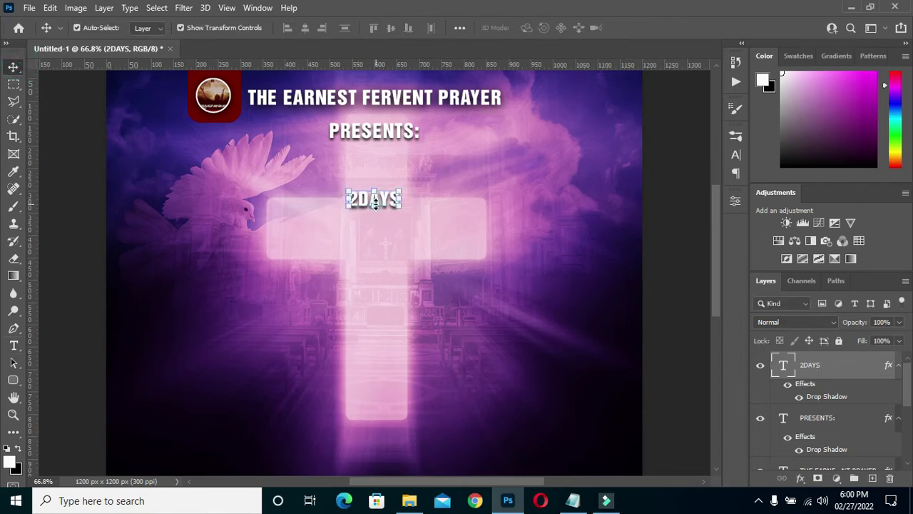
left_click_drag(375, 205, 380, 279)
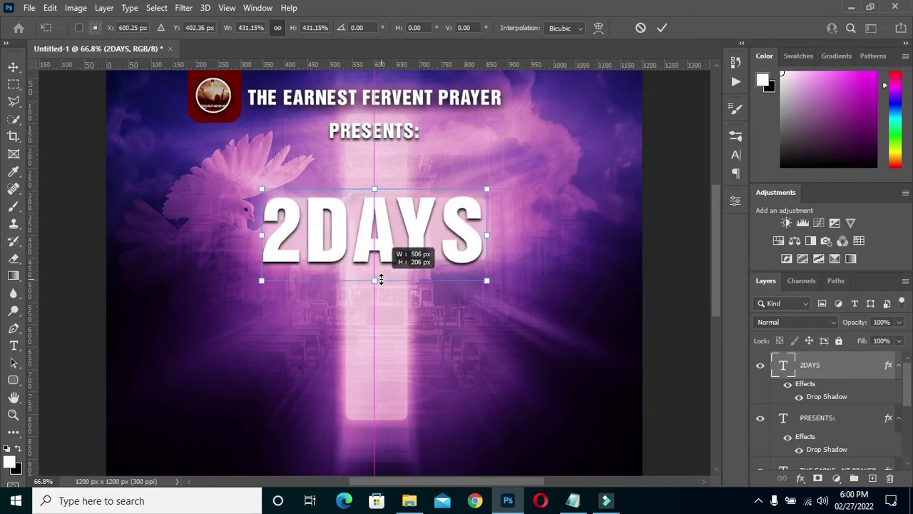
left_click_drag(379, 253, 386, 319)
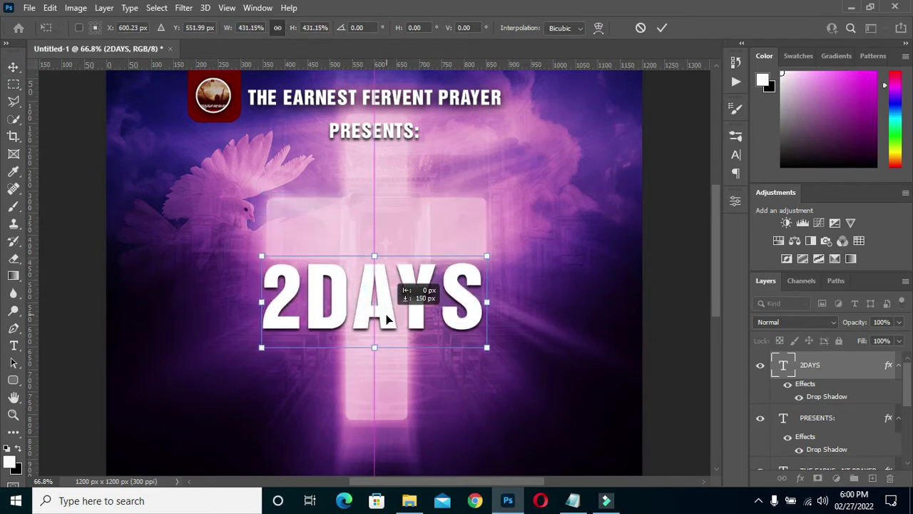
left_click(662, 28)
Recolour the 2DAYS text dark red bb0000
key("t")
left_click(534, 28)
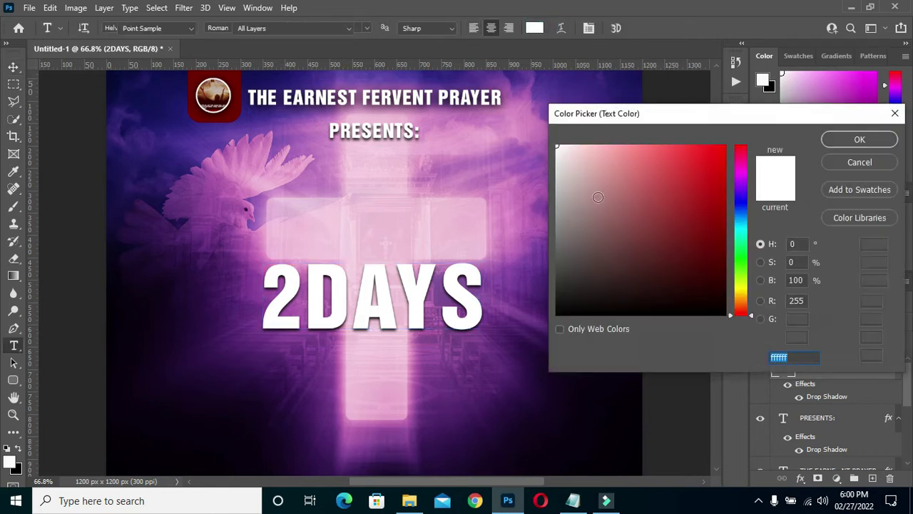
left_click(725, 190)
left_click(860, 139)
scroll(428, 242, "down", 6)
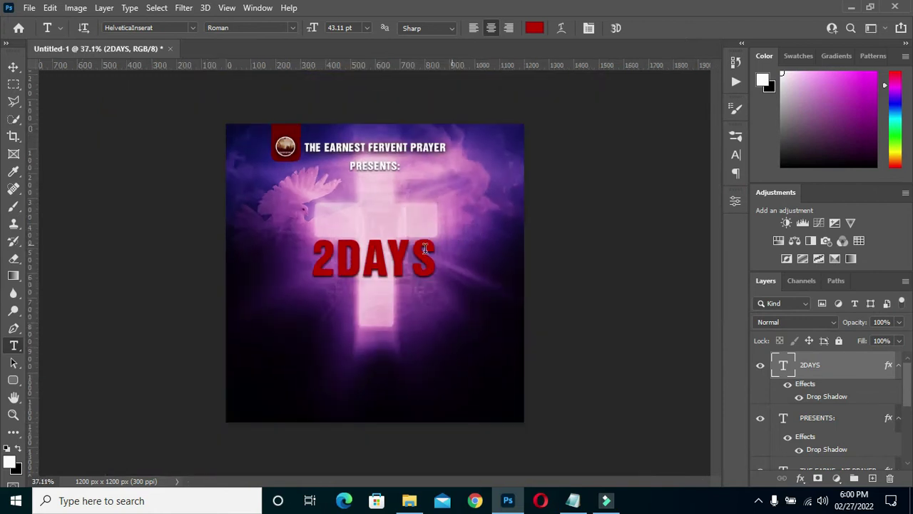
Tighten the 2DAYS letter tracking by entering -20 in the Character settings
scroll(372, 260, "up", 1)
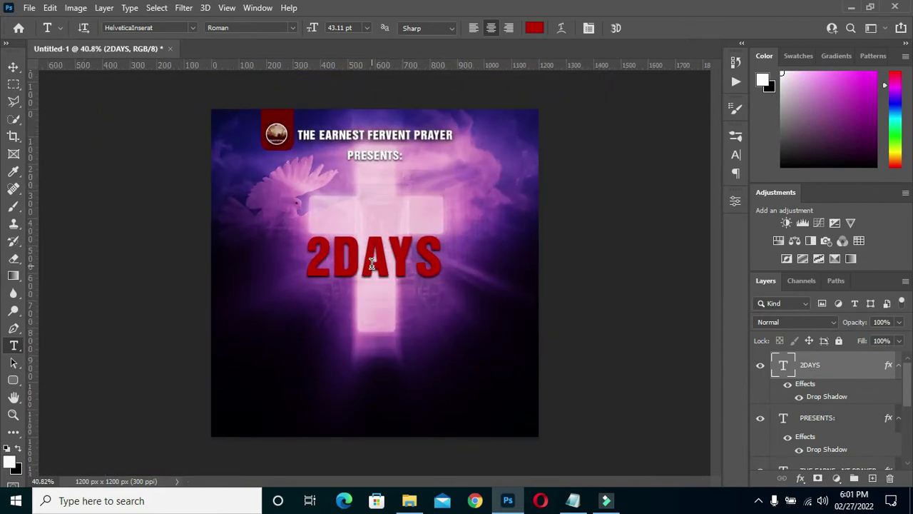
left_click(734, 155)
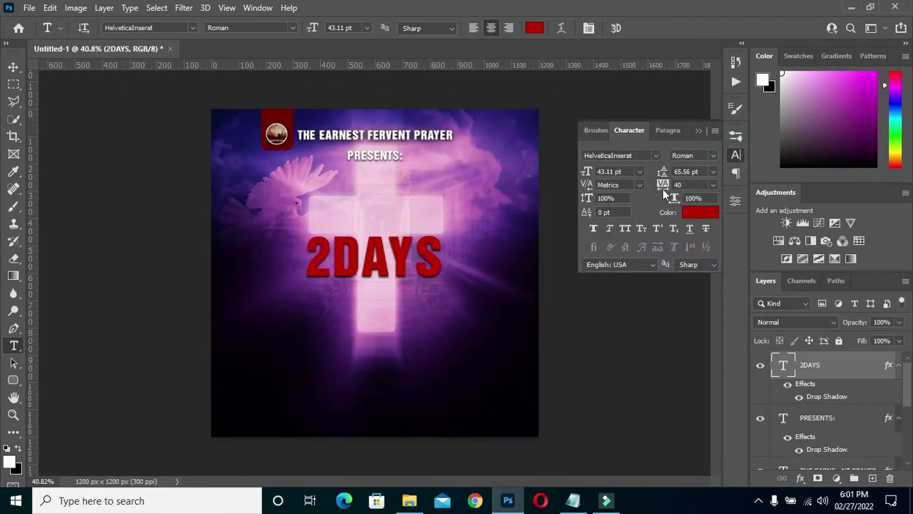
type("-20")
key("Return")
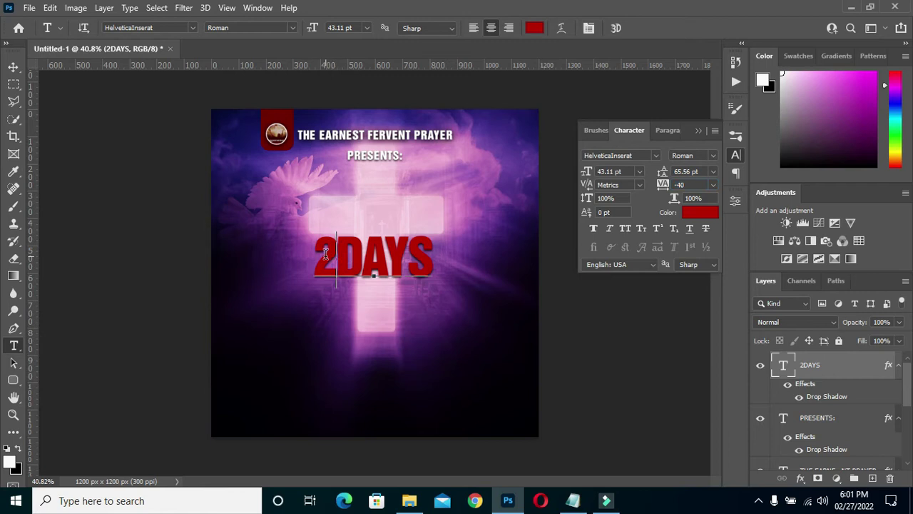
Recolour the 2 in 2DAYS white, close the Character panel and deselect the text
left_click_drag(337, 257, 324, 254)
left_click(699, 212)
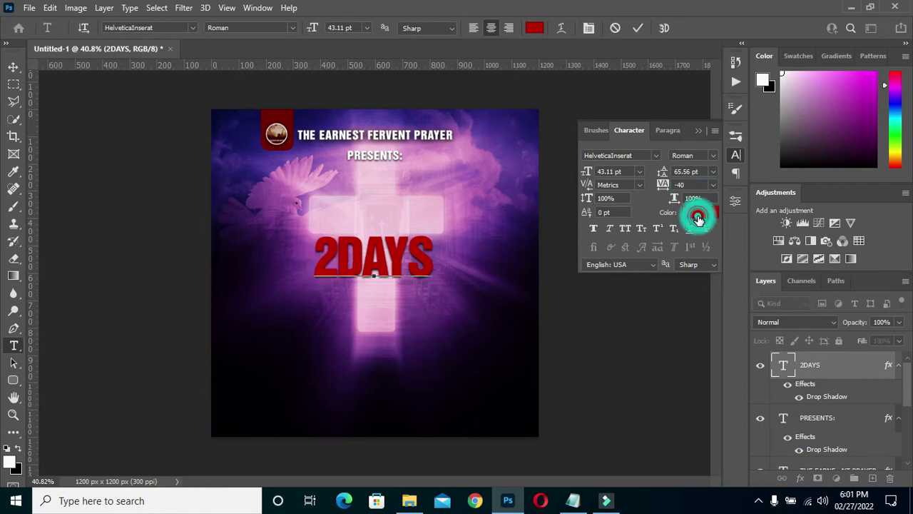
left_click_drag(561, 162, 557, 145)
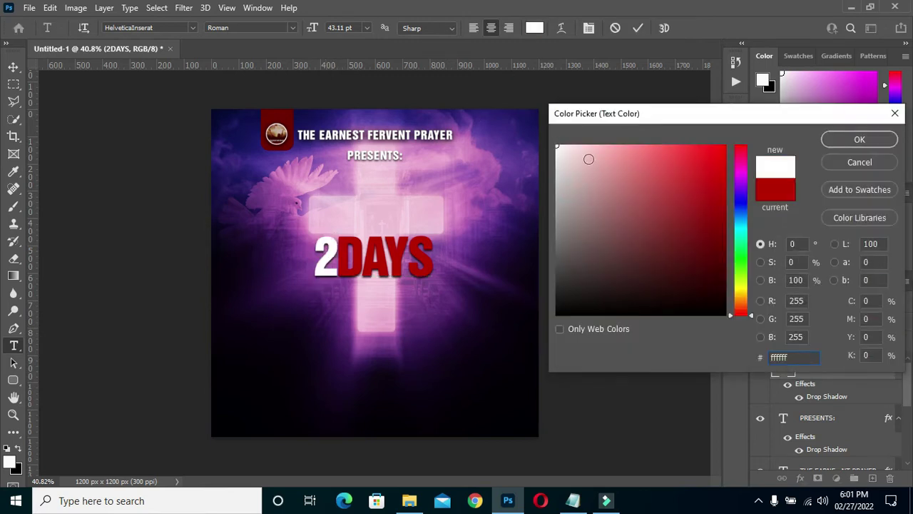
left_click(859, 141)
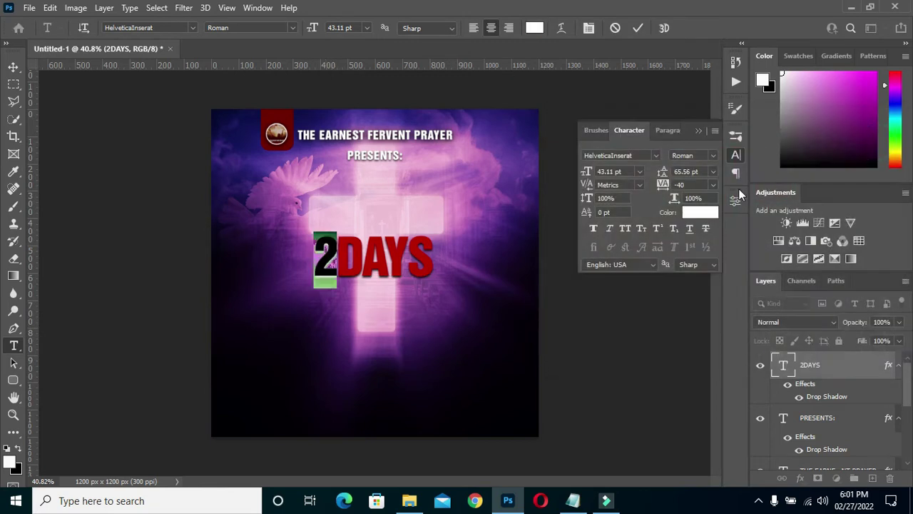
left_click(697, 131)
left_click(638, 36)
left_click(14, 68)
left_click(77, 73)
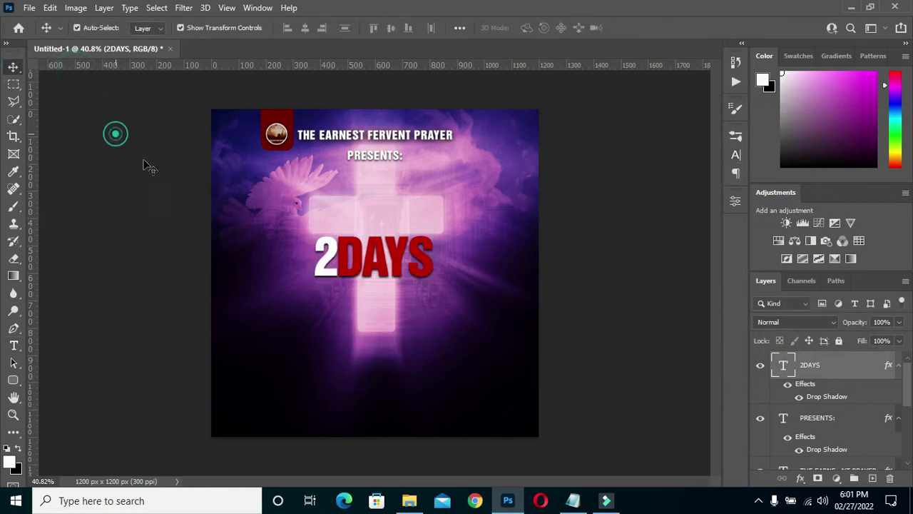
left_click(379, 278)
scroll(361, 250, "up", 5)
Scale 2DAYS down to about 47% and settle it onto the cross
scroll(364, 256, "down", 2)
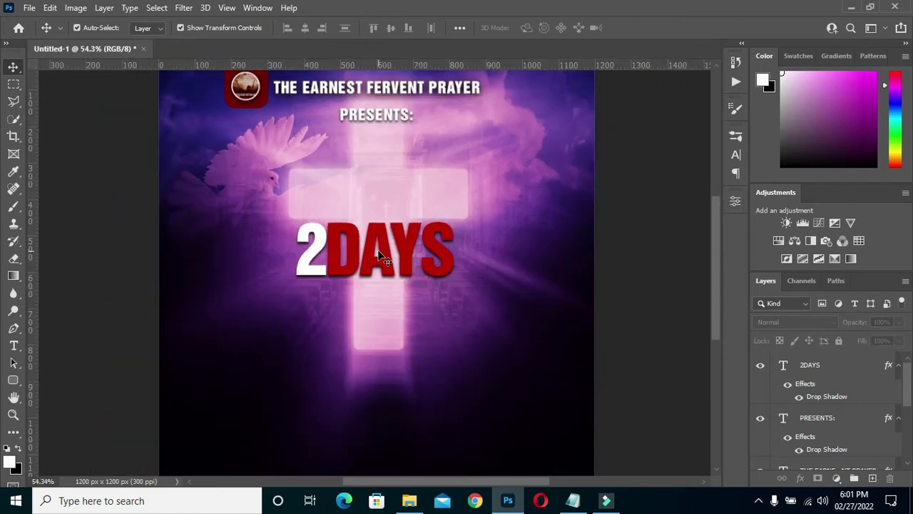
left_click(378, 265)
key("ctrl+t")
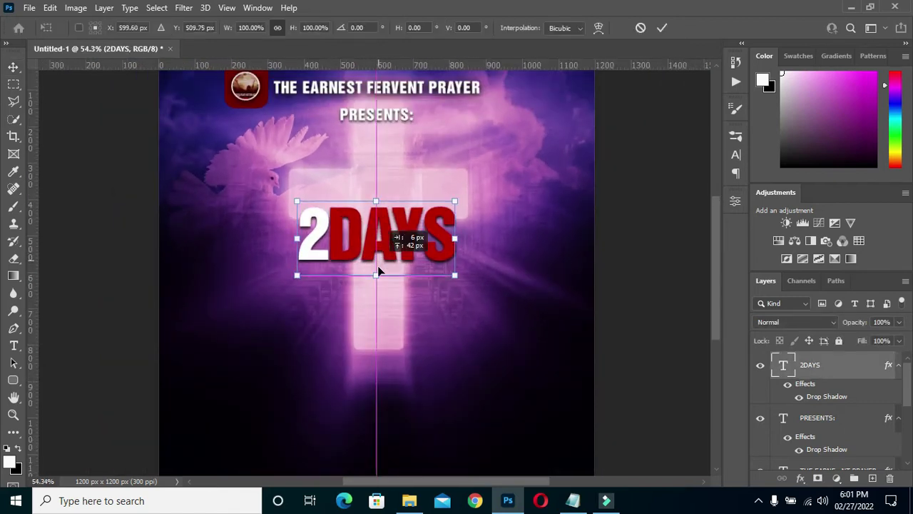
mouse_move(374, 276)
left_mouse_down()
mouse_move(376, 251)
mouse_move(339, 195)
left_mouse_up()
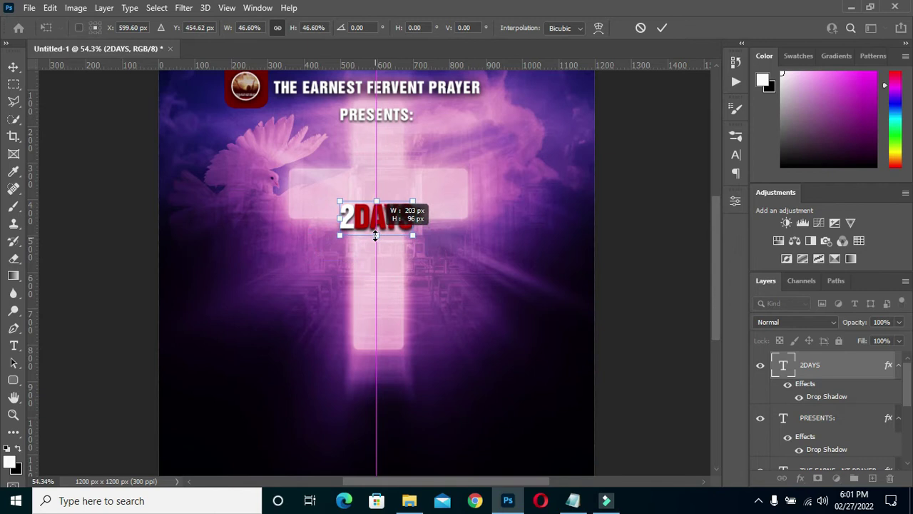
left_click_drag(377, 221, 378, 239)
left_click(662, 28)
Bring the Notepad flyer text to the front
scroll(453, 220, "down", 1)
scroll(385, 267, "down", 1)
scroll(386, 268, "up", 1)
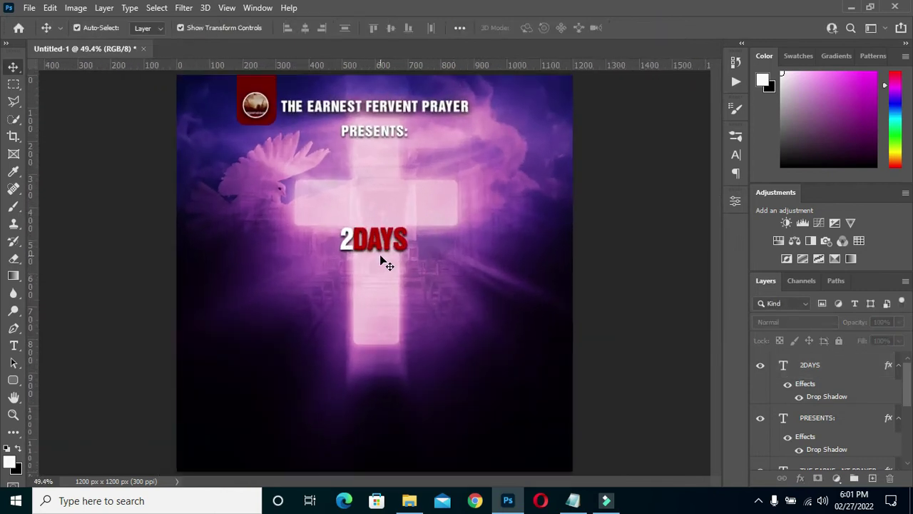
scroll(385, 263, "up", 1)
left_click(572, 500)
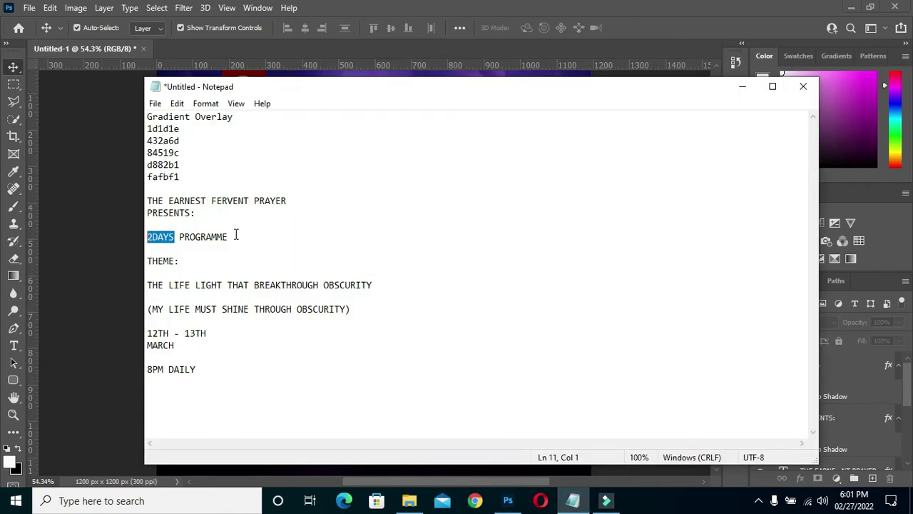
Copy PROGRAMME from the notes and turn a duplicate of 2DAYS into white PROGRAMME
left_click_drag(236, 237, 185, 236)
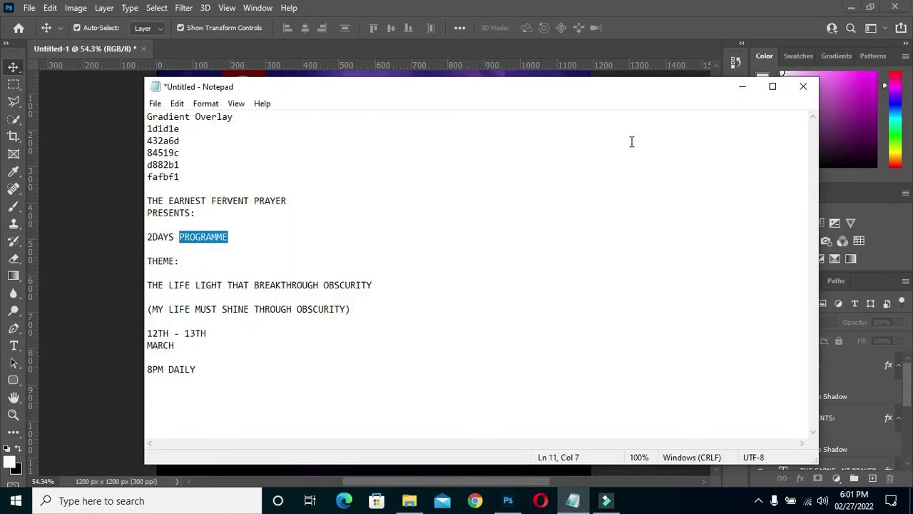
left_click(742, 87)
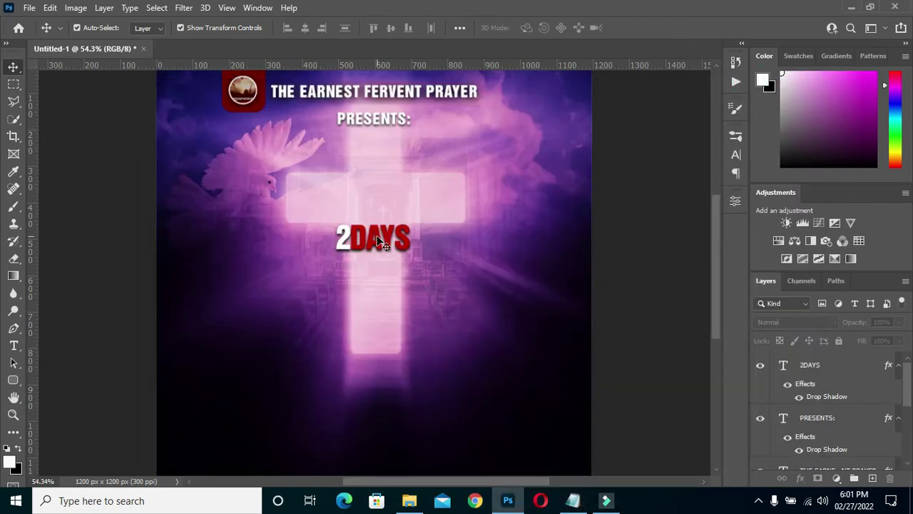
left_click_drag(381, 242, 379, 270)
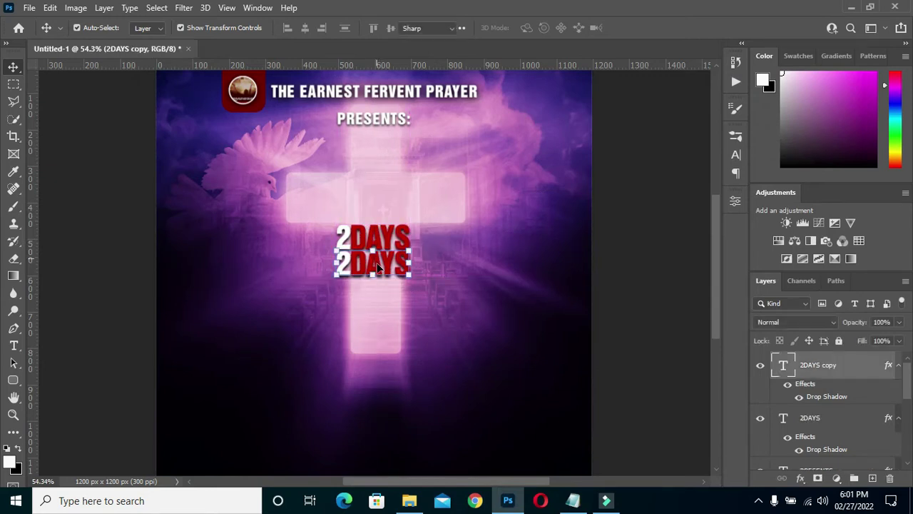
double_click(377, 263)
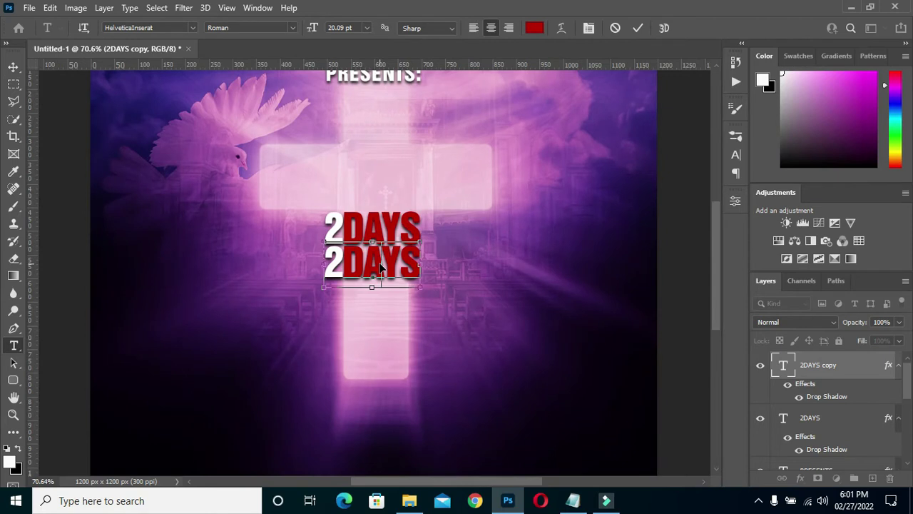
double_click(379, 263)
left_click(392, 251)
type("PROGRAMME")
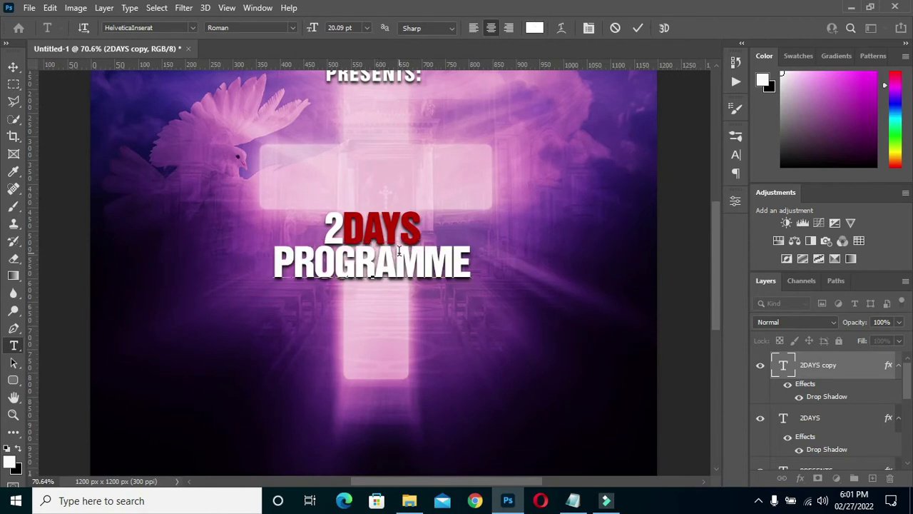
left_click(636, 32)
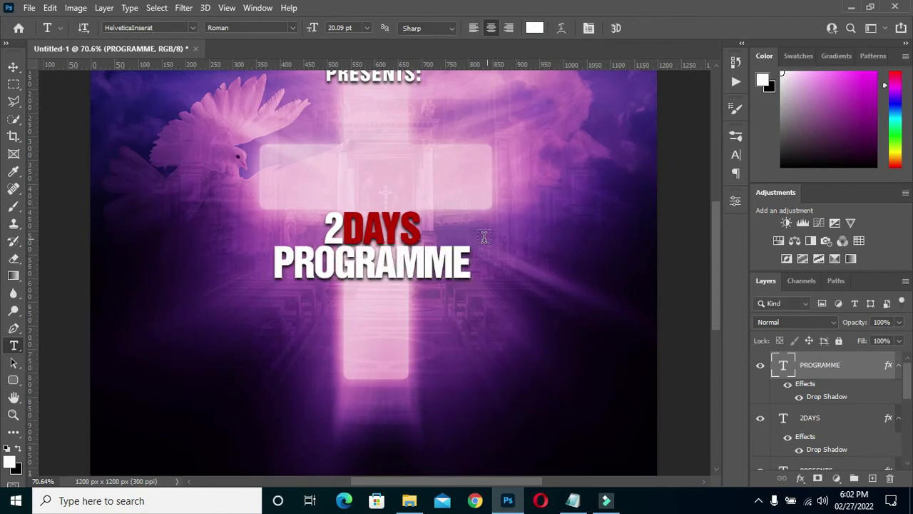
Nudge PROGRAMME slightly lower under 2DAYS and bring the Notepad text back
key("ctrl+0")
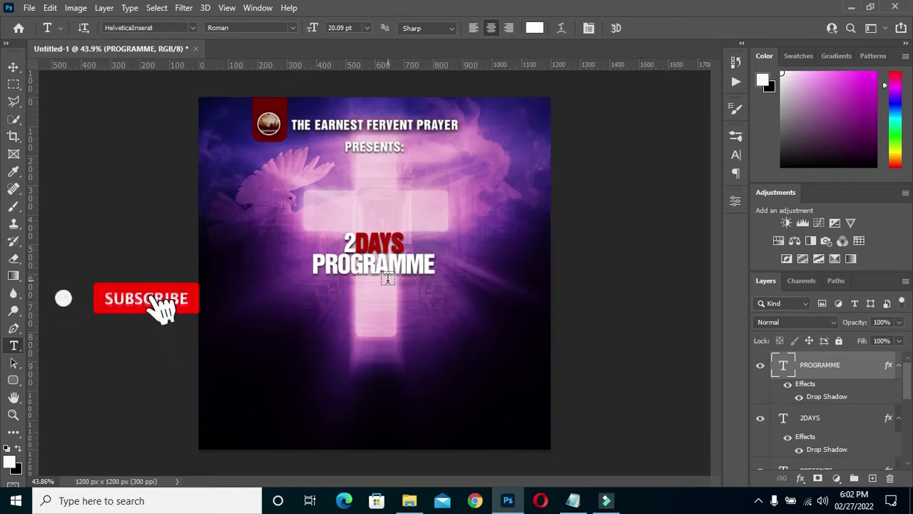
scroll(389, 276, "down", 1)
scroll(389, 276, "up", 1)
scroll(389, 277, "down", 1)
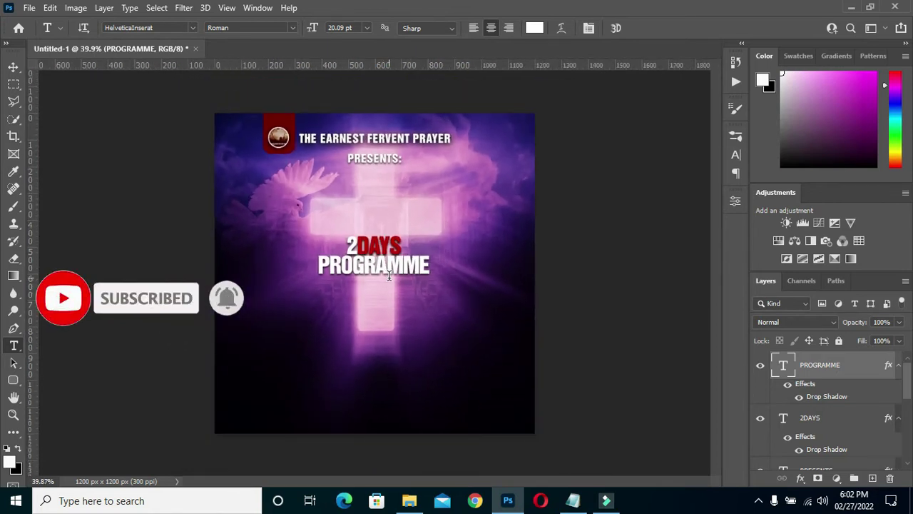
left_click(13, 64)
scroll(245, 261, "up", 1)
left_click(584, 306)
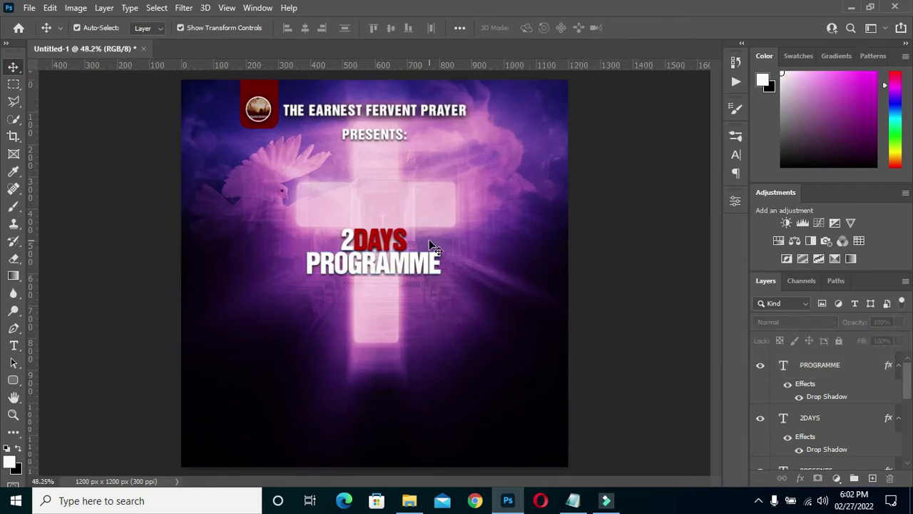
left_click(403, 263)
left_click_drag(406, 251, 405, 253)
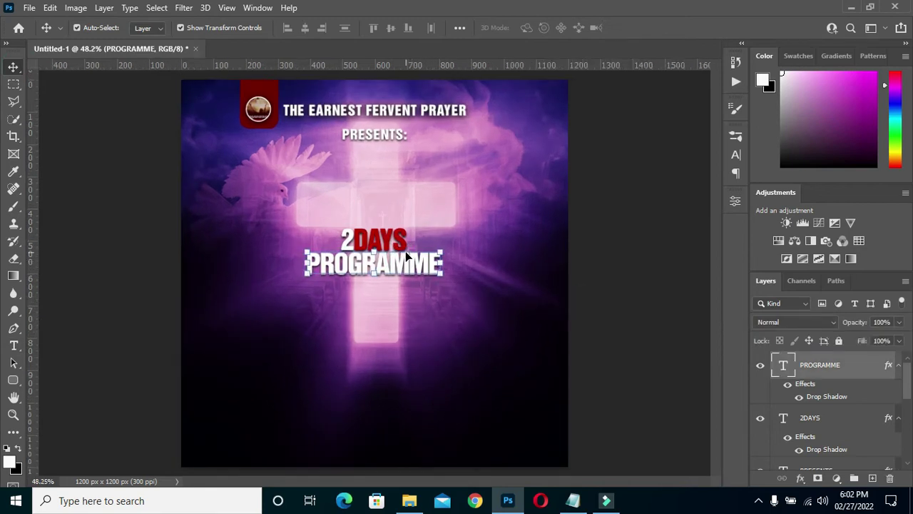
left_click(627, 268)
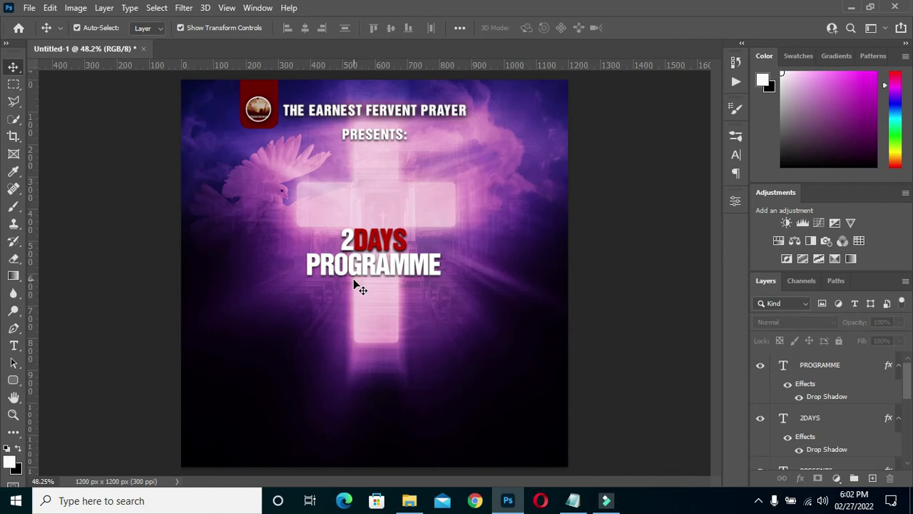
left_click(573, 501)
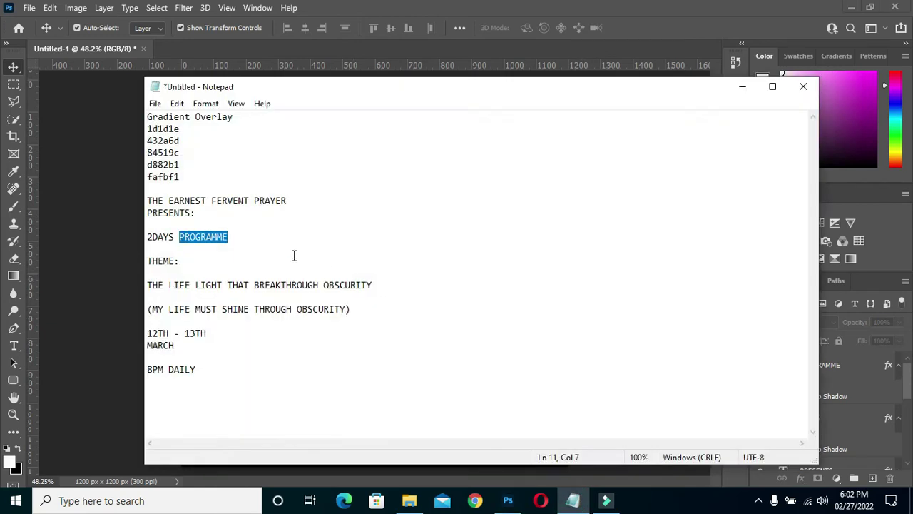
Select the THEME: line in the Notepad notes and return to the flyer
left_click_drag(184, 263, 148, 263)
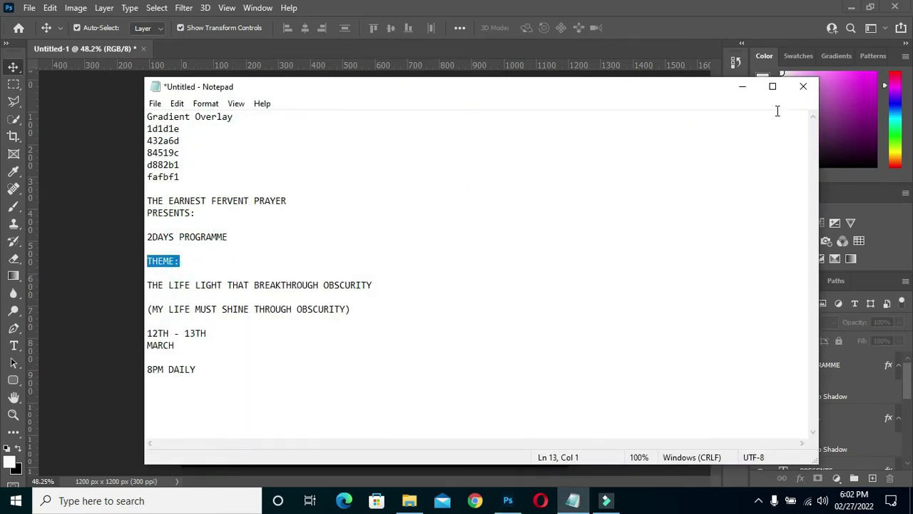
left_click(742, 86)
scroll(392, 302, "up", 2)
scroll(355, 305, "up", 1)
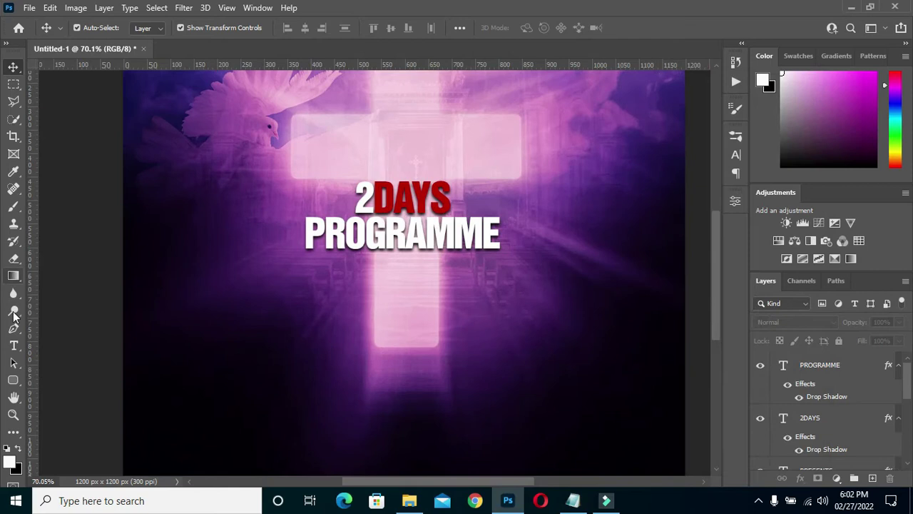
Draw a 187 × 36 px rectangle bar under PROGRAMME and fill it red
right_click(14, 382)
left_click(60, 382)
scroll(345, 259, "up", 1)
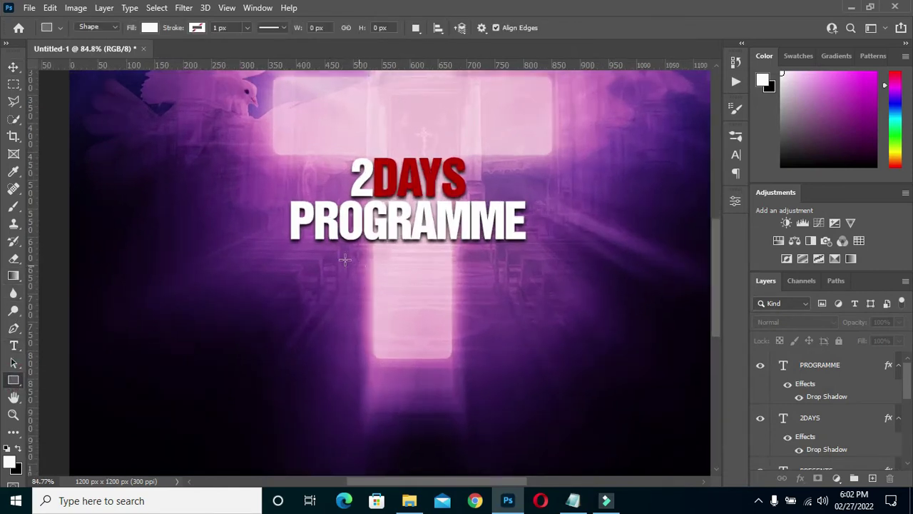
left_click_drag(357, 263, 464, 283)
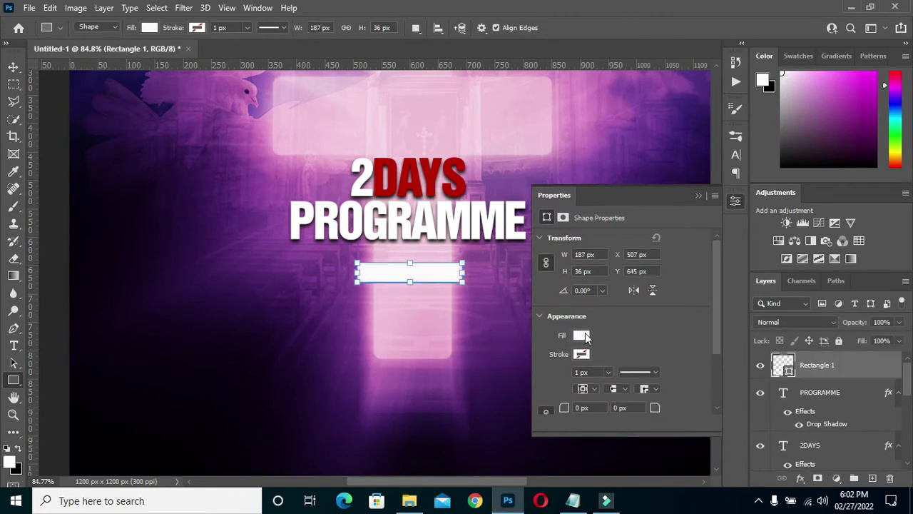
left_click(580, 335)
left_click(560, 330)
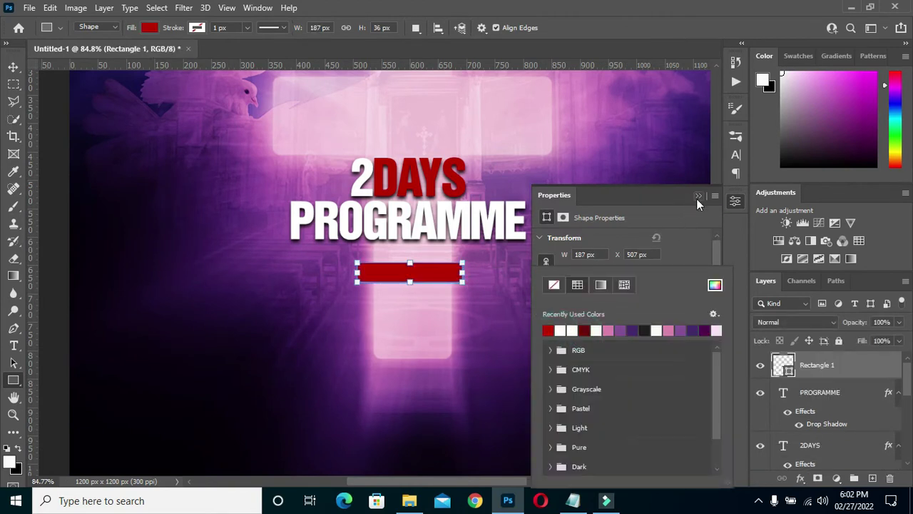
left_click(697, 197)
Start a new text layer beneath the bar, then select the red bar's layer
left_click(14, 66)
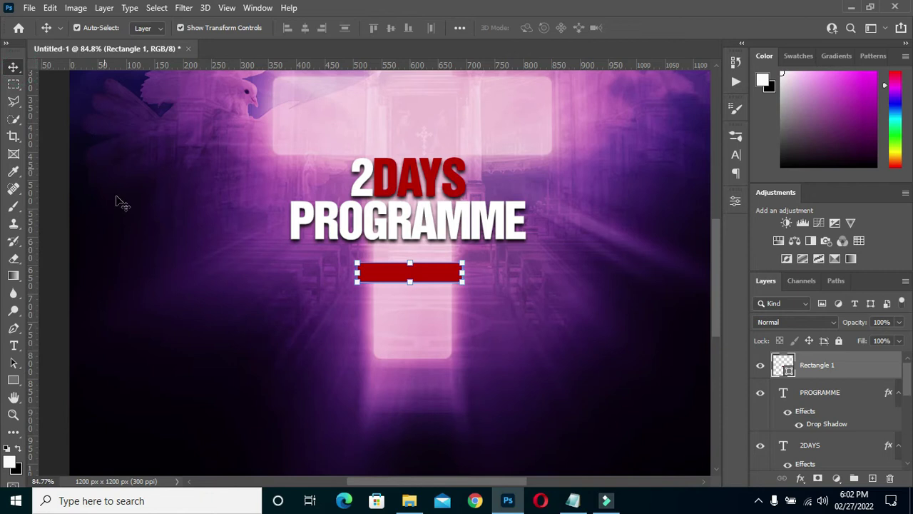
left_click(219, 306)
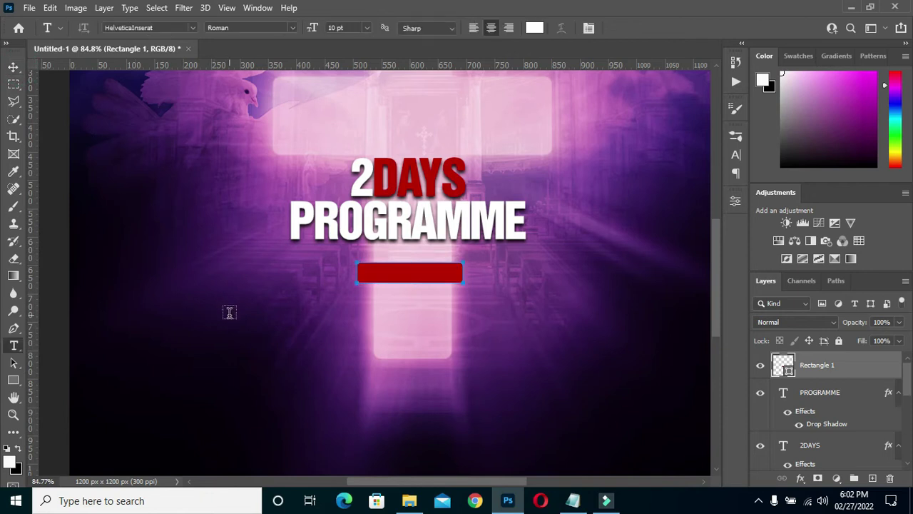
key("t")
right_click(228, 314)
key("Escape")
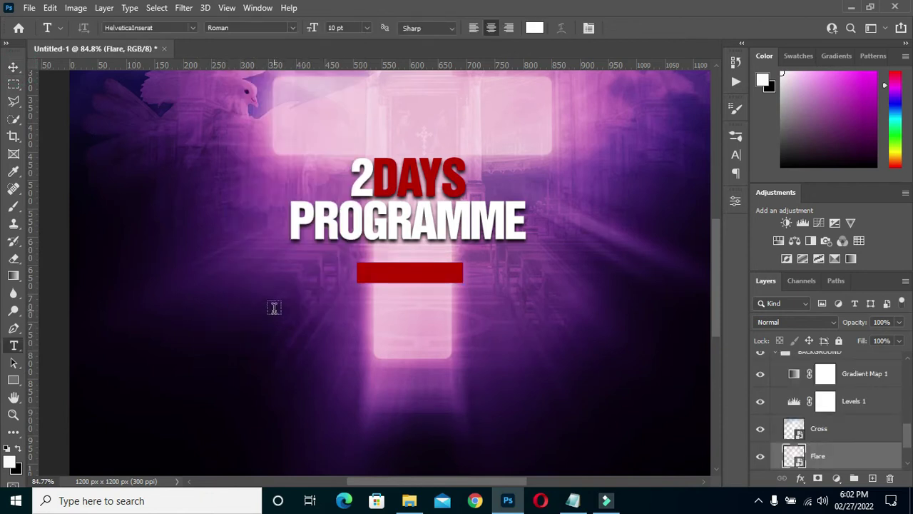
scroll(865, 448, "up", 3)
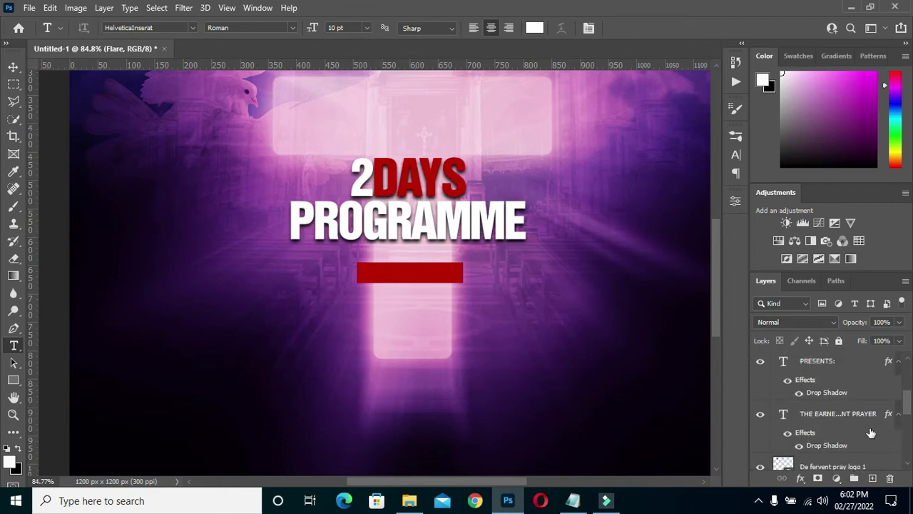
scroll(785, 378, "up", 3)
left_click(815, 366)
Type a new THEME: text line just below the red bar
left_click(393, 308)
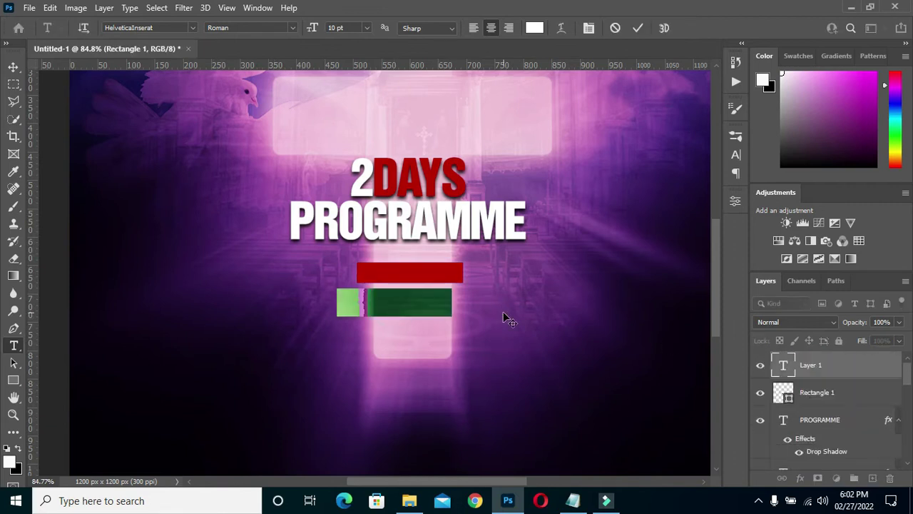
type("THEME:")
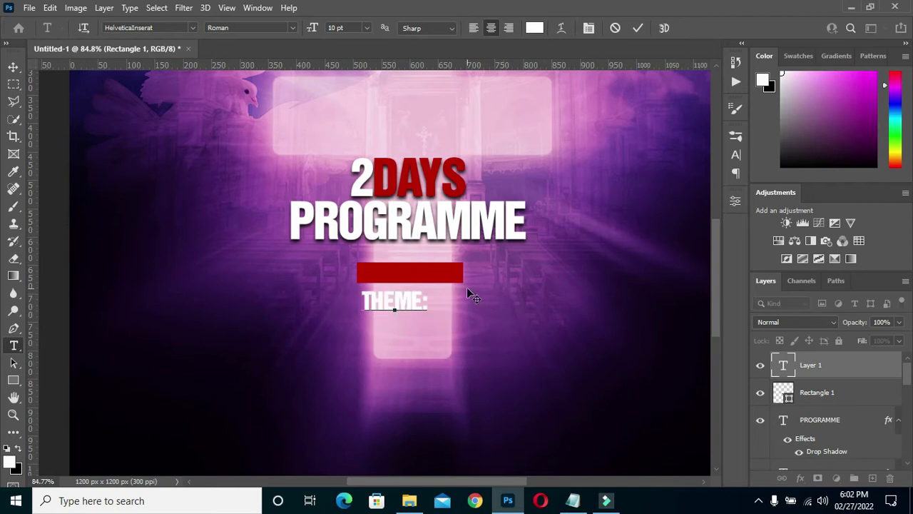
left_click(637, 28)
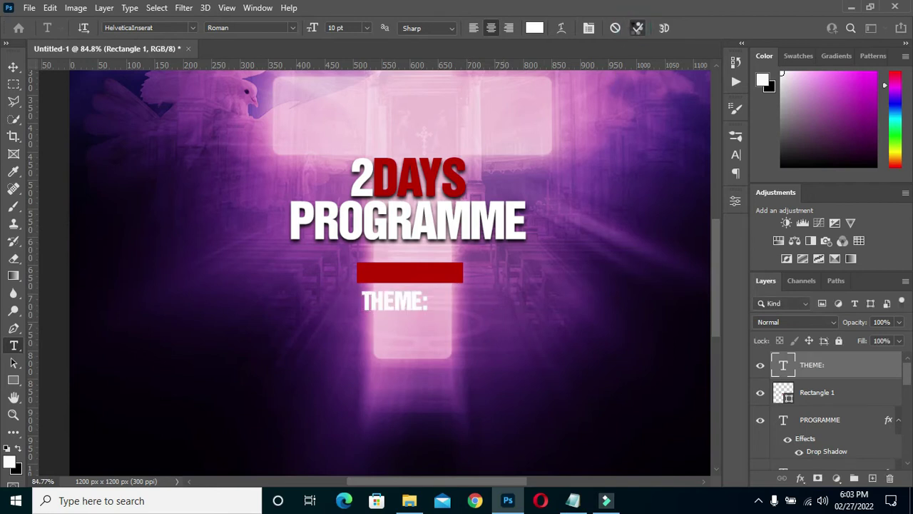
left_click(12, 68)
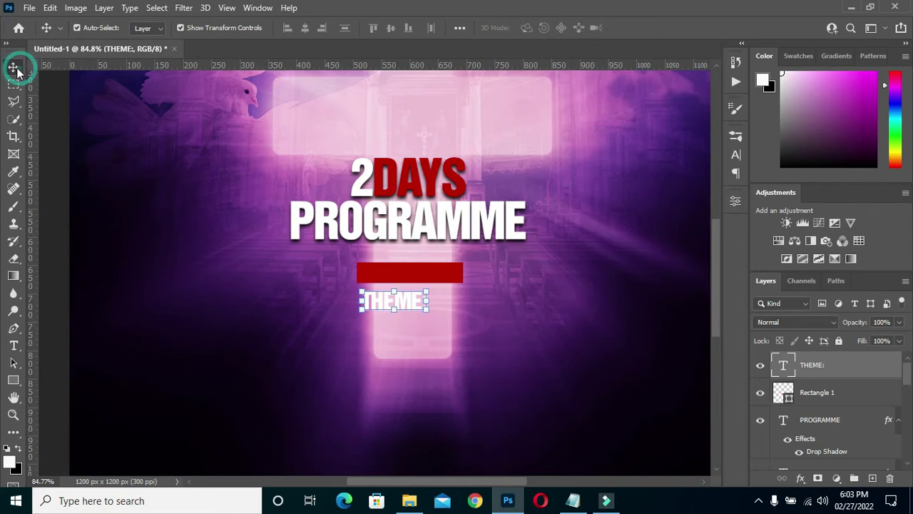
key("t")
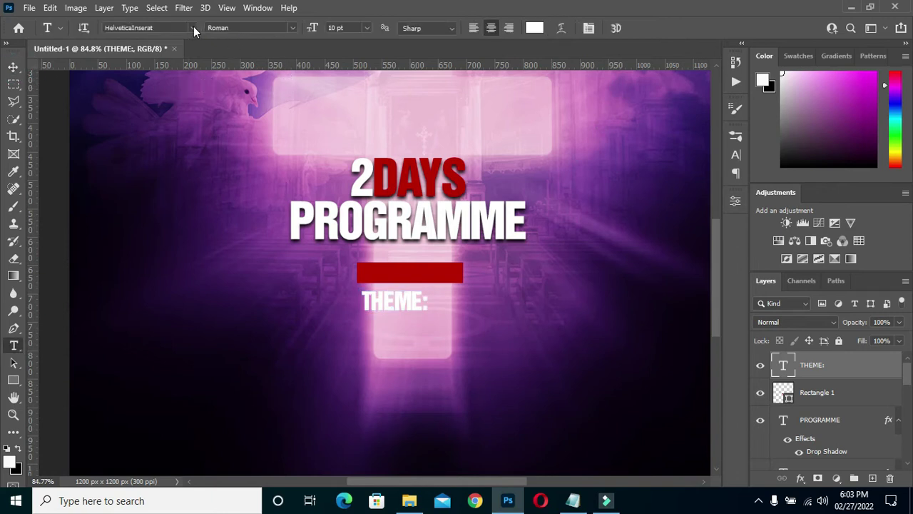
Change the THEME: font to Avenir LT Std 65 Medium, after briefly trying Century
left_click(193, 27)
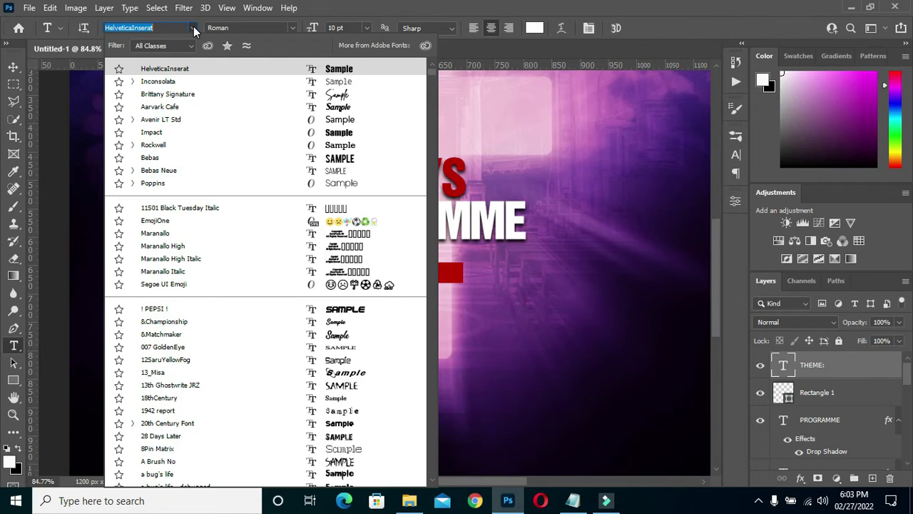
type("CEN")
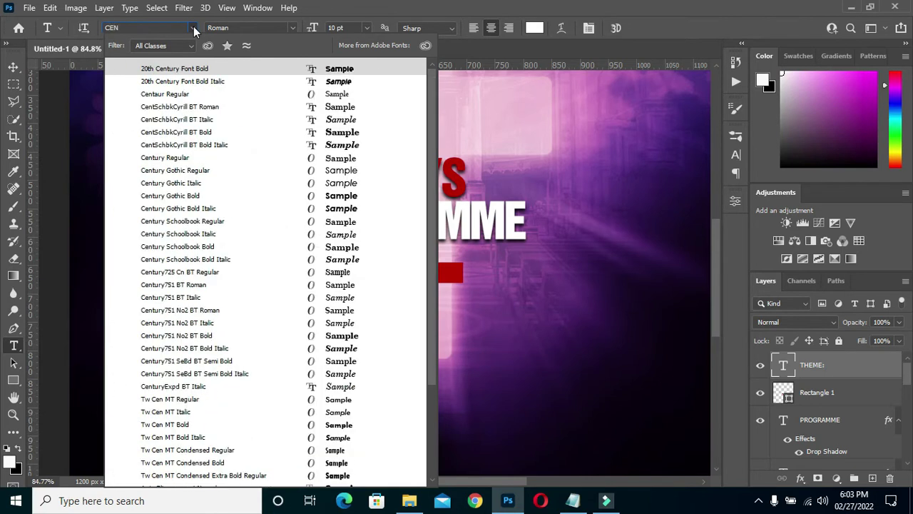
type("T")
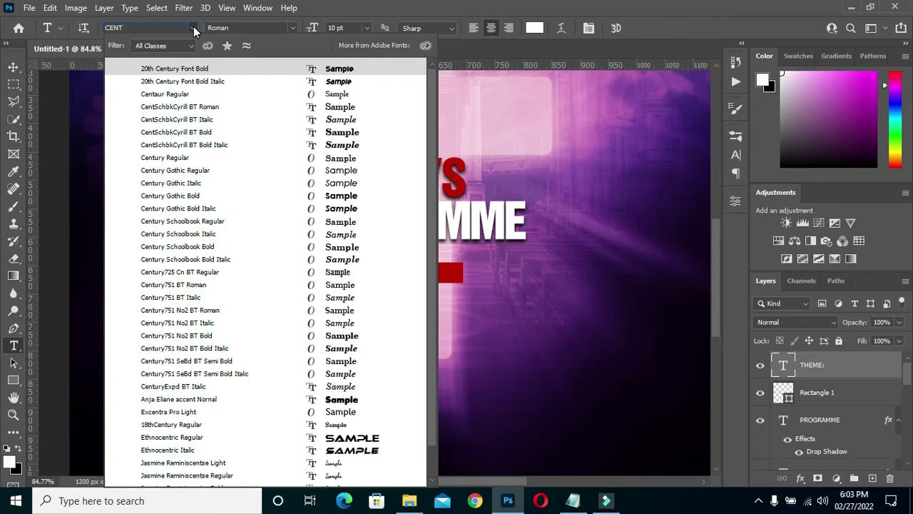
key("Down")
key("Down")
key("Down")
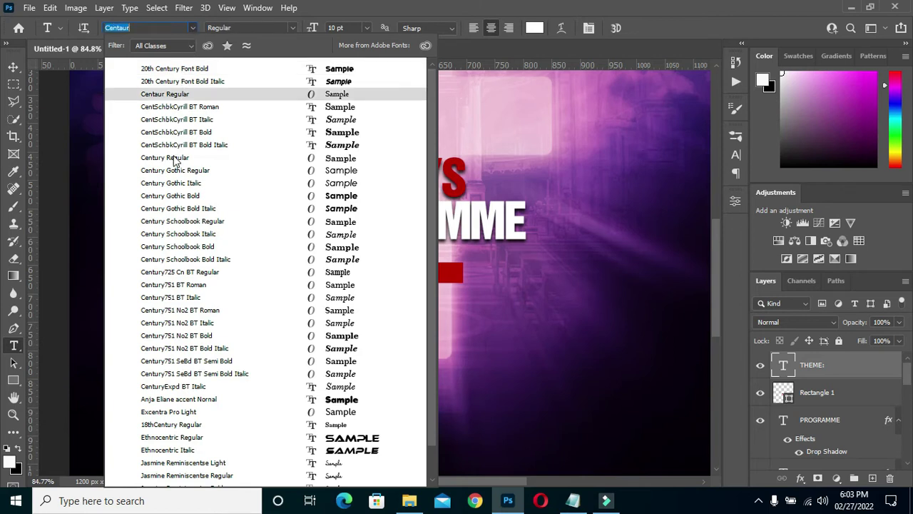
left_click(173, 162)
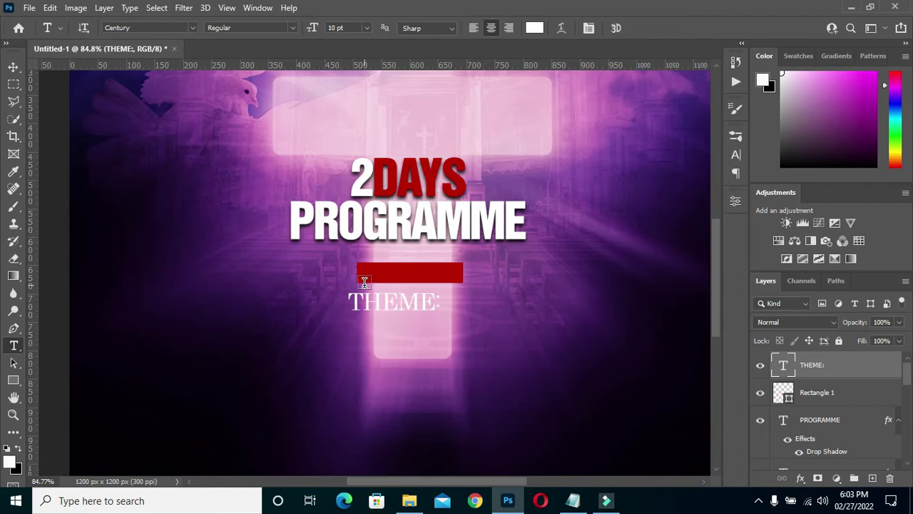
left_click(194, 29)
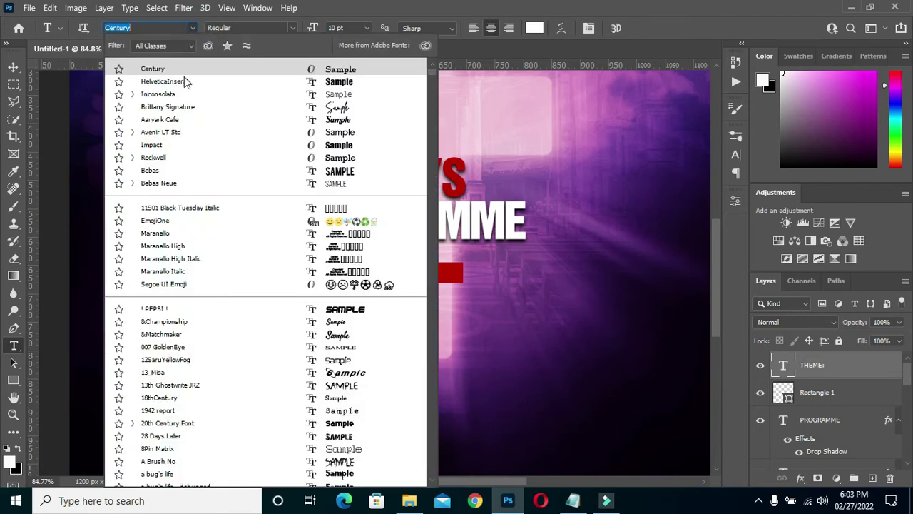
left_click(161, 134)
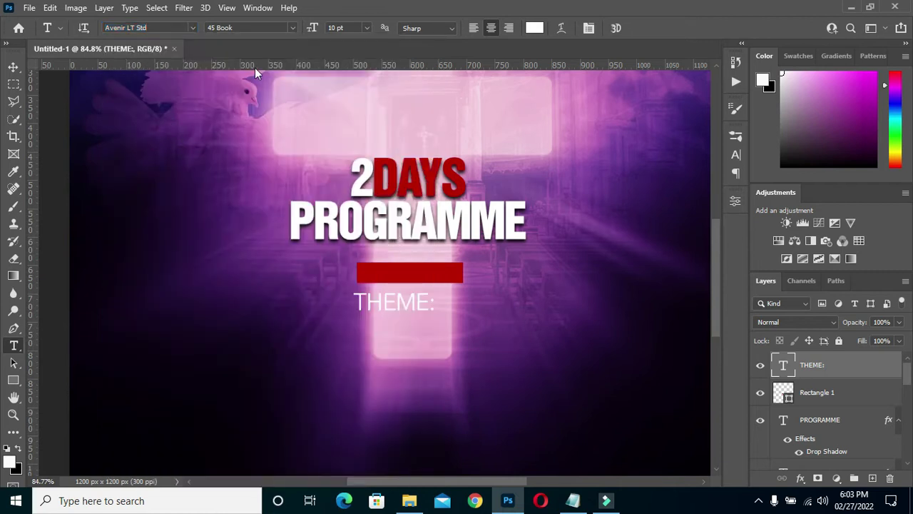
left_click(290, 30)
left_click(262, 64)
left_click(14, 67)
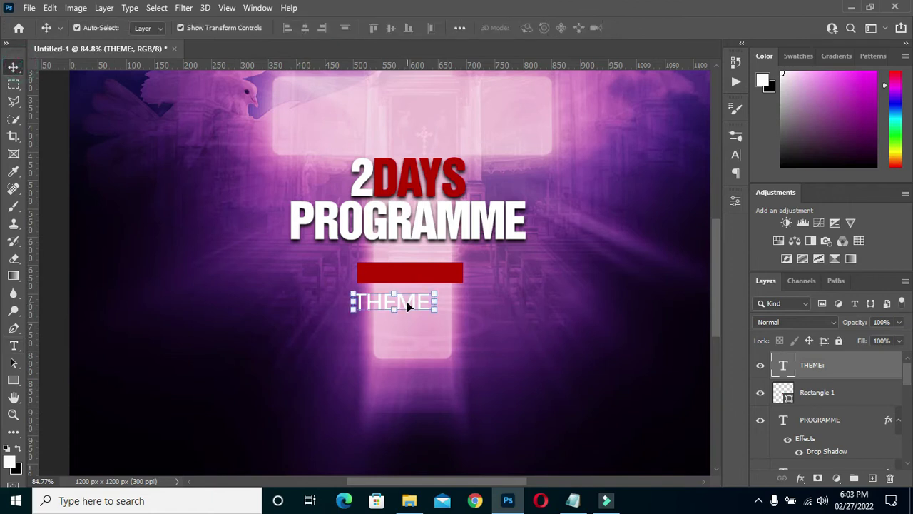
Move the THEME: text onto the red bar and shrink it to about 65%
left_click_drag(406, 301, 420, 271)
scroll(413, 269, "up", 3)
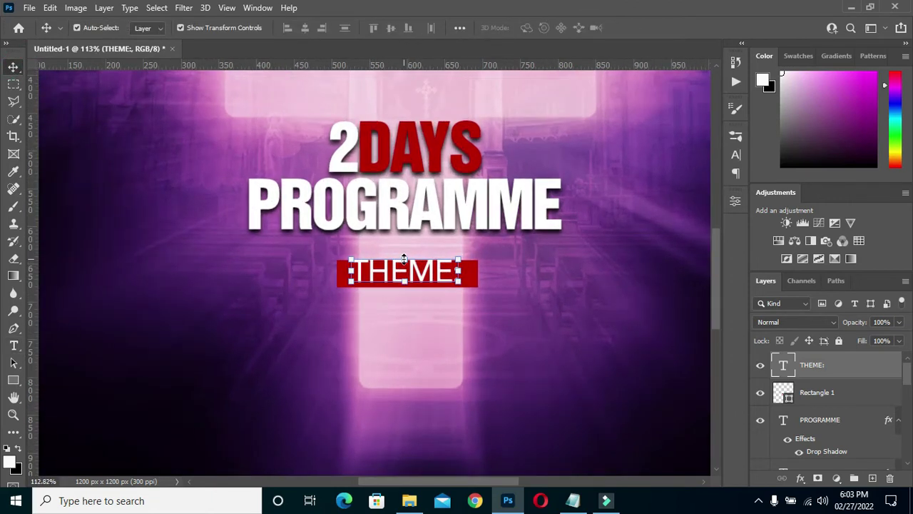
left_click_drag(401, 262, 406, 260)
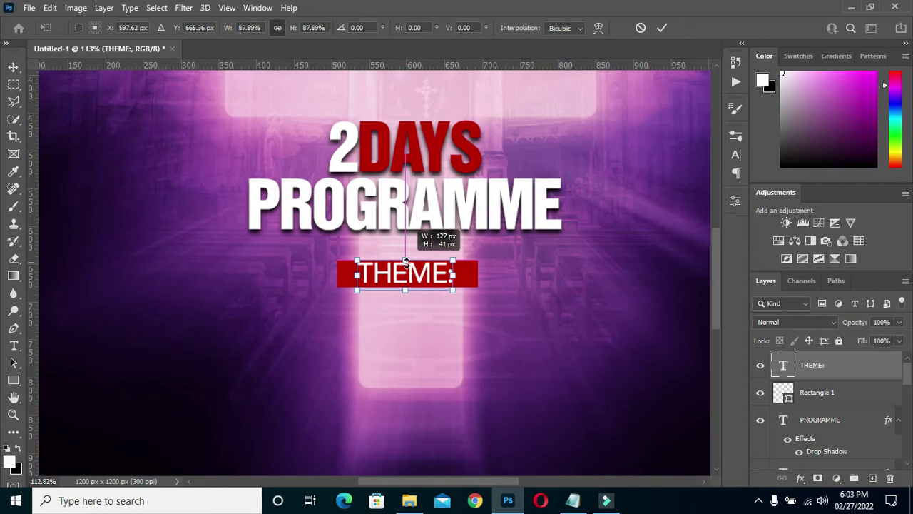
left_click_drag(405, 264, 405, 268)
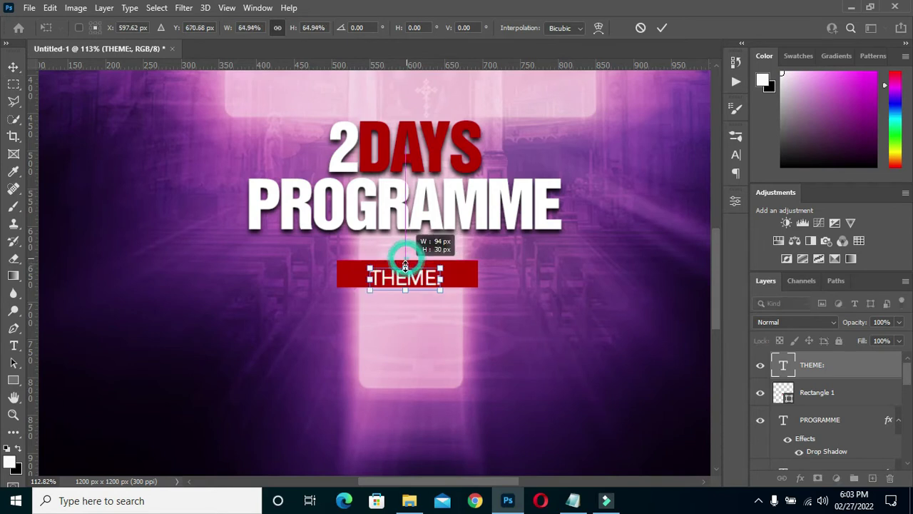
left_click(662, 28)
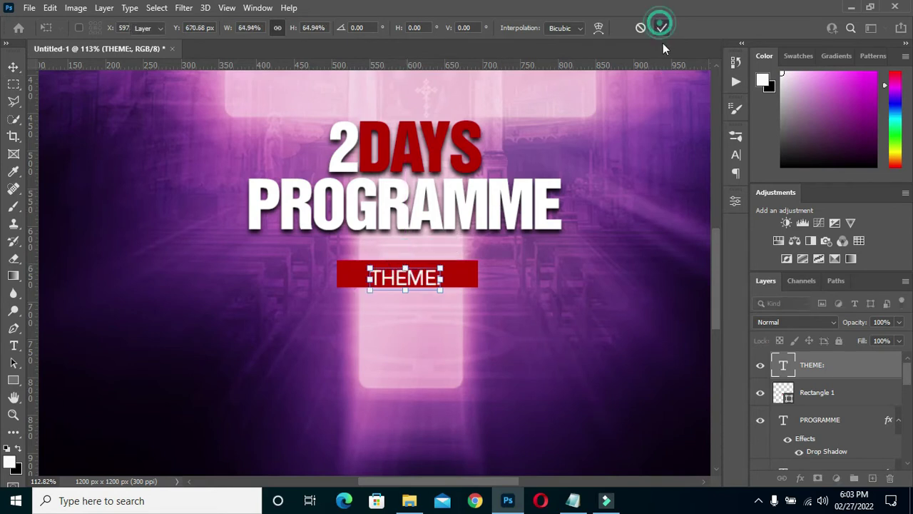
Centre the THEME: text on Rectangle 1 horizontally and vertically
left_click(815, 396)
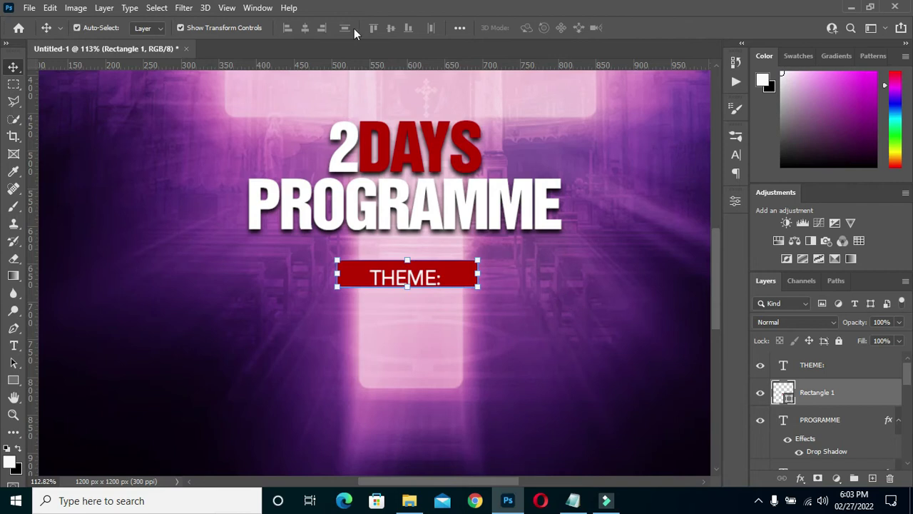
left_click(815, 365)
left_click(815, 388, "shift")
left_click(391, 28)
left_click(305, 29)
scroll(88, 214, "down", 3)
left_click(656, 284)
Make the THEME: text Avenir 95 Black weight
double_click(340, 249)
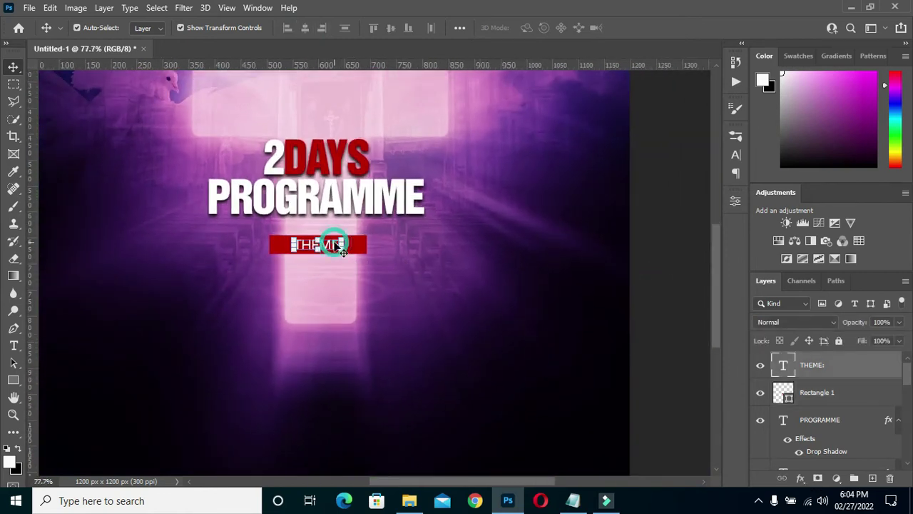
key("Escape")
left_click(259, 28)
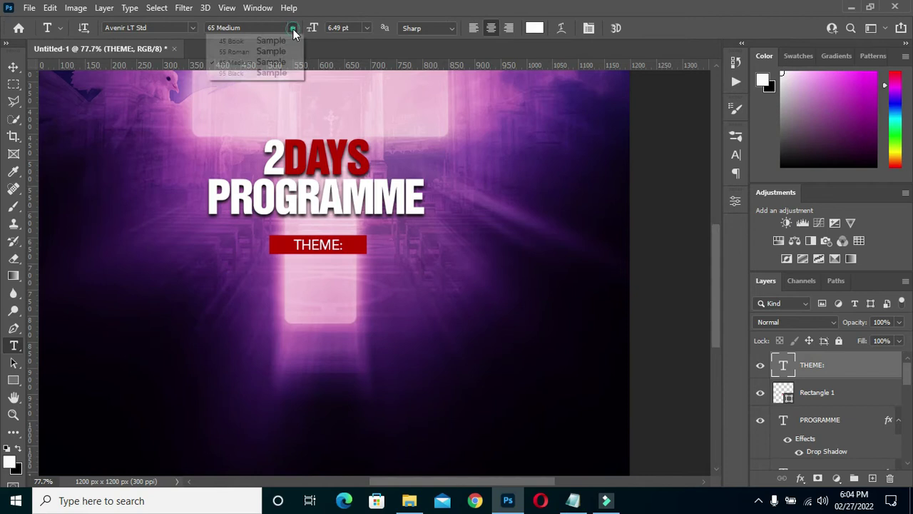
left_click(228, 73)
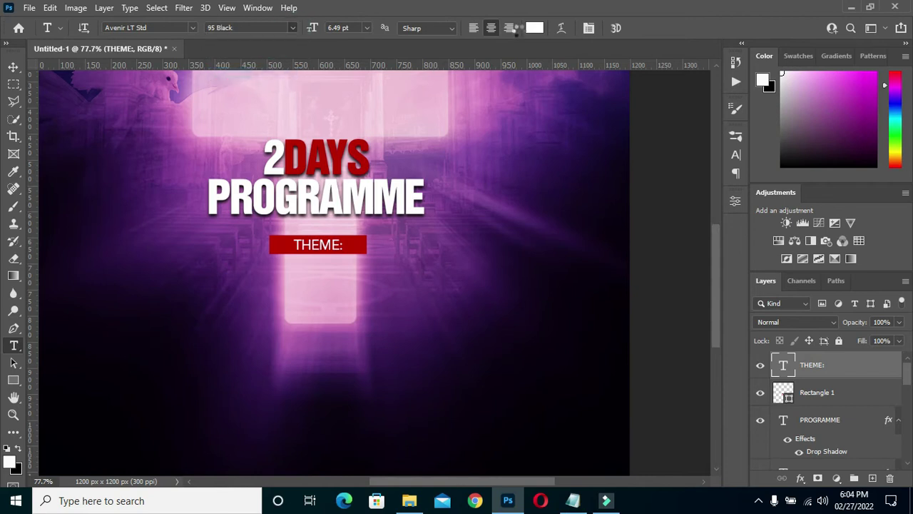
left_click(12, 67)
Narrow the red bar to 129 × 36 px so it snugly frames the label
scroll(354, 251, "up", 3)
left_click(350, 249)
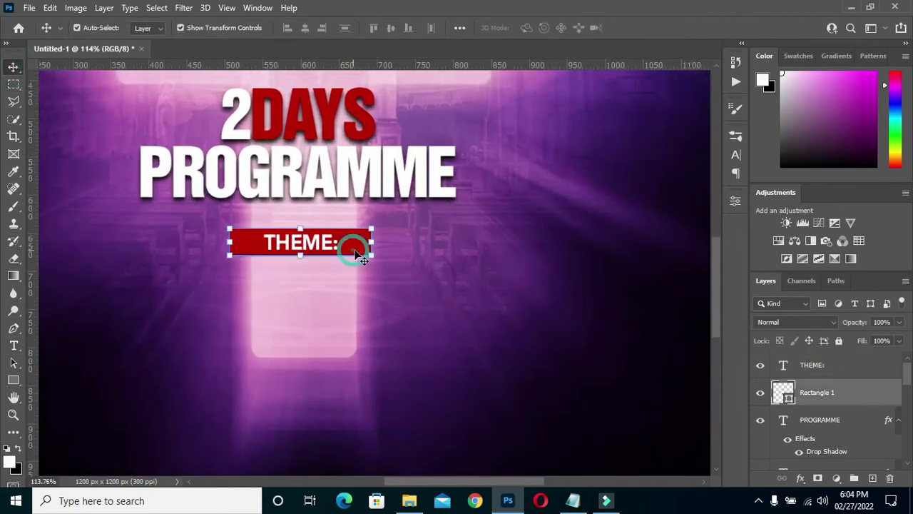
left_click(373, 242)
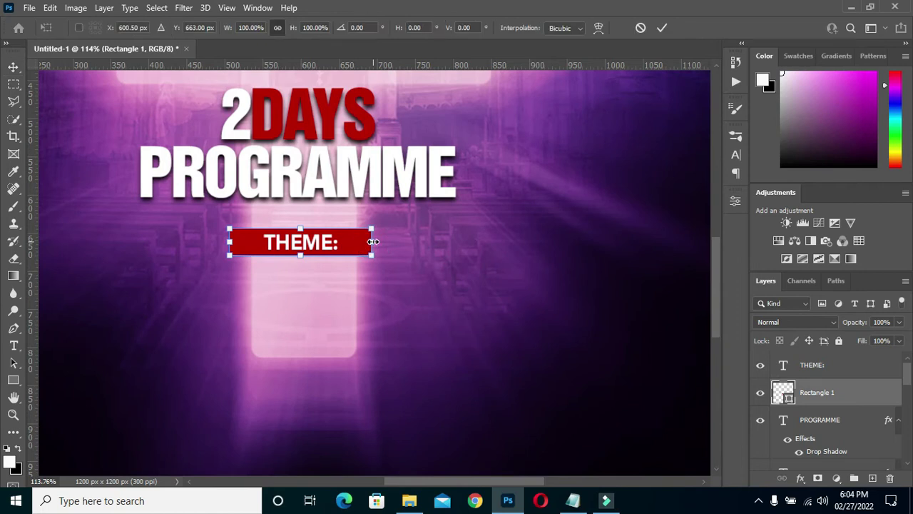
left_click_drag(372, 241, 360, 243)
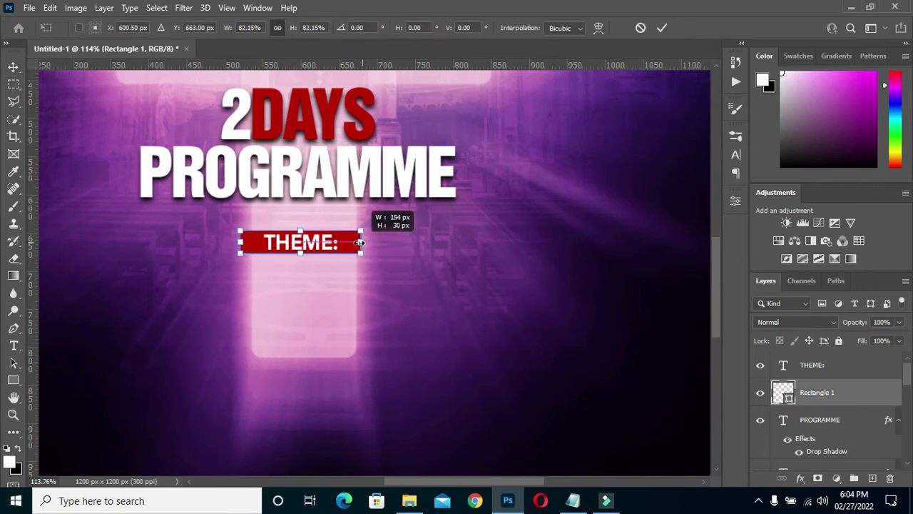
left_click_drag(360, 243, 350, 244)
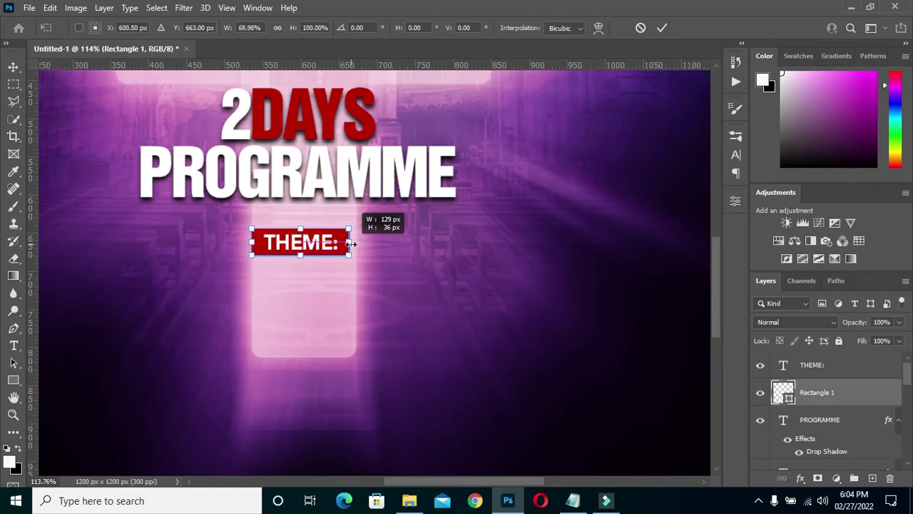
left_click_drag(349, 244, 352, 244)
left_click(662, 28)
key("ctrl+0")
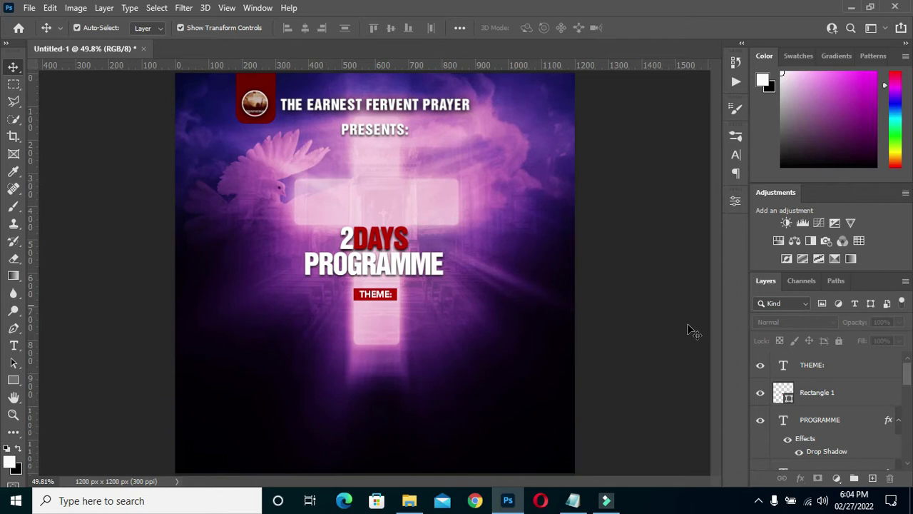
Group the THEME: text and red bar into a group named THEME:
left_click(819, 389)
left_click(815, 364, "shift")
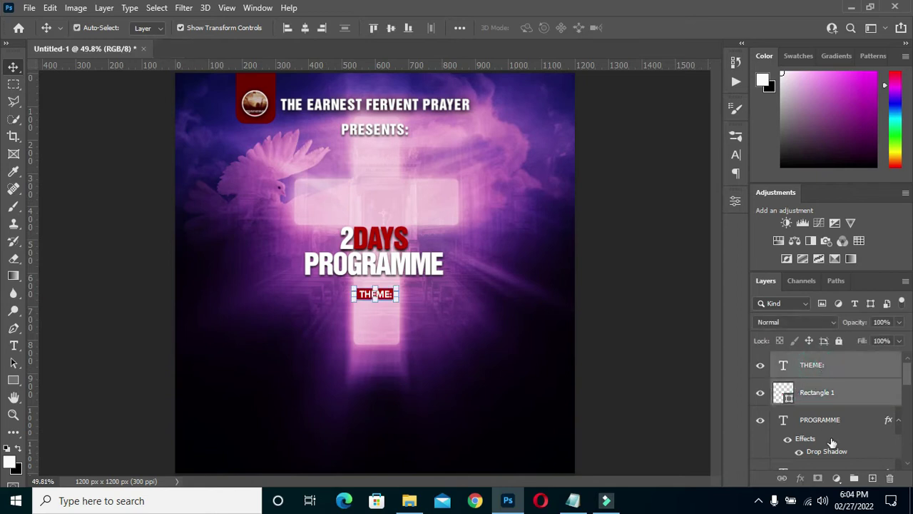
left_click(854, 478)
double_click(812, 360)
type("THEME:")
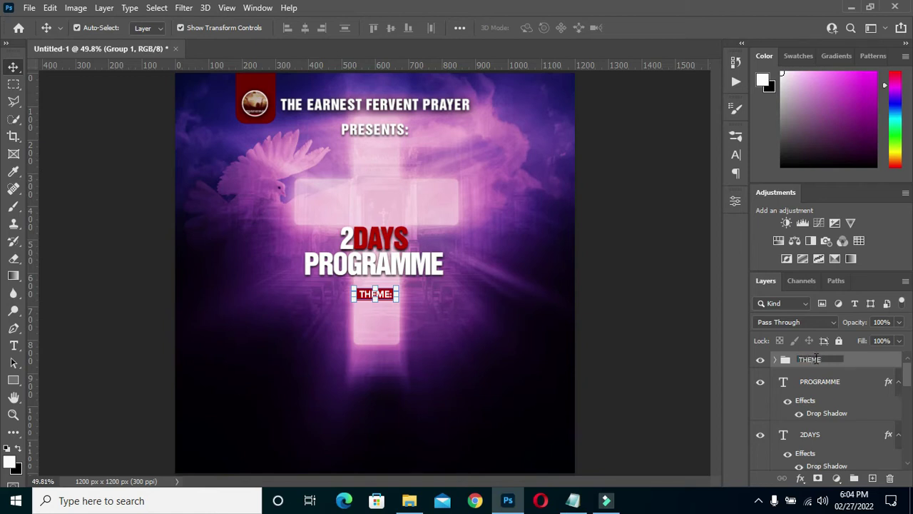
key("Return")
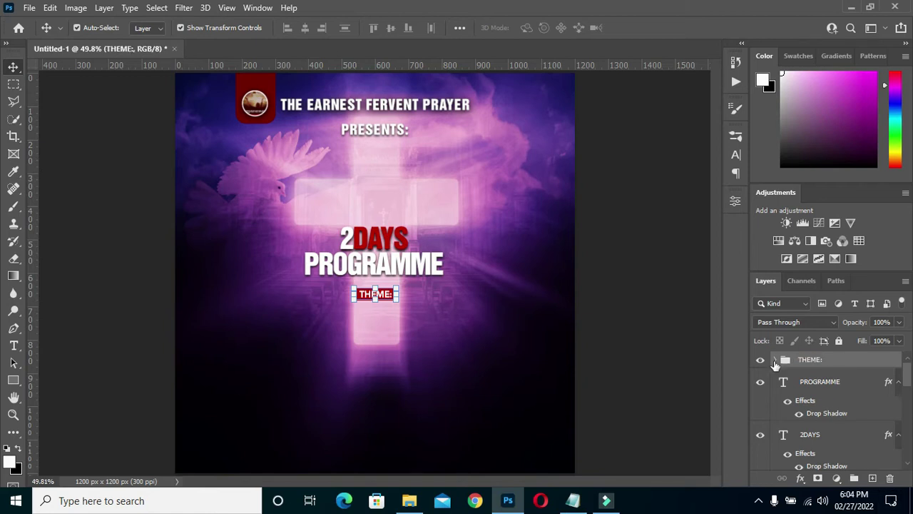
Collapse the effects lists of the PROGRAMME, 2DAYS, PRESENTS and title layers
left_click(899, 382)
left_click(898, 409)
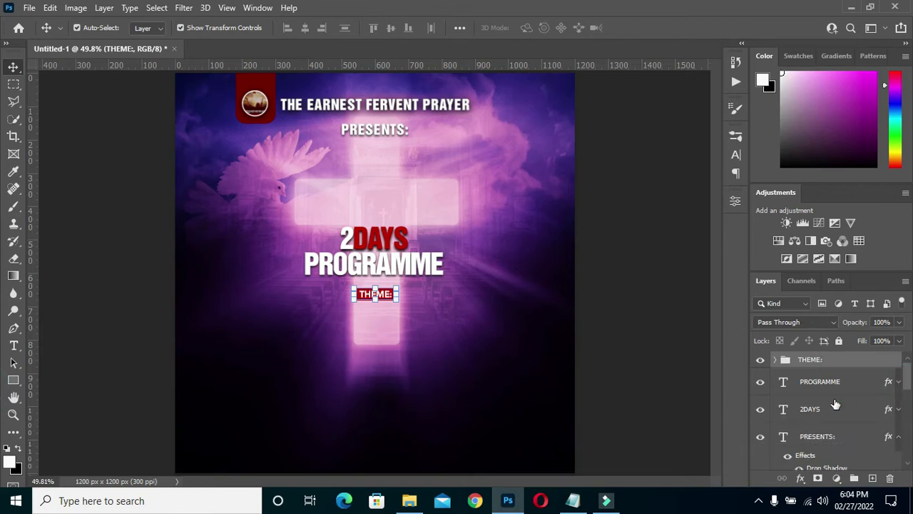
left_click(898, 439)
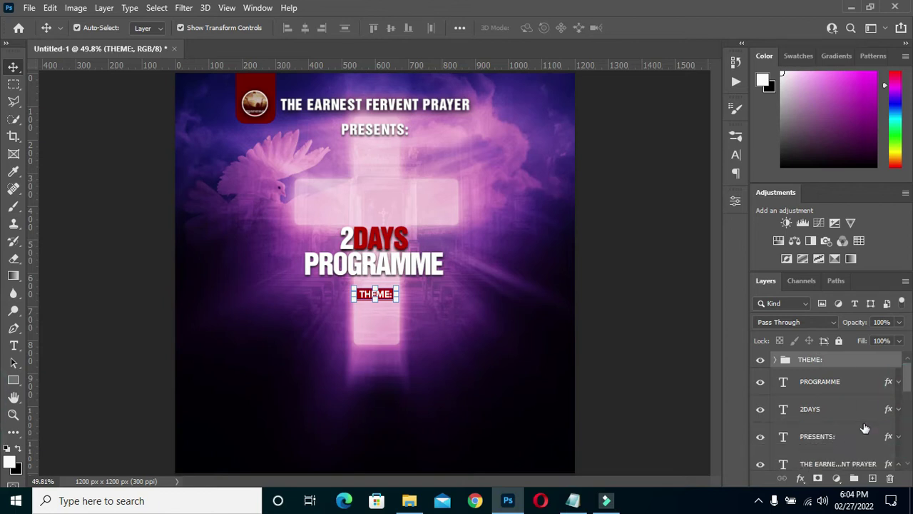
scroll(896, 435, "down", 1)
left_click(898, 433)
scroll(836, 423, "down", 2)
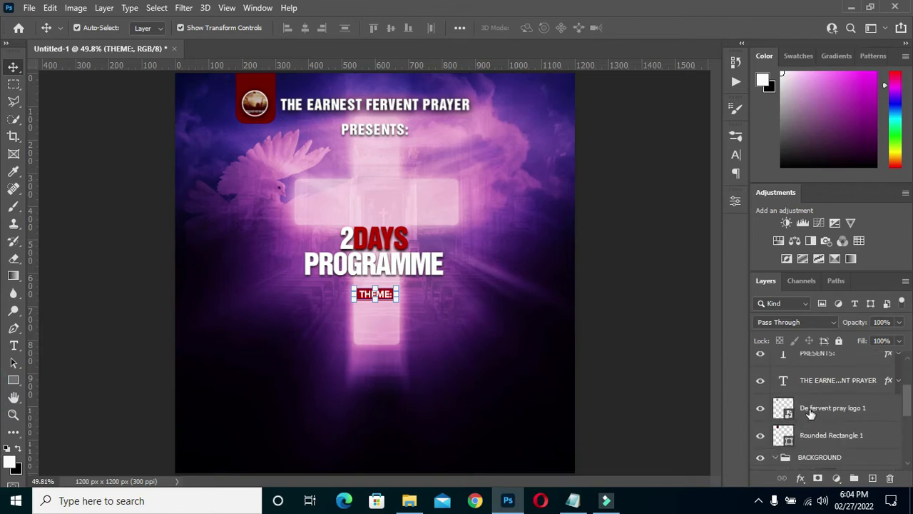
scroll(809, 413, "up", 2)
left_click(611, 319)
Centre the THEME: group horizontally on the poster
scroll(397, 312, "up", 1)
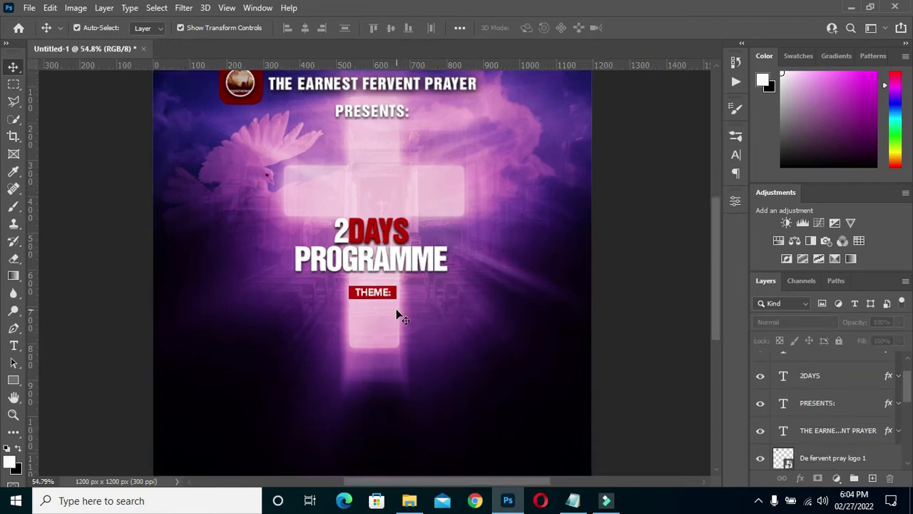
scroll(426, 306, "up", 1)
scroll(818, 385, "up", 1)
left_click(813, 360)
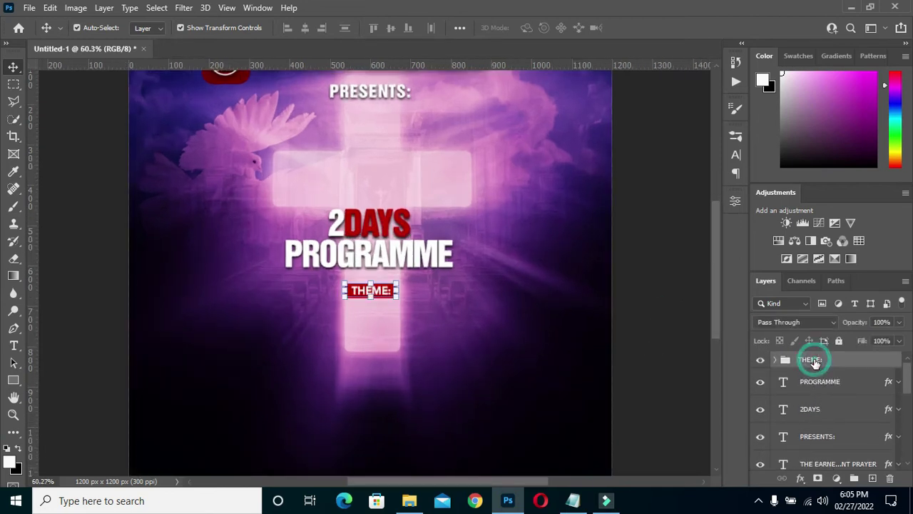
left_click(305, 29)
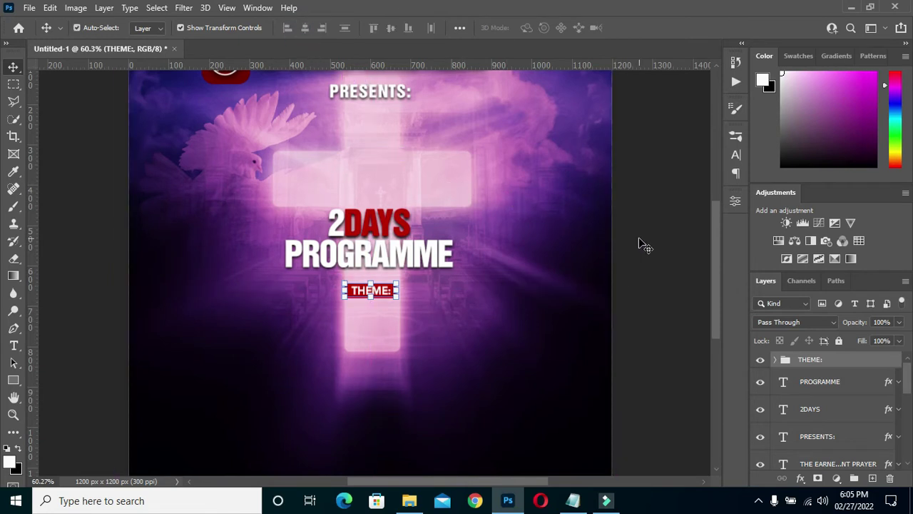
left_click(573, 500)
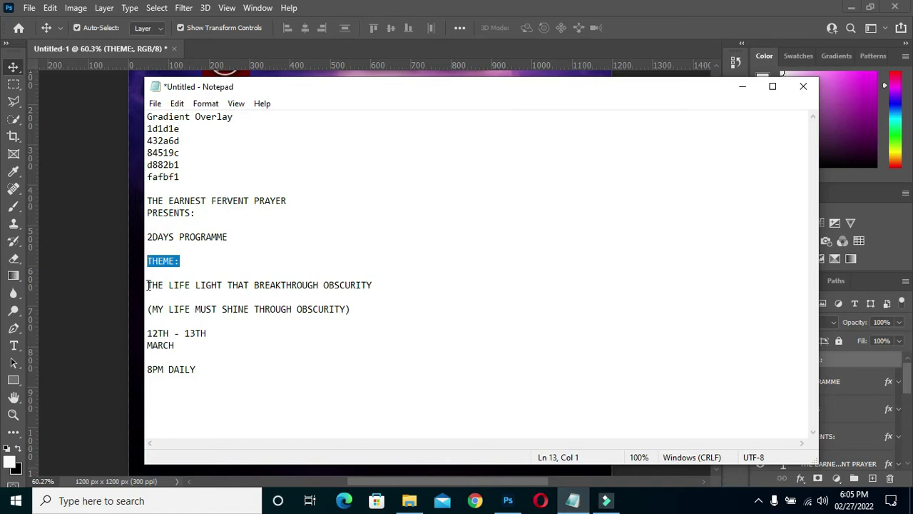
Copy the line THE LIFE LIGHT THAT BREAKTHROUGH OBSCURITY from Notepad, then minimize Notepad
left_click_drag(148, 285, 435, 284)
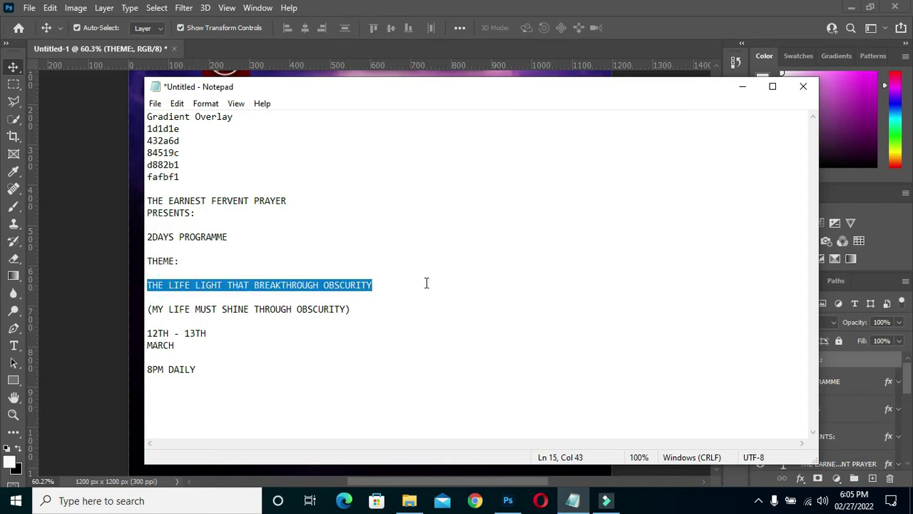
left_click(253, 285)
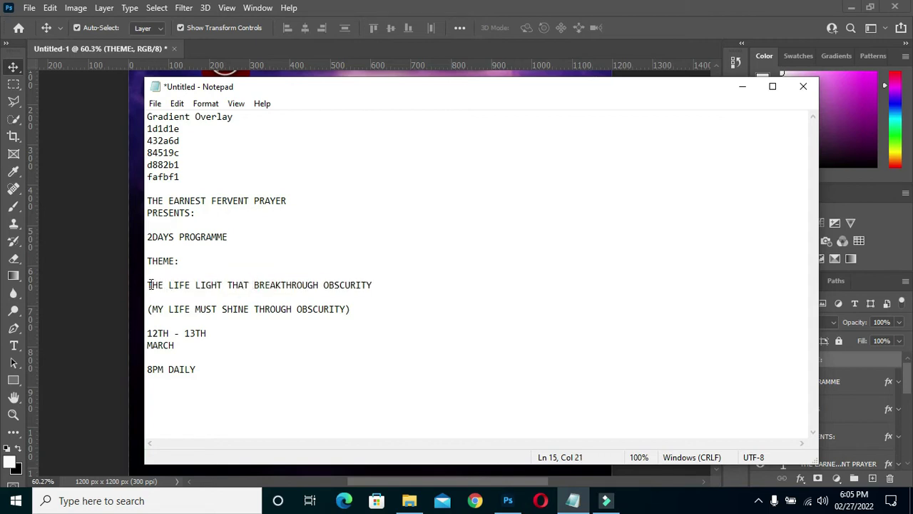
left_click_drag(145, 285, 389, 280)
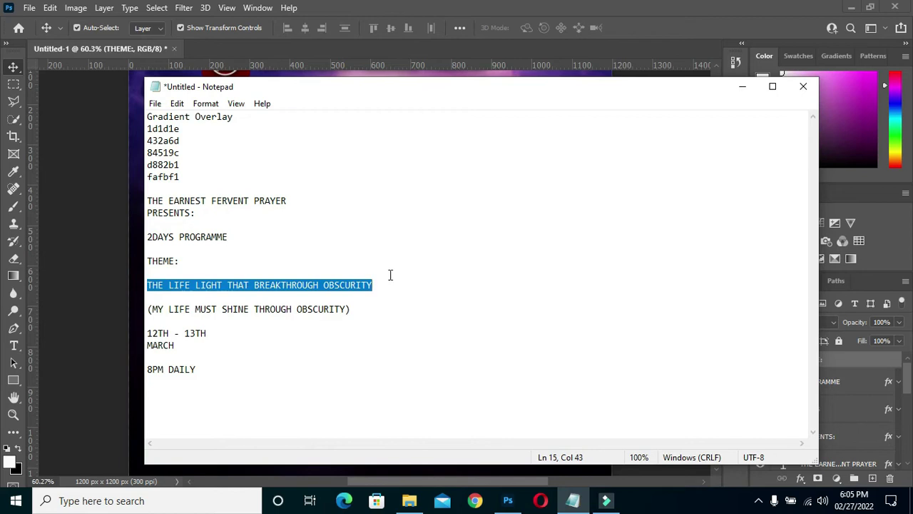
left_click(742, 87)
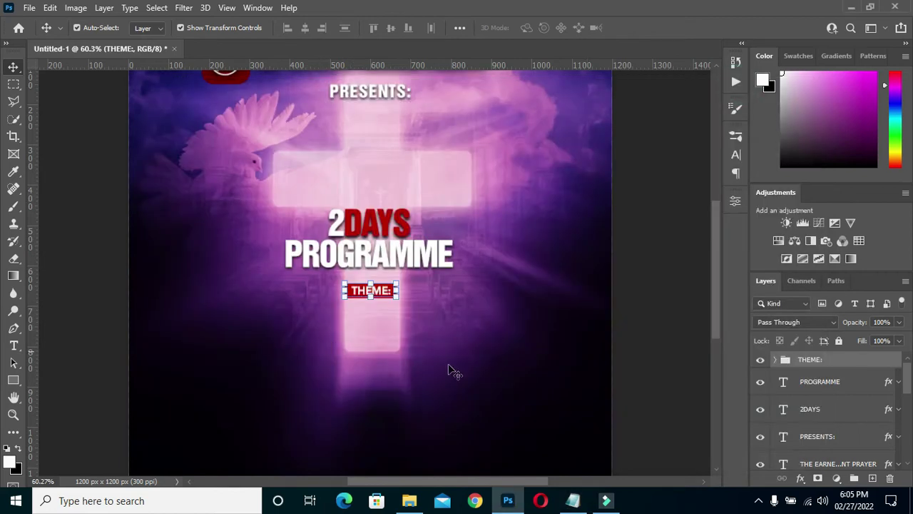
Paste the theme line as a new text layer centred under THEME:
scroll(323, 341, "up", 3)
scroll(314, 335, "down", 1)
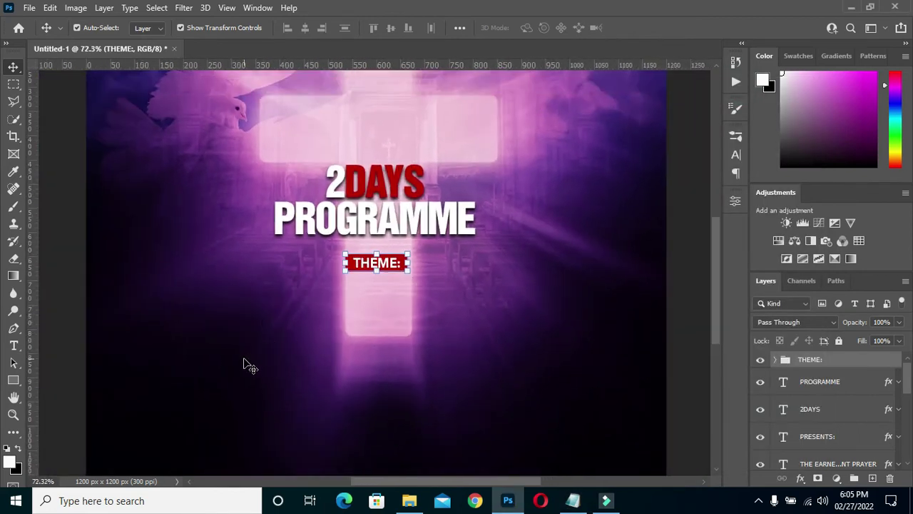
key("t")
left_click(232, 355)
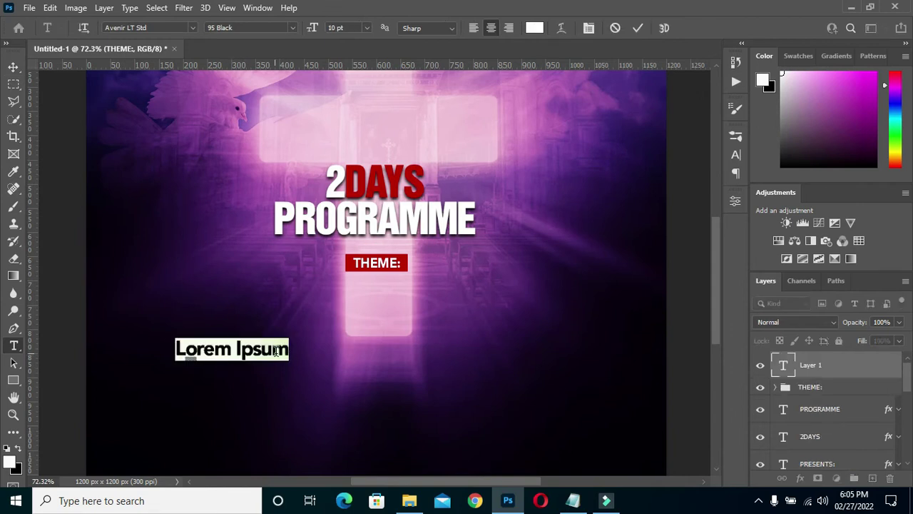
key("ctrl+v")
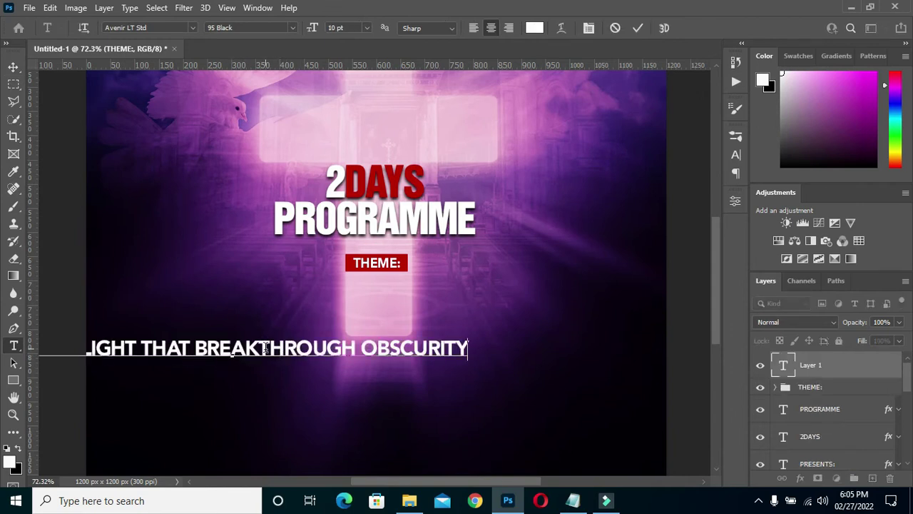
left_click(637, 28)
left_click_drag(248, 349, 386, 323)
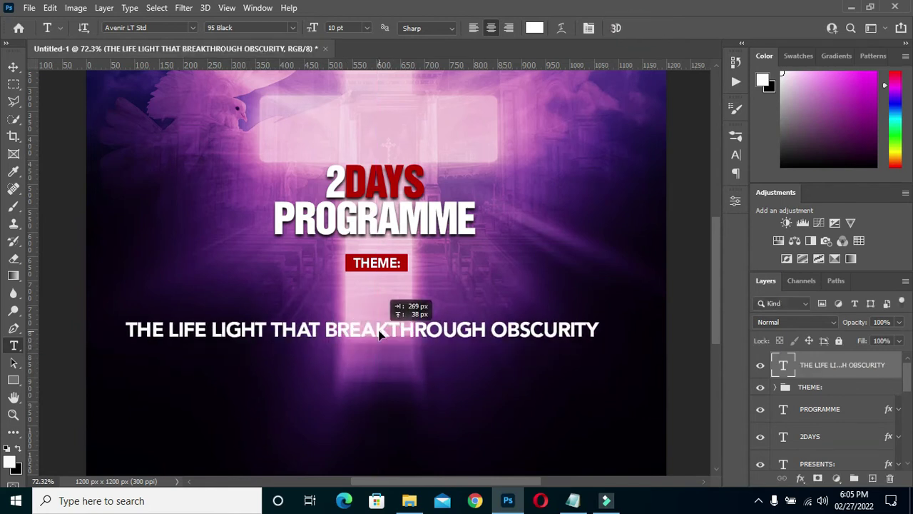
Set the theme text in HelveticaInserat and break it before BREAKTHROUGH
left_click(193, 28)
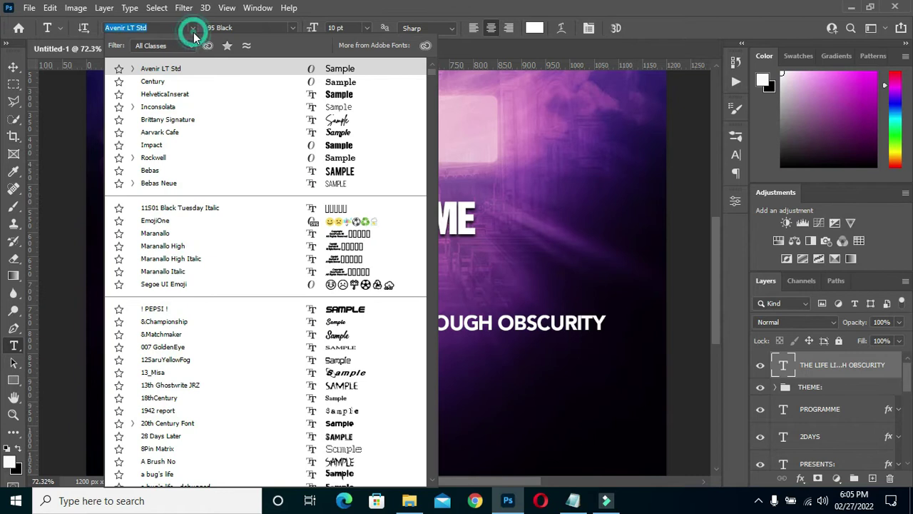
left_click(177, 95)
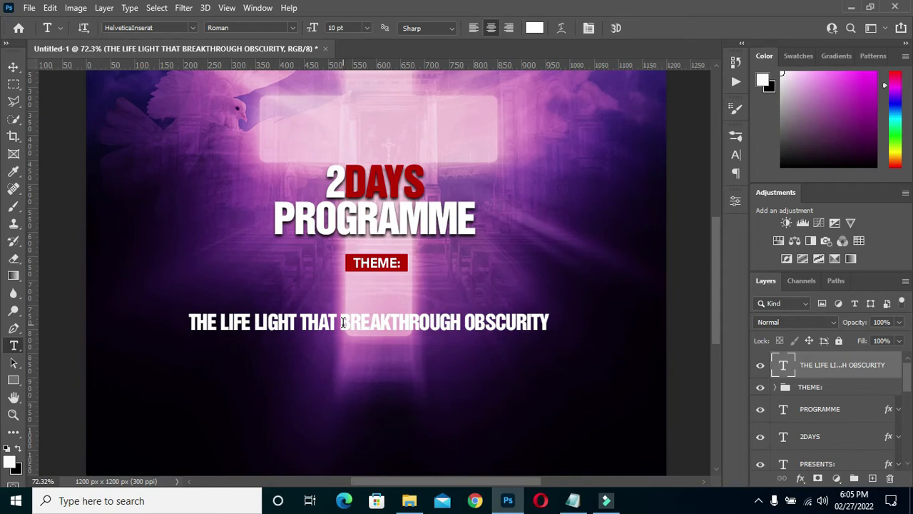
left_click(343, 323)
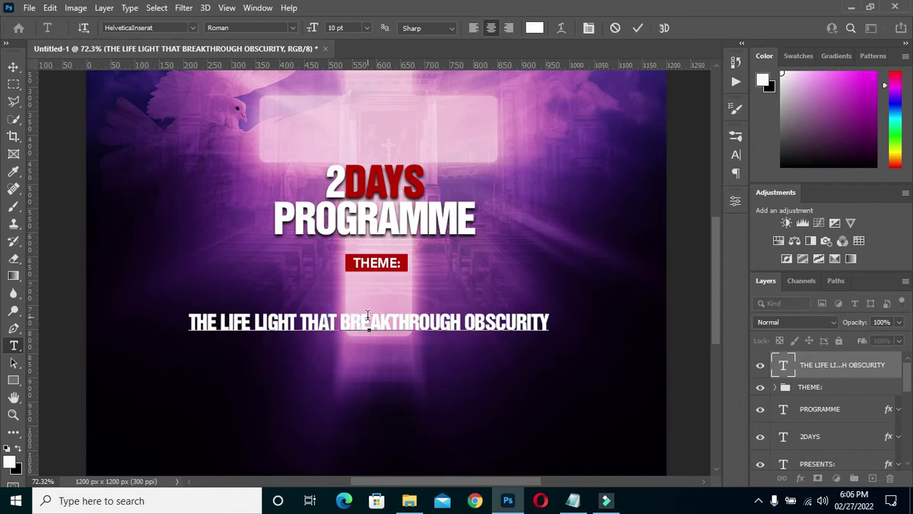
key("Return")
left_click(638, 28)
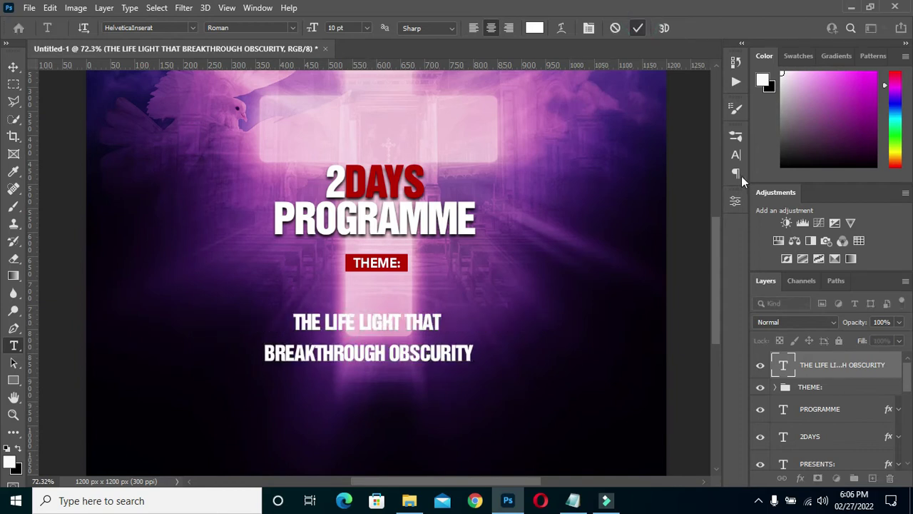
Give the theme text tracking 20 and 10 pt leading, and move it closer to THEME:
left_click(737, 156)
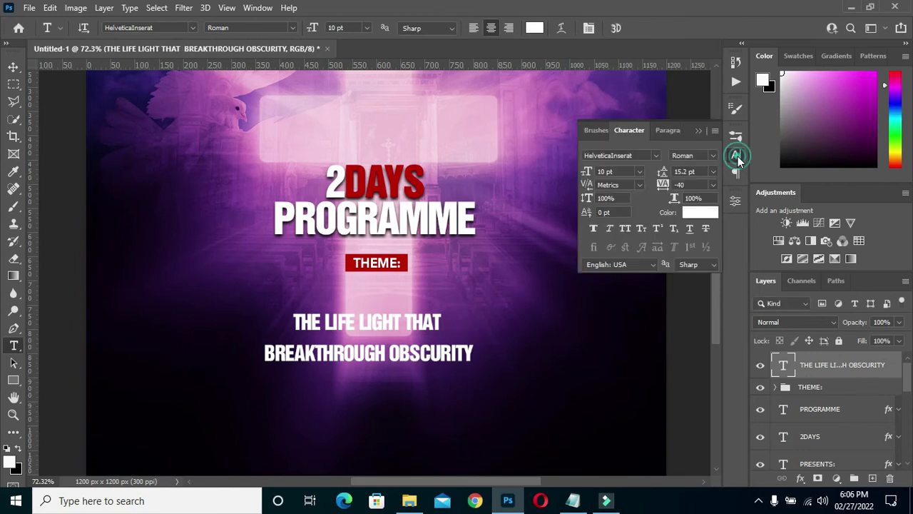
left_click(664, 185)
type("0")
key("Return")
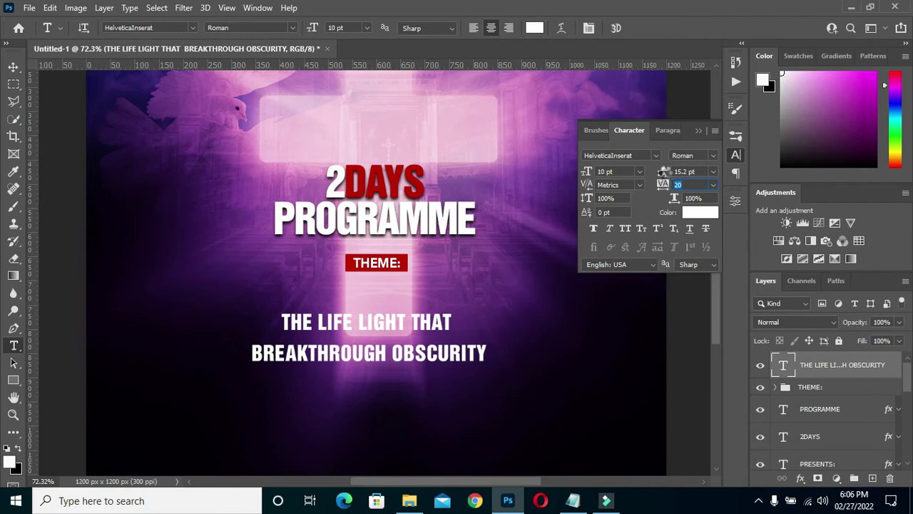
left_click_drag(664, 172, 661, 171)
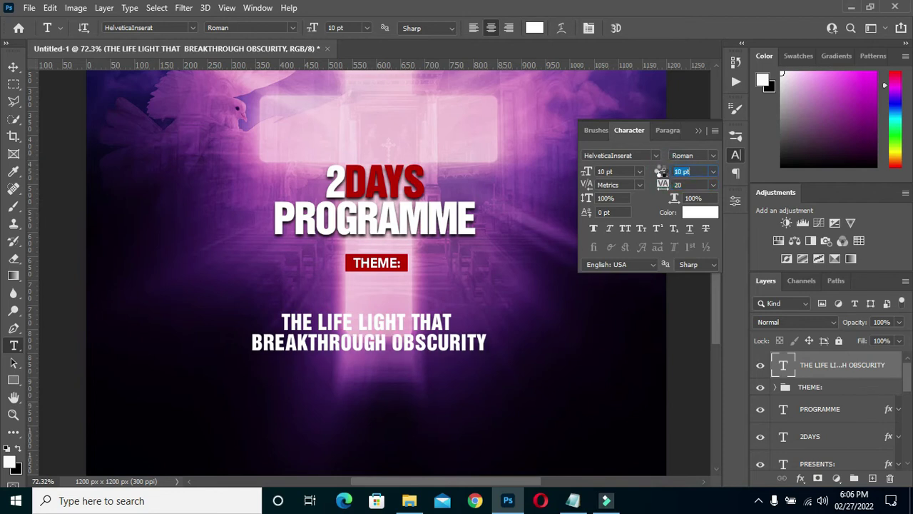
left_click(699, 131)
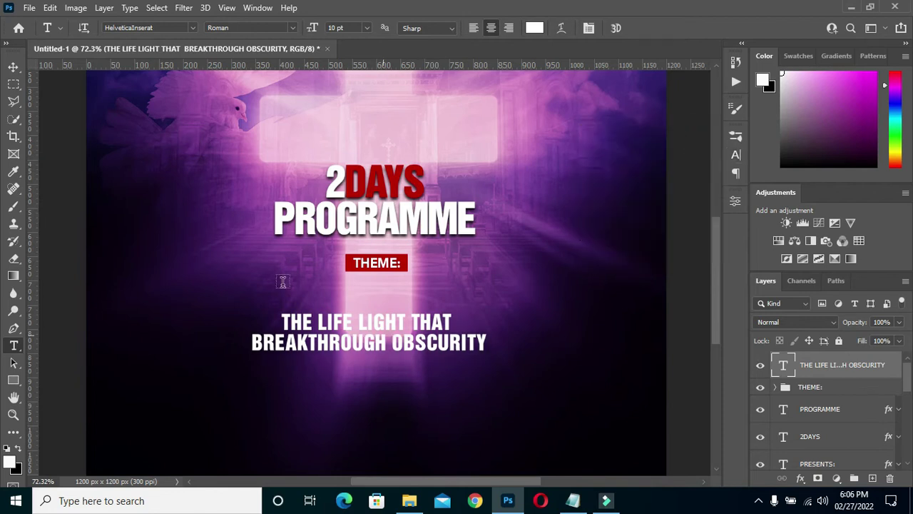
left_click_drag(362, 328, 369, 300)
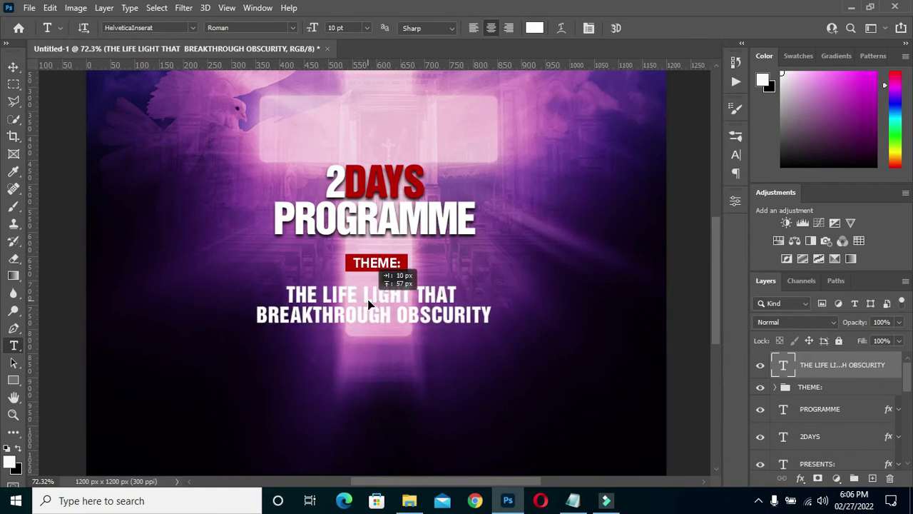
left_click_drag(370, 299, 368, 299)
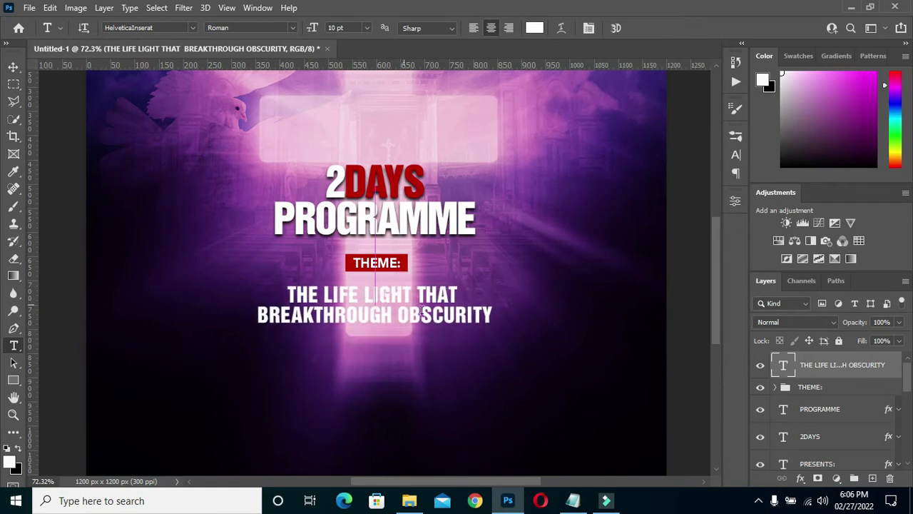
Centre the two-line theme text horizontally on the canvas
left_click(13, 66)
key("ctrl+a")
left_click(303, 33)
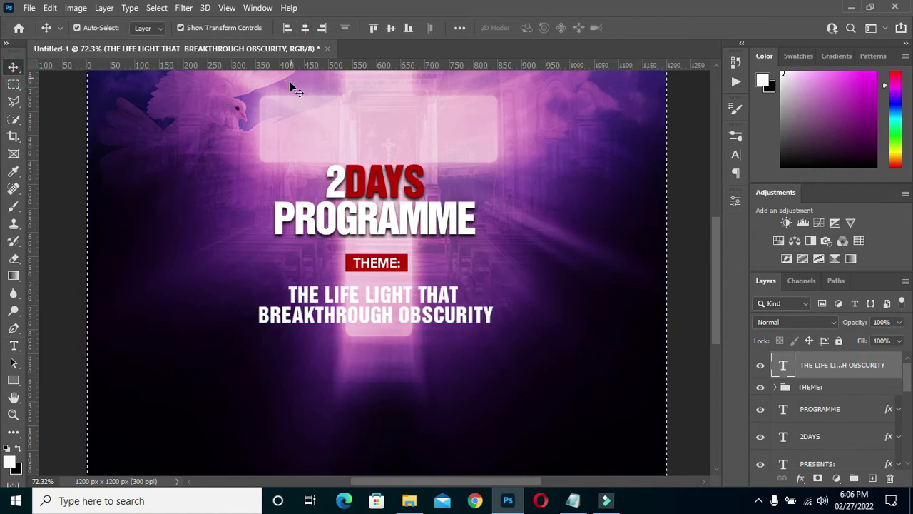
key("ctrl+d")
scroll(442, 250, "down", 1)
scroll(381, 383, "down", 1)
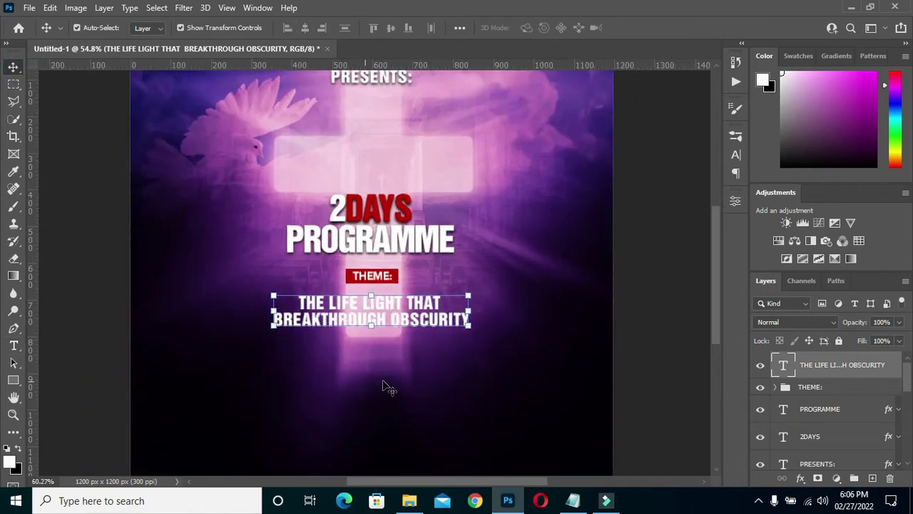
scroll(383, 330, "up", 2)
scroll(373, 306, "up", 1)
scroll(410, 305, "up", 1)
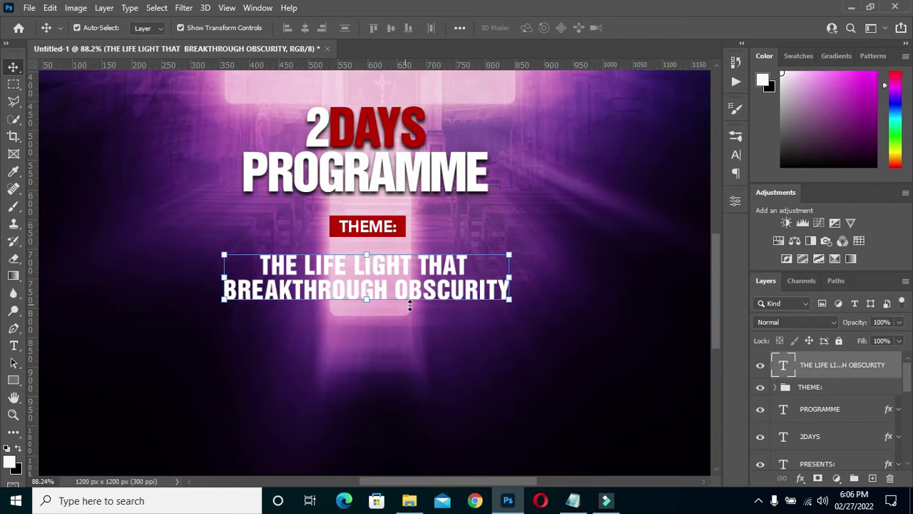
Scale the theme text up to about 178% and nudge it slightly upward
left_click(362, 302)
left_click_drag(366, 322, 366, 323)
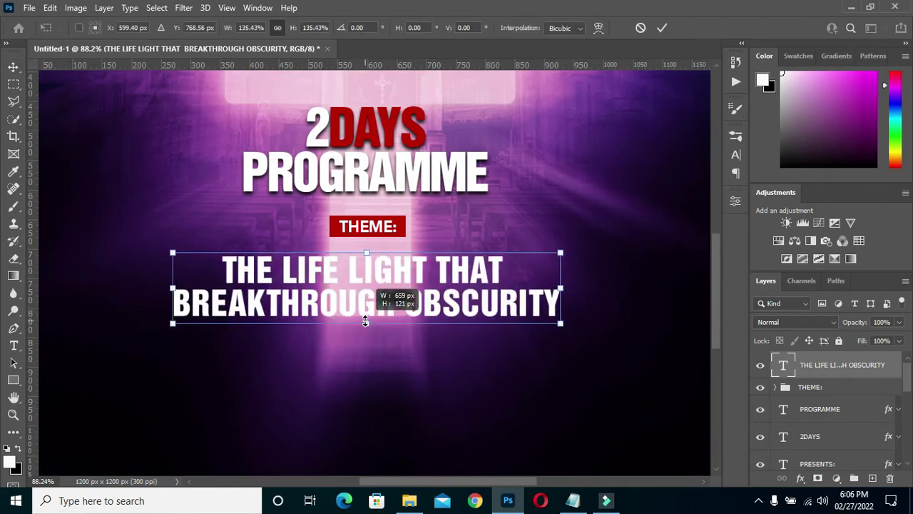
left_click_drag(366, 323, 365, 346)
left_click(662, 27)
scroll(439, 172, "down", 3)
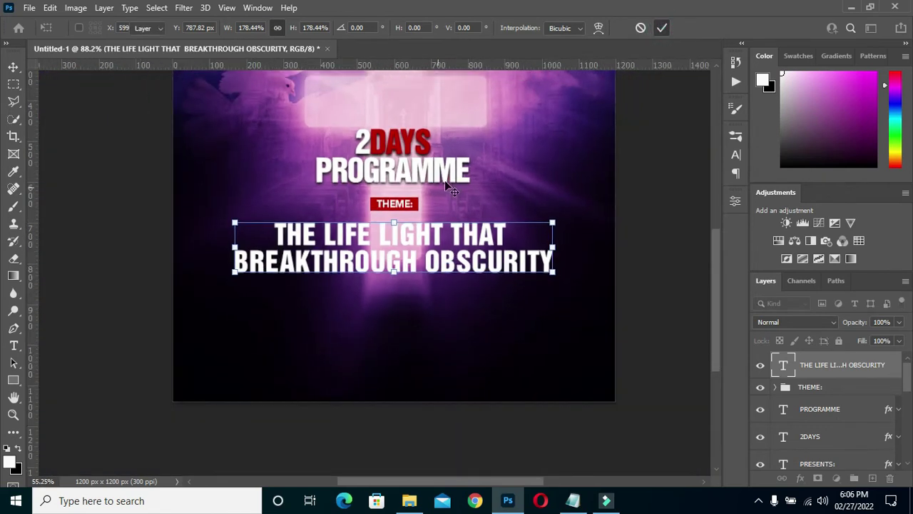
key("Up")
key("Up")
key("Up")
key("Up")
key("Up")
key("Up")
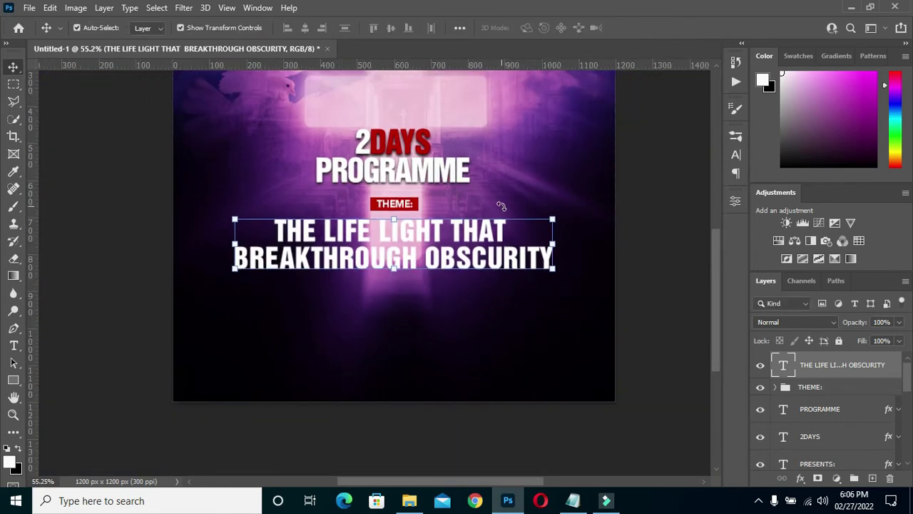
key("Up")
key("Up")
key("Up")
key("Up")
scroll(462, 201, "down", 3)
scroll(411, 287, "up", 2)
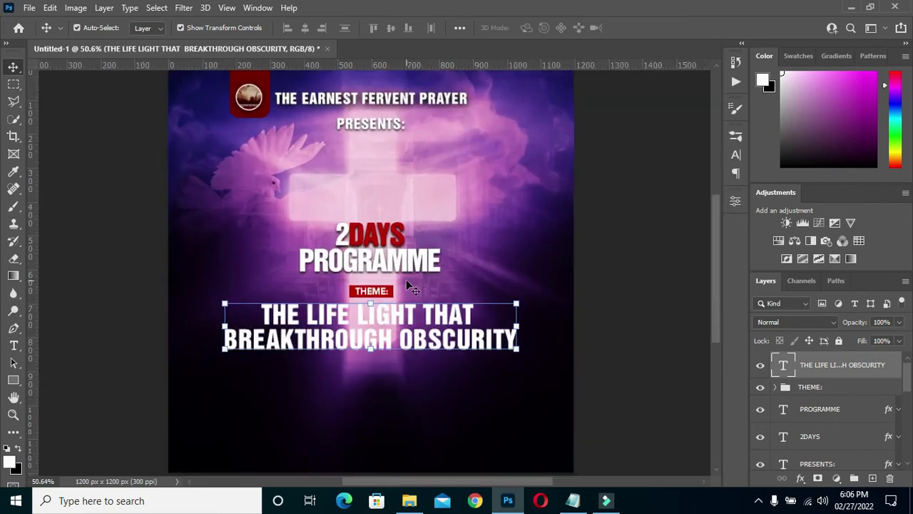
Add a drop shadow to the two-line theme text
left_click(799, 478)
left_click(666, 305)
left_click_drag(513, 152, 701, 132)
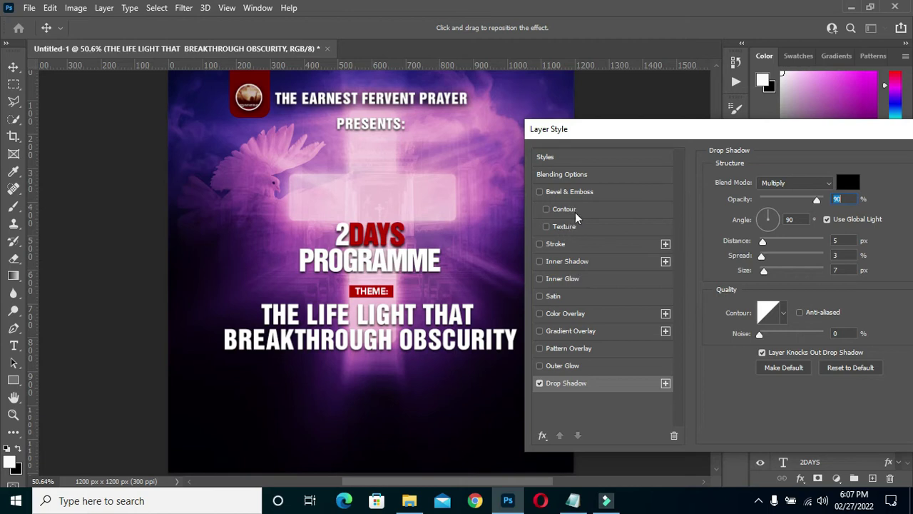
Enable Bevel & Emboss with Depth 100% and Size 10 px
left_click(576, 191)
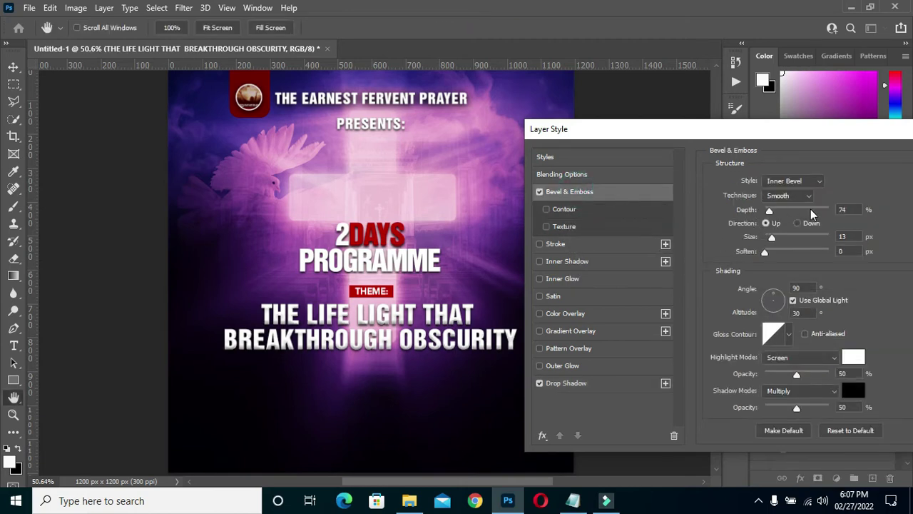
double_click(849, 209)
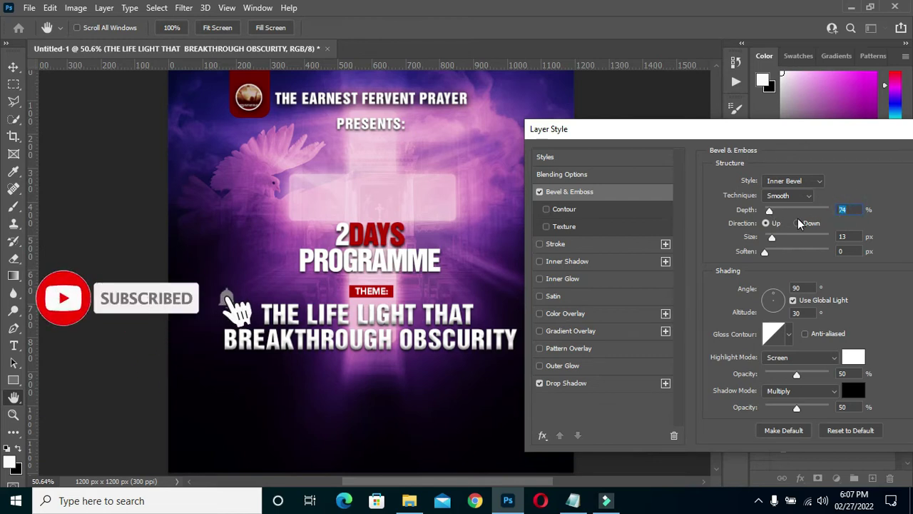
type("100")
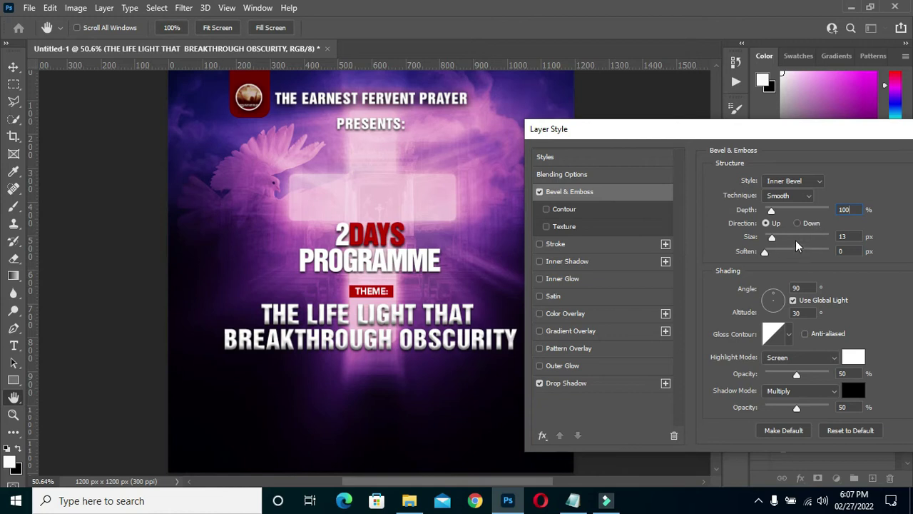
double_click(846, 237)
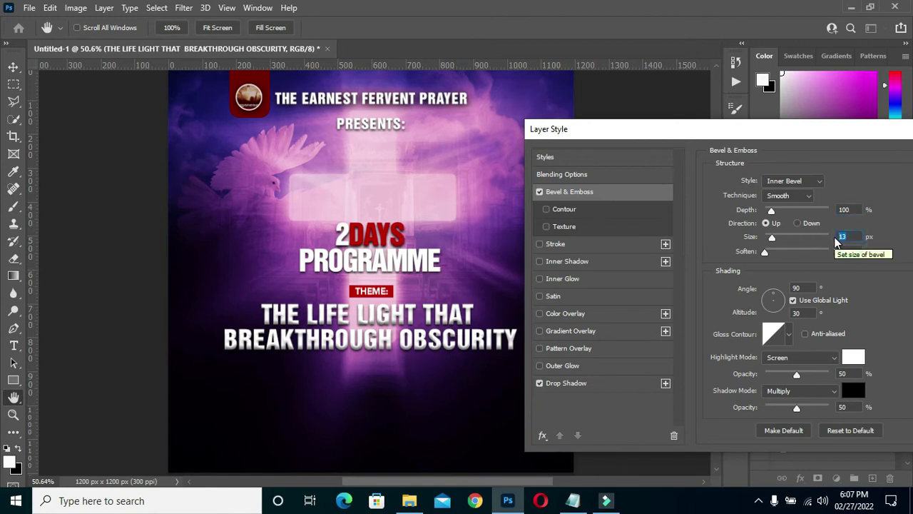
type("10")
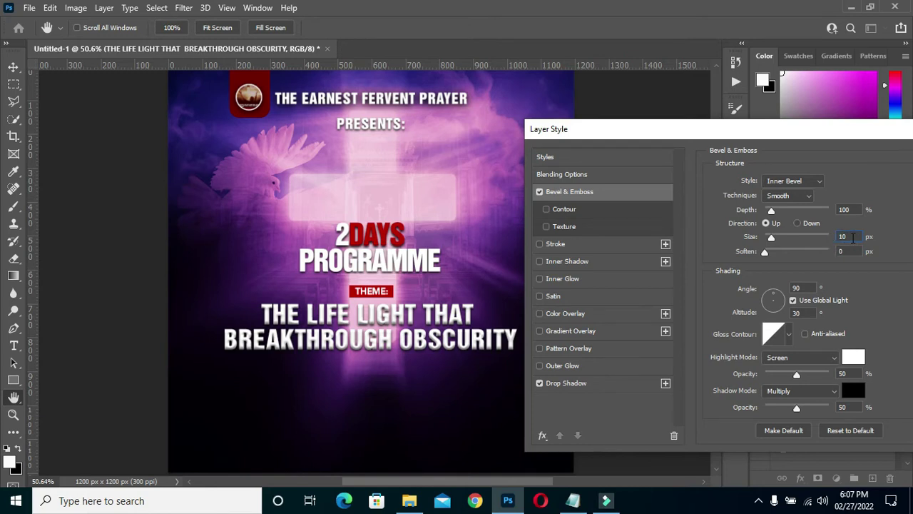
left_click(873, 286)
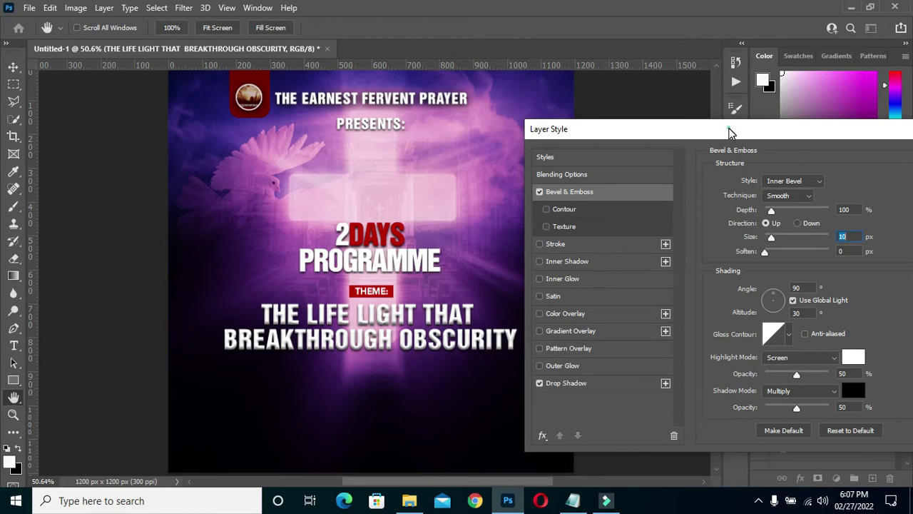
Apply the Bevel & Emboss and Drop Shadow layer style to the theme text
left_click_drag(745, 128, 577, 122)
left_click(836, 147)
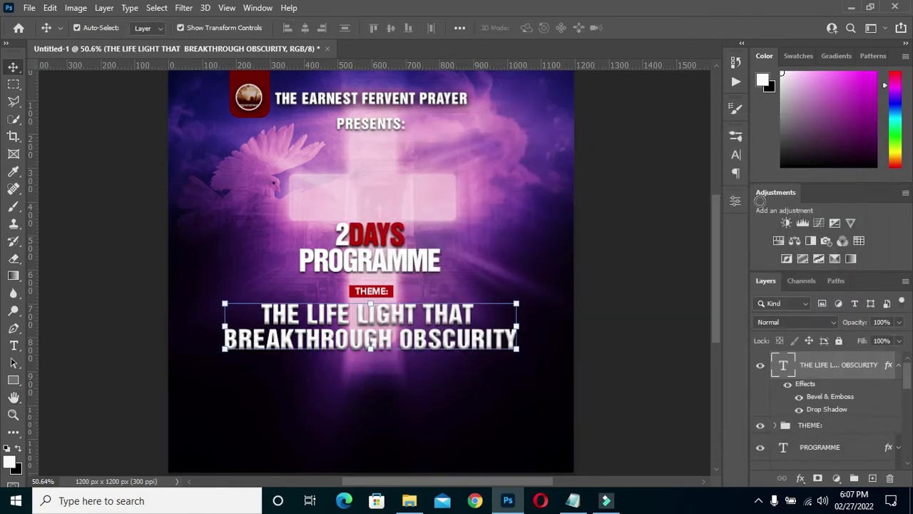
scroll(448, 372, "down", 2)
scroll(449, 372, "up", 3)
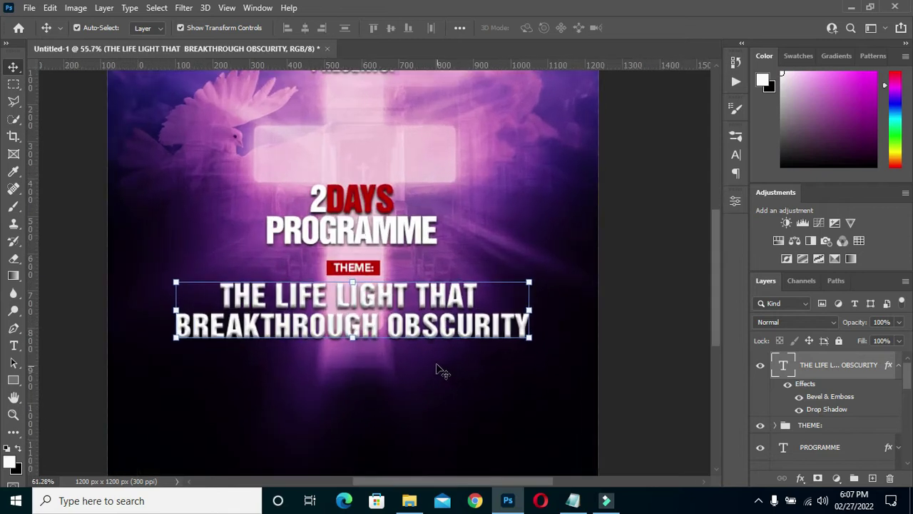
scroll(438, 369, "down", 1)
scroll(420, 341, "down", 2)
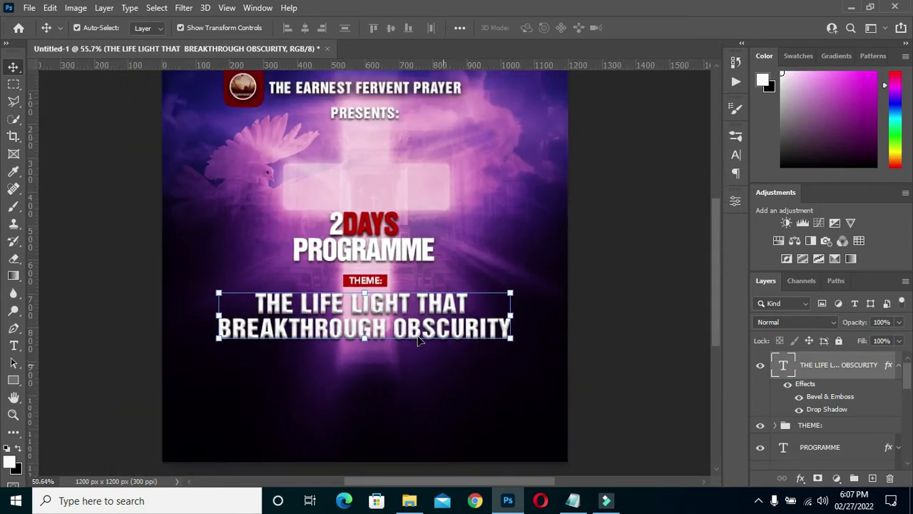
scroll(439, 331, "up", 1)
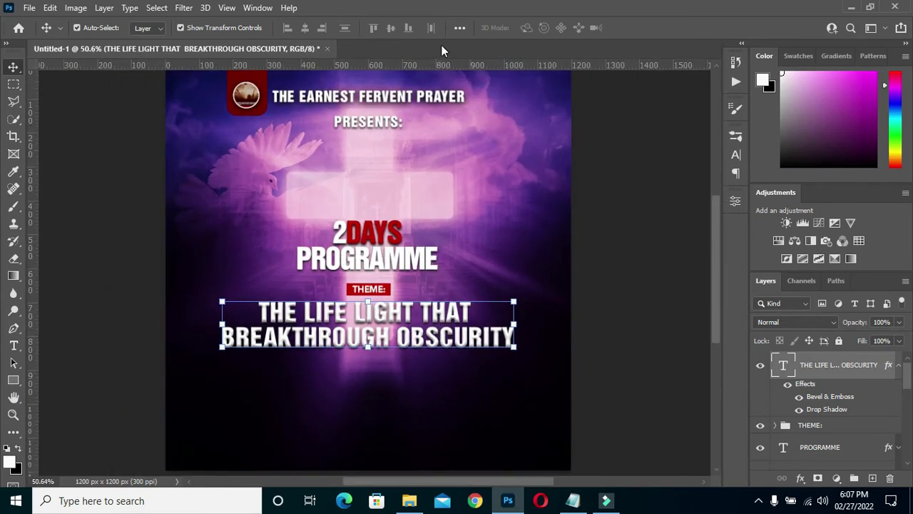
Preview dark red and pink on the theme text, then keep it white (ffffff)
key("t")
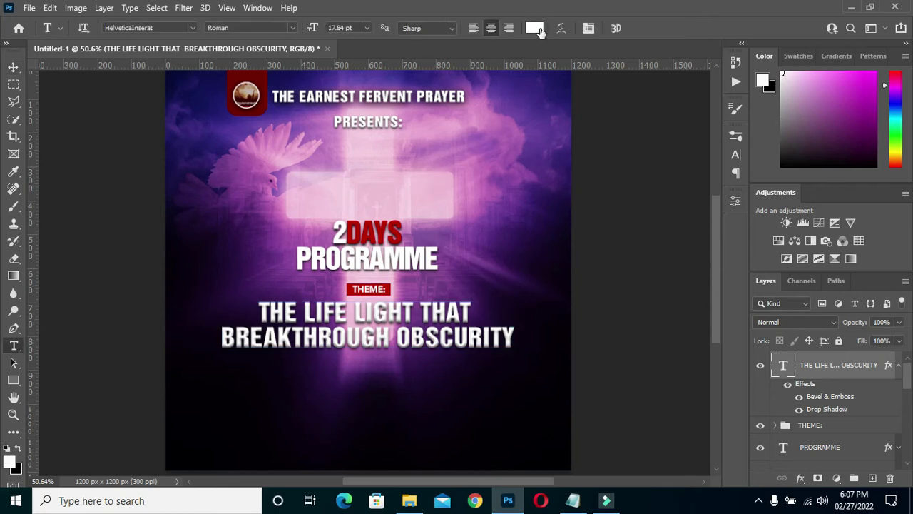
left_click(534, 28)
left_click_drag(693, 215, 734, 224)
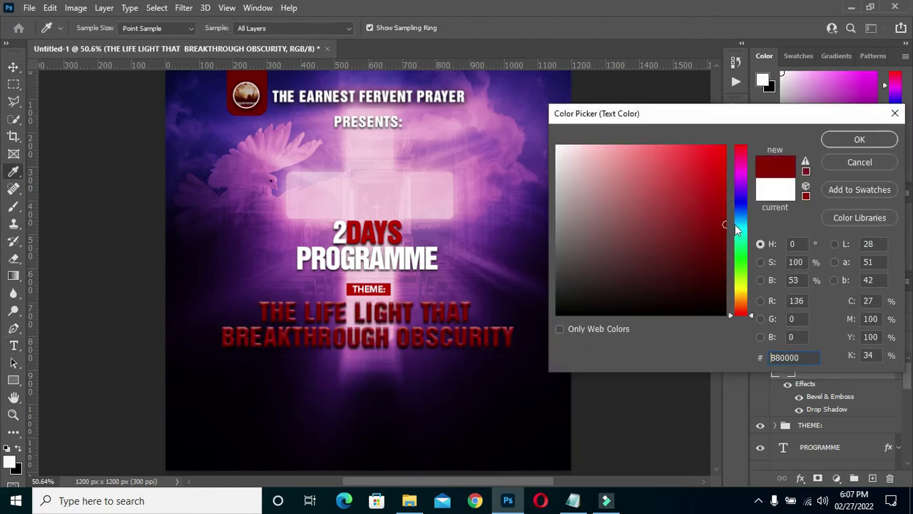
mouse_move(637, 183)
left_mouse_down()
mouse_move(585, 145)
mouse_move(548, 138)
left_mouse_up()
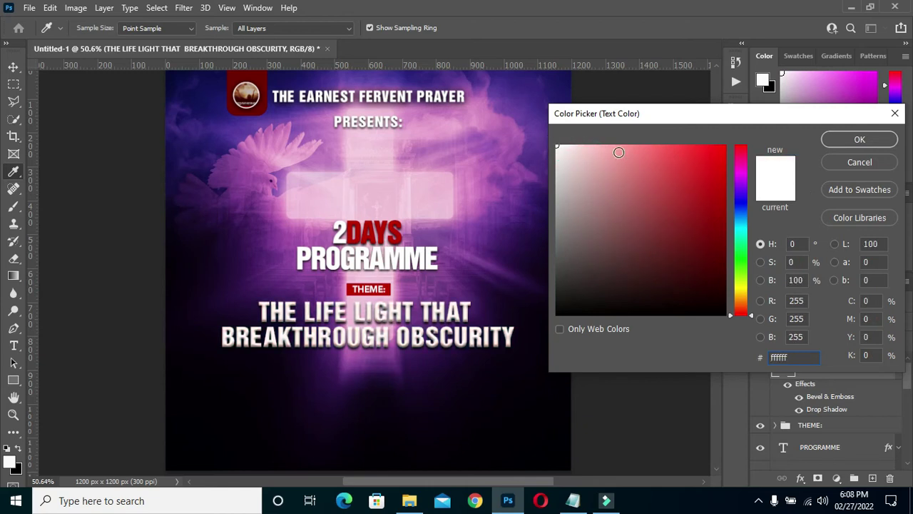
left_click(858, 140)
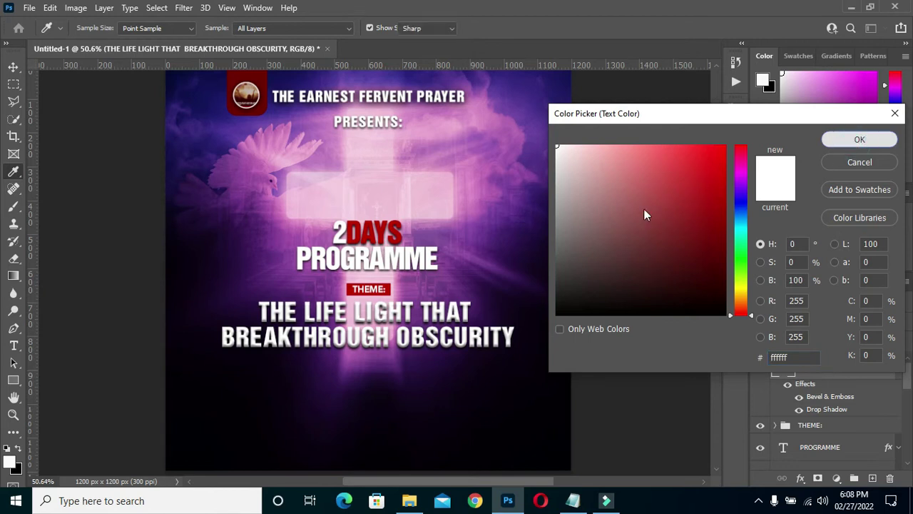
left_click(13, 69)
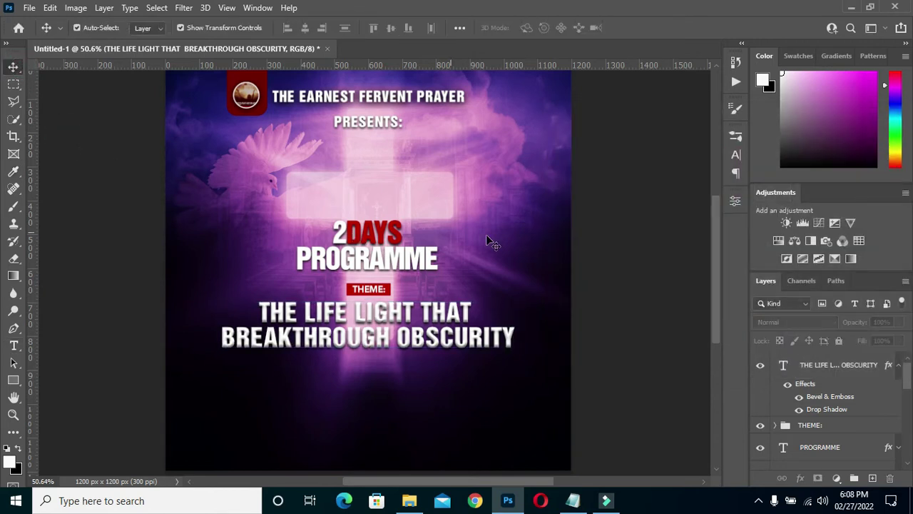
scroll(486, 234, "down", 2)
scroll(341, 402, "up", 3)
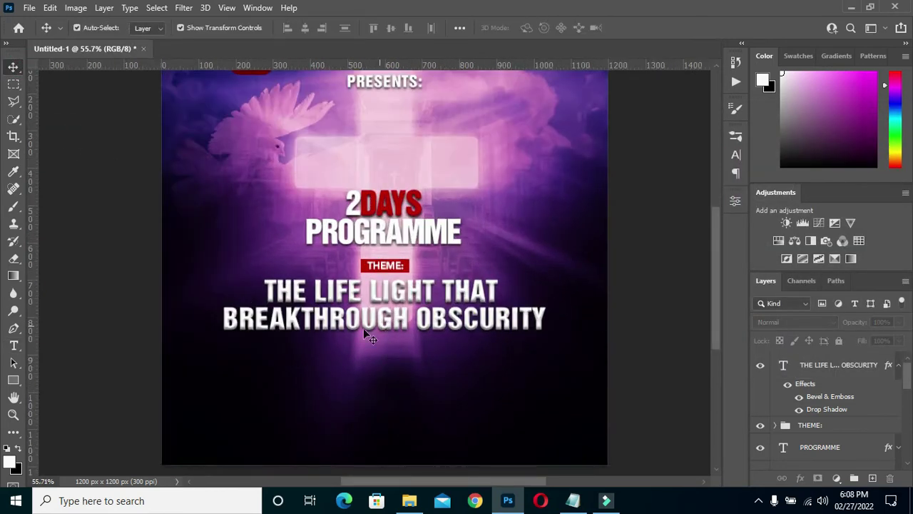
Draw an 856 × 47 px bar under the theme text and fill it dark red
left_click(13, 380)
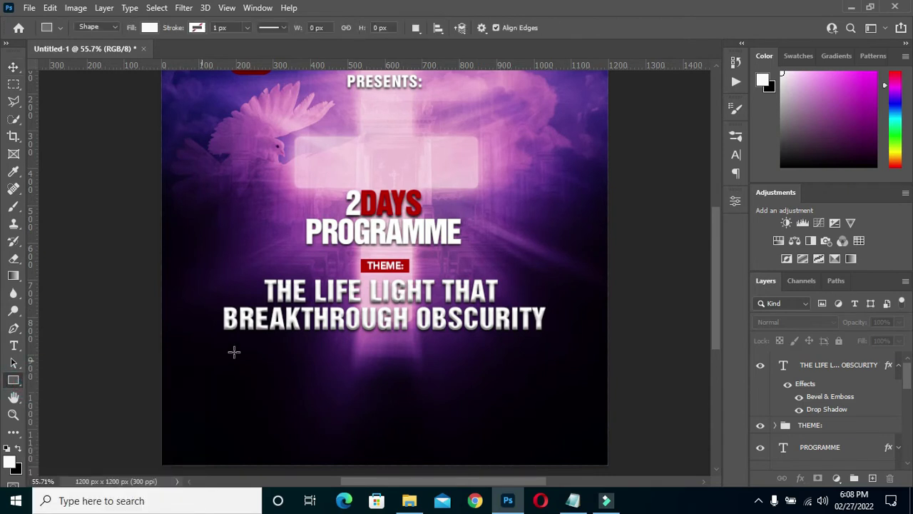
scroll(228, 343, "up", 1)
left_click_drag(226, 333, 642, 351)
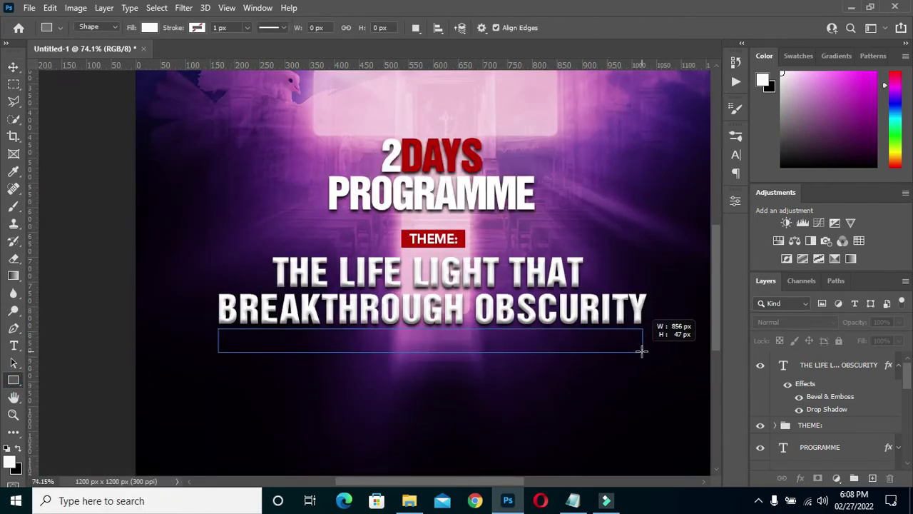
left_click_drag(642, 351, 641, 350)
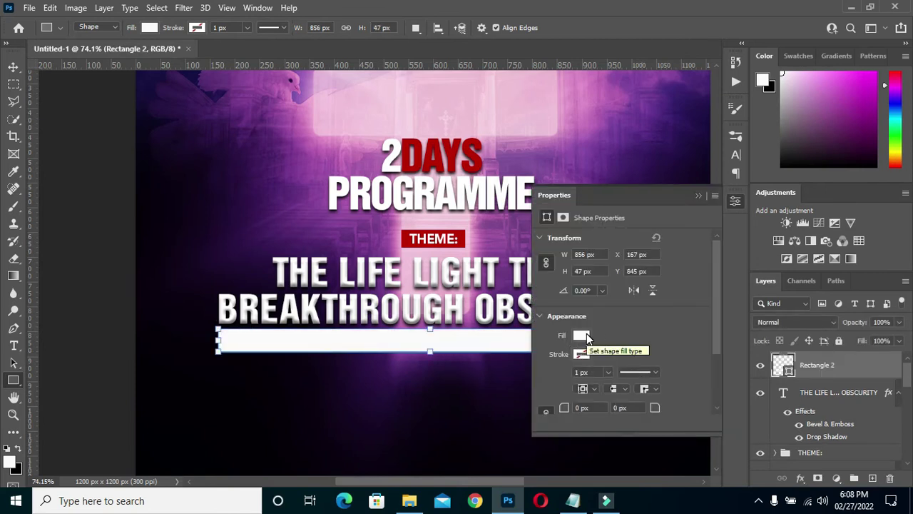
left_click(583, 336)
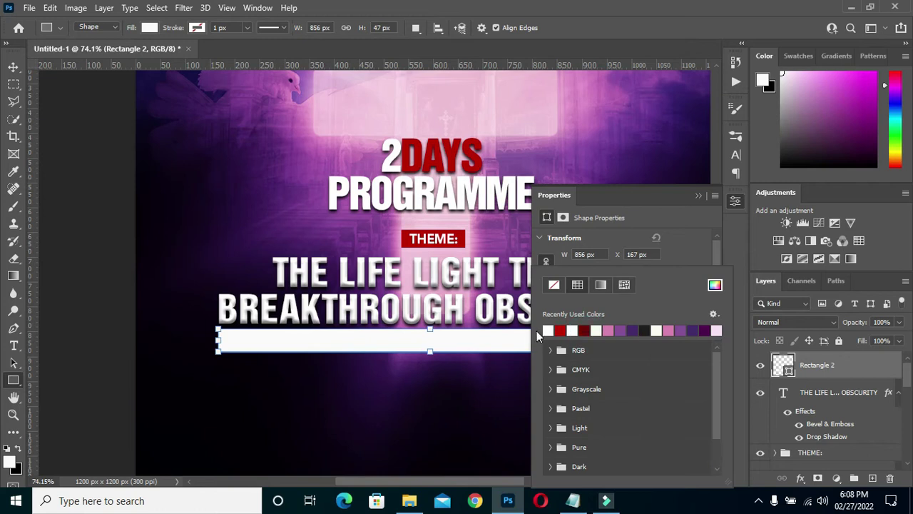
left_click(564, 329)
left_click(693, 194)
left_click(15, 64)
scroll(257, 150, "down", 2)
Copy the subtitle line from the Notepad notes
left_click(573, 500)
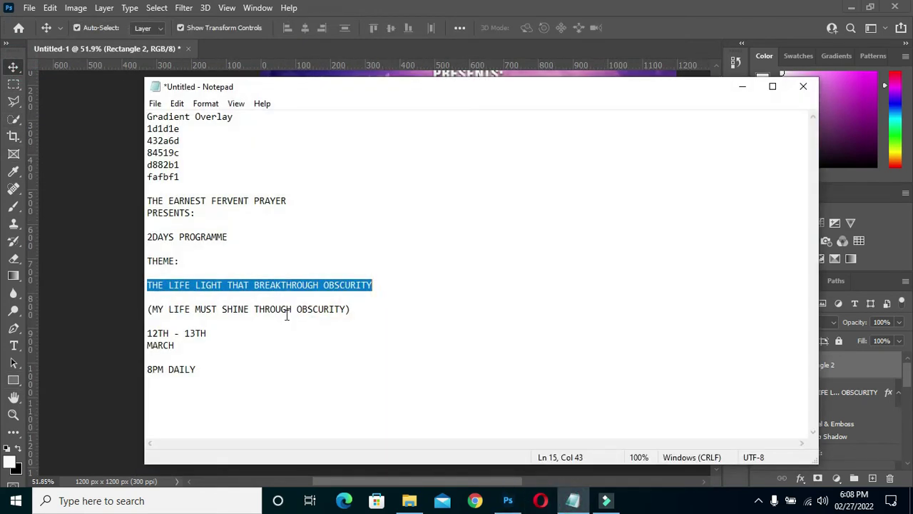
left_click_drag(148, 309, 366, 312)
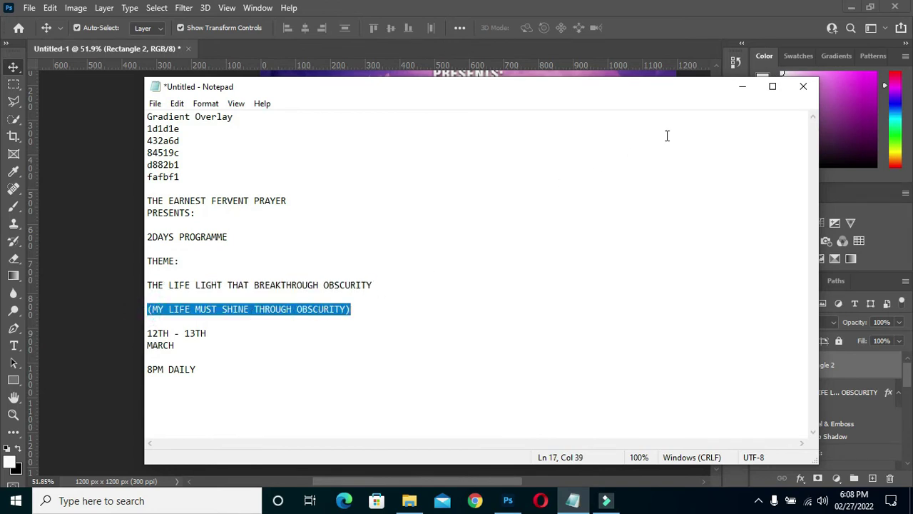
left_click(742, 86)
scroll(393, 352, "up", 1)
scroll(426, 362, "up", 1)
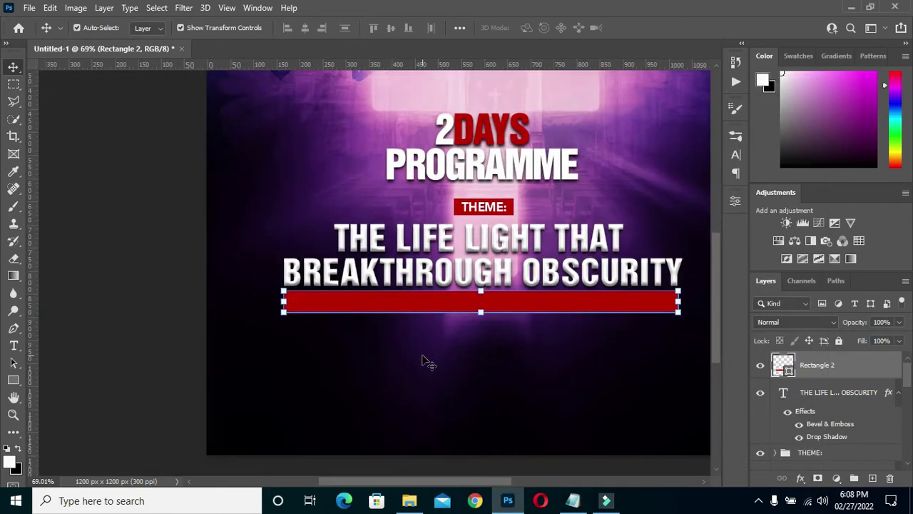
Paste '(MY LIFE MUST SHINE THROUGH OBSCURITY)' as a new text layer onto the red bar
scroll(408, 357, "up", 1)
scroll(399, 346, "up", 1)
key("t")
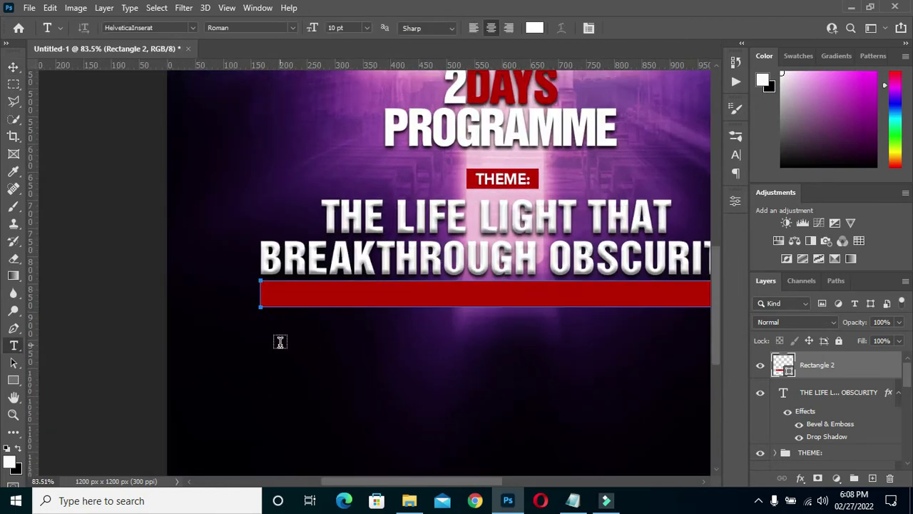
left_click(280, 342)
key("ctrl+v")
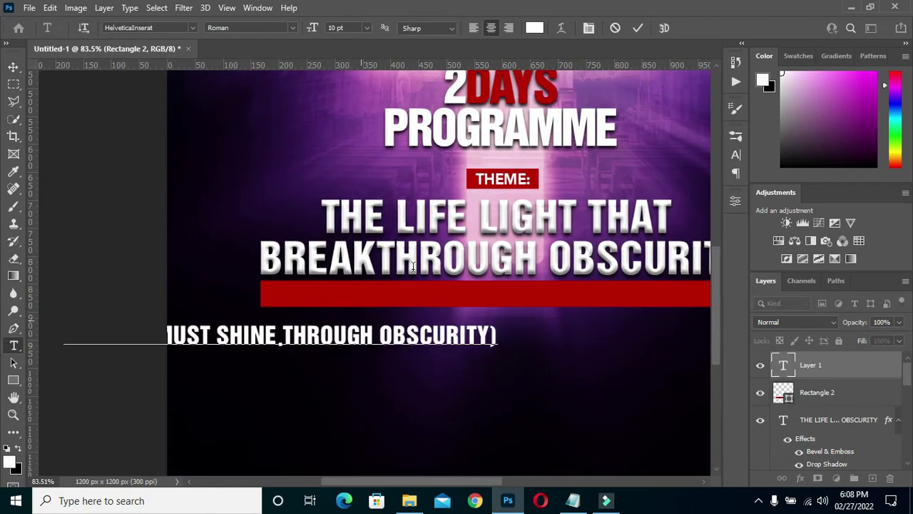
left_click(638, 27)
left_click(13, 67)
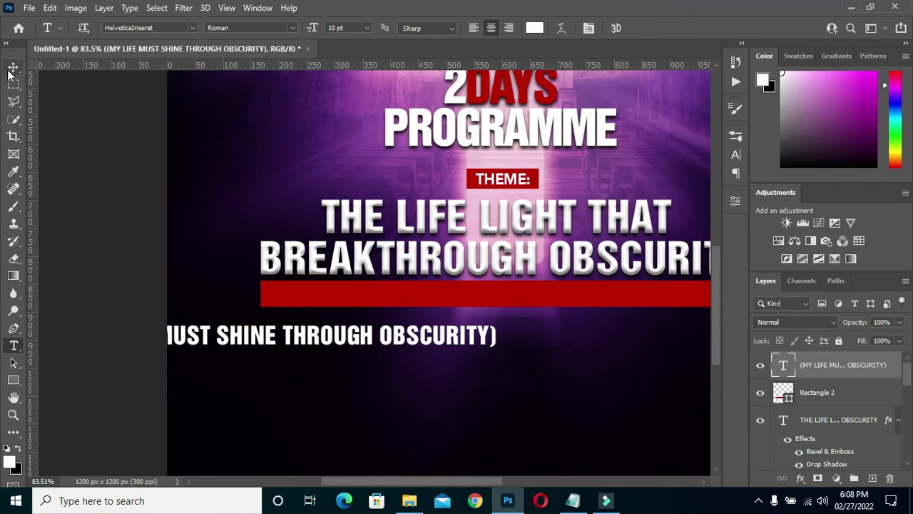
left_click_drag(348, 335, 559, 302)
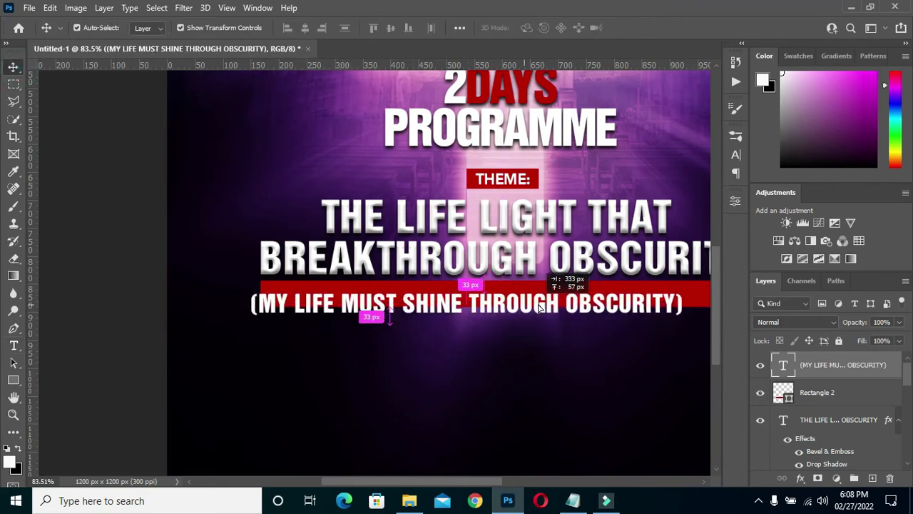
Centre the red bar horizontally across the canvas
scroll(560, 306, "down", 2)
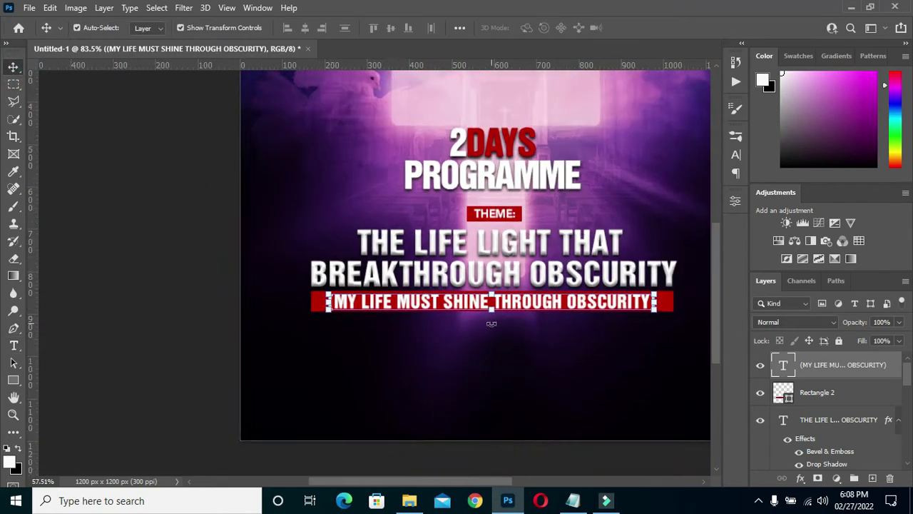
scroll(607, 328, "down", 2)
scroll(578, 343, "down", 2)
scroll(578, 343, "up", 1)
scroll(652, 343, "down", 1)
left_click(140, 320)
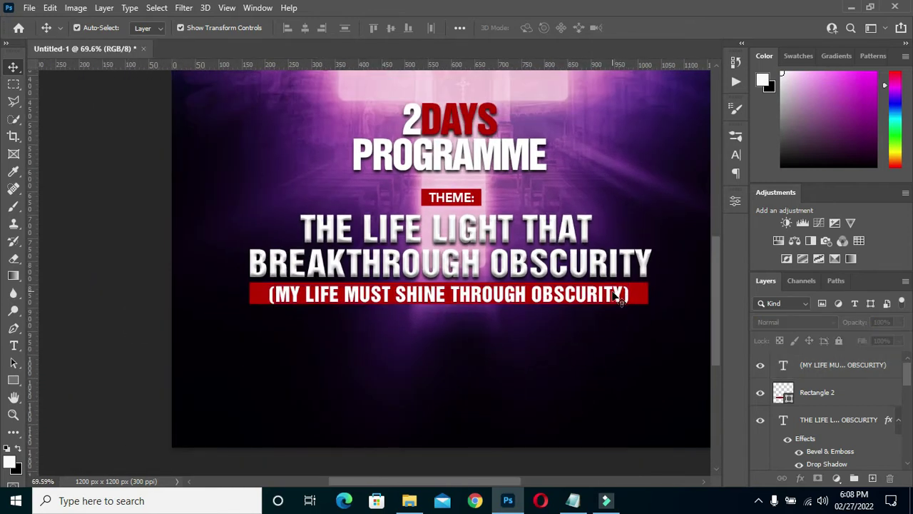
left_click(642, 299)
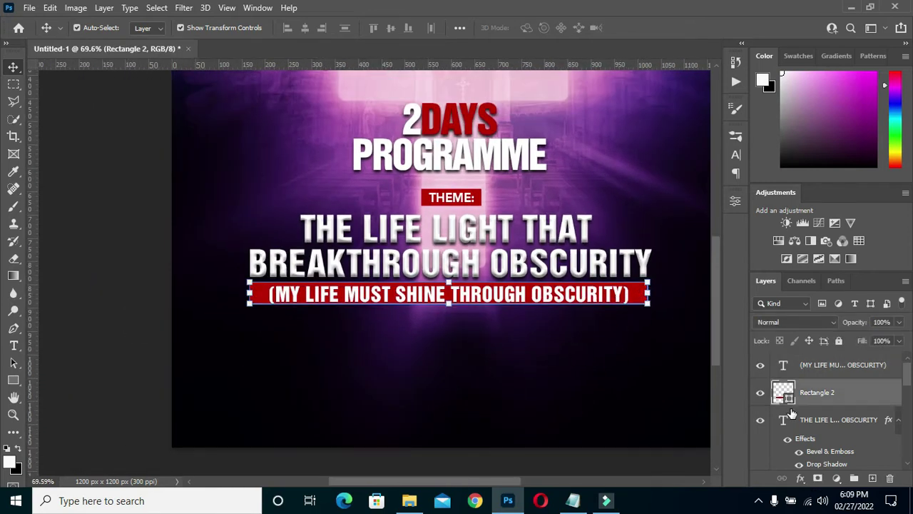
left_click(897, 419)
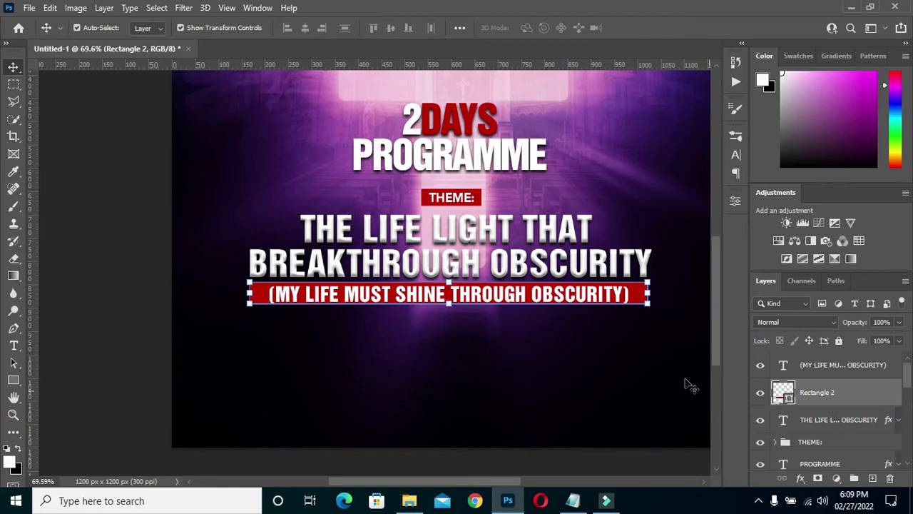
key("ctrl+a")
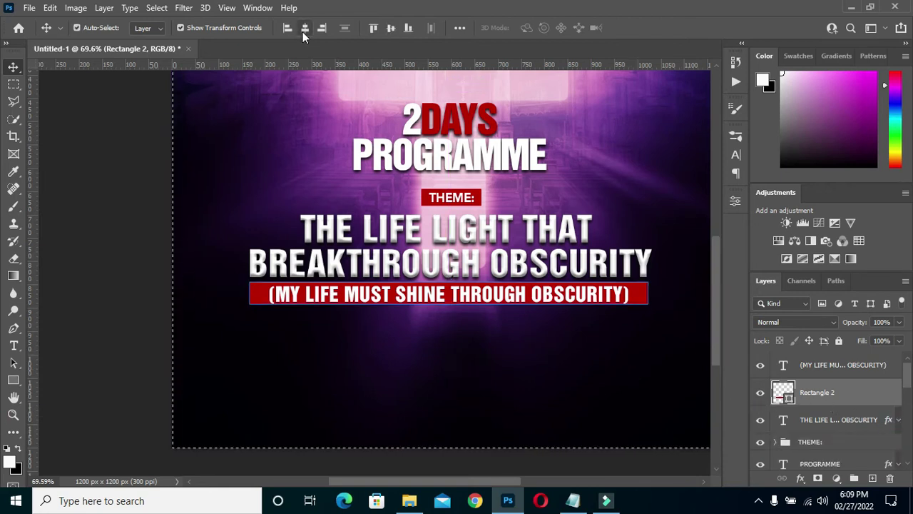
left_click(826, 365)
Centre the subtitle vertically within the red bar, then fit the flyer in view
left_click(304, 27)
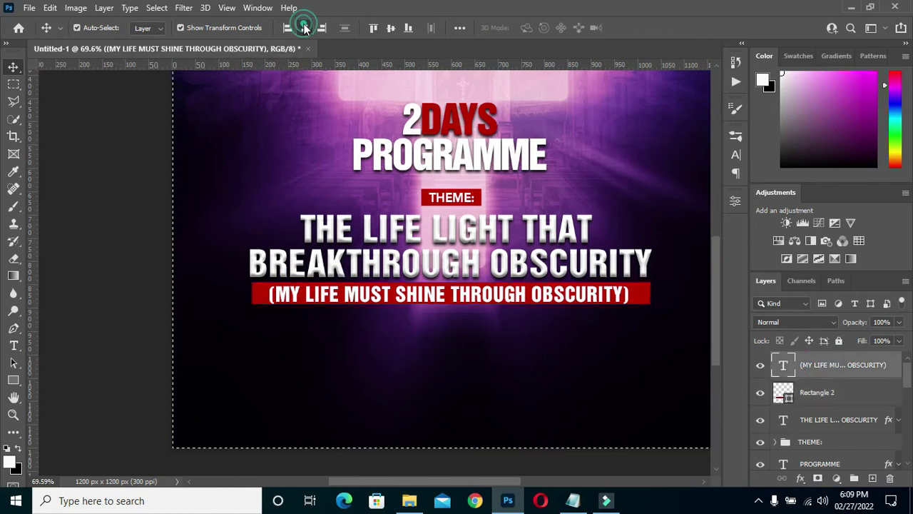
left_click(392, 27)
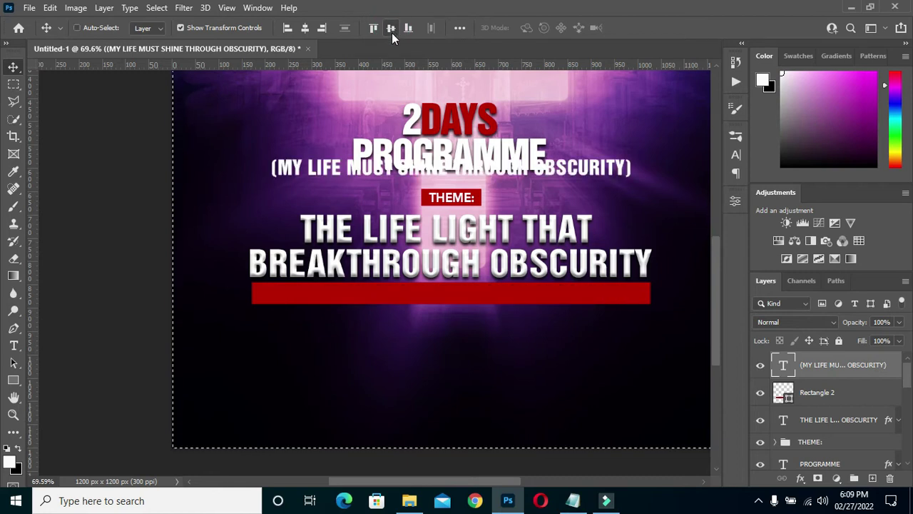
key("ctrl+z")
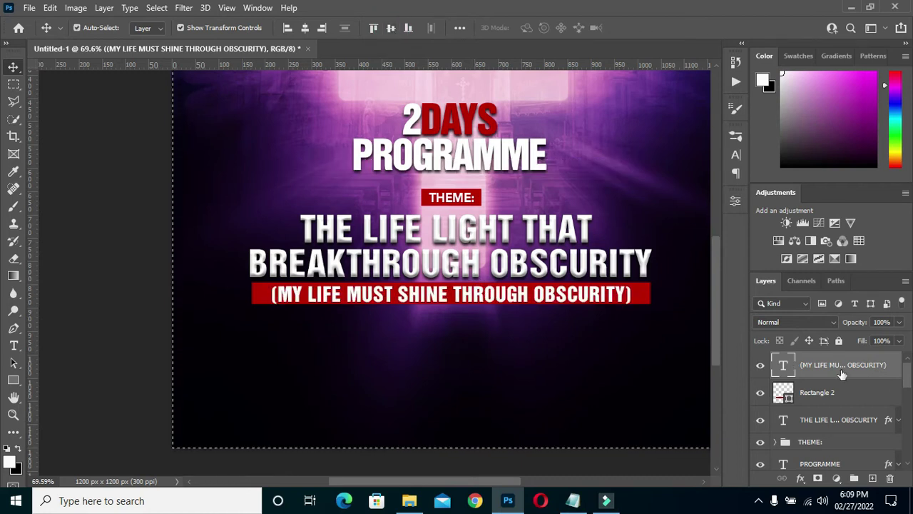
left_click(818, 394, "ctrl")
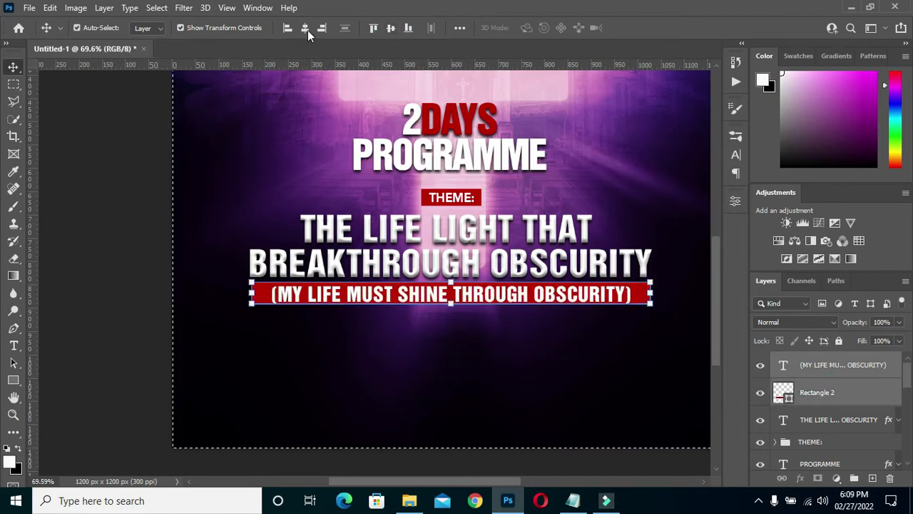
key("ctrl+d")
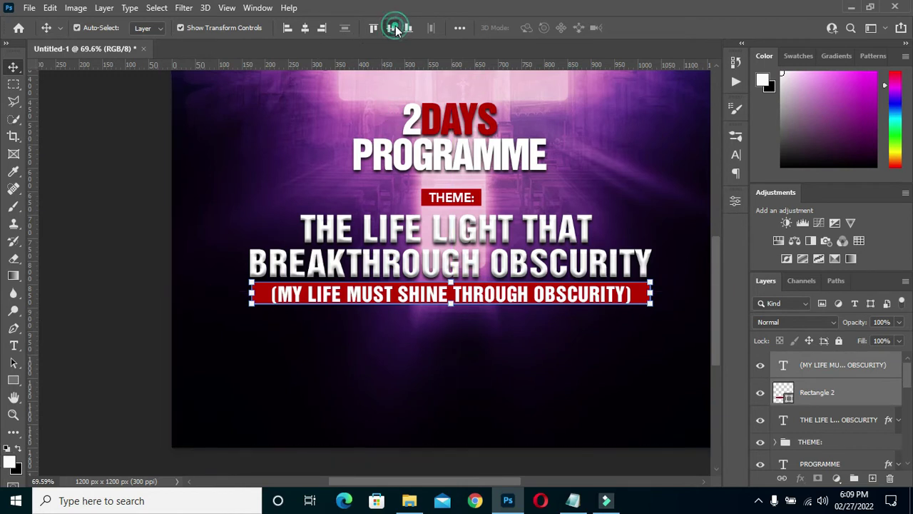
left_click(395, 28)
left_click(118, 178)
key("ctrl+minus")
scroll(642, 306, "down", 2)
key("ctrl+0")
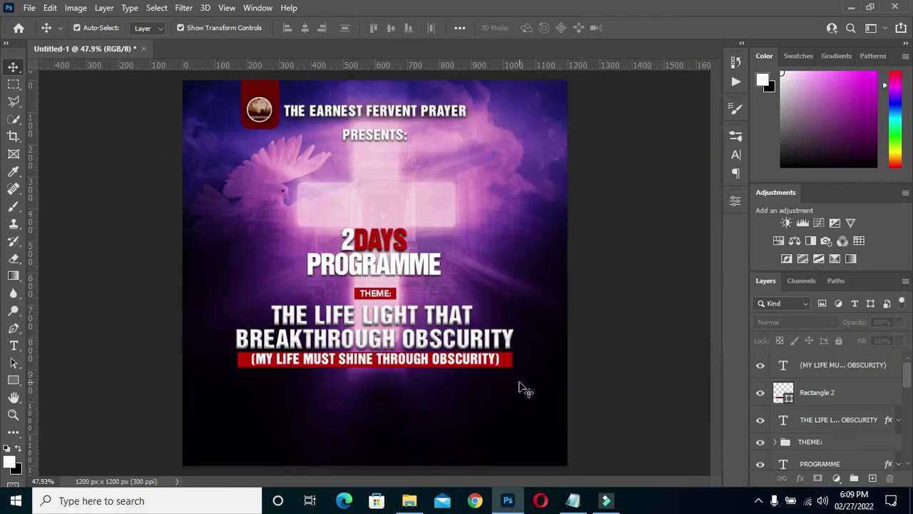
Extend the red bar's left edge slightly with Free Transform
scroll(266, 379, "up", 2)
scroll(259, 375, "up", 1)
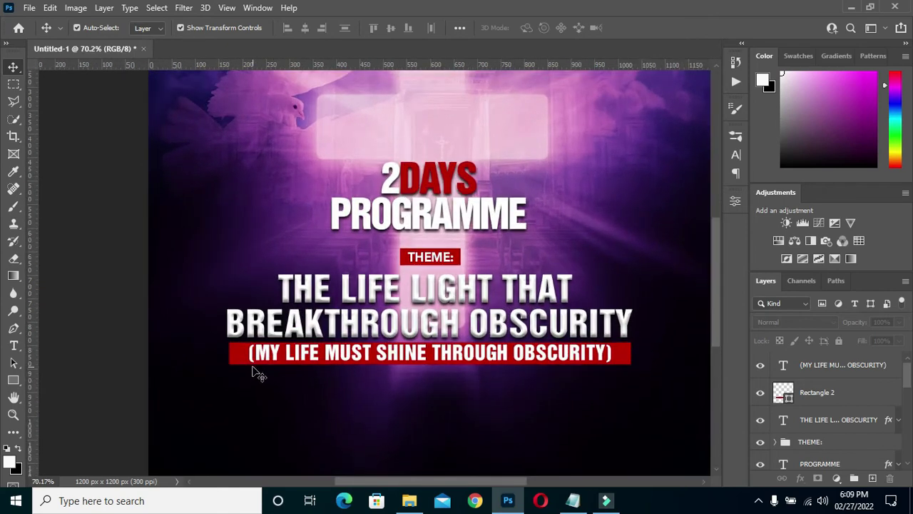
scroll(270, 357, "up", 1)
scroll(224, 347, "up", 1)
scroll(228, 367, "up", 1)
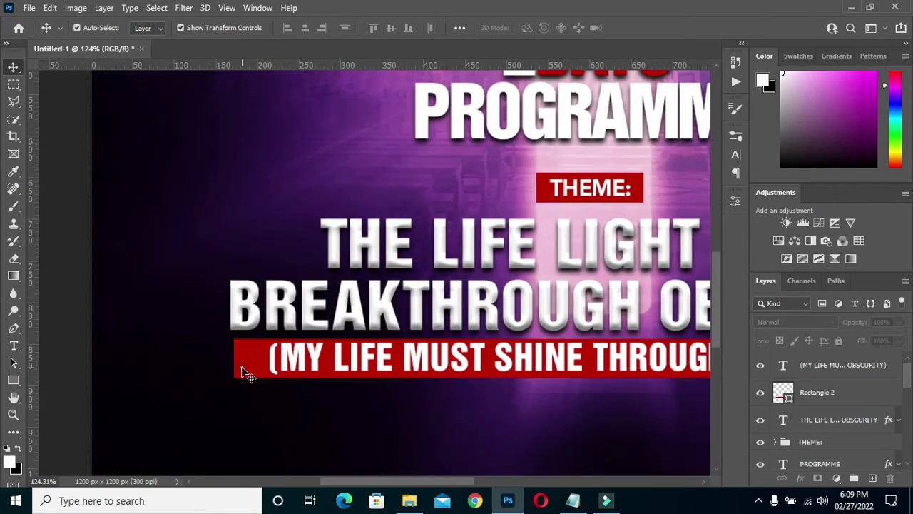
left_click(241, 370)
scroll(236, 368, "up", 1)
scroll(232, 369, "up", 1)
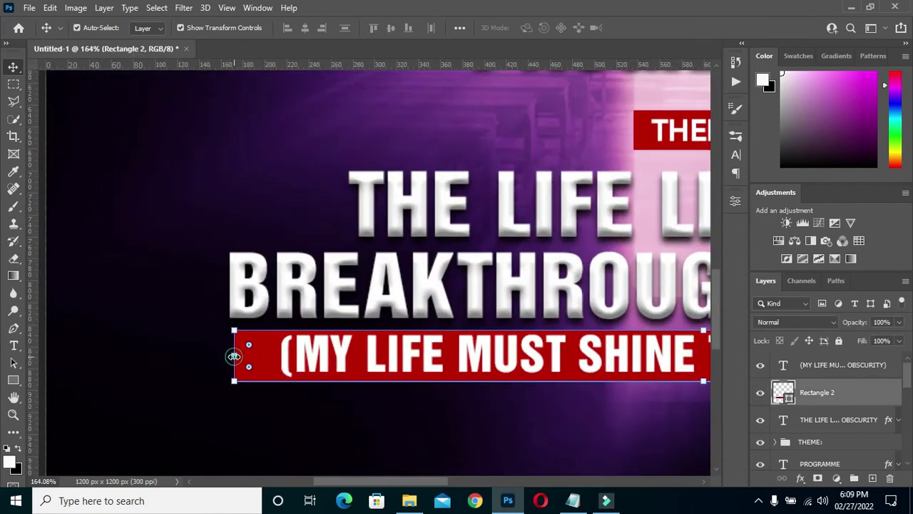
left_click_drag(234, 356, 231, 356)
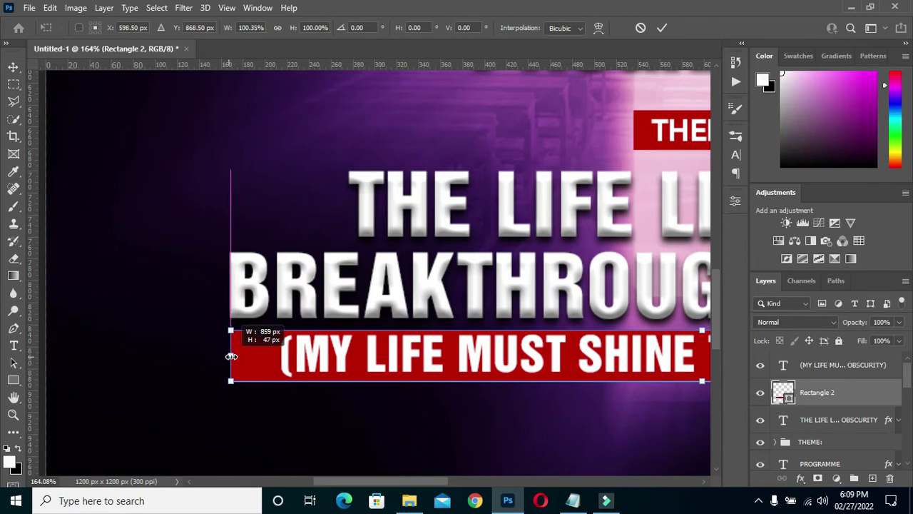
scroll(294, 316, "down", 2)
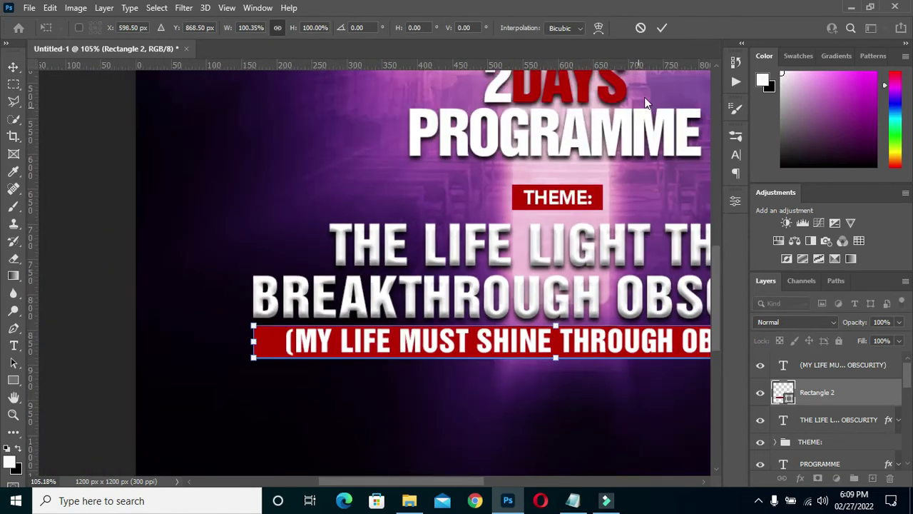
scroll(300, 255, "down", 3)
key("Return")
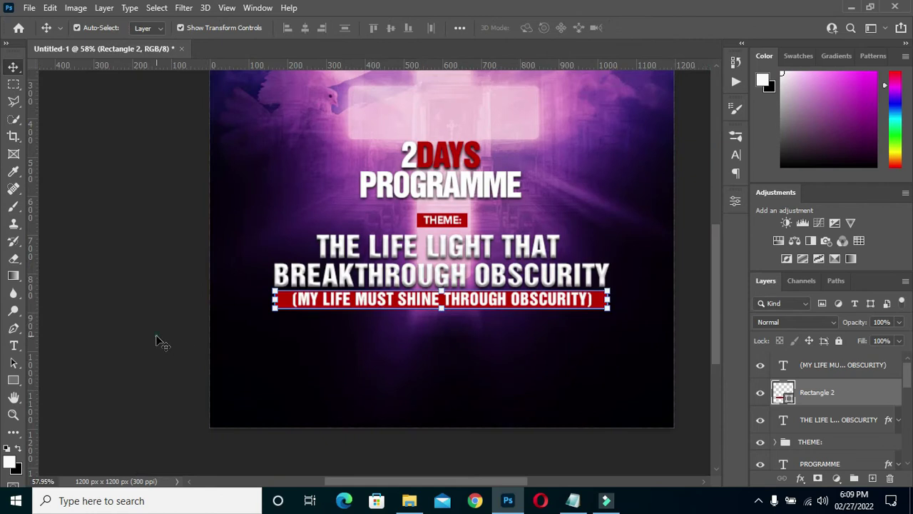
left_click(160, 341)
Pull the bar's right end in to fit the subtitle, about 850 px wide
scroll(400, 324, "down", 1)
scroll(456, 363, "up", 1)
scroll(499, 371, "up", 1)
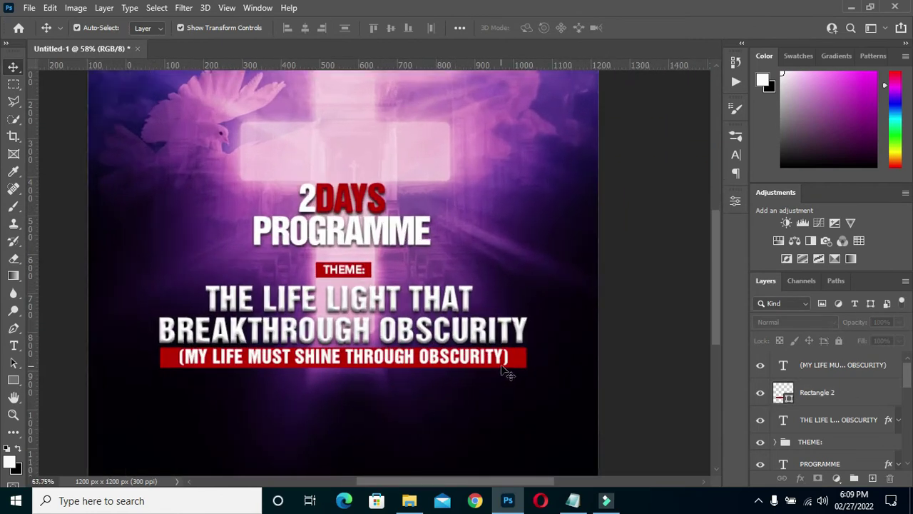
scroll(531, 360, "up", 1)
scroll(535, 359, "up", 1)
left_click(535, 359)
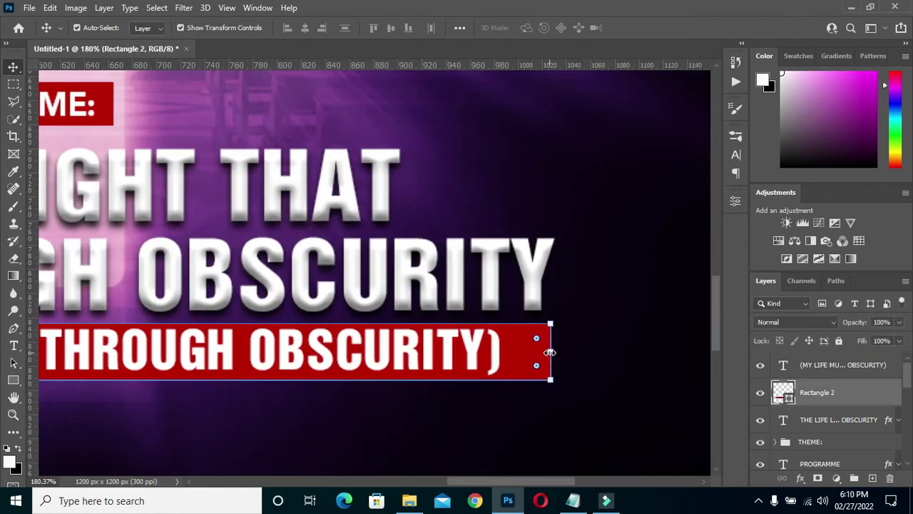
left_click_drag(549, 352, 540, 352)
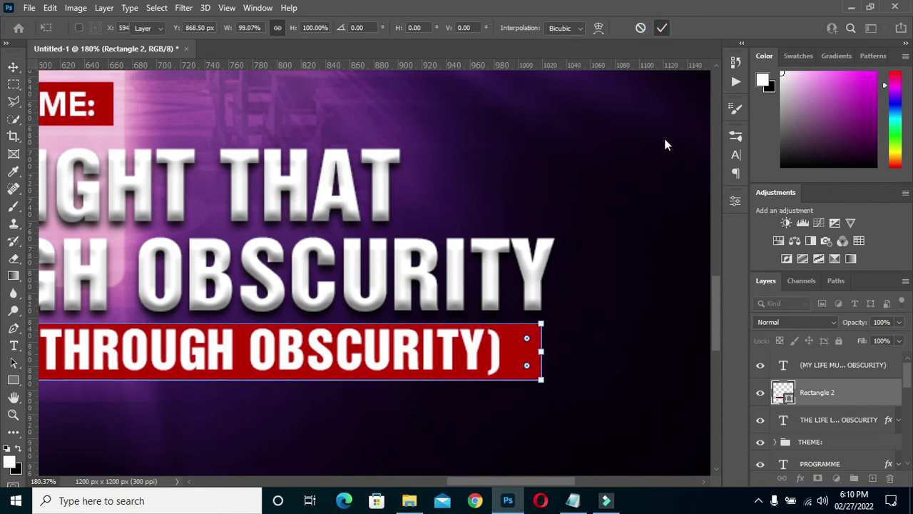
scroll(613, 202, "down", 3)
key("Return")
scroll(435, 319, "down", 2)
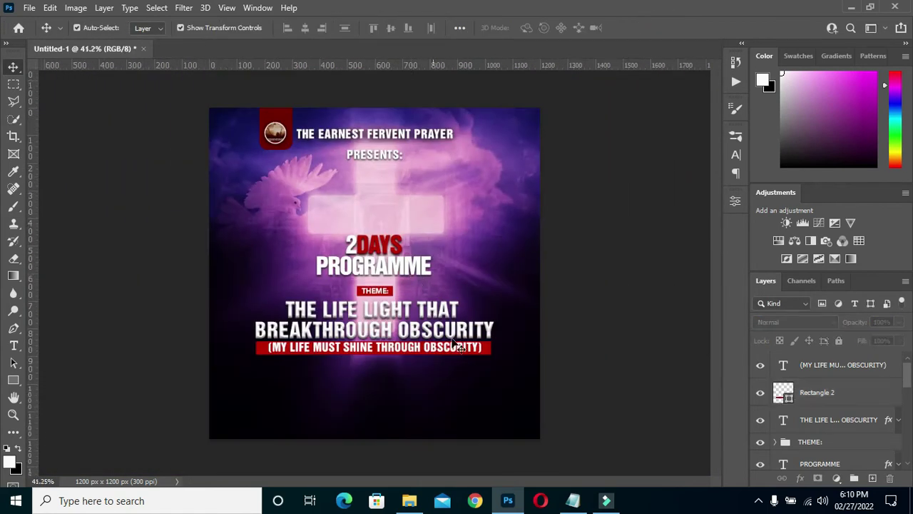
Copy the 12TH - 13TH date line from the notes
left_click(573, 500)
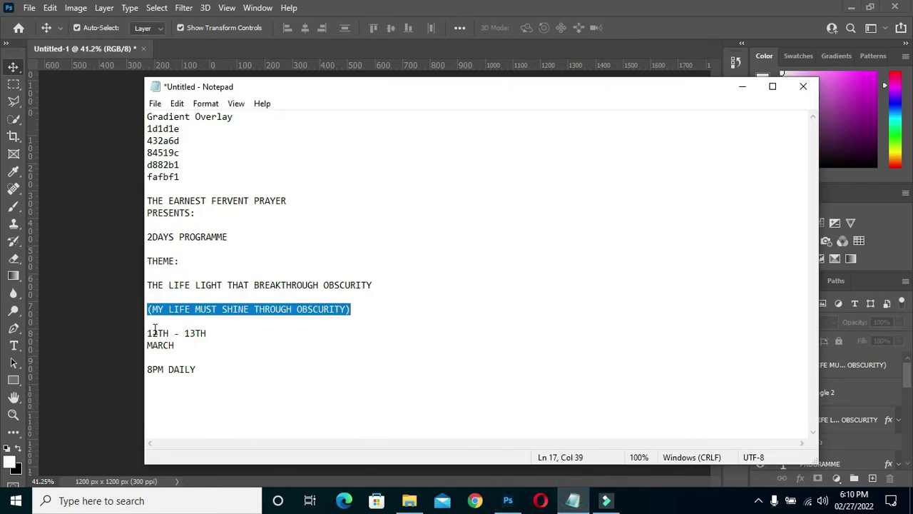
left_click_drag(214, 331, 148, 329)
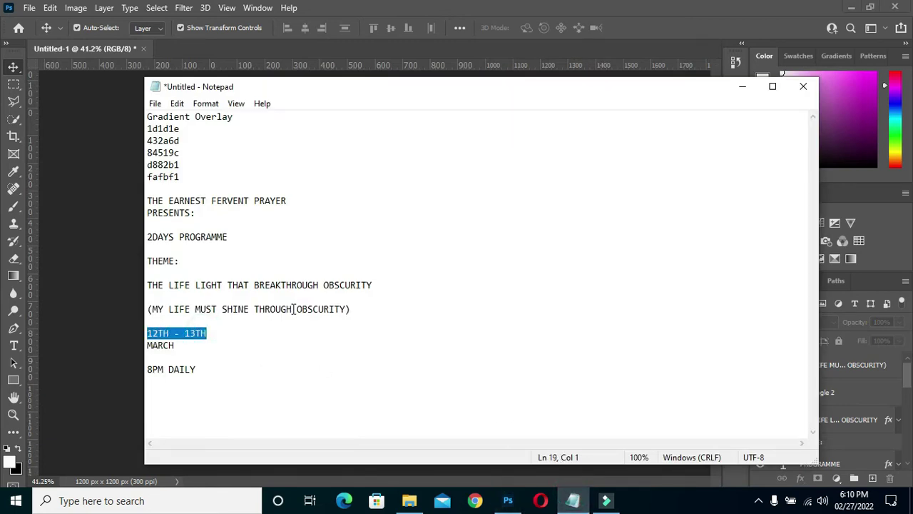
left_click(743, 86)
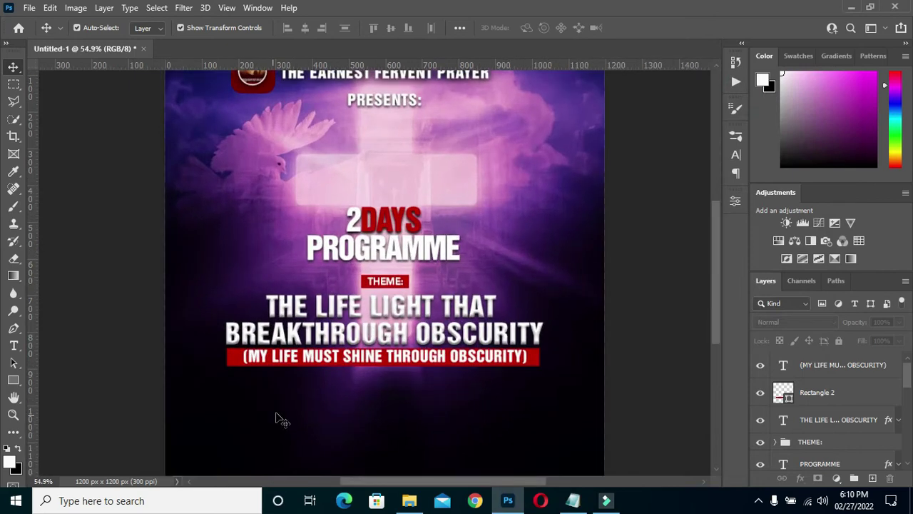
scroll(421, 366, "down", 2)
Duplicate the PROGRAMME text layer and move the copy below the red subtitle bar
left_click(370, 270, "ctrl")
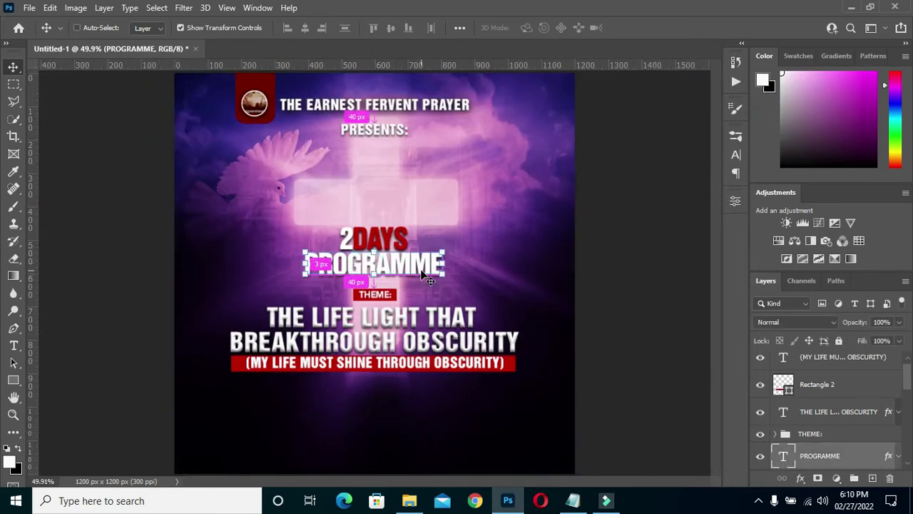
key("ctrl+j")
mouse_move(828, 456)
left_mouse_down()
mouse_move(831, 372)
mouse_move(815, 377)
left_mouse_up()
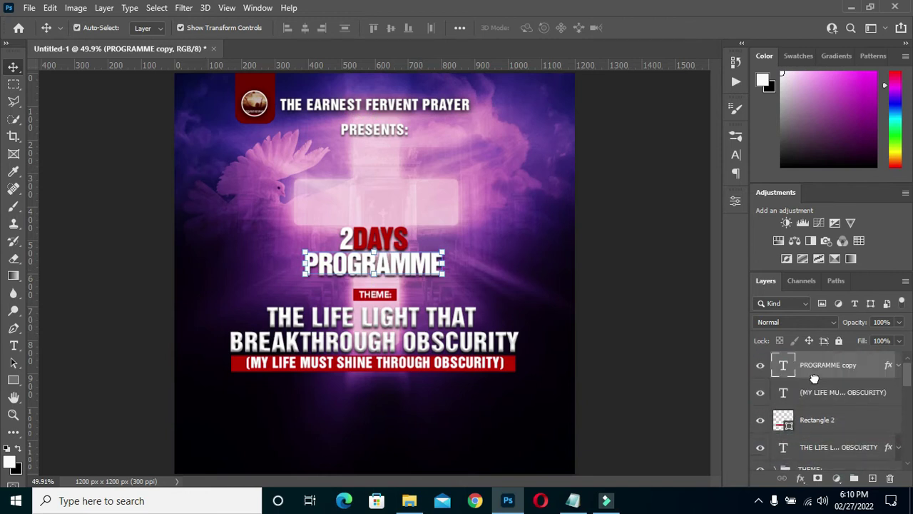
mouse_move(372, 267)
left_mouse_down()
mouse_move(311, 402)
mouse_move(319, 407)
left_mouse_up()
scroll(320, 407, "up", 5)
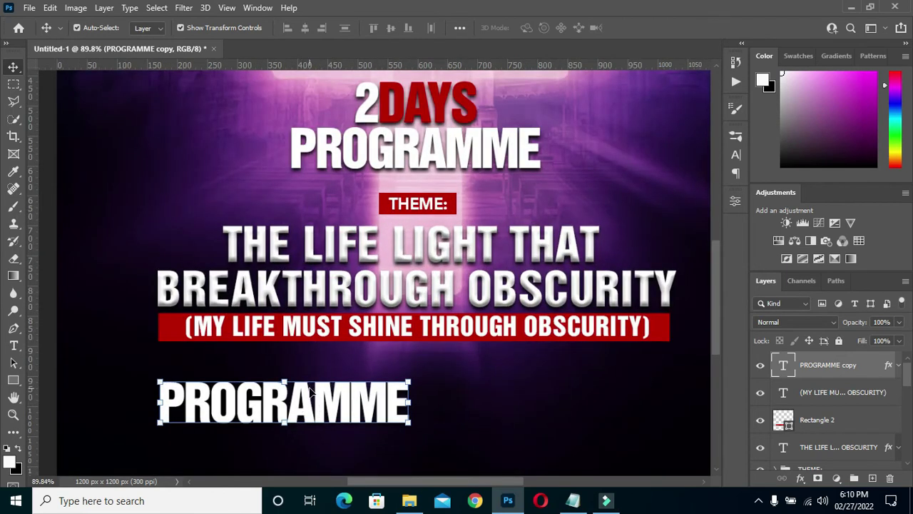
Retype the copy as '12TH - 13TH' and highlight the first TH
key("t")
double_click(328, 404)
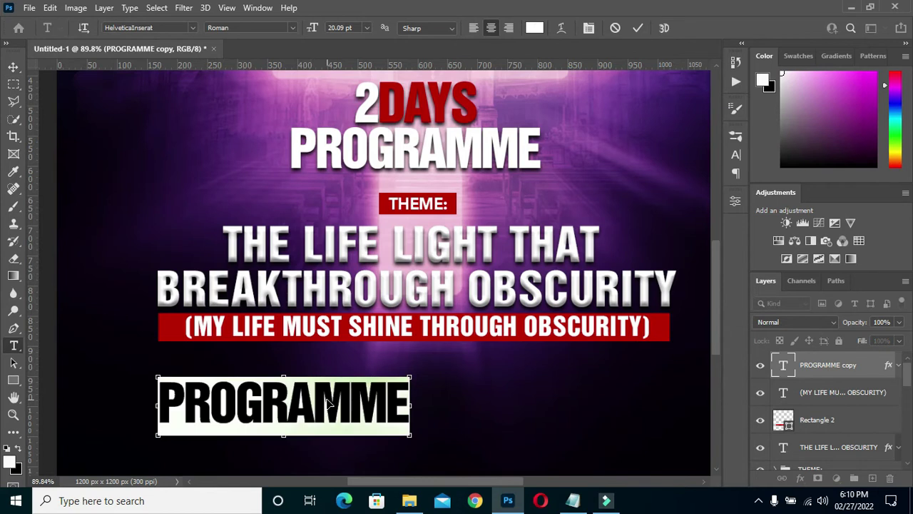
type("12TH - 13TH")
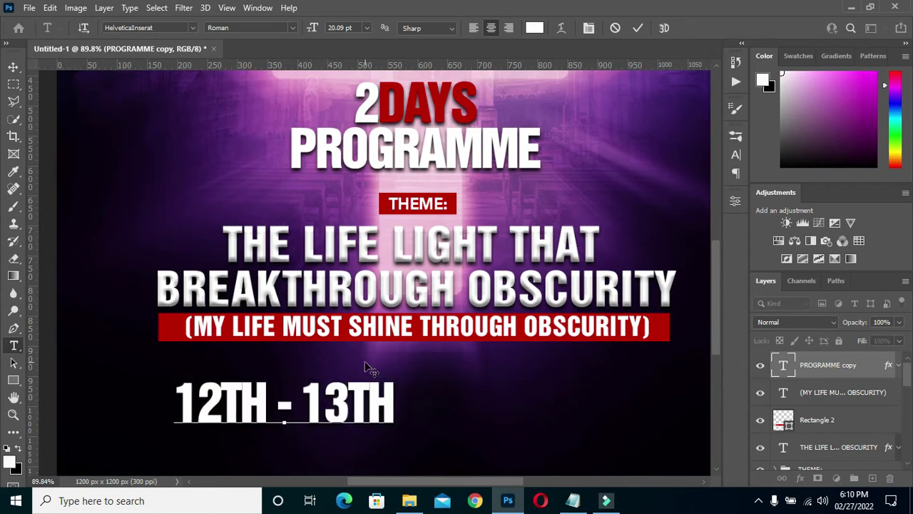
left_click(635, 29)
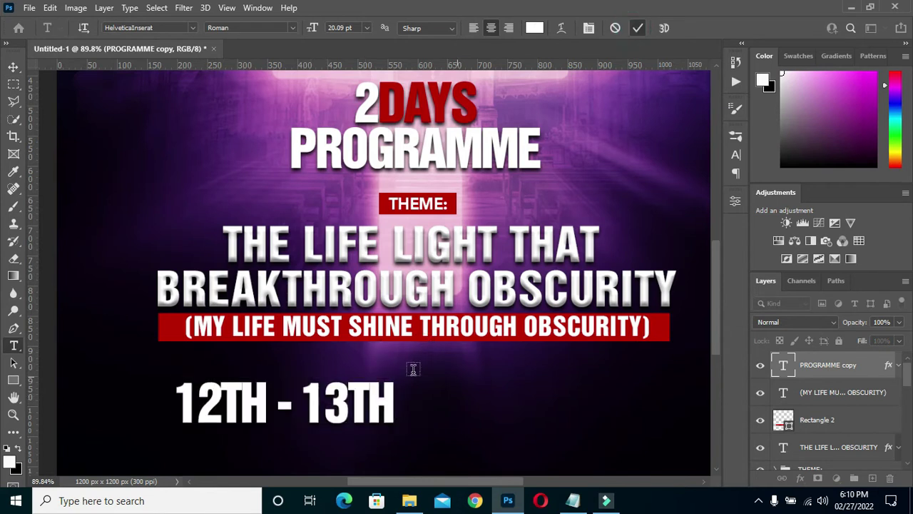
scroll(411, 369, "down", 3)
left_click_drag(284, 384, 302, 381)
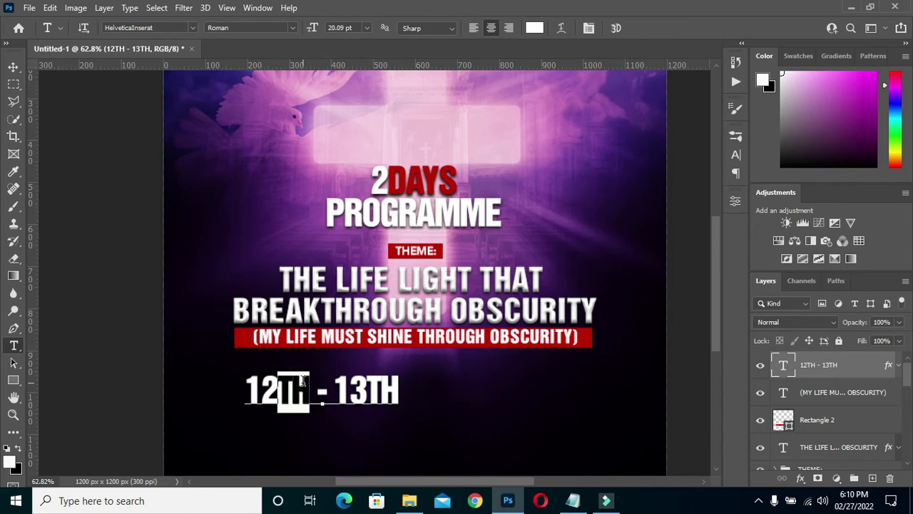
Make the TH after 12 and the TH after 13 superscript and commit the edit
left_click(735, 156)
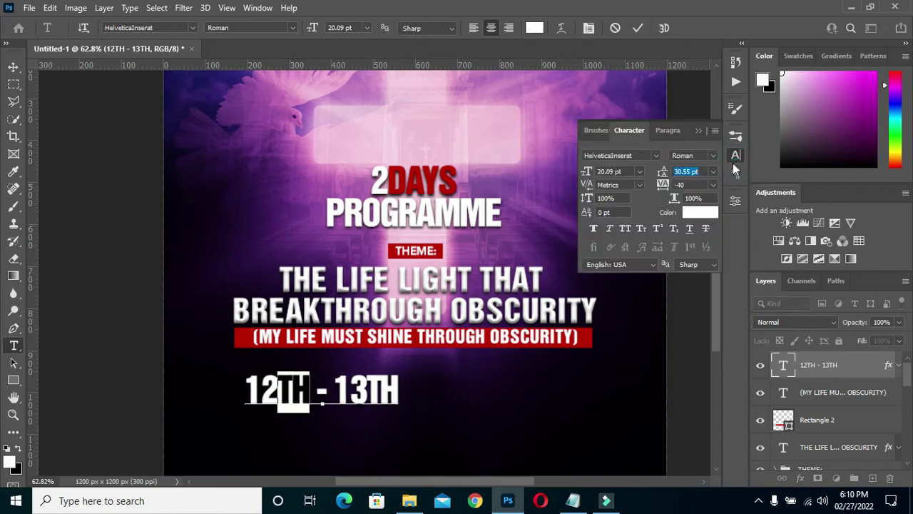
left_click(657, 228)
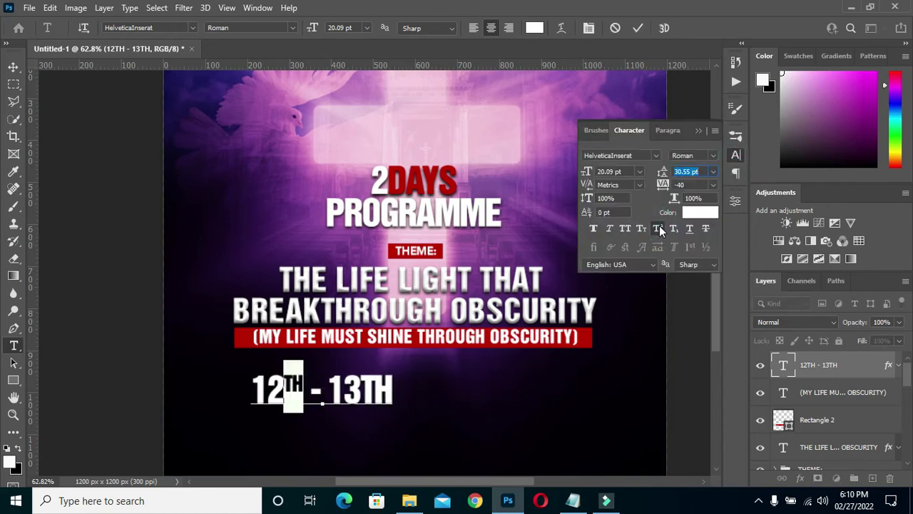
left_click(697, 130)
left_click_drag(361, 386, 405, 387)
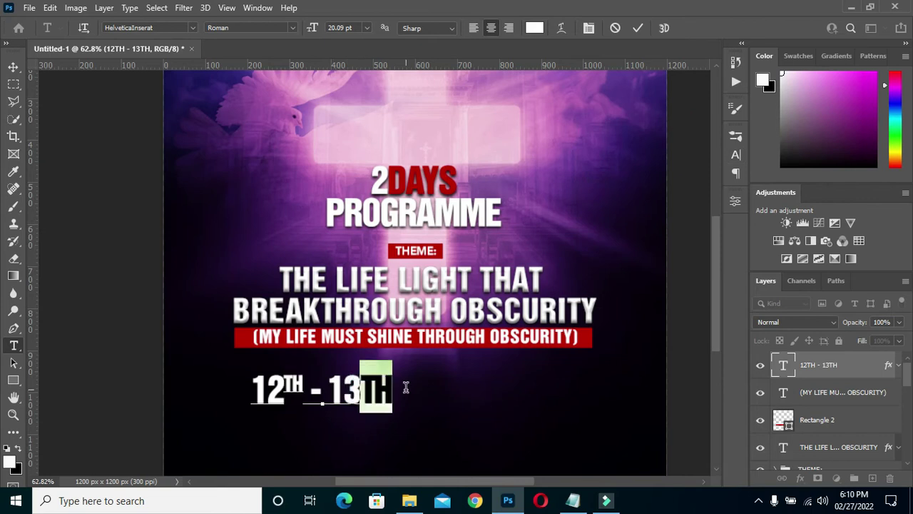
left_click(735, 156)
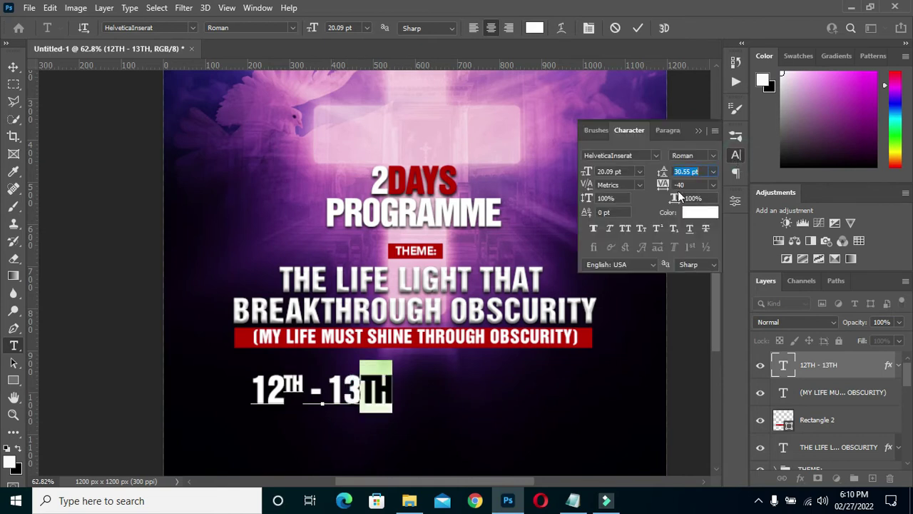
left_click(658, 227)
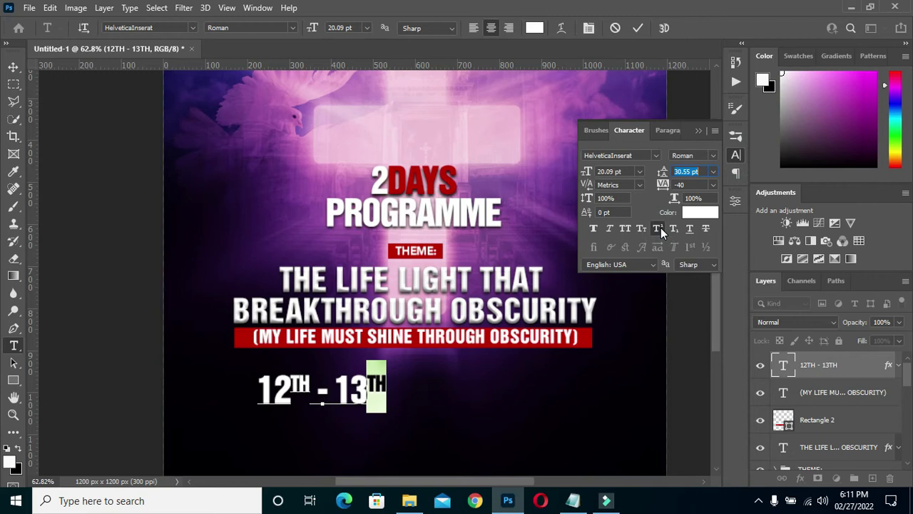
left_click(698, 131)
left_click(637, 28)
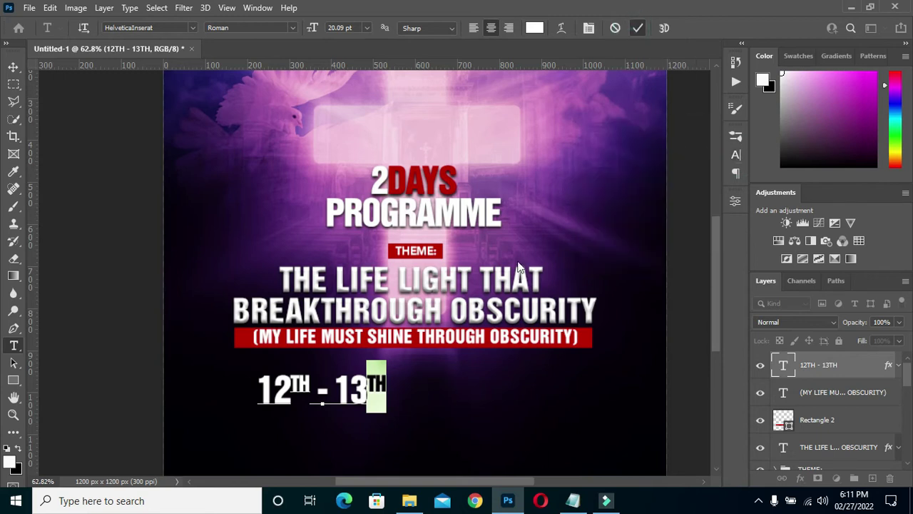
left_click(13, 67)
key("ctrl+0")
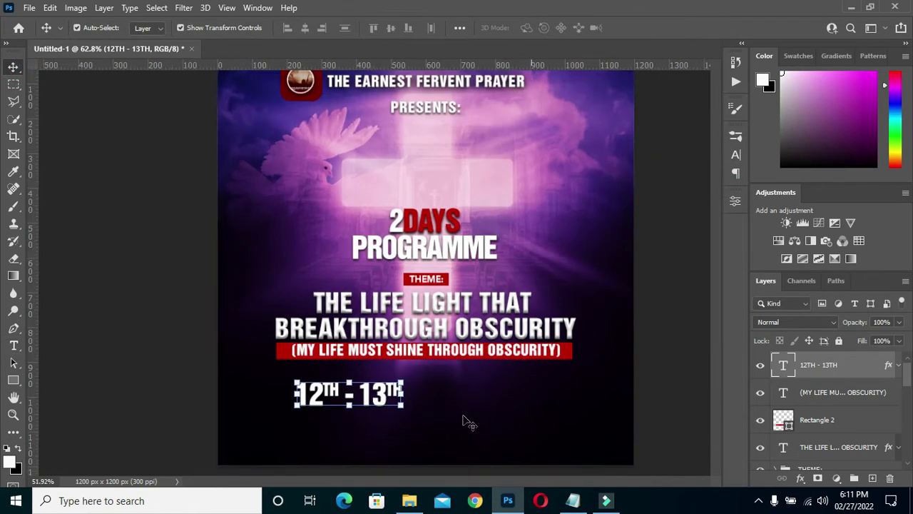
Position the date line under the subtitle and drag a duplicate just beneath it
scroll(378, 424, "up", 3)
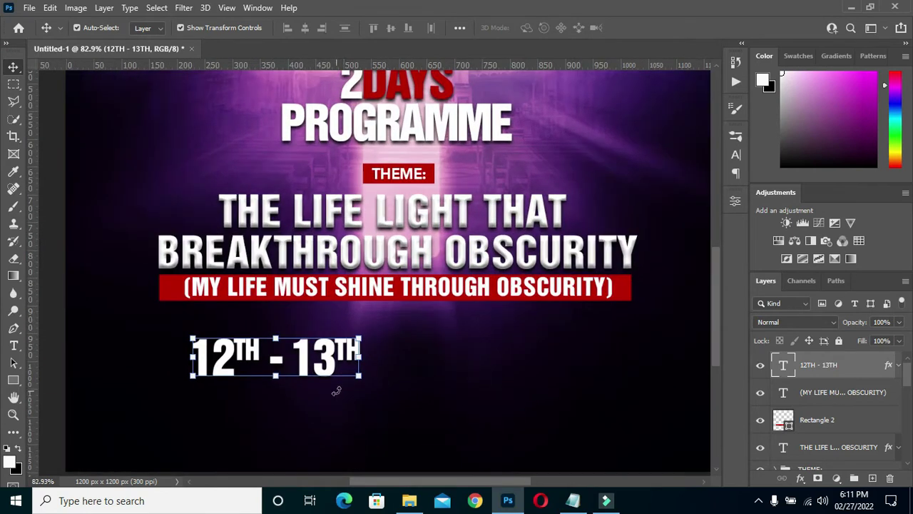
left_click_drag(305, 361, 353, 353)
mouse_move(353, 355)
left_mouse_down()
mouse_move(344, 348)
mouse_move(342, 400)
left_mouse_up()
Replace the duplicate's text with MARCH copied from the notes
double_click(341, 398)
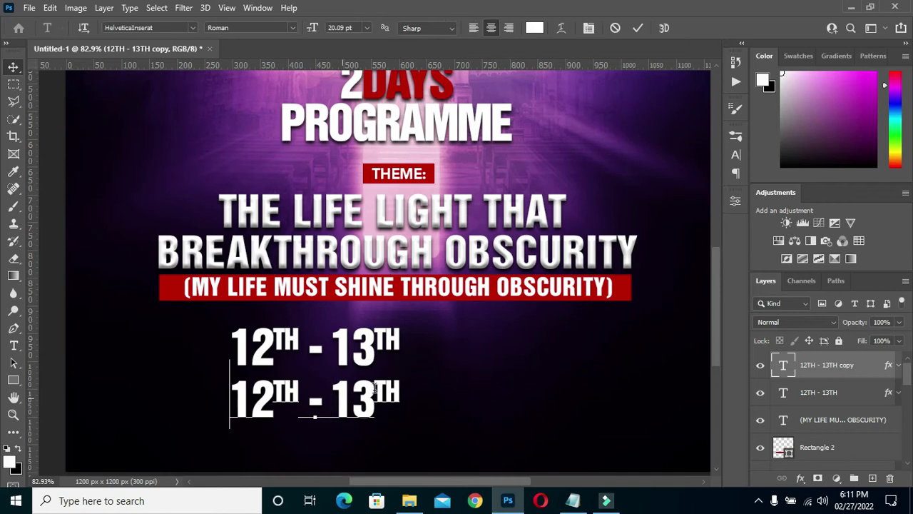
key("ctrl+a")
left_click(573, 500)
left_click_drag(175, 345, 146, 346)
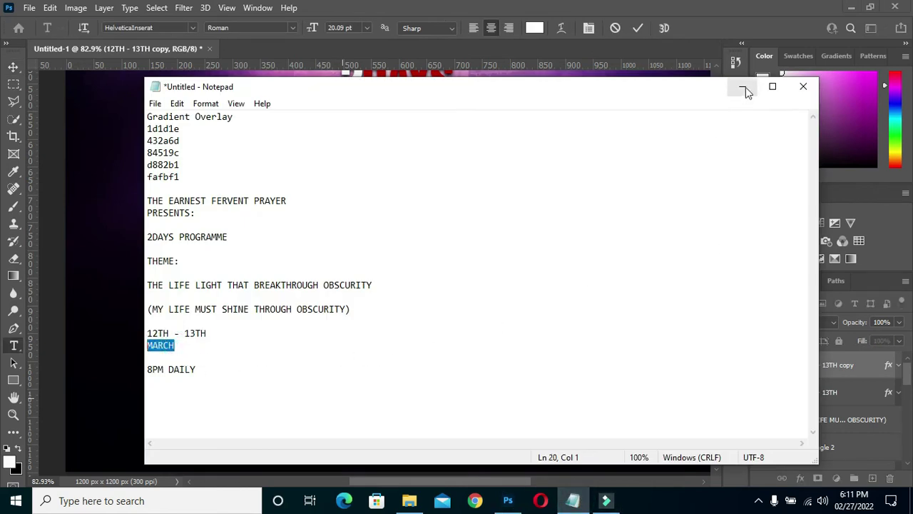
left_click(743, 86)
type("MARCH")
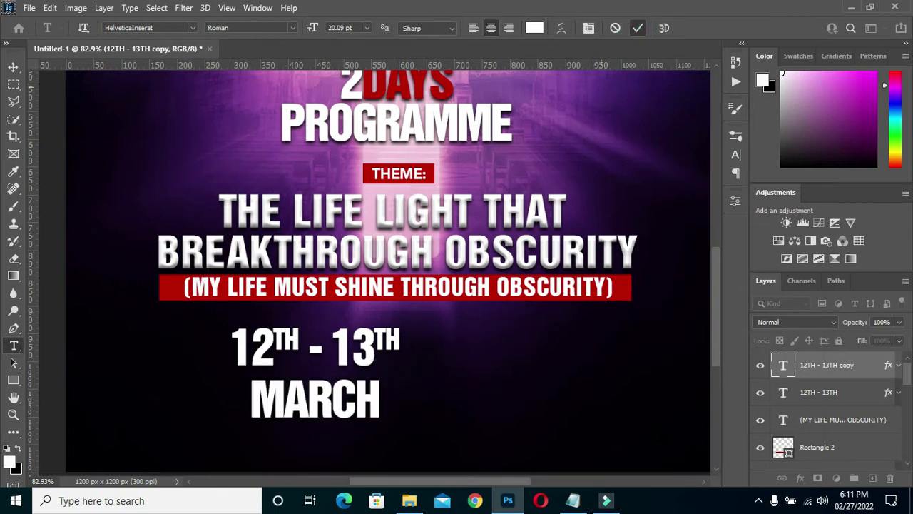
left_click(13, 66)
scroll(332, 369, "down", 2)
scroll(332, 369, "up", 3)
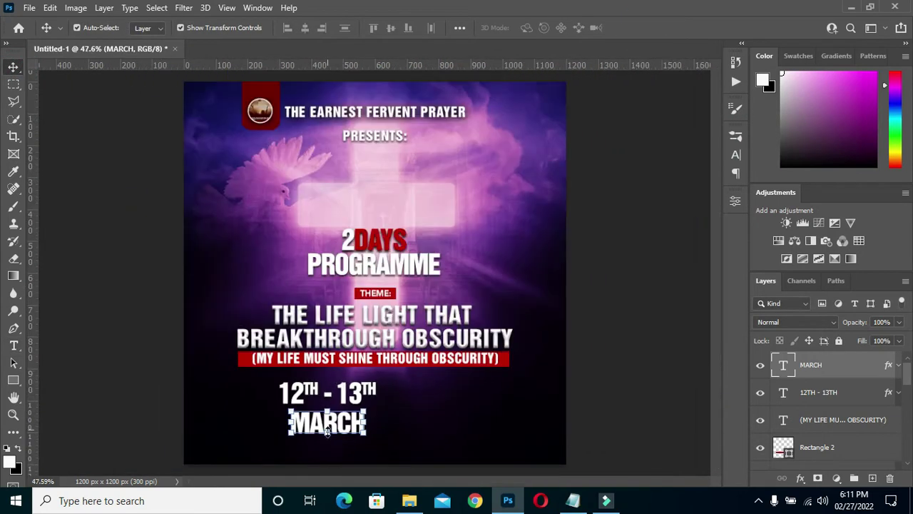
Move MARCH under the date and scale 12TH - 13TH down to about 77%
left_click_drag(312, 427, 292, 423)
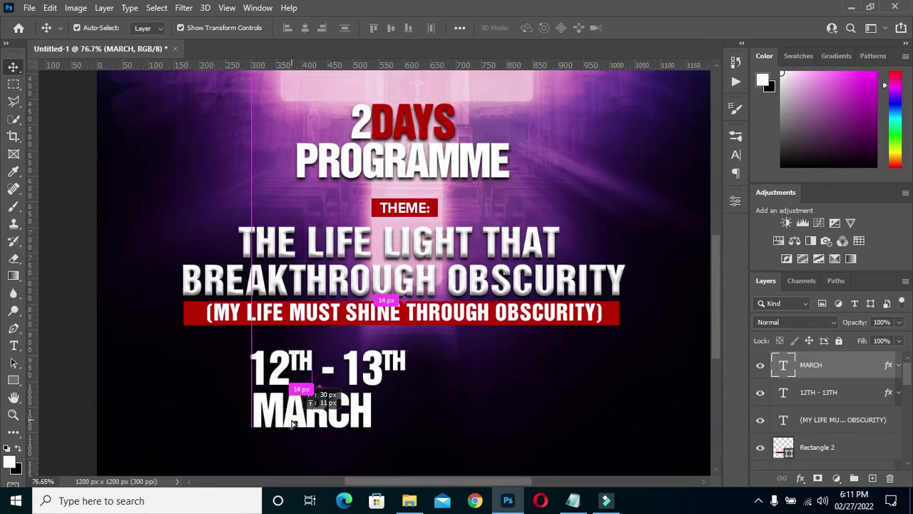
left_click_drag(292, 423, 291, 423)
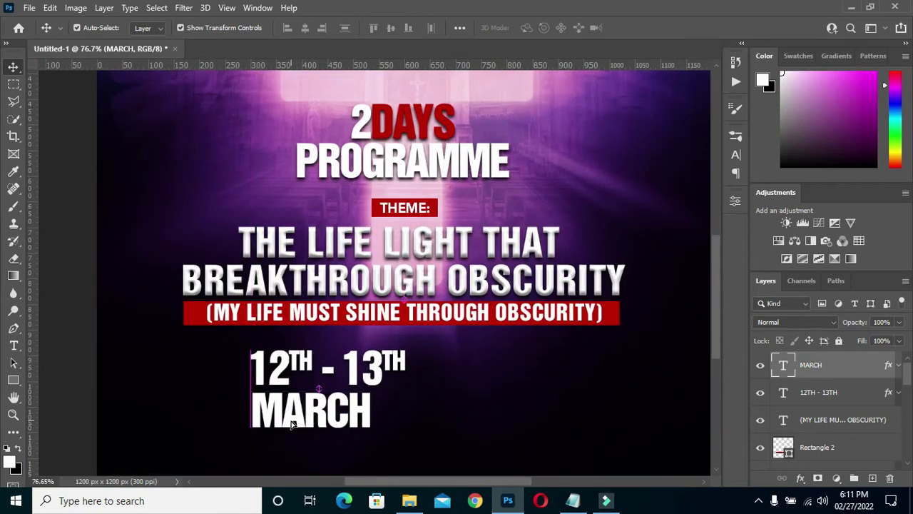
left_click(390, 382)
scroll(390, 378, "up", 1)
scroll(421, 365, "up", 2)
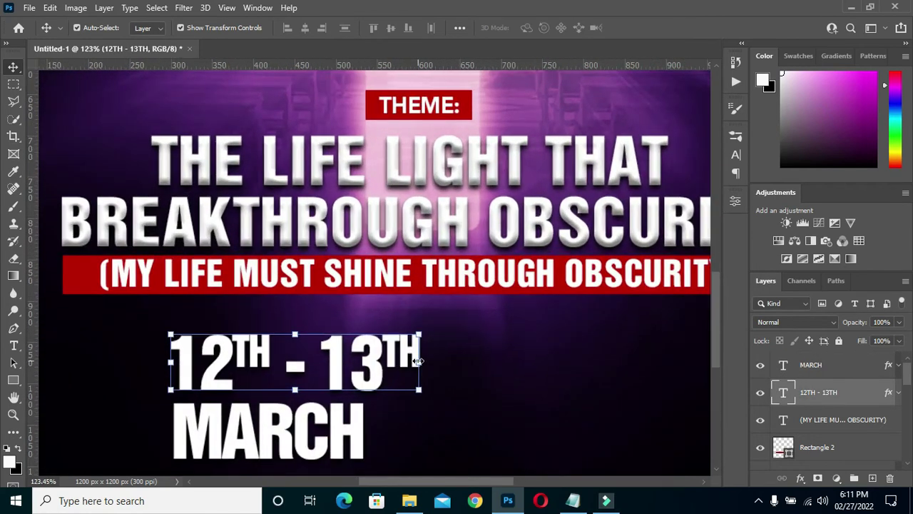
key("ctrl+t")
left_click_drag(418, 362, 420, 363)
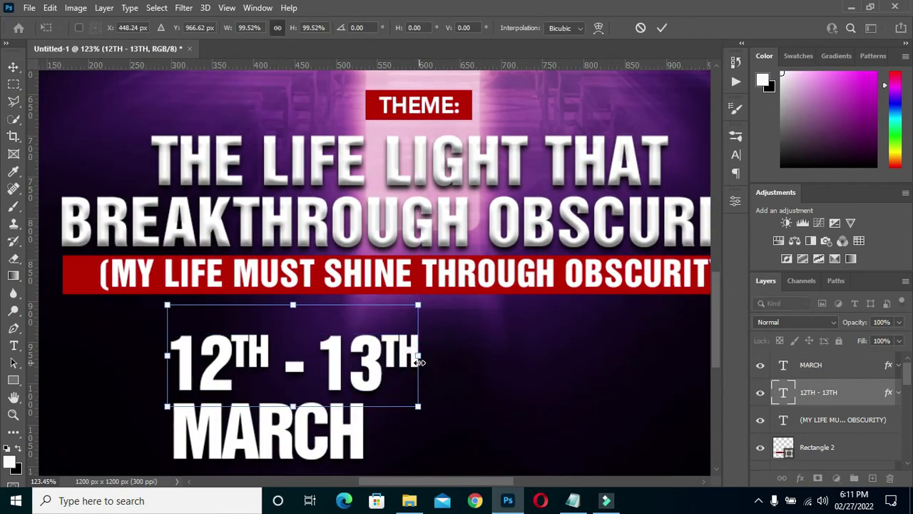
left_click_drag(420, 355, 365, 373)
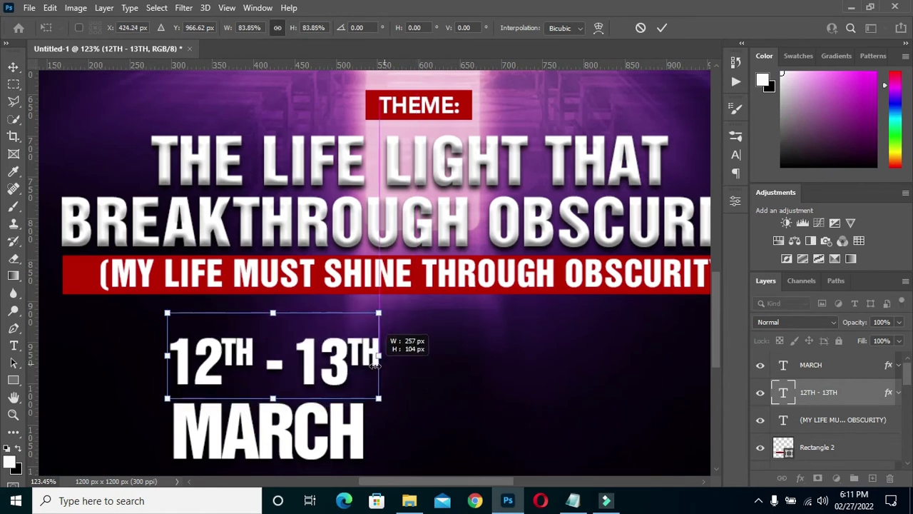
left_click(662, 28)
scroll(393, 349, "down", 2)
Nudge MARCH up beneath the date and place a duplicate of it to the right
left_click(363, 403)
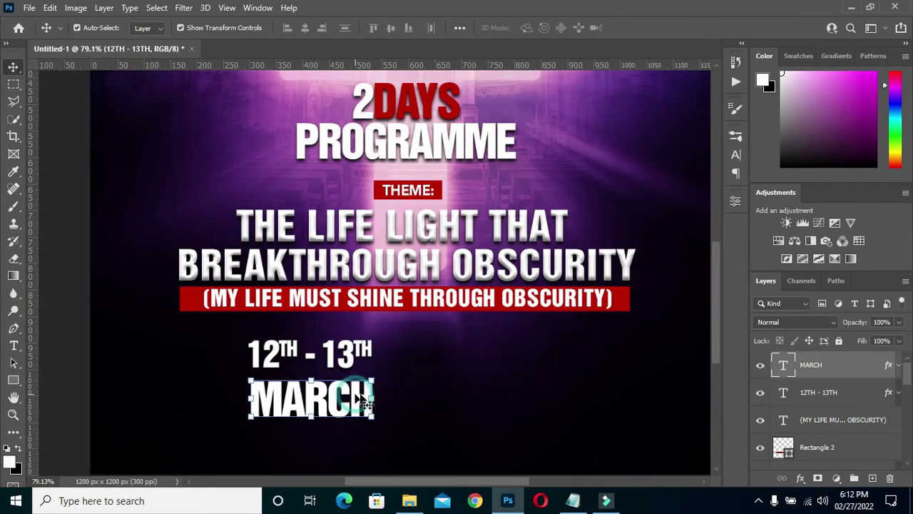
key("shift+Up")
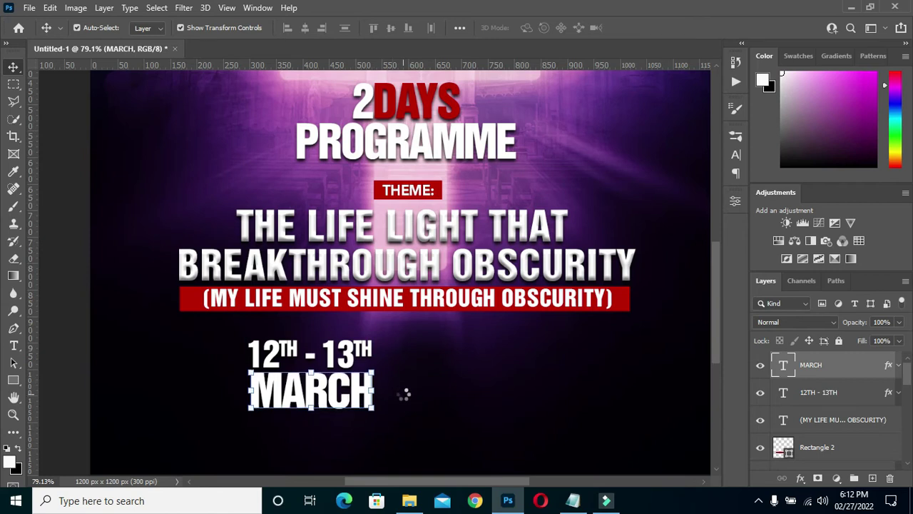
scroll(402, 399, "down", 1)
scroll(426, 342, "down", 1)
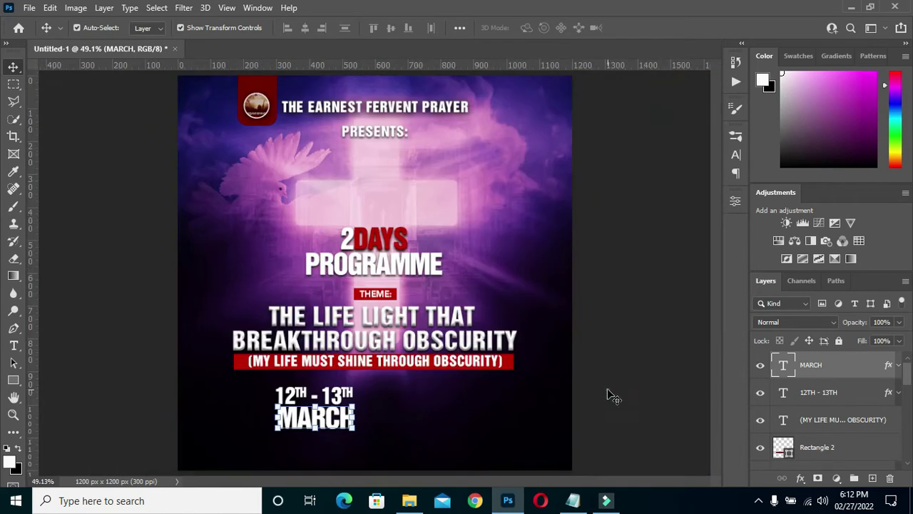
left_click(606, 392)
scroll(320, 457, "up", 3)
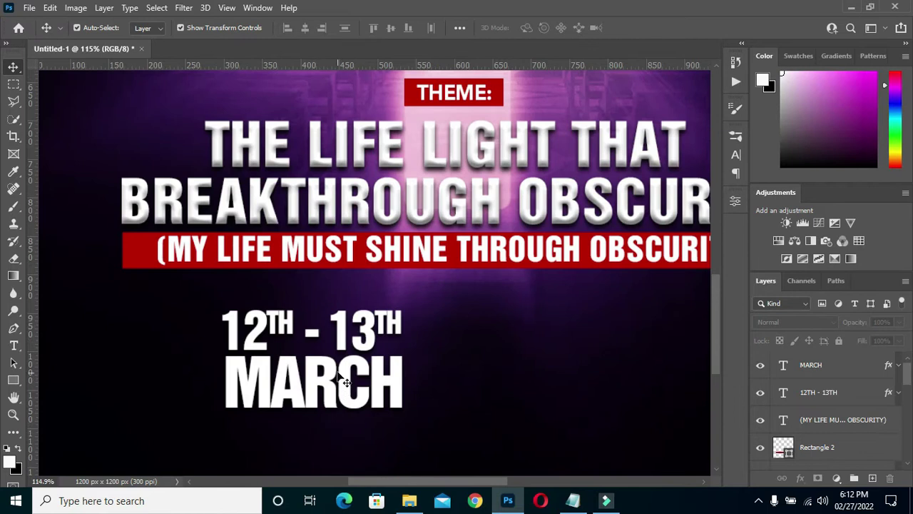
scroll(307, 385, "up", 1)
left_click(318, 383)
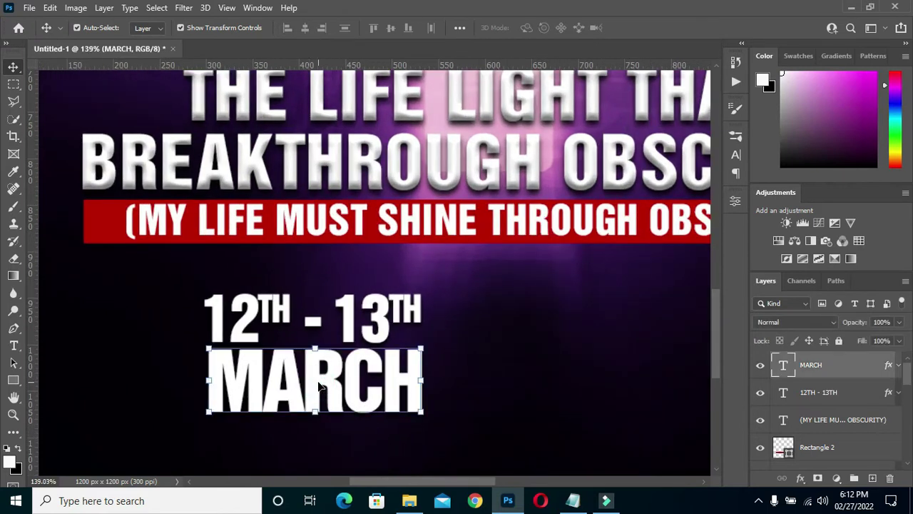
left_click_drag(321, 386, 601, 389)
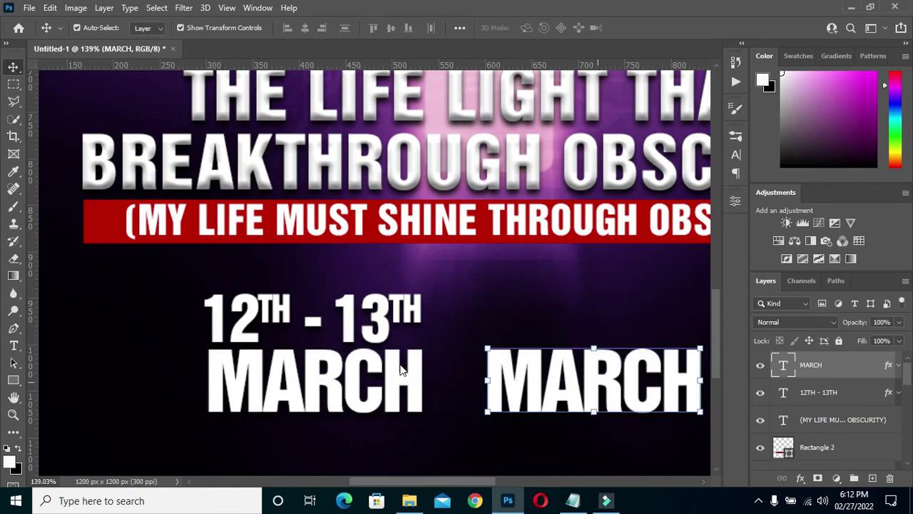
Replace the MARCH copy's text with 8PM copied from the notes
scroll(508, 387, "down", 3)
double_click(526, 378)
scroll(526, 378, "up", 2)
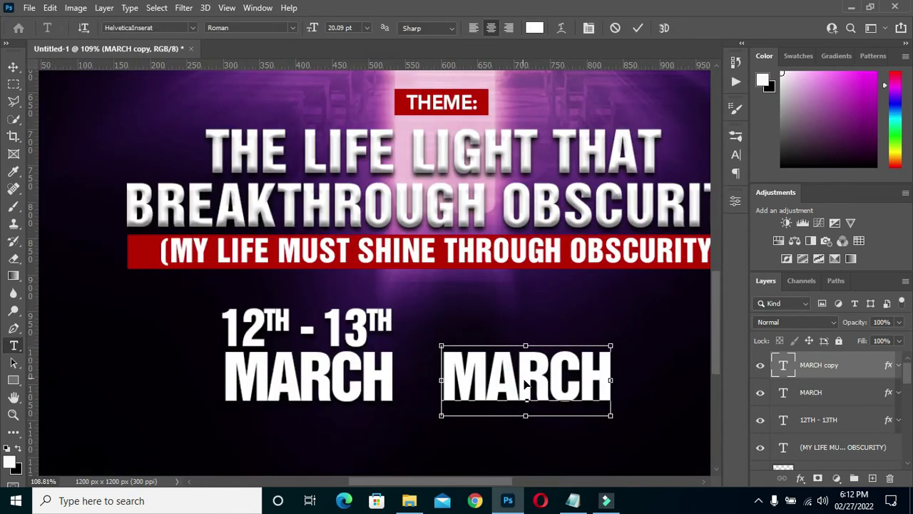
key("ctrl+a")
left_click(573, 500)
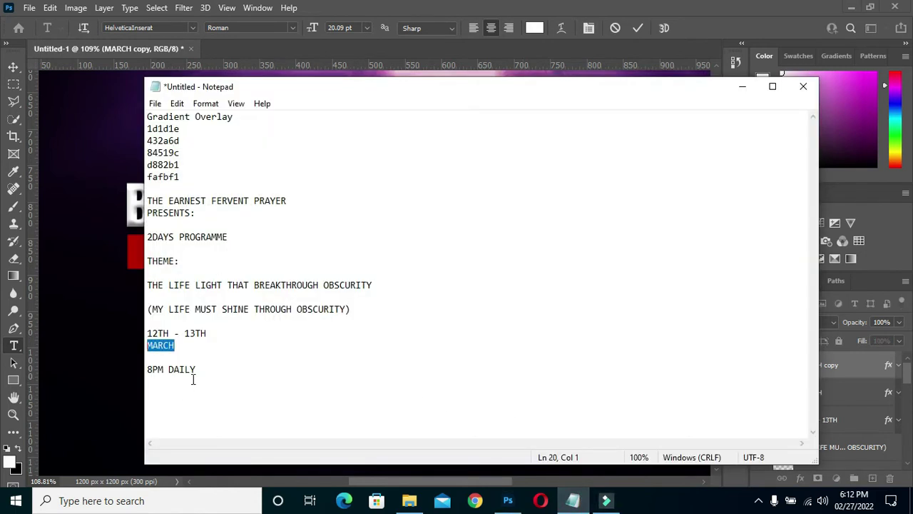
left_click(198, 369)
key("shift+Home")
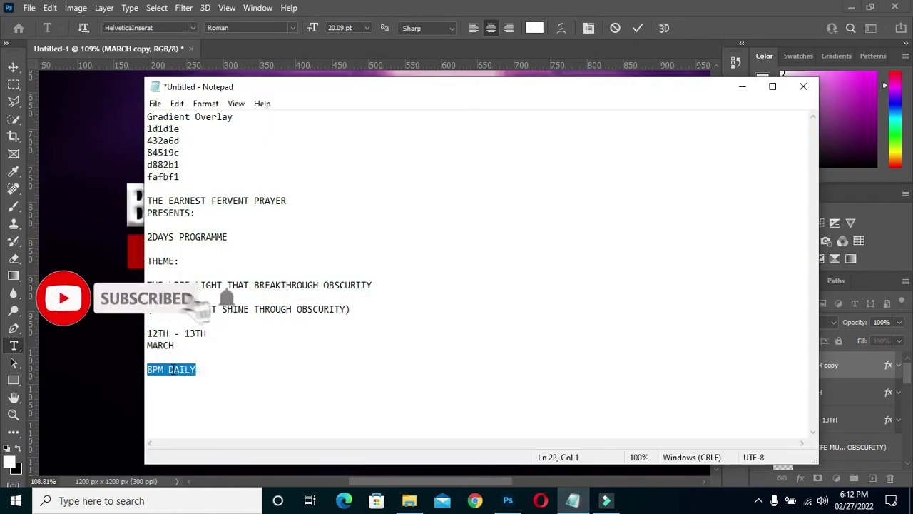
left_click(167, 369)
left_click_drag(164, 369, 147, 368)
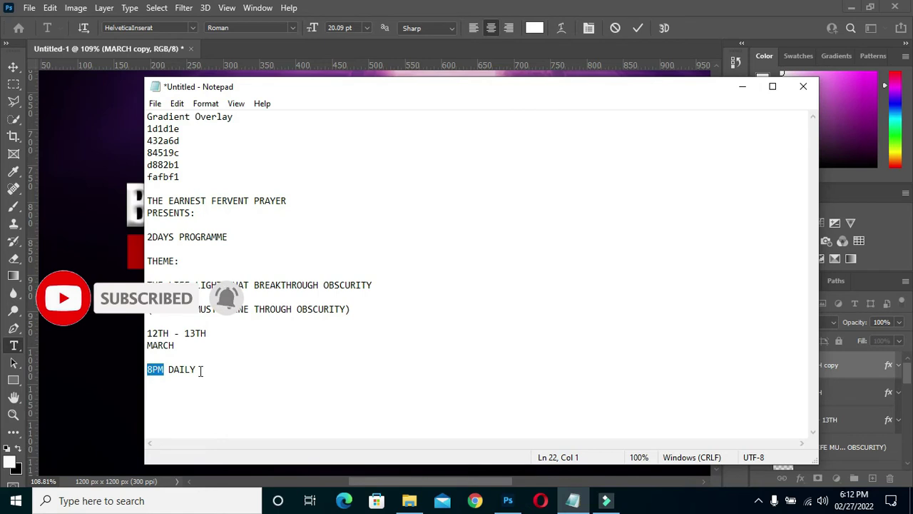
left_click(744, 87)
type("8PM")
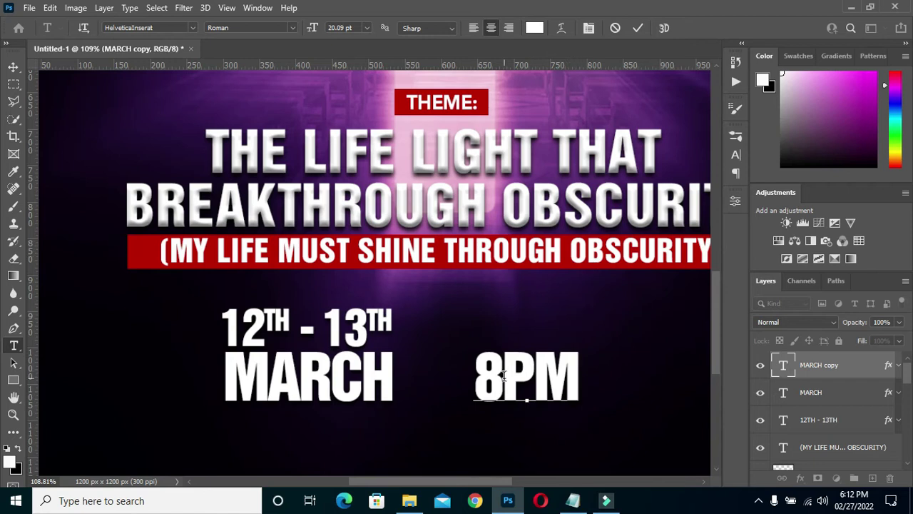
Shrink the PM letters of 8PM to 14 pt
left_click_drag(506, 373, 567, 371)
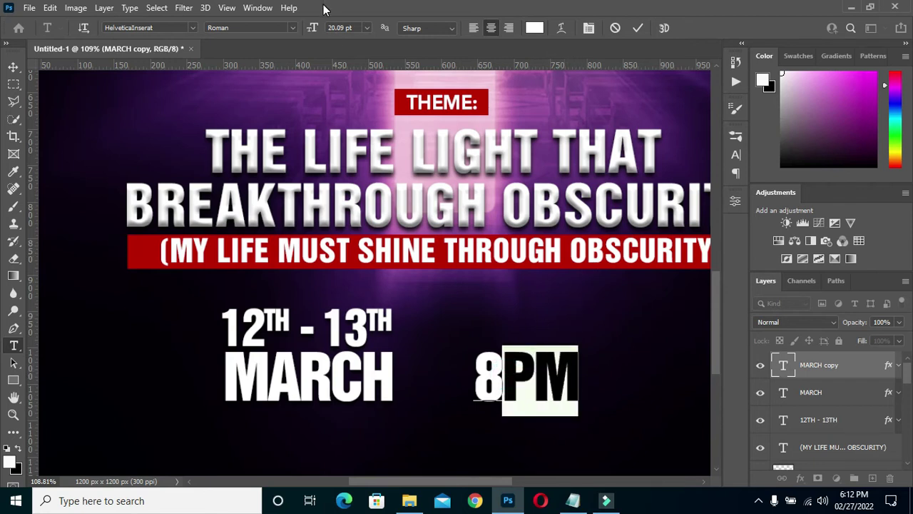
left_click_drag(315, 30, 312, 30)
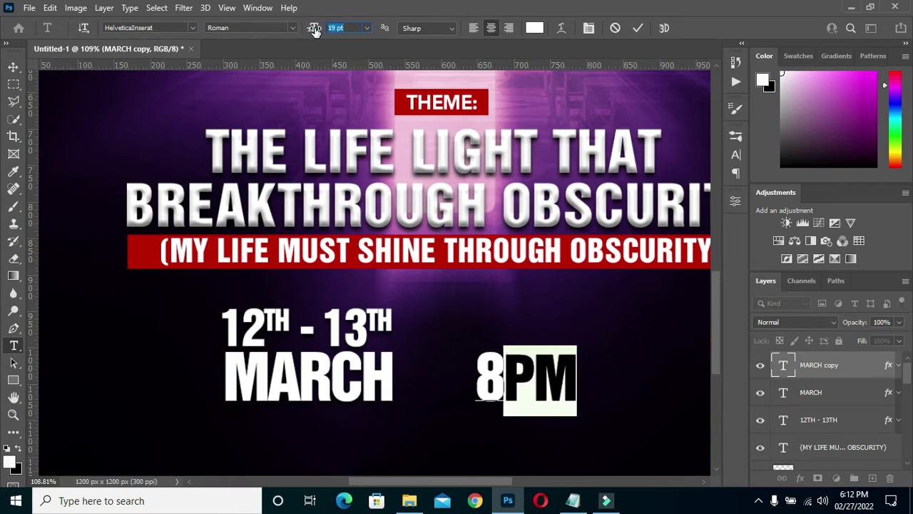
left_click_drag(313, 30, 310, 30)
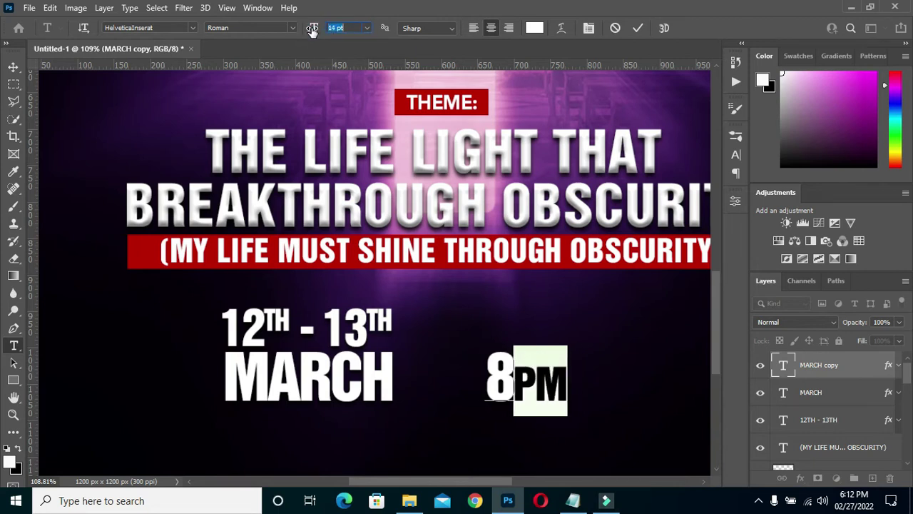
left_click(637, 29)
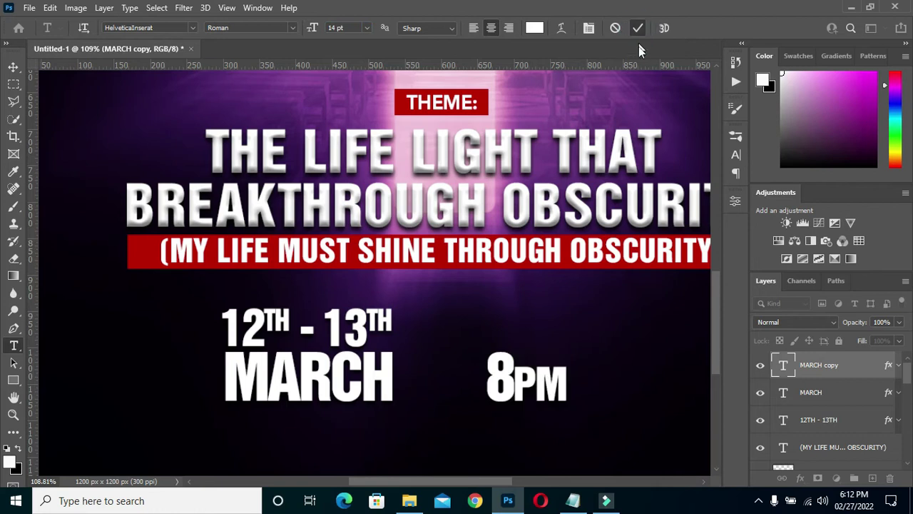
Set the 8PM letter tracking to 20 in the Character panel
scroll(547, 269, "down", 2)
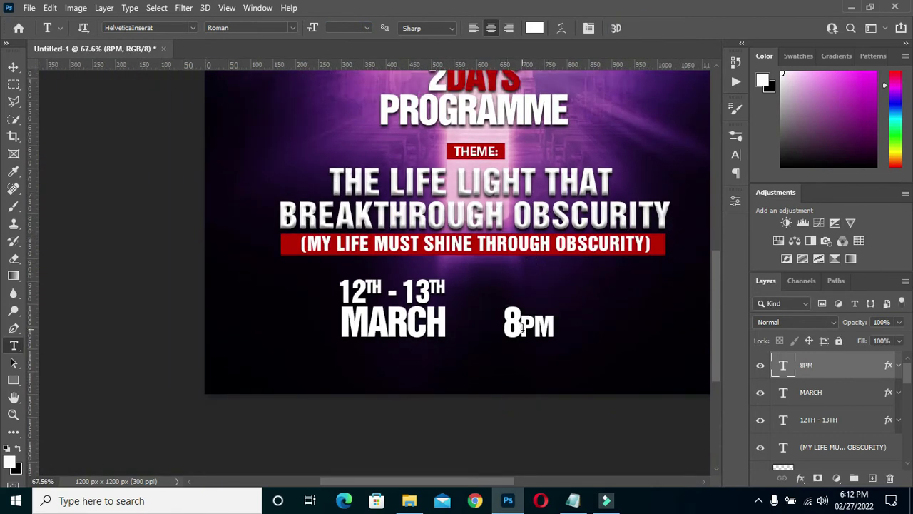
scroll(526, 336, "up", 2)
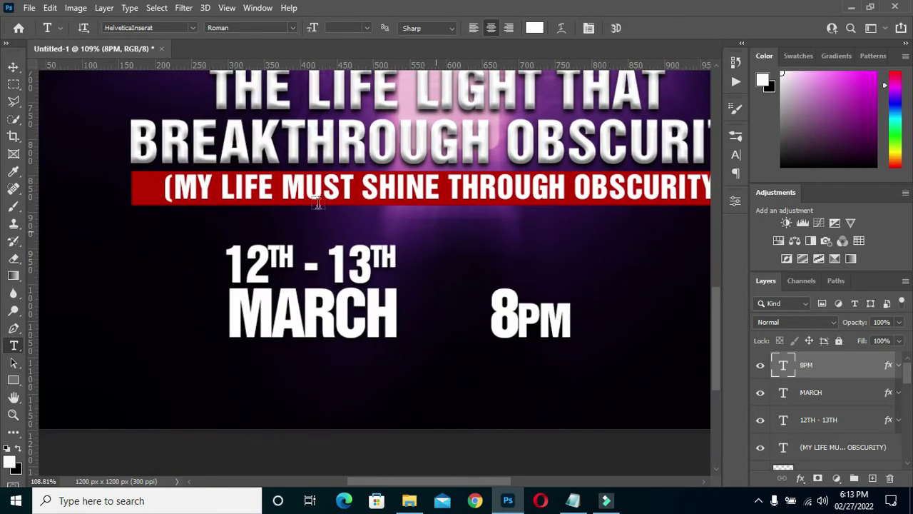
left_click(737, 155)
left_click_drag(663, 186, 663, 185)
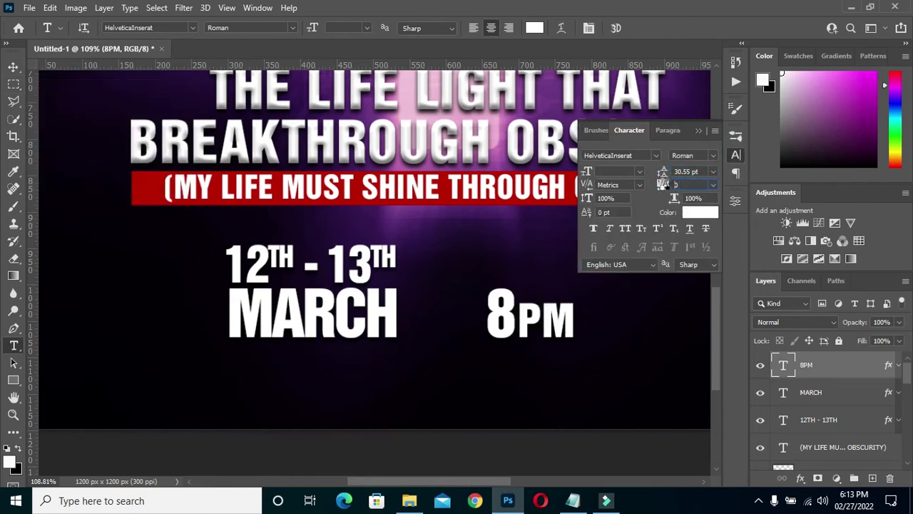
type("-60")
key("Return")
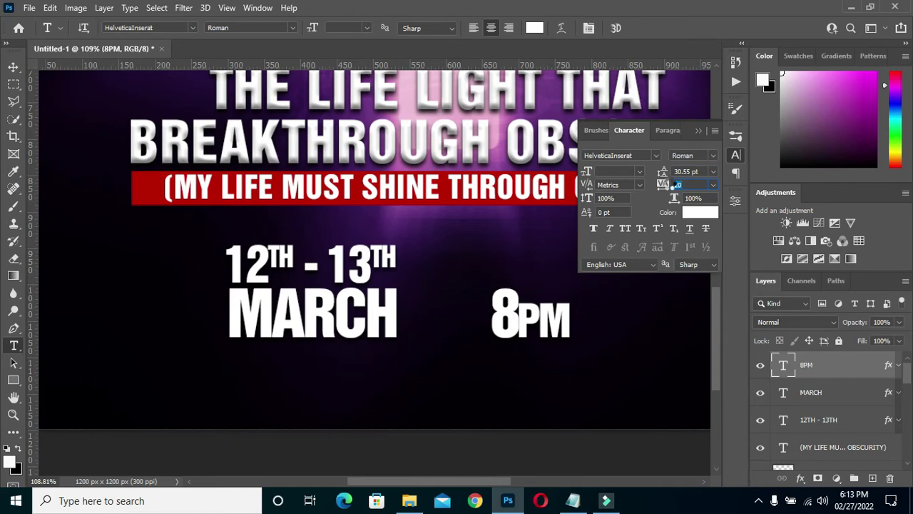
left_click_drag(664, 185, 664, 187)
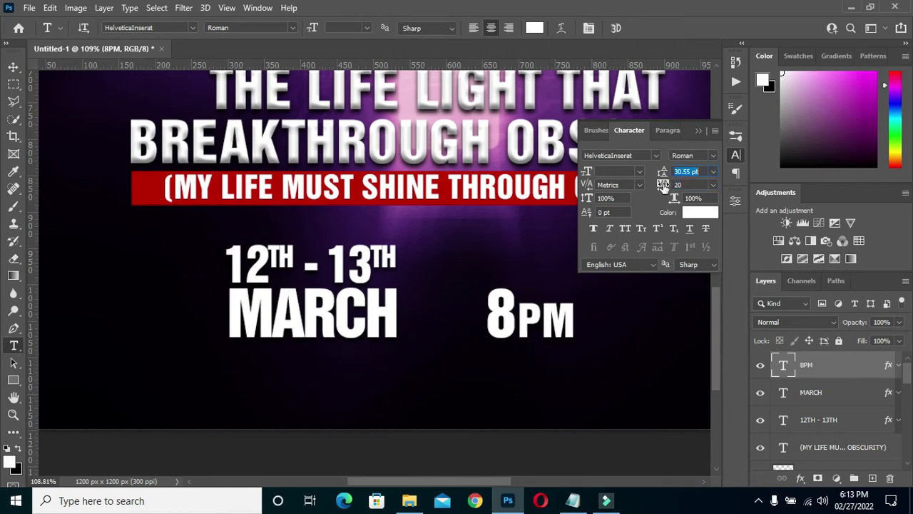
left_click(696, 131)
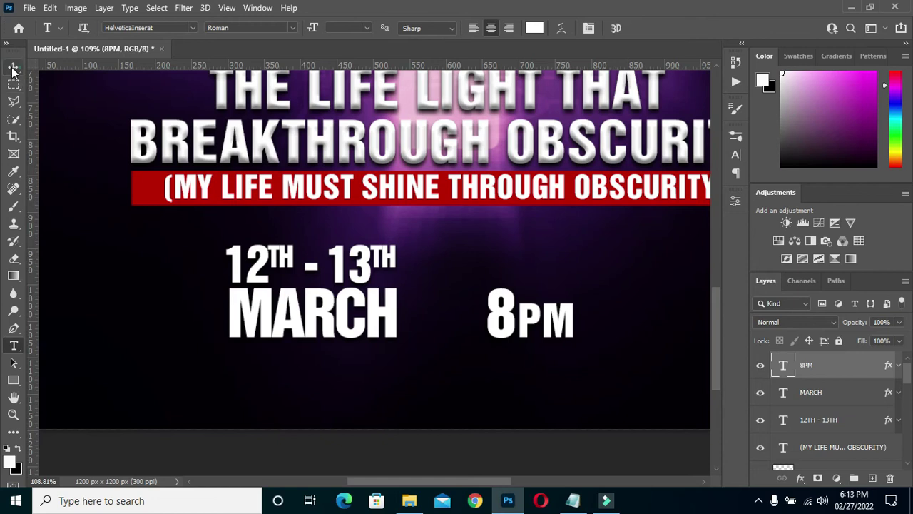
left_click(13, 66)
scroll(478, 298, "down", 2)
Copy DAILY from the notes and place a duplicate of 8PM to its right
left_click(573, 500)
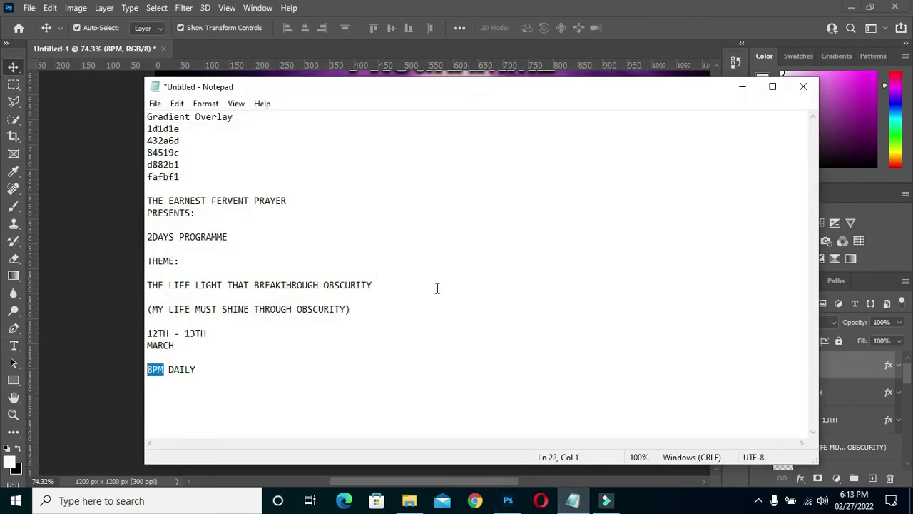
left_click_drag(167, 373, 200, 370)
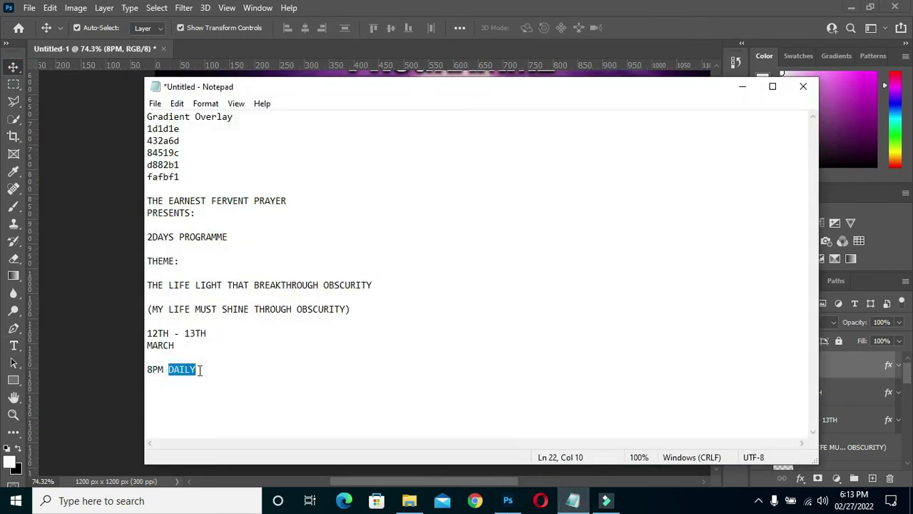
left_click(742, 86)
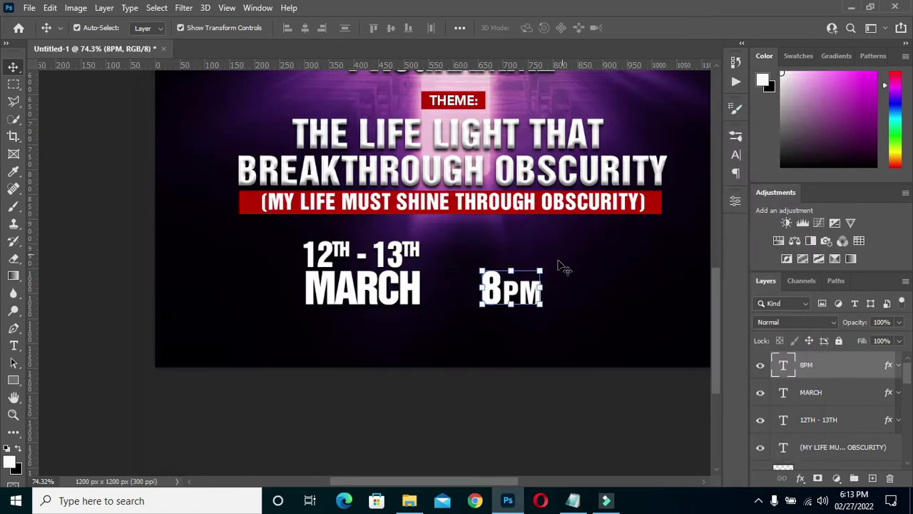
scroll(526, 312, "up", 3)
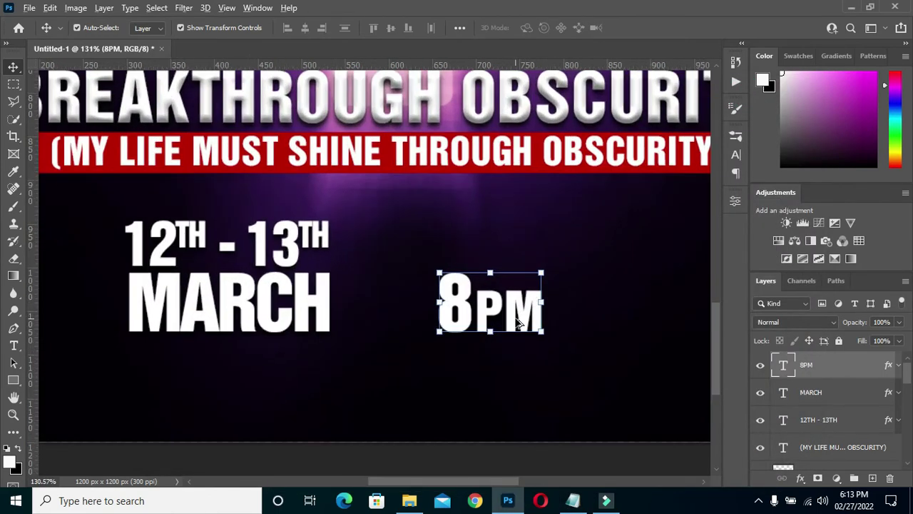
left_click_drag(515, 319, 655, 323)
scroll(578, 322, "down", 2)
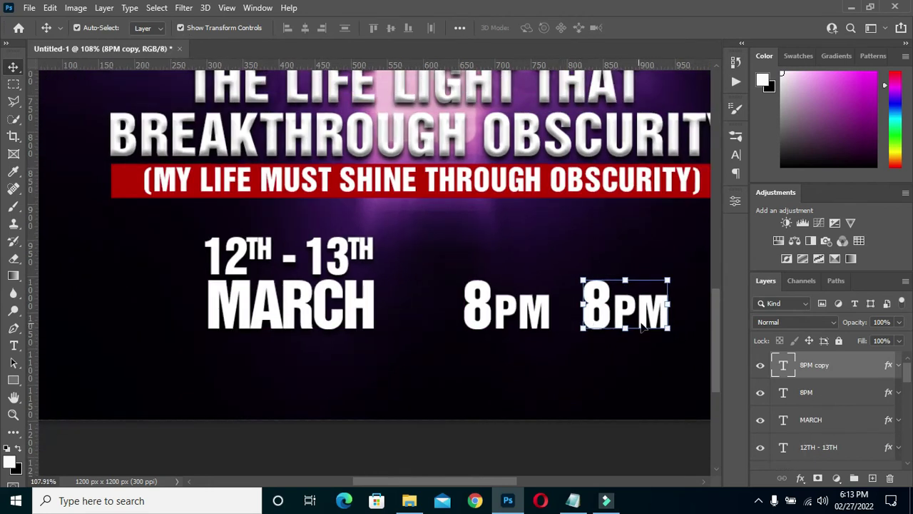
scroll(642, 324, "up", 2)
Change the 8PM copy's text to DAILY
key("t")
left_click(632, 310)
key("ctrl+a")
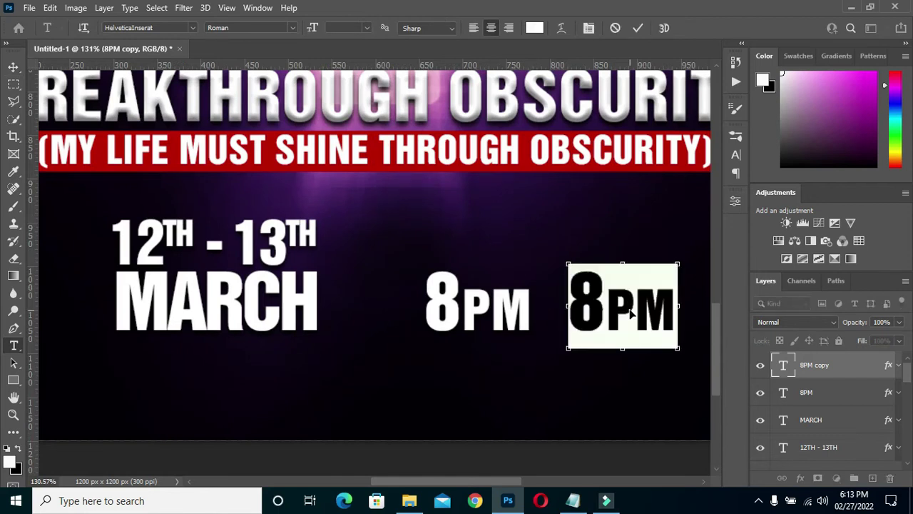
type("DAILY")
scroll(607, 202, "down", 2)
scroll(619, 135, "down", 1)
left_click(641, 30)
Colour the DAILY text deep red (#bb0000)
scroll(580, 264, "down", 1)
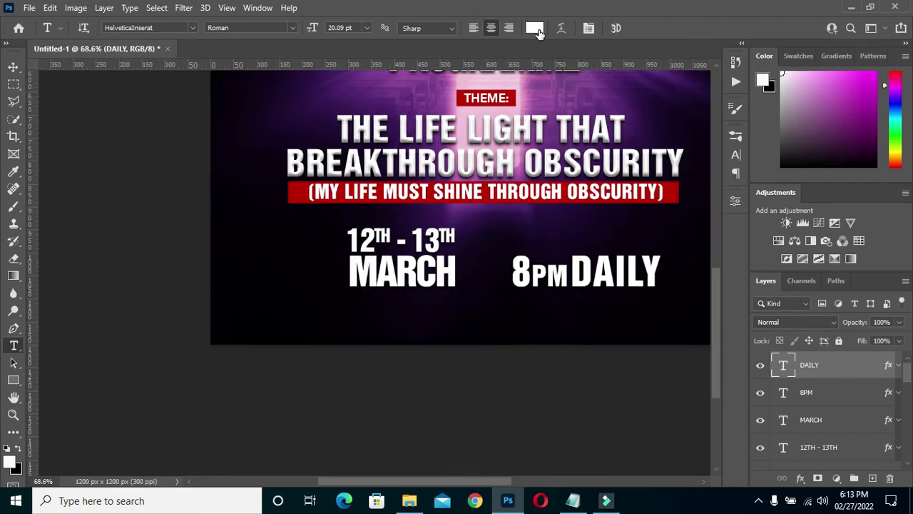
left_click(535, 28)
left_click(295, 191)
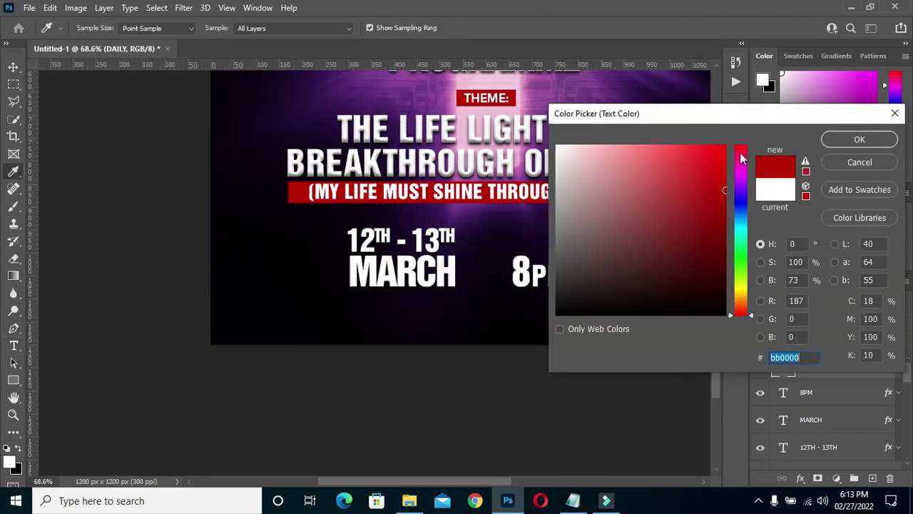
left_click(859, 139)
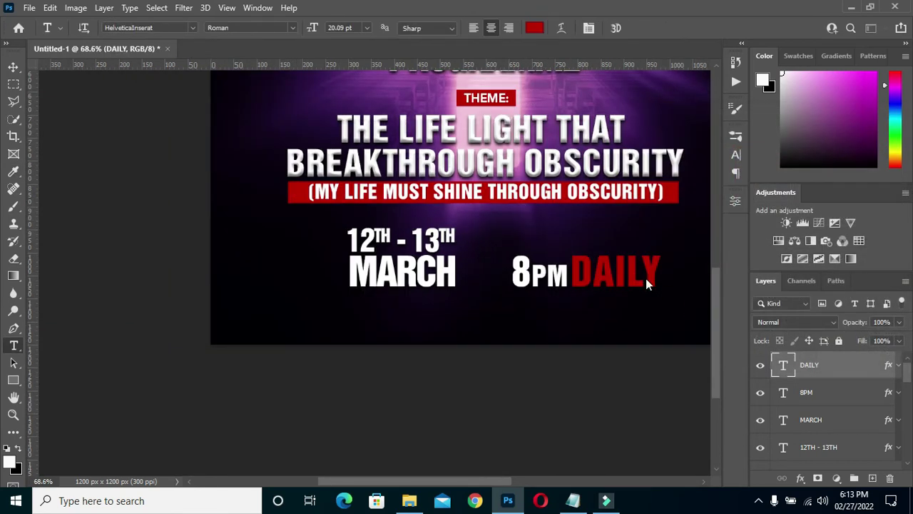
scroll(646, 280, "up", 3)
left_click(12, 66)
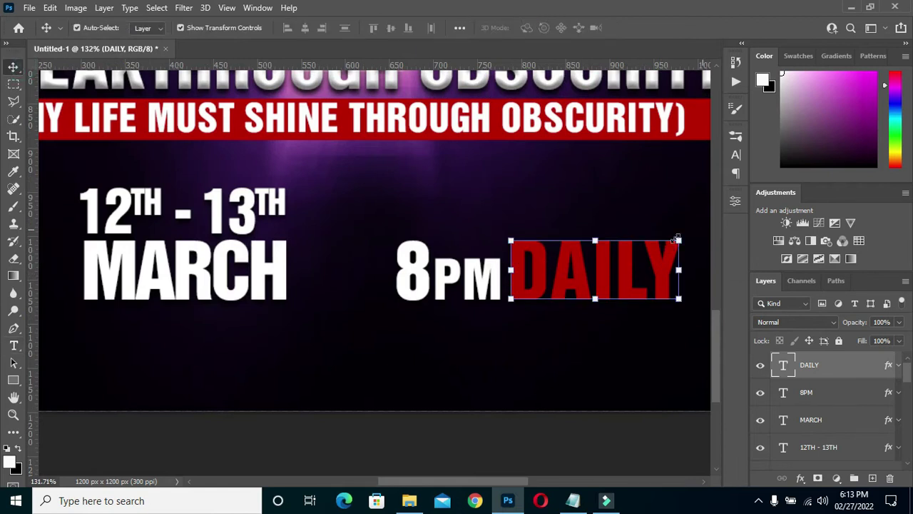
Scale DAILY down to about 35% and place it just after 8PM
left_click_drag(681, 238, 601, 290)
left_click_drag(543, 307, 587, 292)
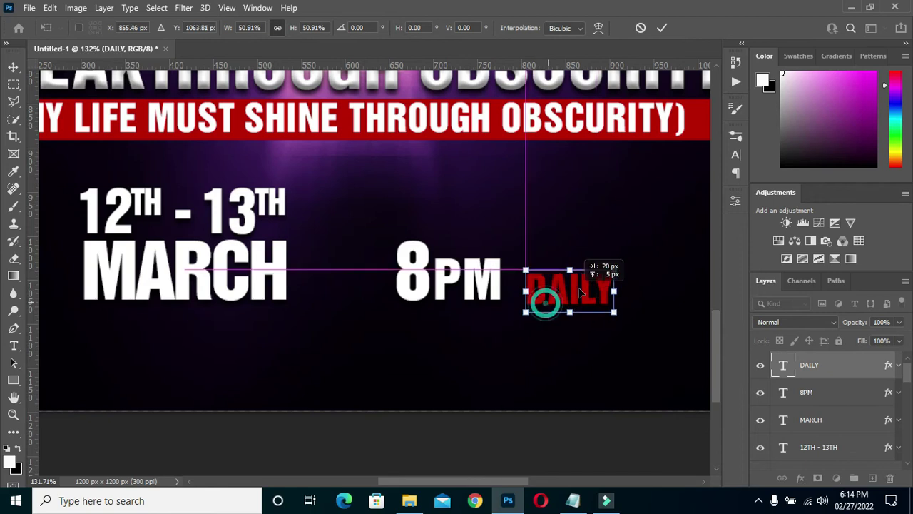
left_click_drag(594, 258, 592, 270)
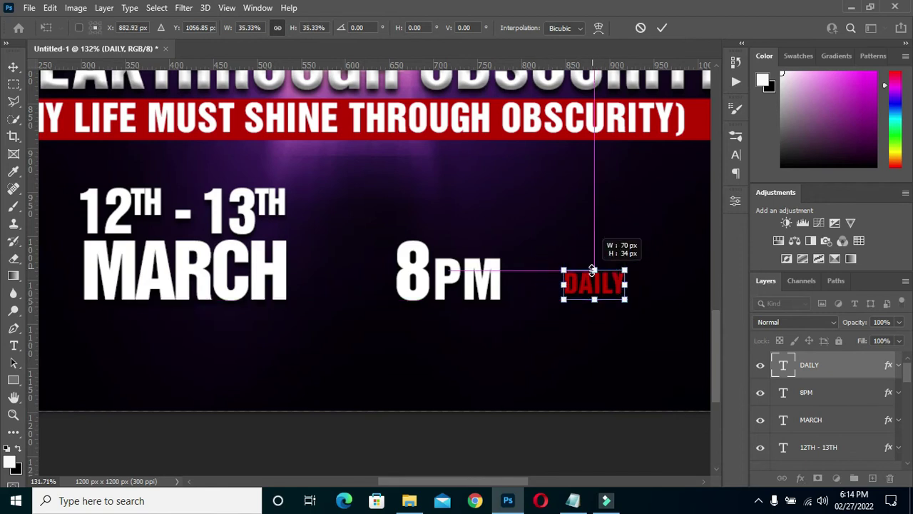
scroll(608, 279, "up", 3)
scroll(591, 292, "down", 2)
left_click_drag(590, 293, 560, 289)
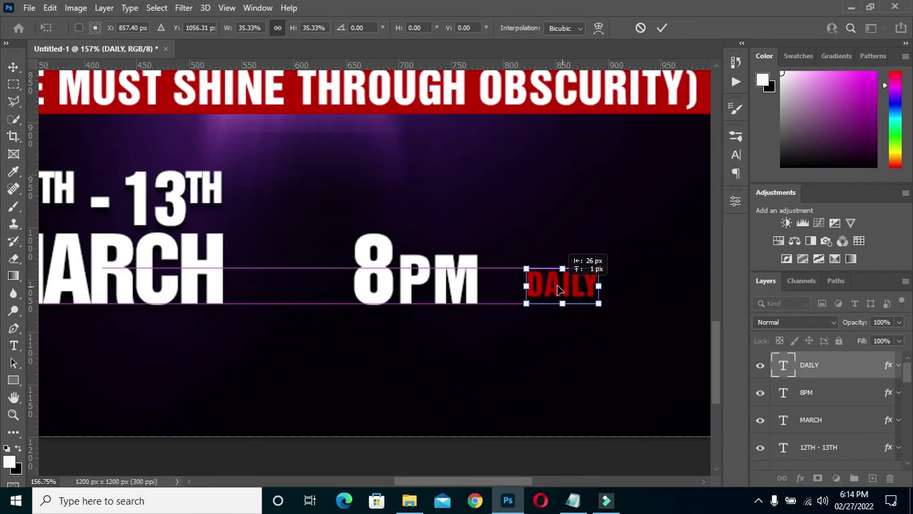
left_click_drag(560, 289, 551, 289)
left_click(662, 28)
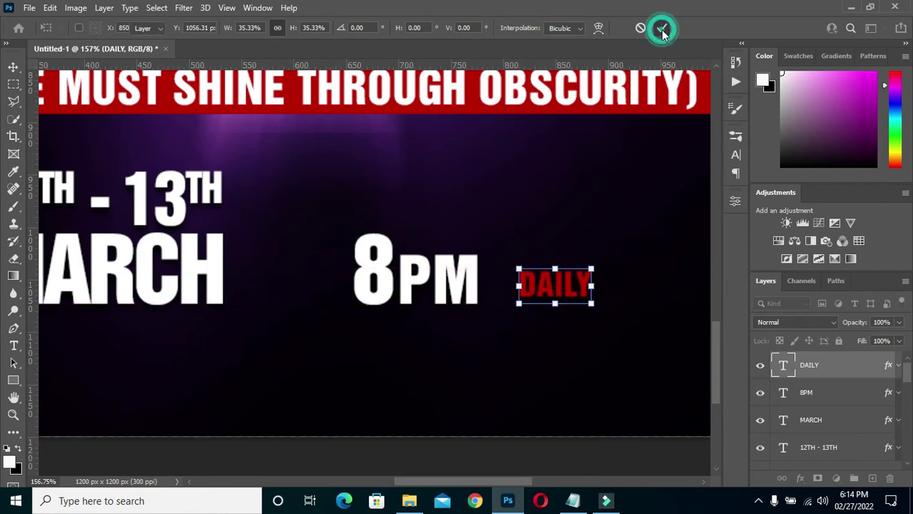
Move DAILY down so it sits on the 8PM baseline
left_click(817, 394)
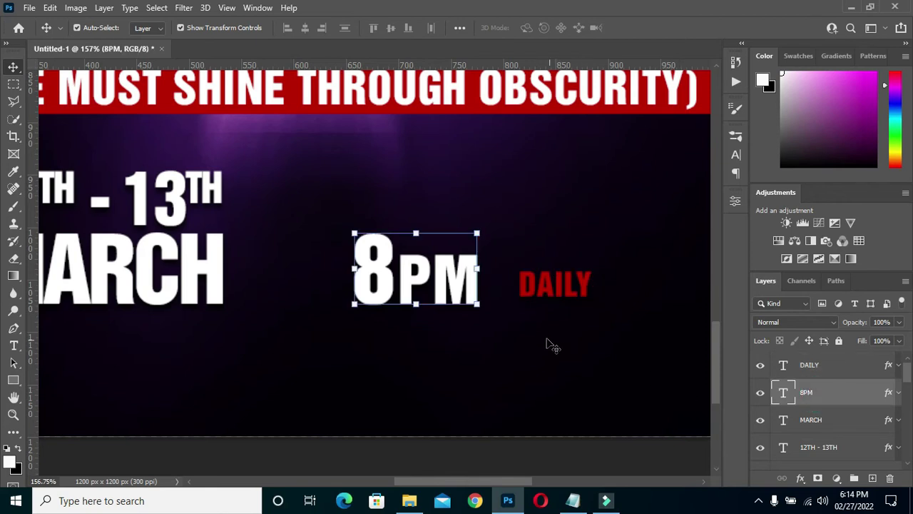
scroll(548, 326, "down", 2)
left_click_drag(542, 303, 516, 309)
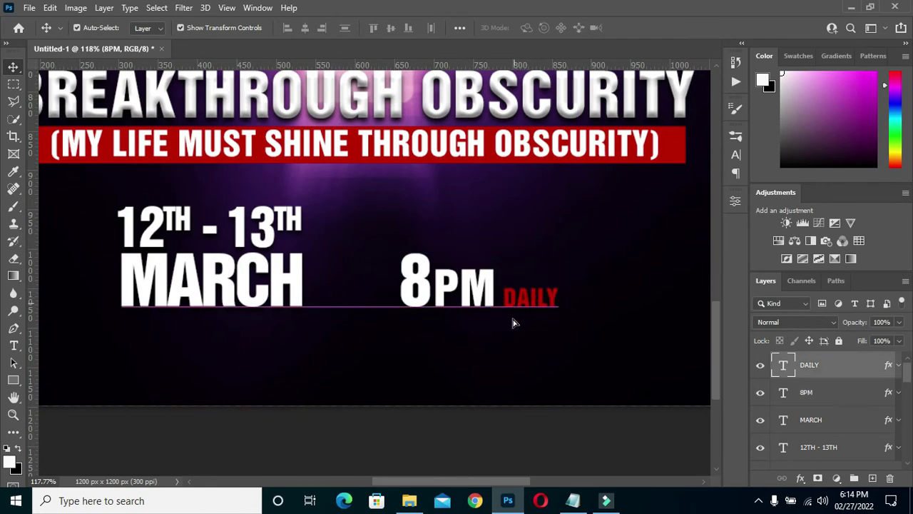
scroll(581, 318, "down", 2)
scroll(594, 307, "down", 2)
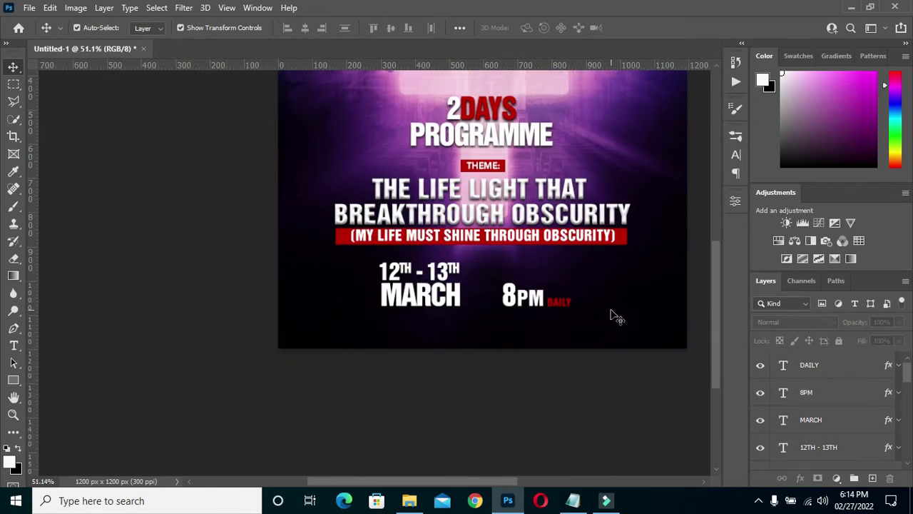
scroll(611, 316, "down", 1)
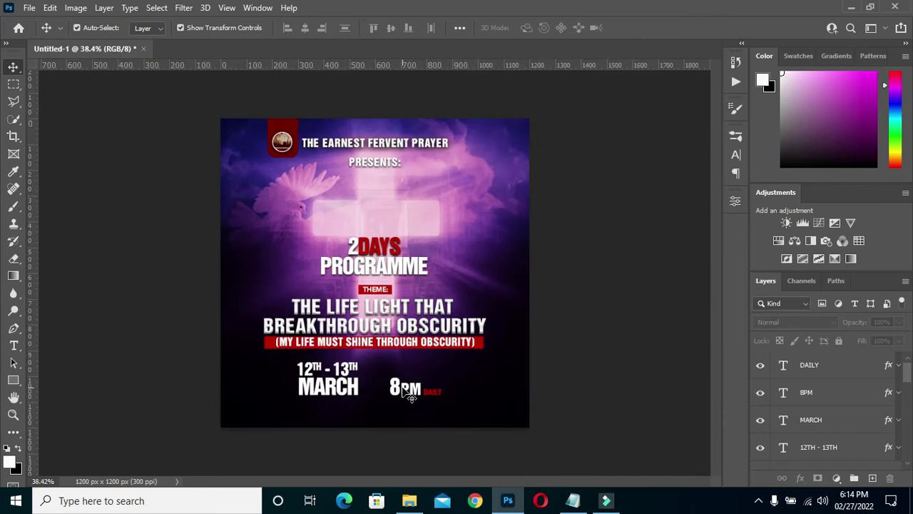
scroll(406, 399, "up", 2)
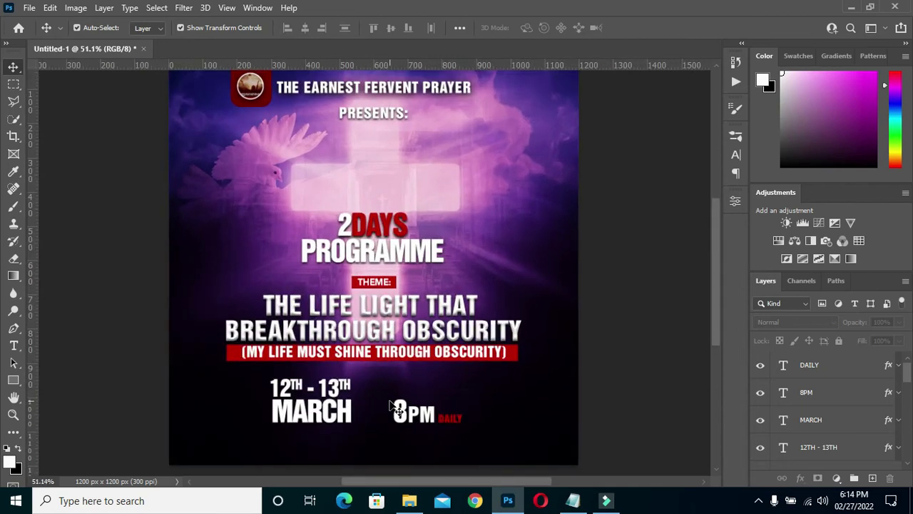
scroll(399, 411, "up", 1)
scroll(423, 428, "down", 1)
scroll(426, 430, "up", 1)
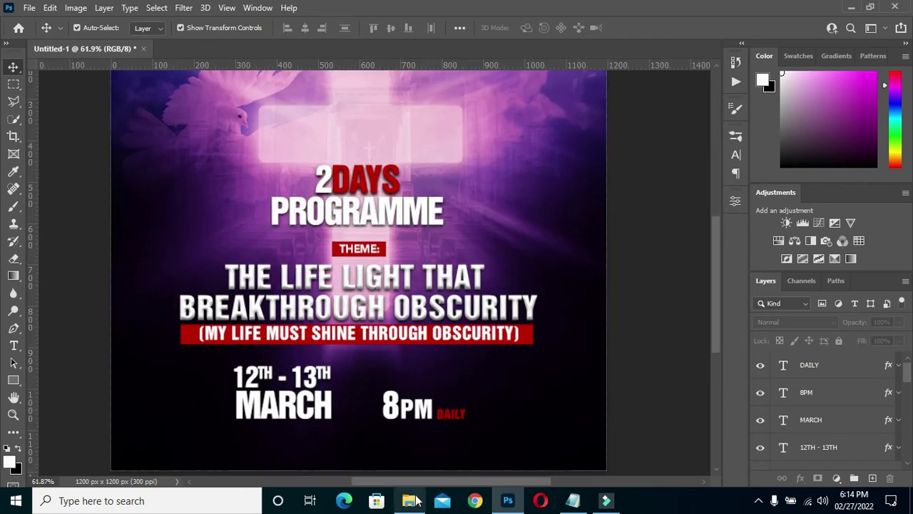
Open Tutorial resources > Youth as an Ambassador and drag the 8004-200 clock image into the flyer
left_click(411, 501)
left_click(218, 169)
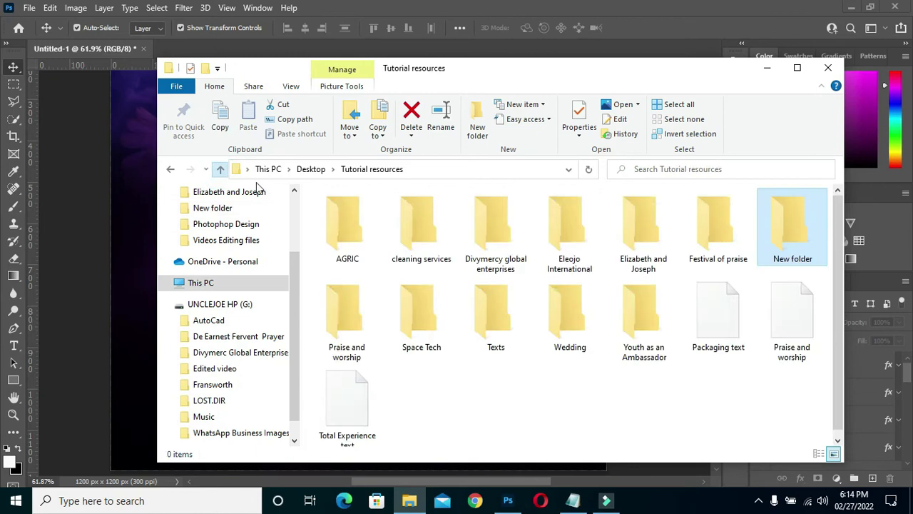
double_click(344, 324)
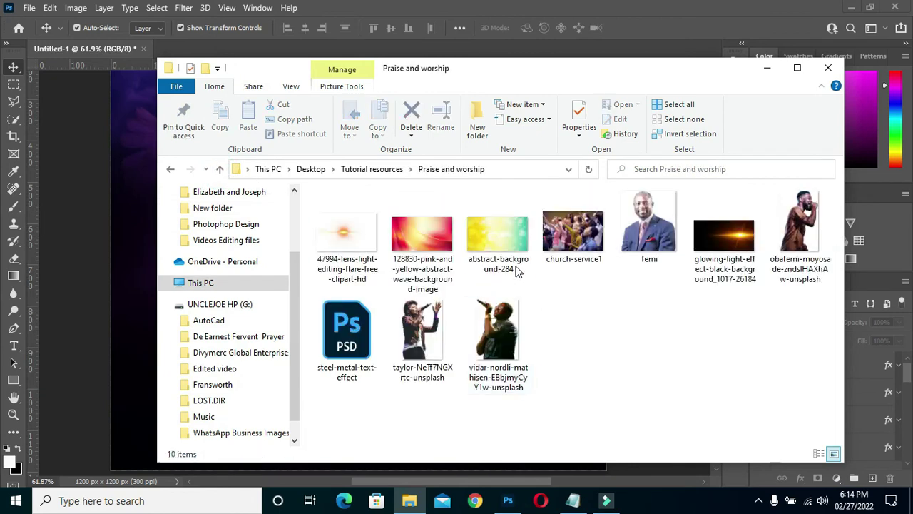
left_click(219, 172)
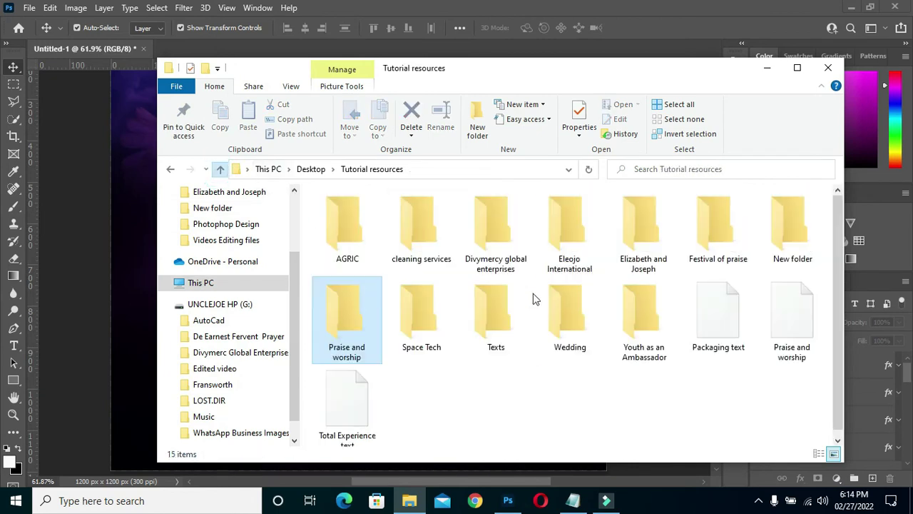
double_click(644, 323)
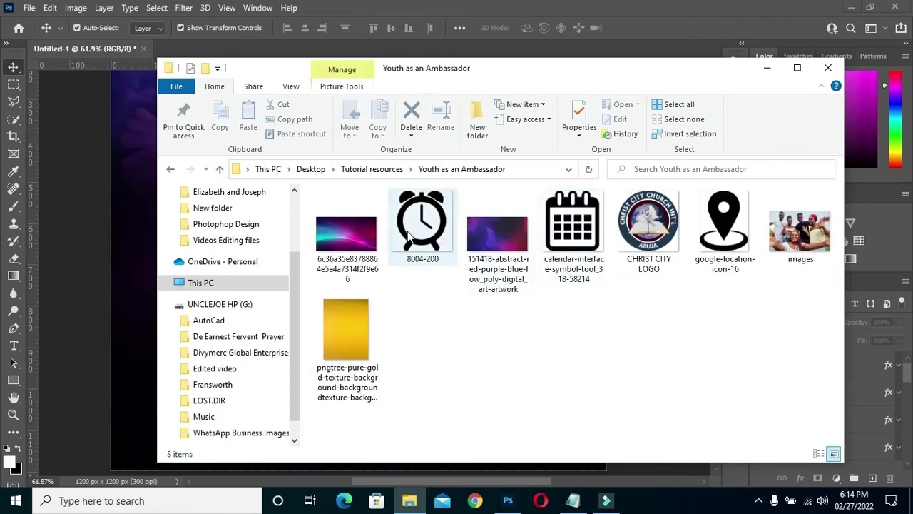
left_click(440, 224)
mouse_move(439, 224)
left_mouse_down()
mouse_move(120, 330)
mouse_move(387, 310)
left_mouse_up()
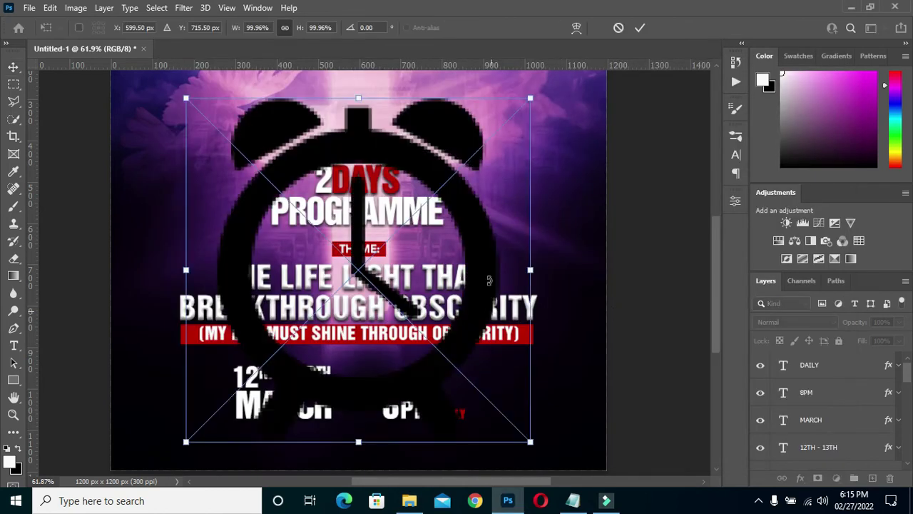
Commit the placed clock image and move its layer between 8PM and MARCH
key("ctrl+0")
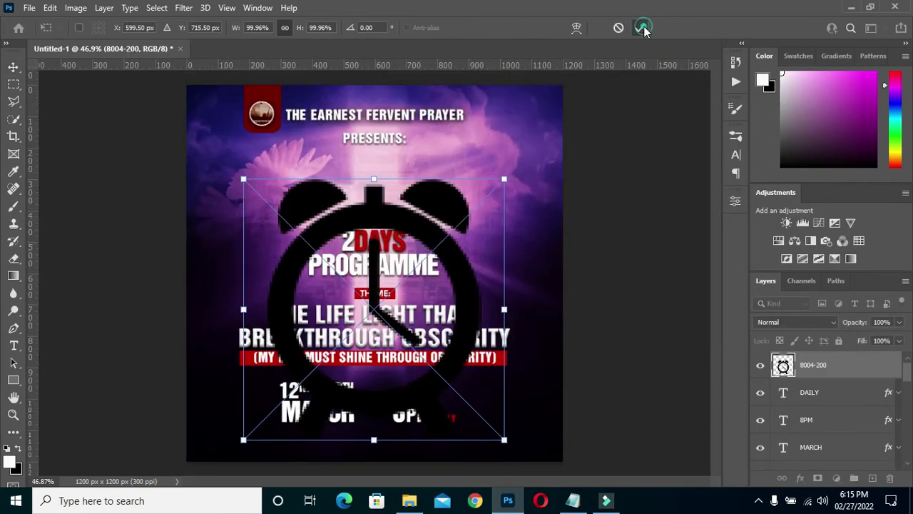
left_click(641, 27)
left_click_drag(824, 365, 820, 428)
key("ctrl+minus")
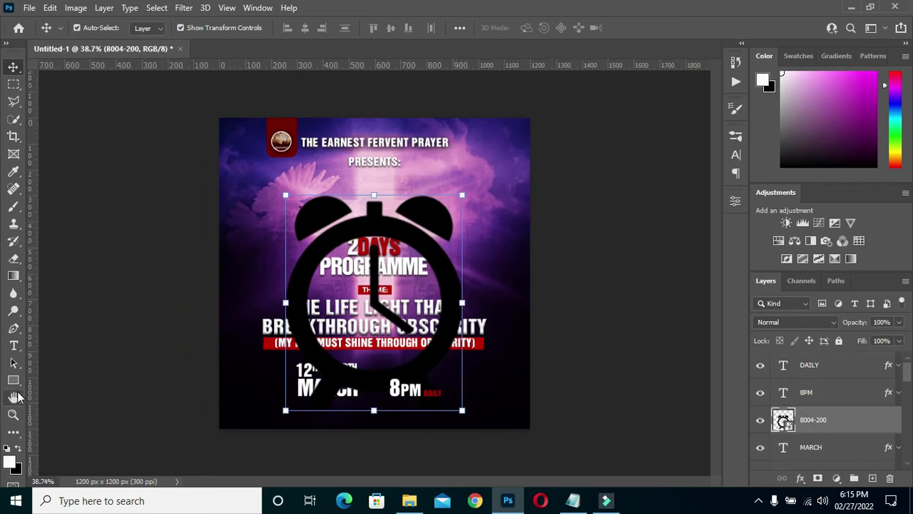
Shrink the clock to a small icon about 45 × 45 px just left of 8PM
left_click(374, 194)
left_click_drag(383, 273, 351, 367)
scroll(356, 378, "up", 2)
scroll(369, 380, "up", 2)
scroll(321, 348, "up", 2)
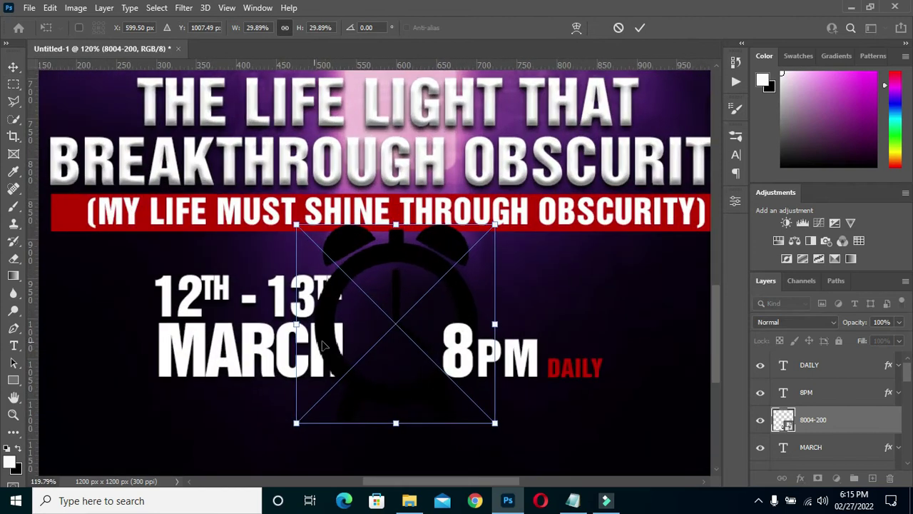
left_click_drag(419, 326, 484, 339)
mouse_move(560, 378)
left_mouse_down()
mouse_move(391, 298)
mouse_move(403, 356)
left_mouse_up()
Turn the clock icon white with Hue/Saturation Lightness +100
left_click(640, 28)
left_click(76, 8)
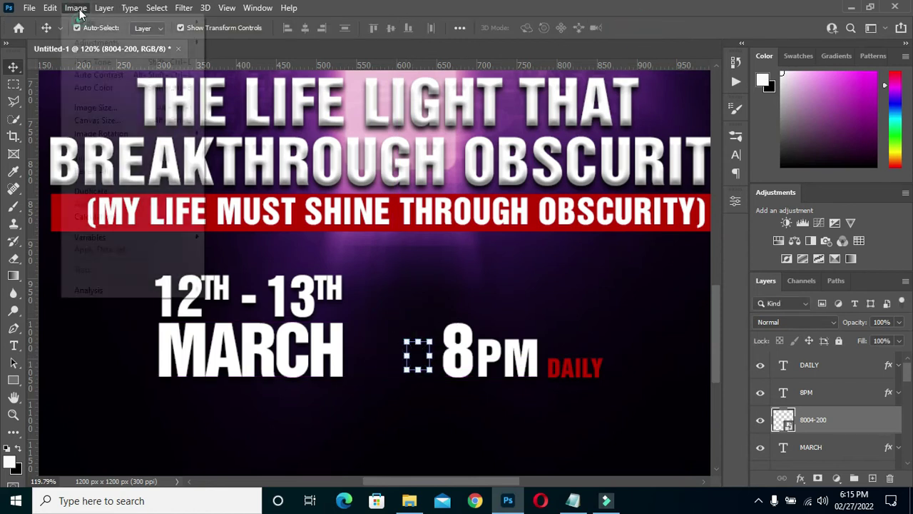
left_click(275, 112)
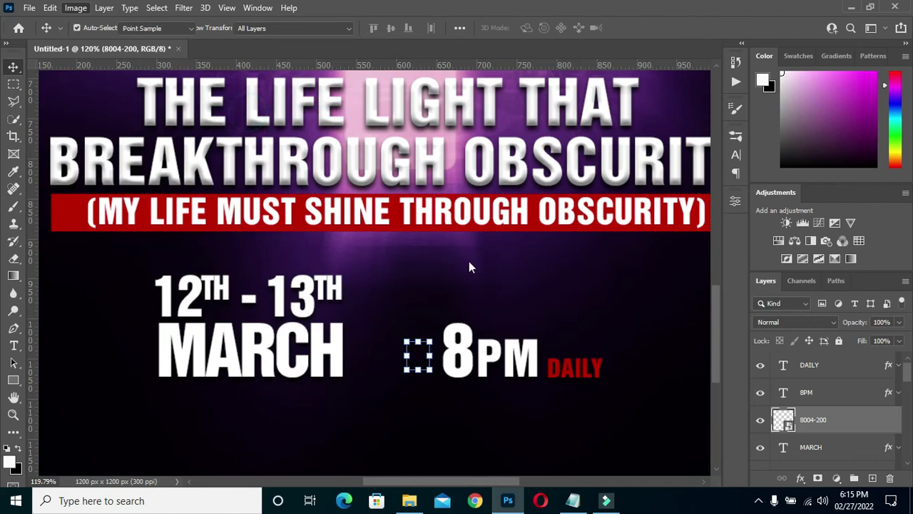
left_click_drag(420, 229, 484, 229)
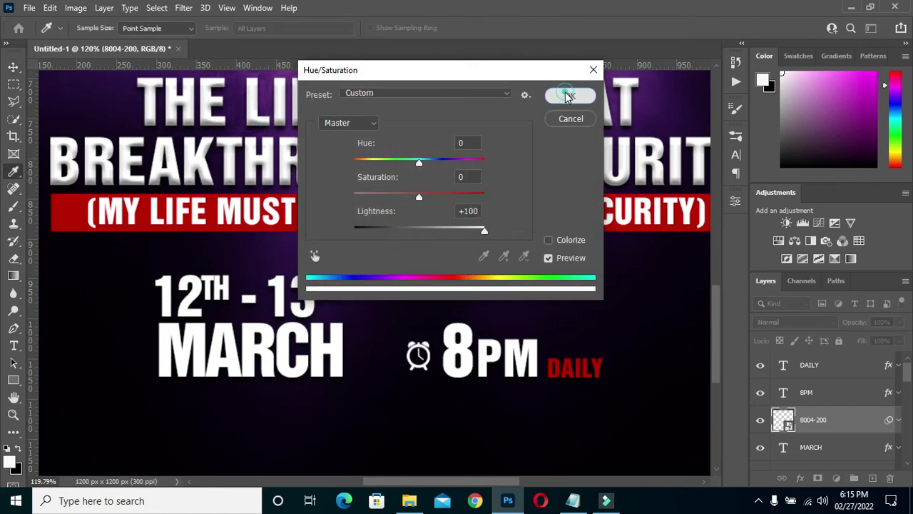
left_click(570, 95)
Collapse the clock's smart filter list and select the MY LIFE MUST SHINE THROUGH OBSCURITY layer
scroll(476, 279, "down", 2)
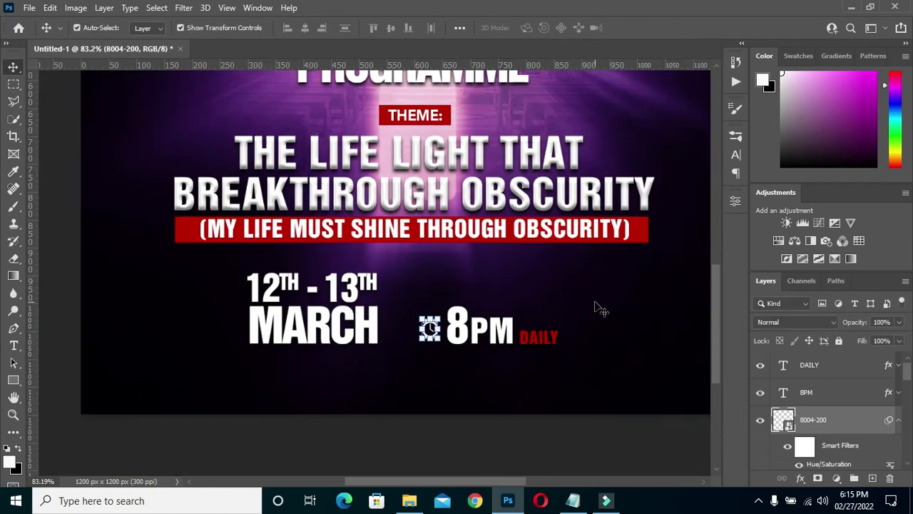
left_click(898, 422)
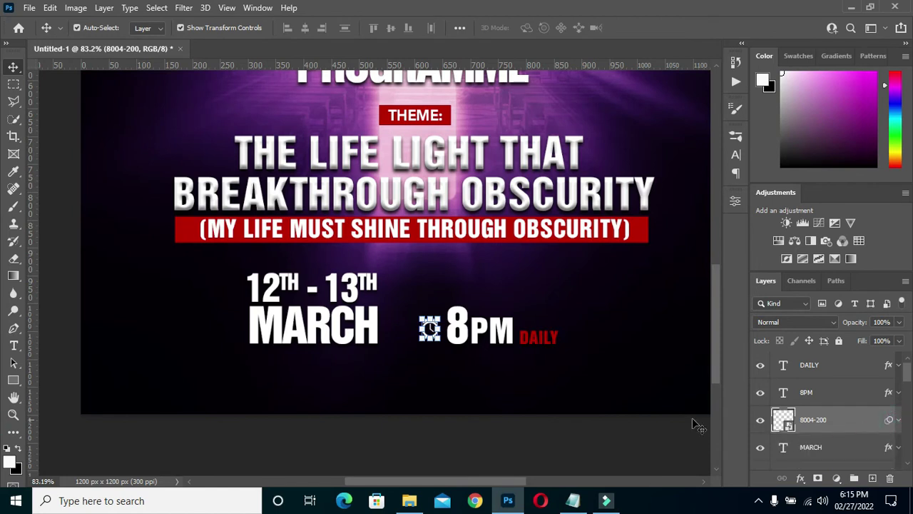
scroll(693, 422, "down", 1)
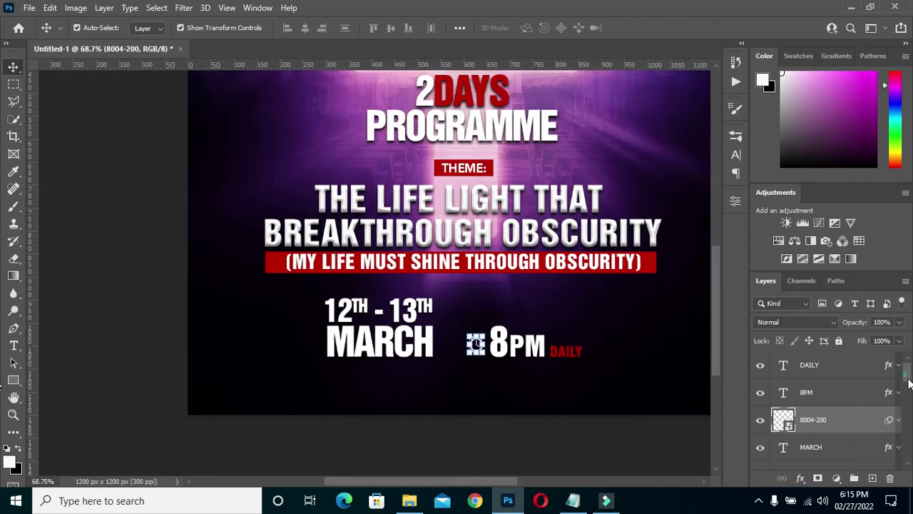
left_click_drag(909, 383, 909, 394)
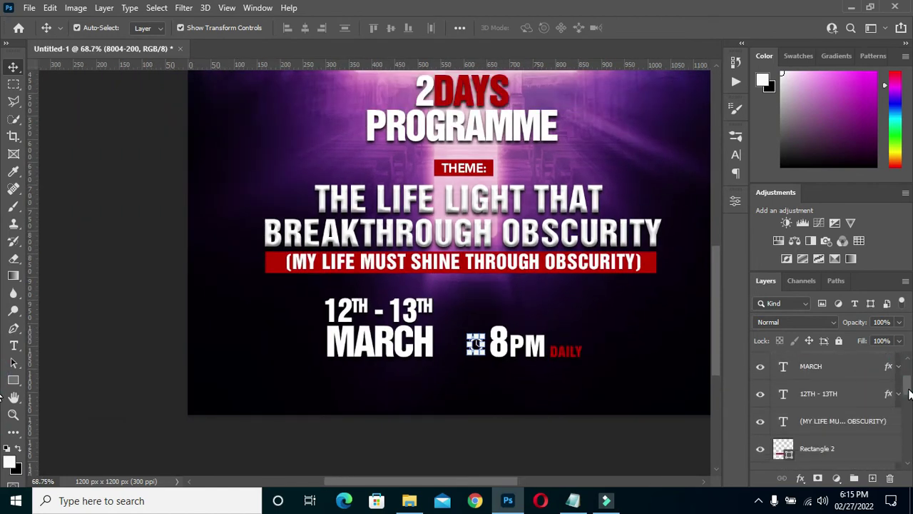
left_click(835, 421)
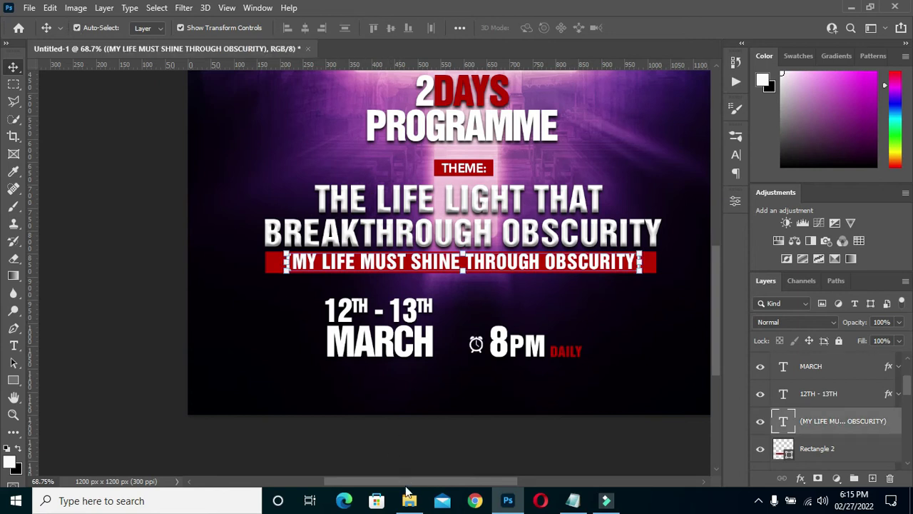
Bring in the calendar icon image and shrink it to about 7% beside the March date
left_click(409, 500)
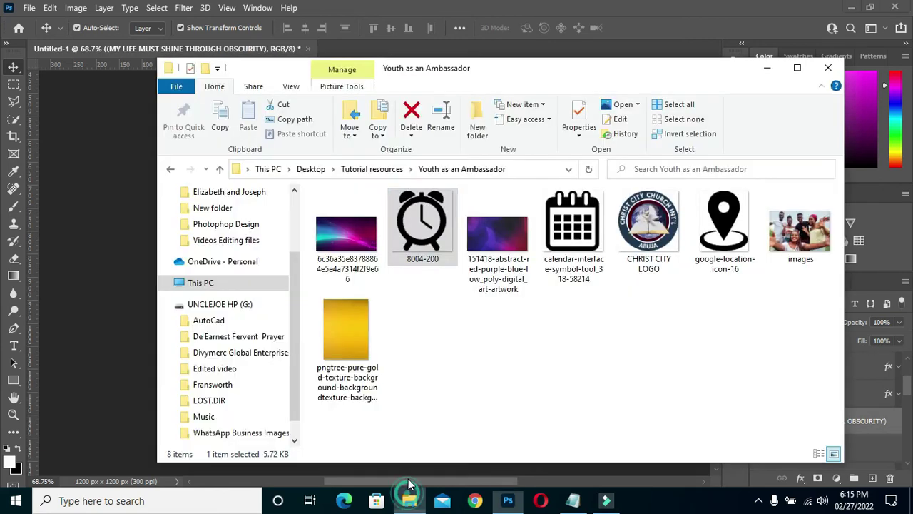
left_click(576, 235)
left_click(74, 348)
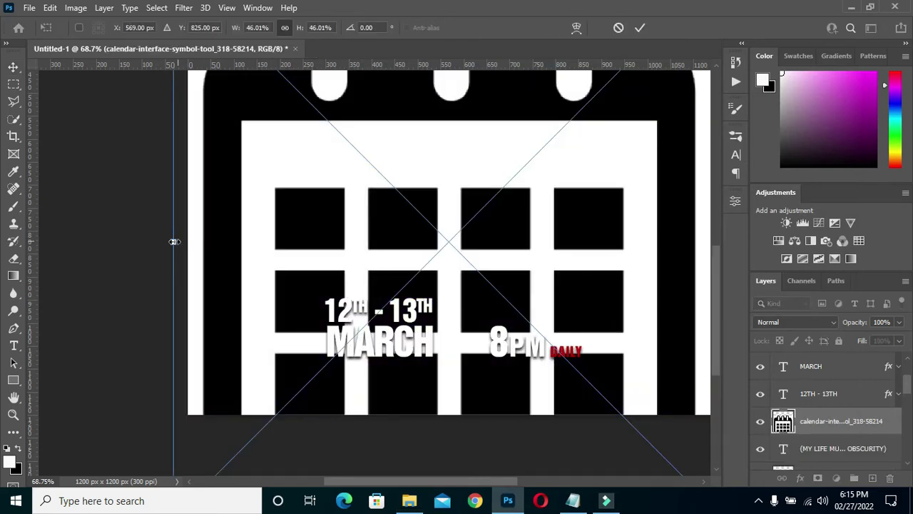
mouse_move(173, 242)
left_mouse_down()
mouse_move(518, 241)
mouse_move(335, 293)
left_mouse_up()
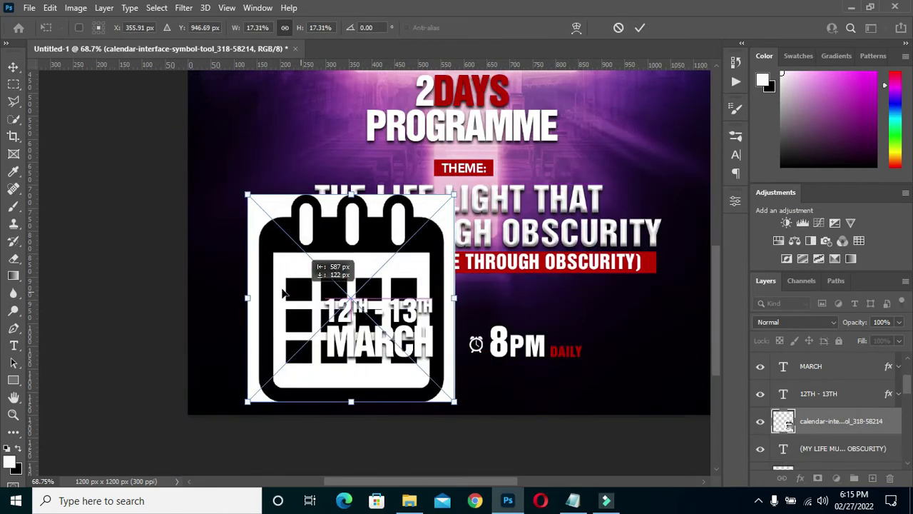
mouse_move(439, 397)
left_mouse_down()
mouse_move(308, 306)
mouse_move(283, 330)
left_mouse_up()
scroll(283, 330, "up", 2)
scroll(284, 329, "up", 2)
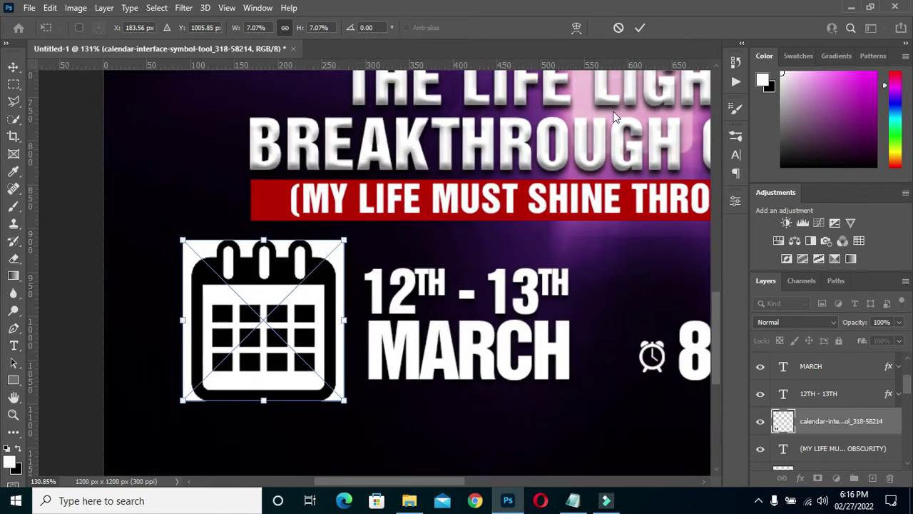
left_click(640, 27)
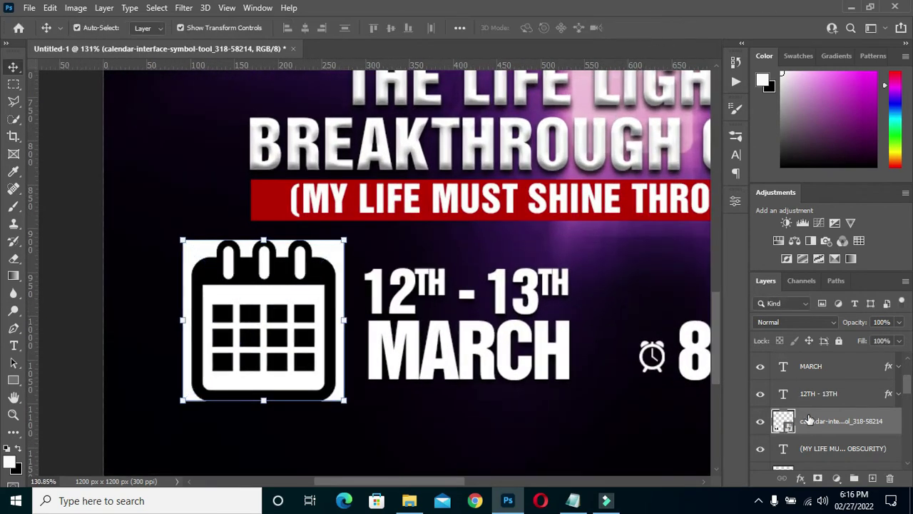
Rasterize the calendar layer and pick the Magic Wand tool
right_click(809, 419)
left_click(695, 256)
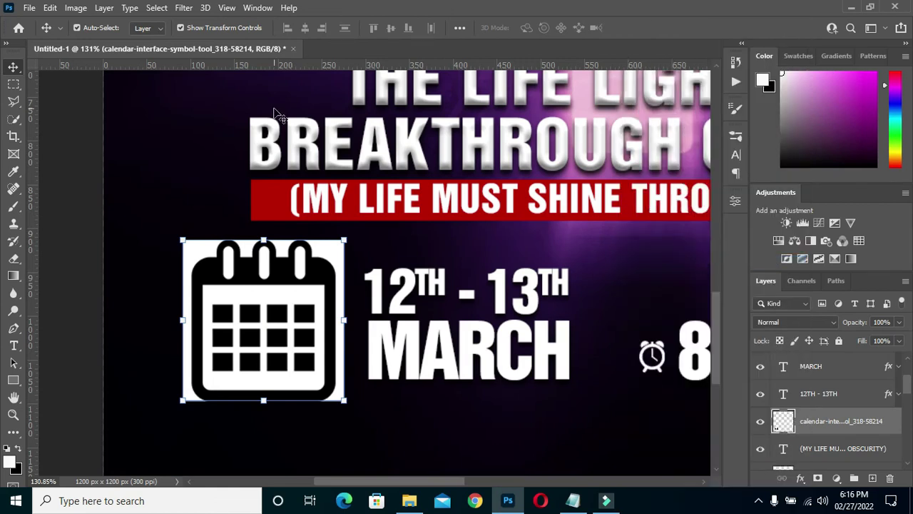
right_click(14, 119)
left_click(64, 131)
right_click(14, 119)
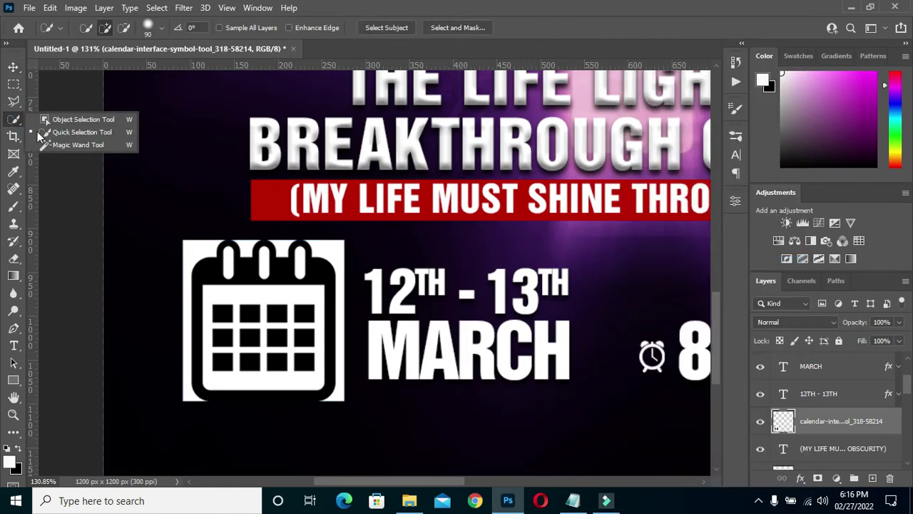
Delete the calendar's white background and ring gaps using Magic Wand selections, then deselect
left_click(70, 147)
left_click(193, 251)
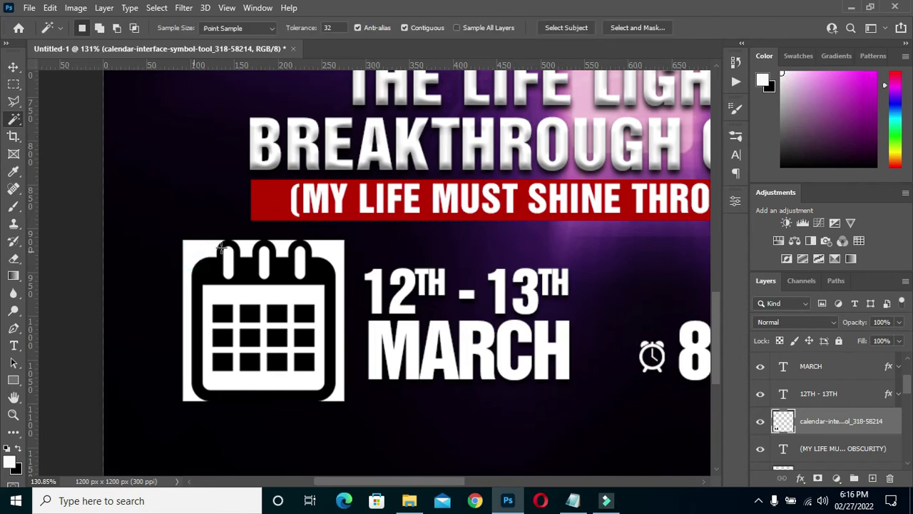
left_click(332, 256, "shift")
left_click(281, 243, "shift")
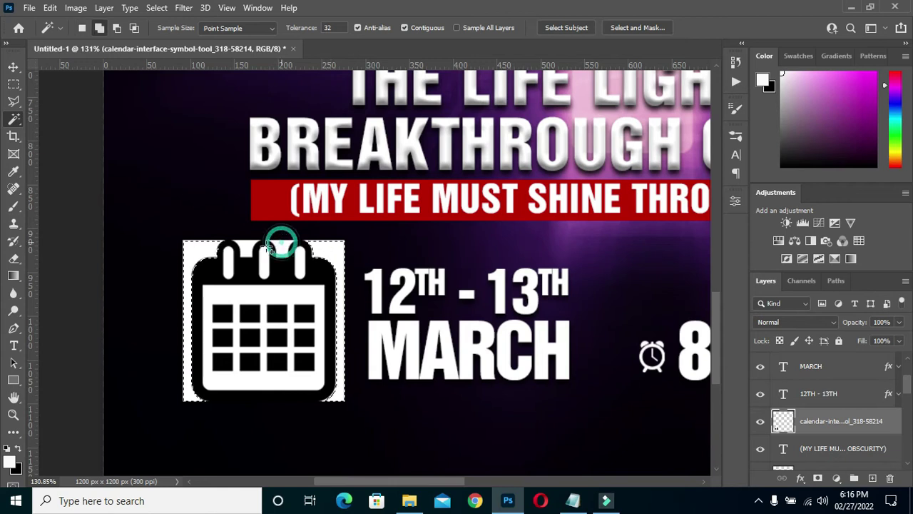
left_click(246, 246, "shift")
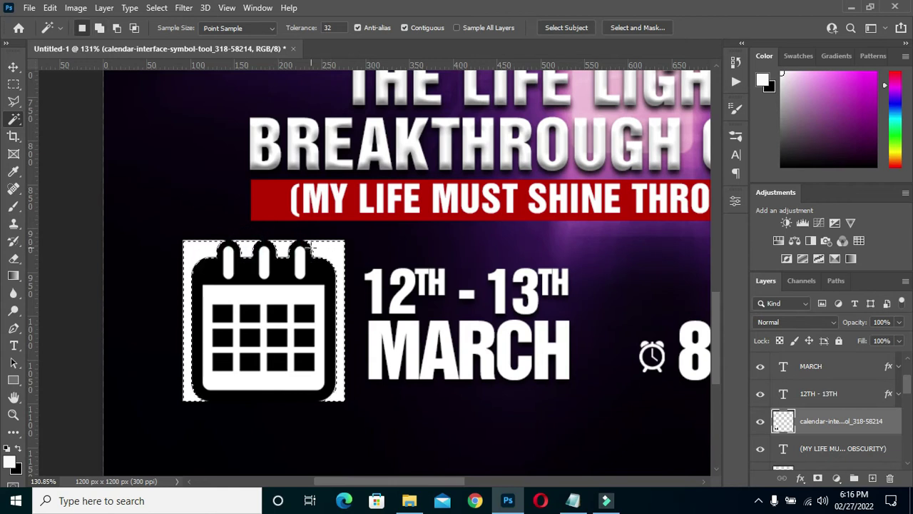
key("Delete")
key("ctrl+d")
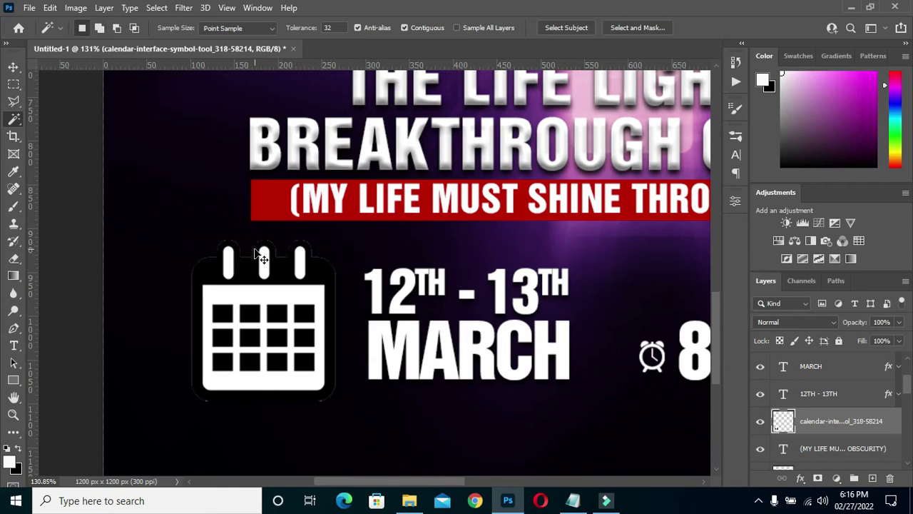
left_click(14, 66)
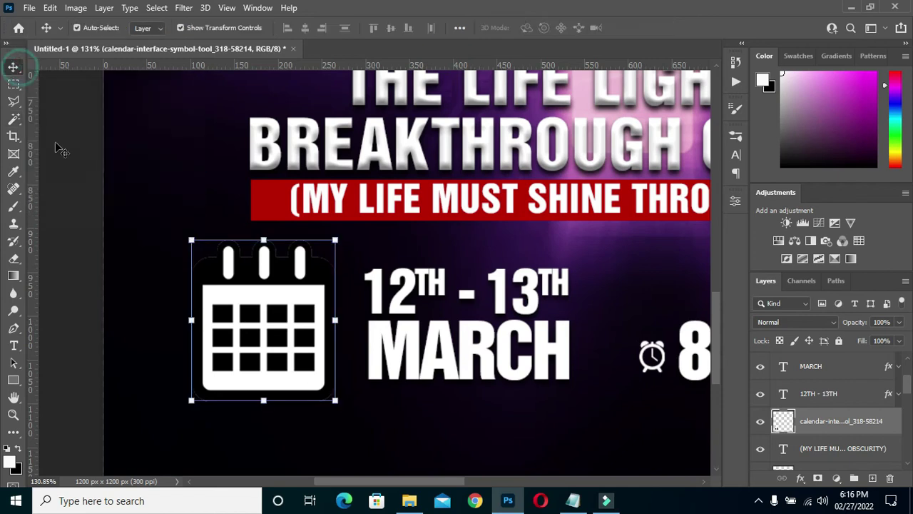
Scale the calendar icon to about 24% and place it just left of MARCH
scroll(328, 299, "down", 1)
scroll(328, 300, "down", 1)
scroll(291, 299, "up", 2)
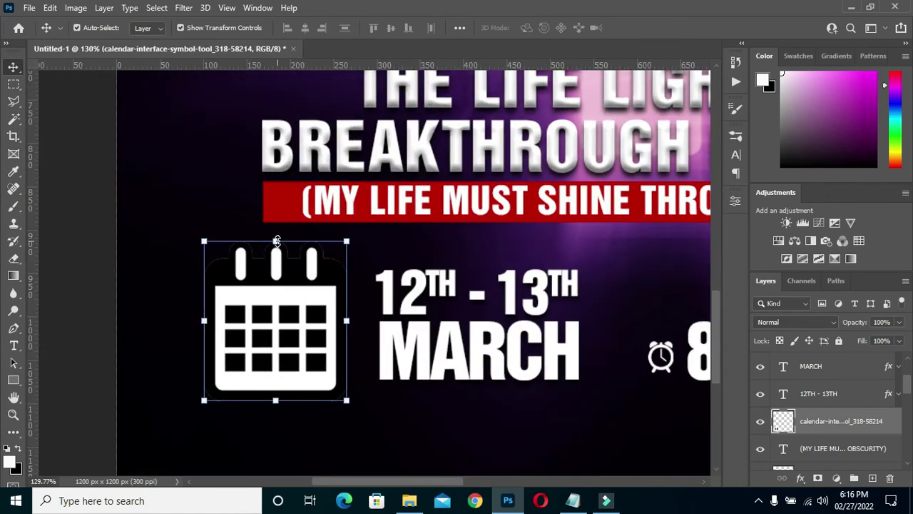
left_click_drag(276, 241, 277, 351)
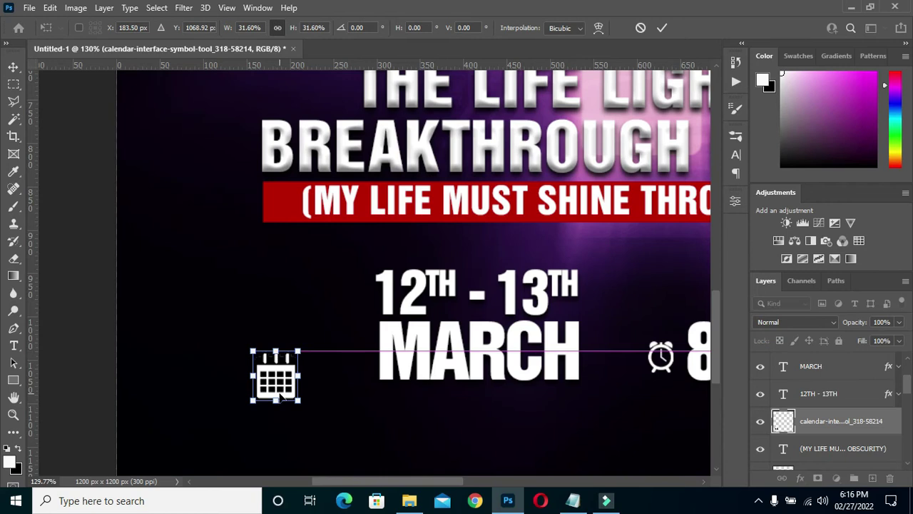
left_click_drag(276, 399, 292, 359)
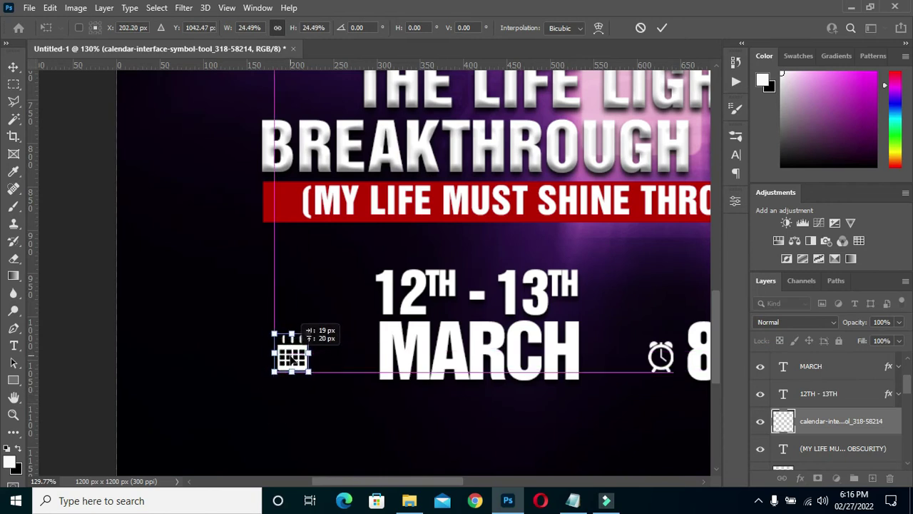
scroll(316, 327, "down", 1)
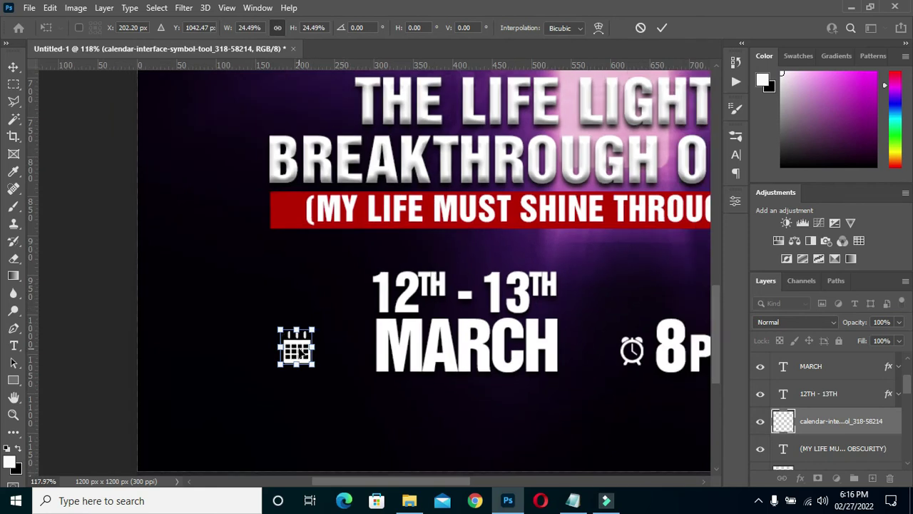
left_click_drag(303, 353, 344, 352)
left_click(662, 27)
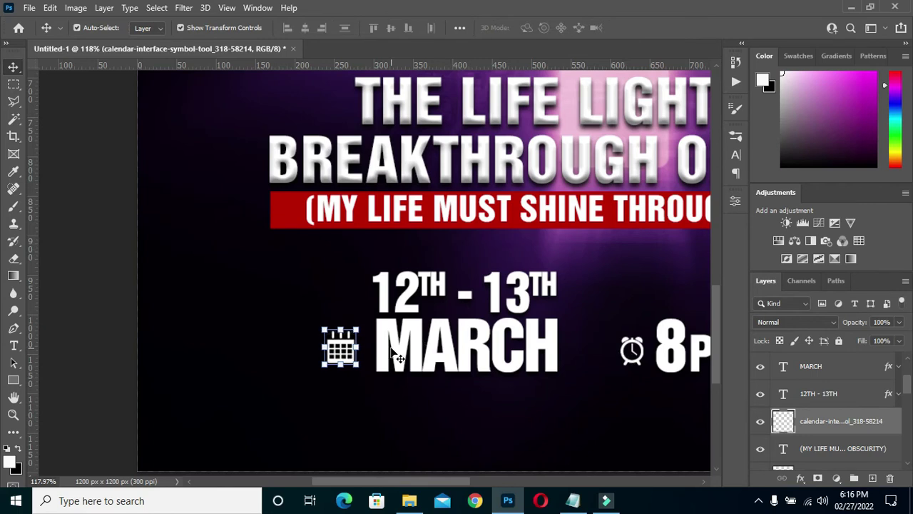
scroll(397, 357, "down", 3)
scroll(386, 353, "down", 2)
left_click(183, 336)
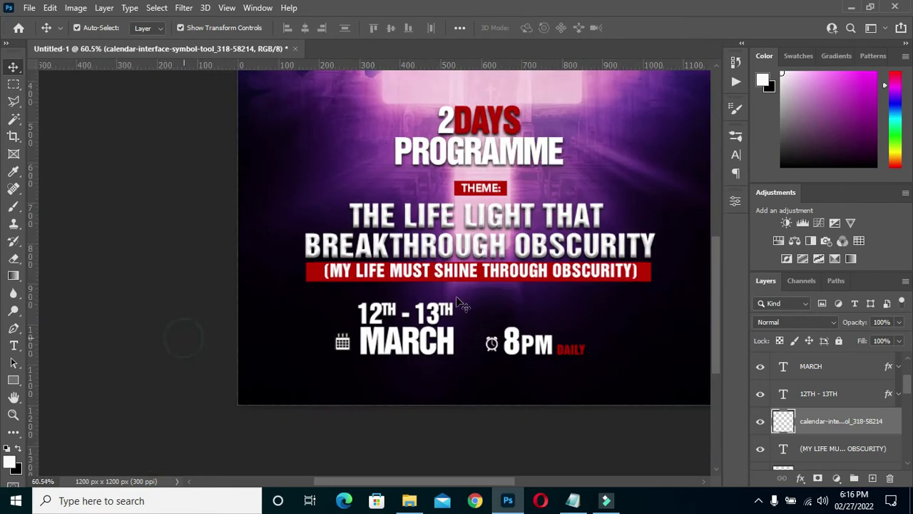
scroll(183, 337, "down", 2)
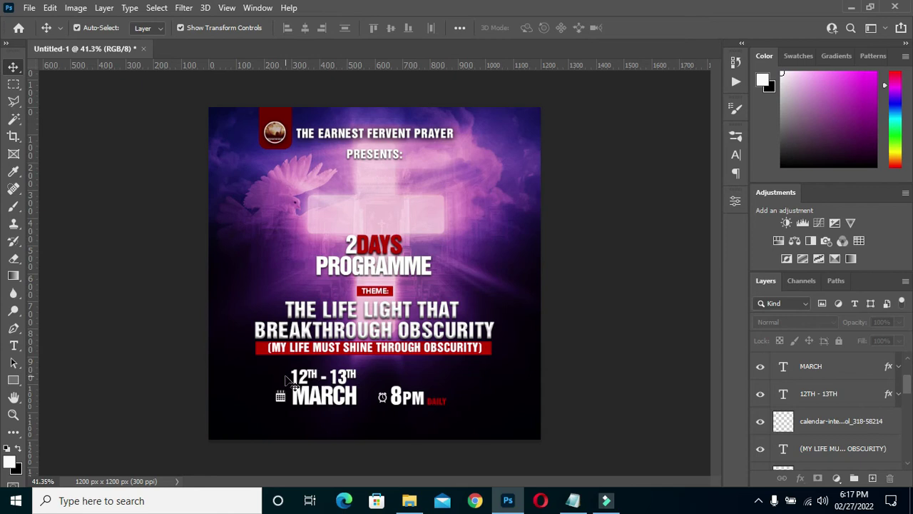
Group the DAILY, 8PM and 8004-200 layers into a group named TIME
left_click_drag(908, 383, 908, 381)
scroll(833, 366, "up", 2)
left_click(832, 364)
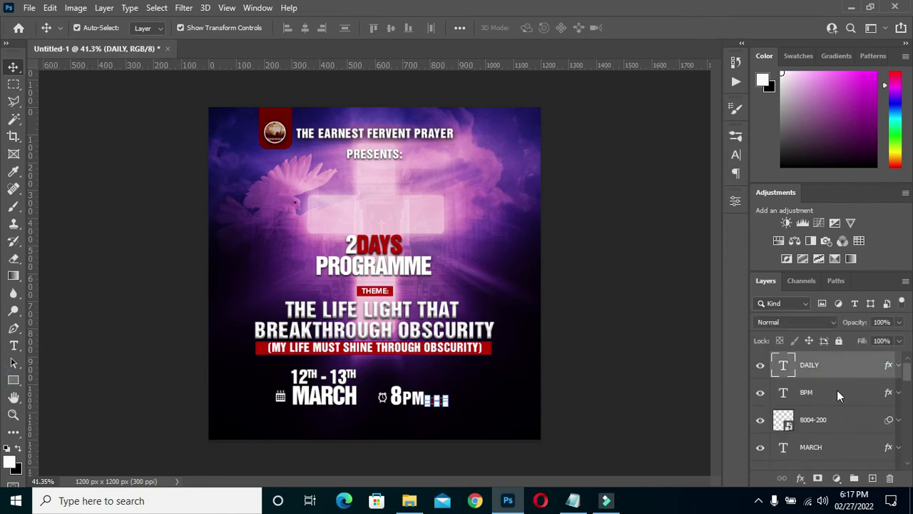
left_click(826, 421, "shift")
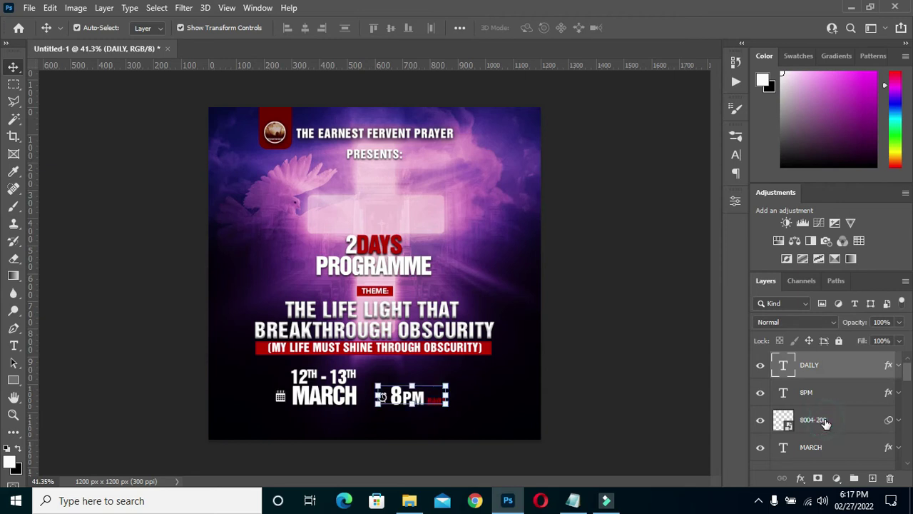
left_click(854, 477)
left_click(813, 359)
double_click(809, 360)
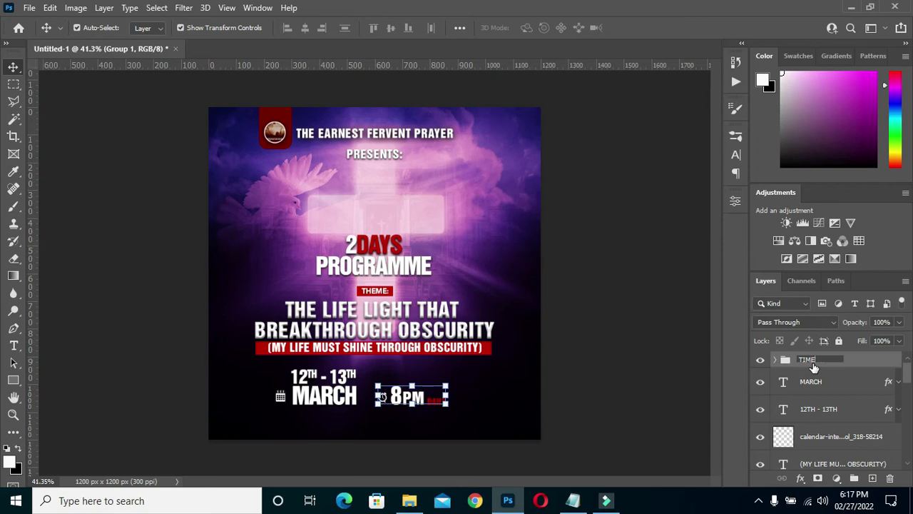
key("Return")
Group the MARCH, calendar and 12TH - 13TH layers into a group named DATE
left_click(820, 383)
scroll(831, 421, "down", 1)
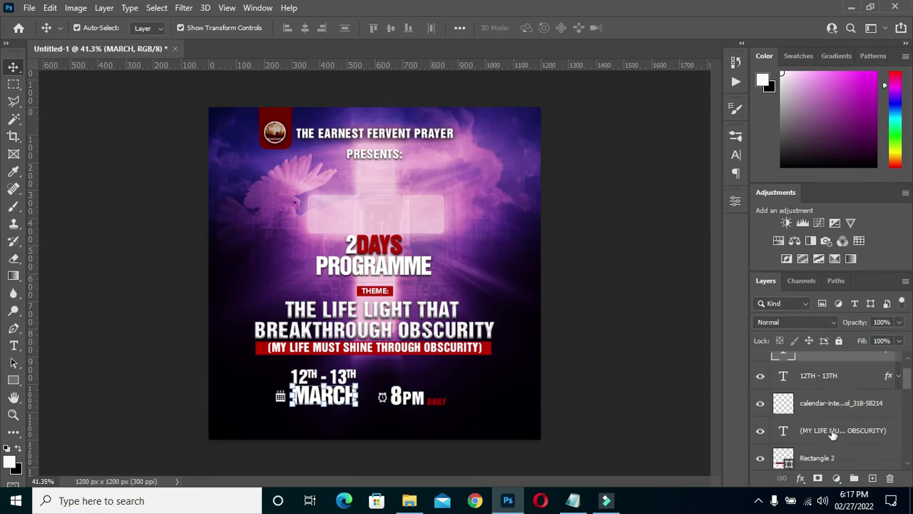
left_click(835, 405, "shift")
key("ctrl+g")
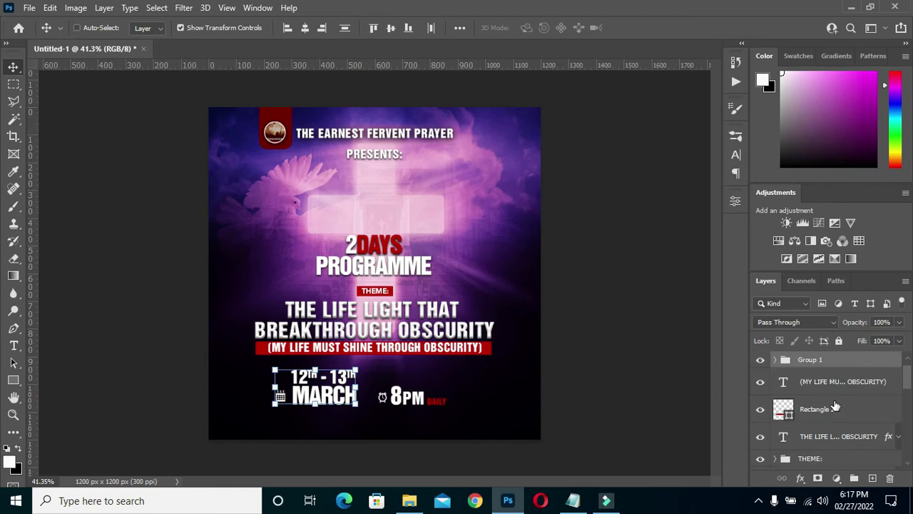
double_click(814, 360)
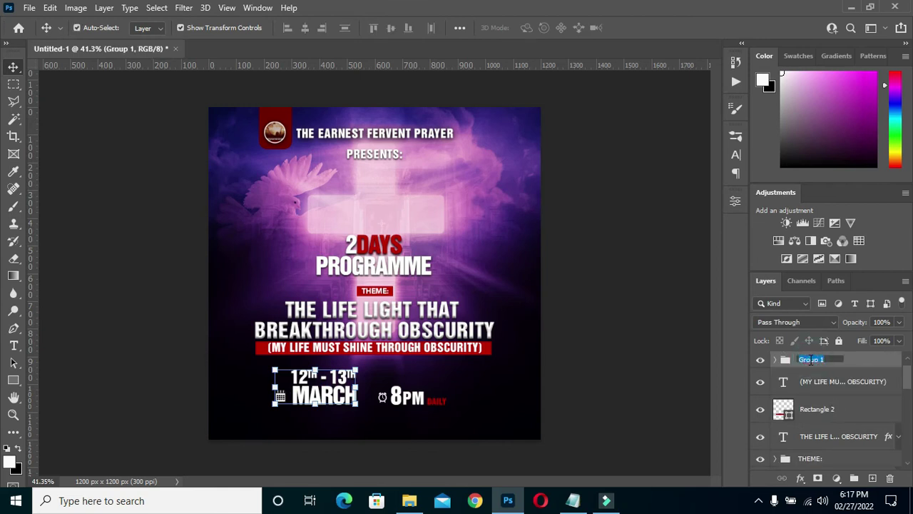
type("DATE")
key("Return")
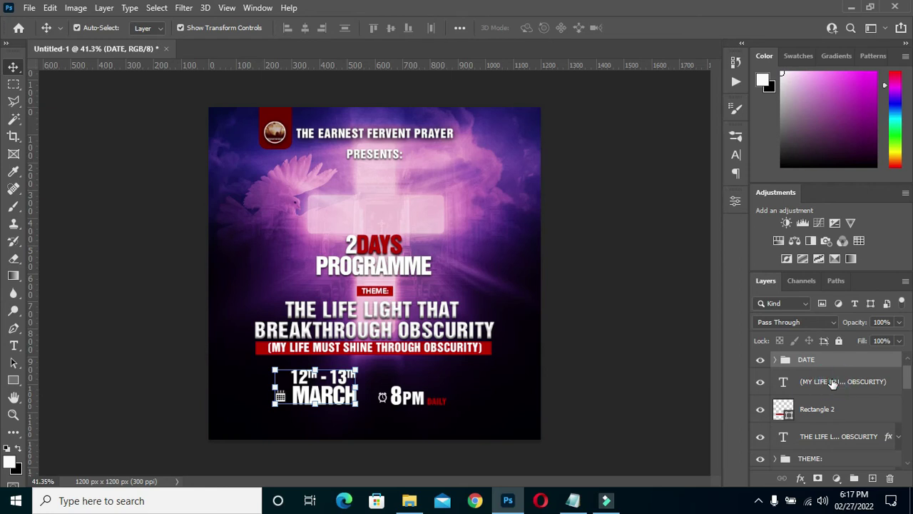
Group the MY LIFE MUST SHINE THROUGH OBSCURITY and headline theme layers as TEXT
left_click(832, 383)
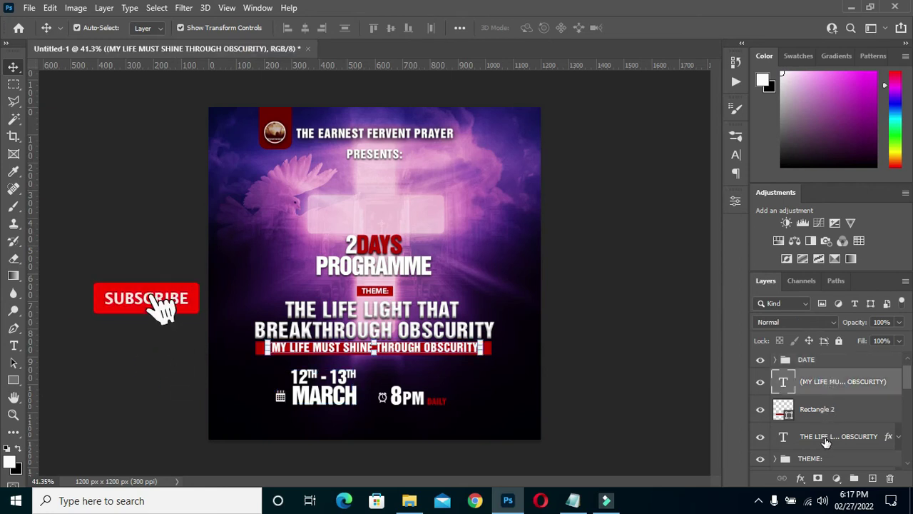
left_click(826, 439, "shift")
left_click(854, 478)
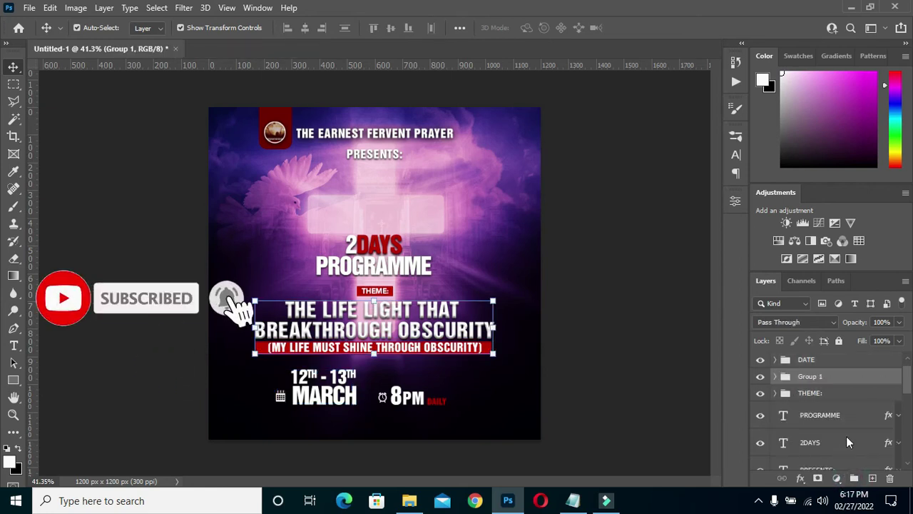
double_click(810, 377)
type("TEXT")
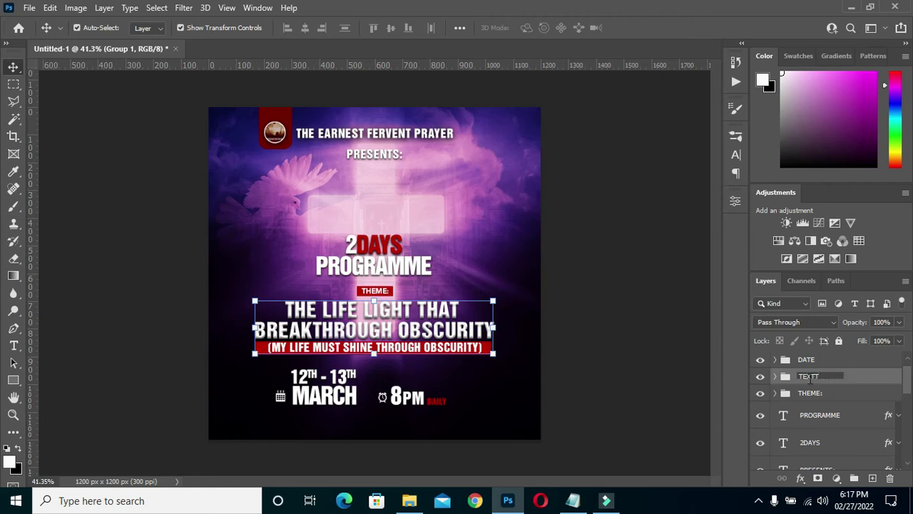
key("Return")
left_click(809, 420)
scroll(826, 422, "down", 1)
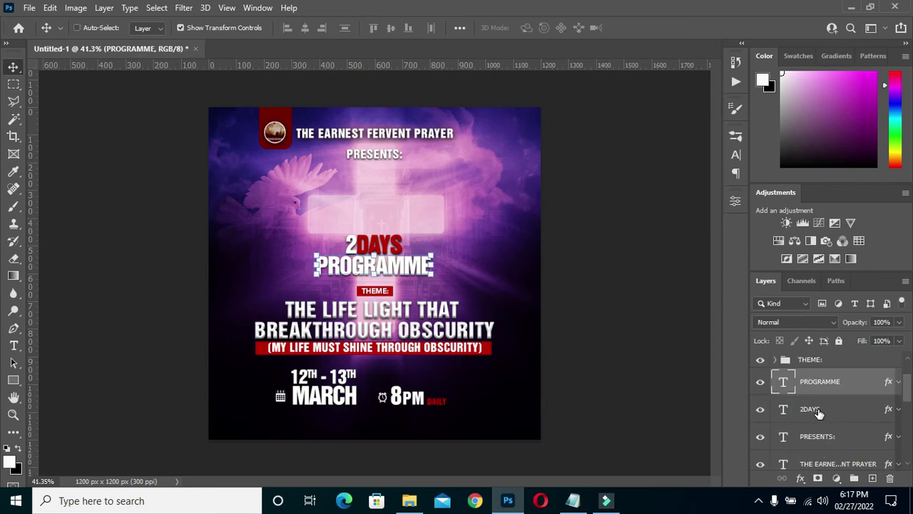
Group the PROGRAMME and 2DAYS layers into a group named PROGRAMME
left_click(818, 412, "ctrl")
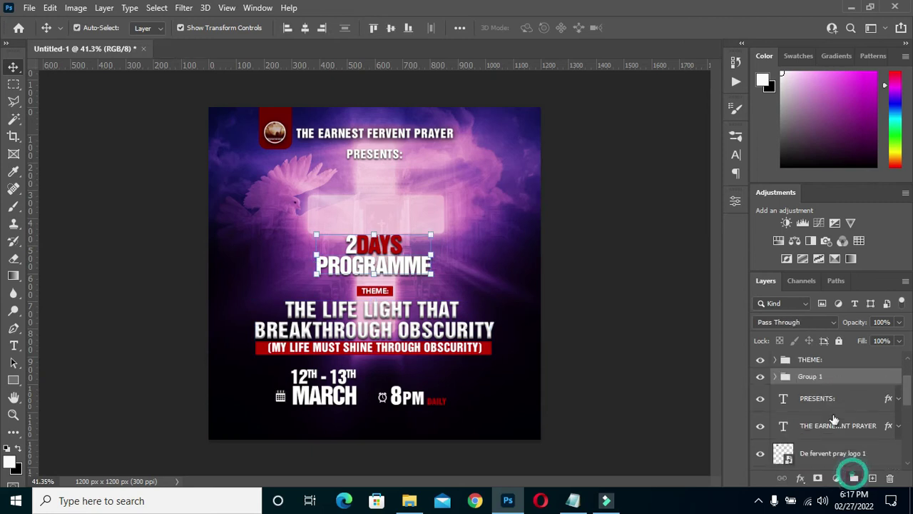
double_click(812, 376)
type("PROGRAMME")
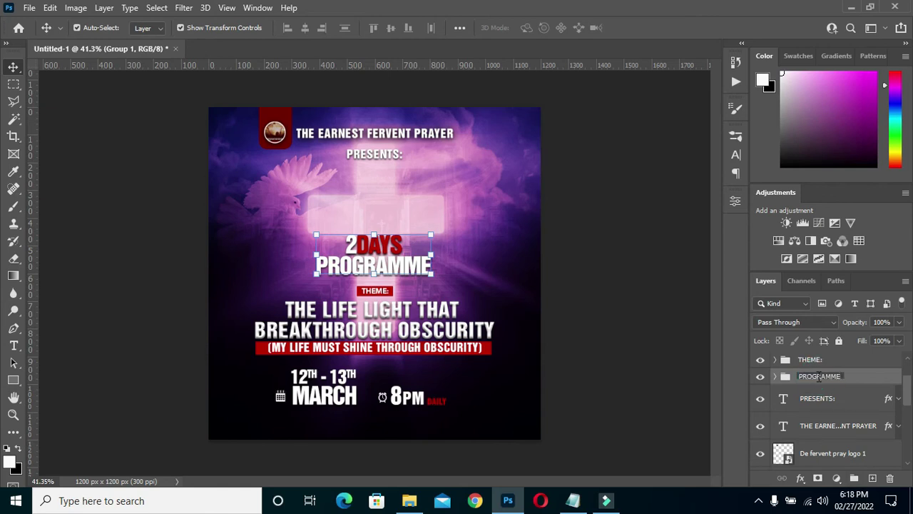
key("Return")
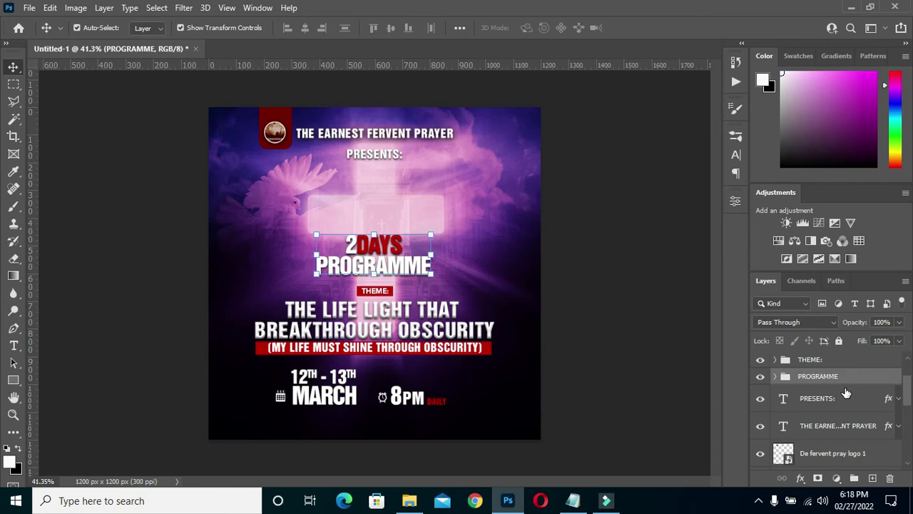
Group the PRESENTS: through Rounded Rectangle 1 header layers into a group named CHURCH
left_click(824, 400)
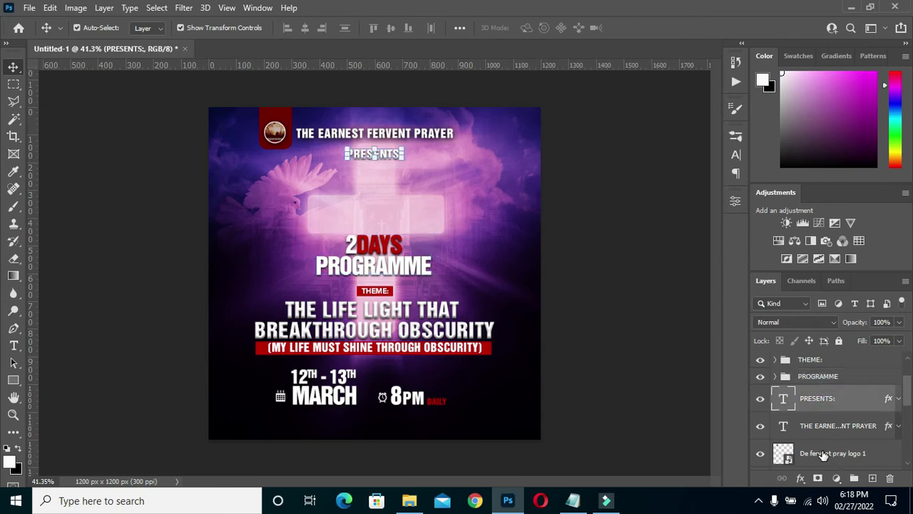
key("ctrl")
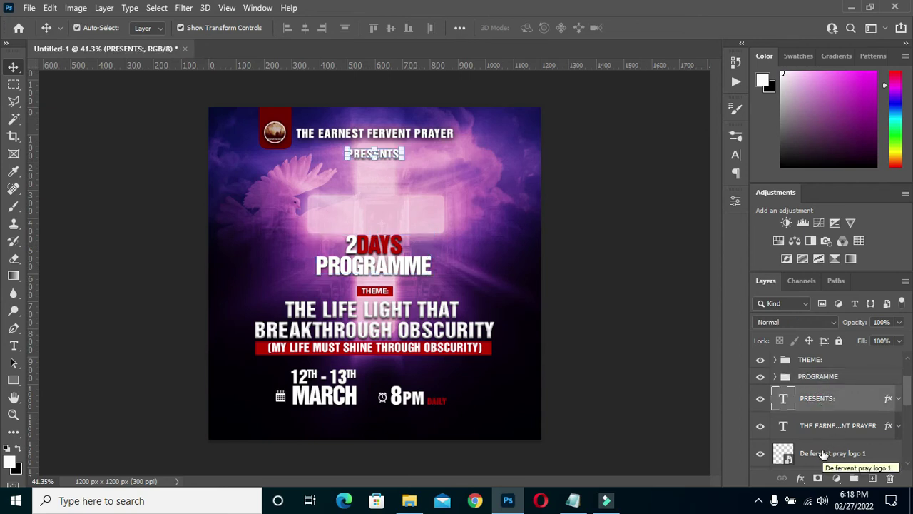
scroll(839, 449, "down", 1)
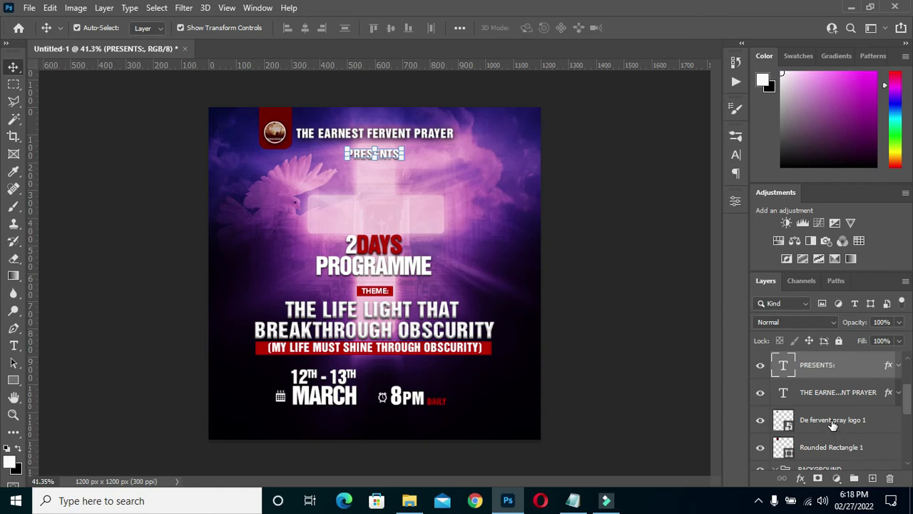
scroll(833, 438, "down", 1)
left_click(831, 431, "shift")
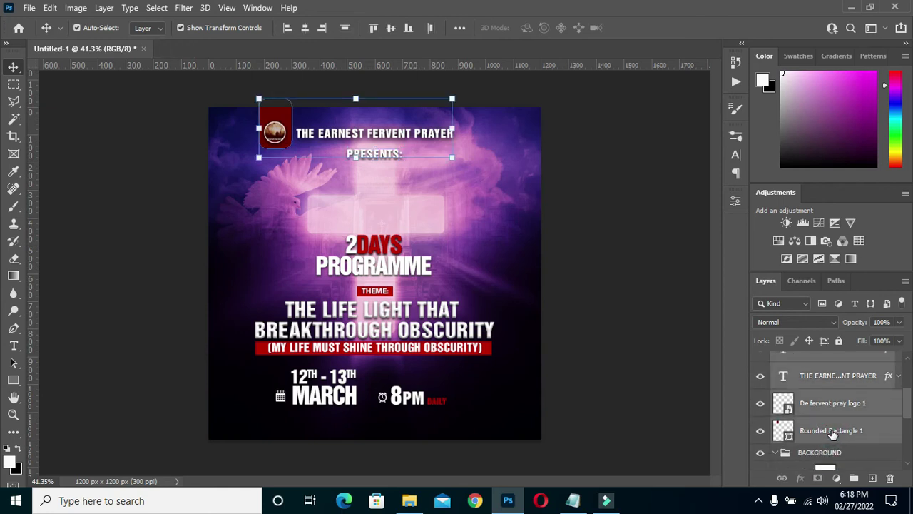
left_click(854, 478)
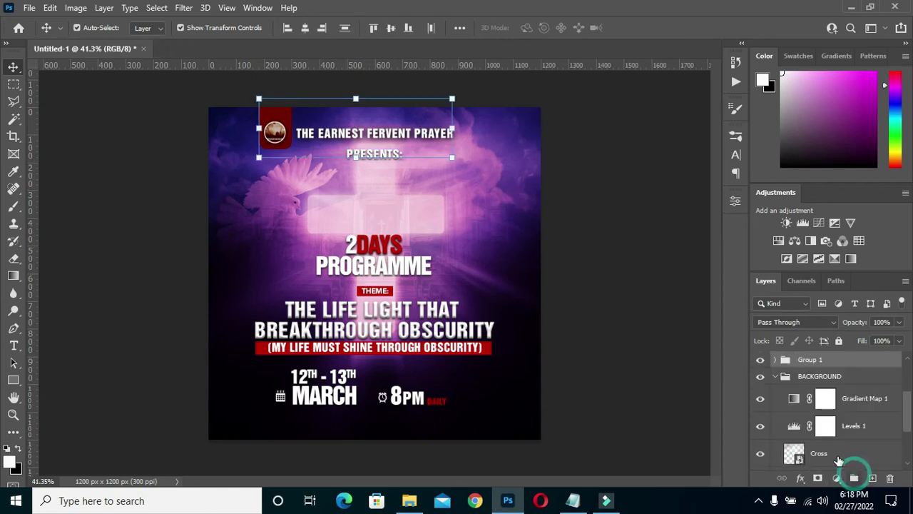
scroll(806, 378, "up", 1)
double_click(809, 377)
type("CHURCH")
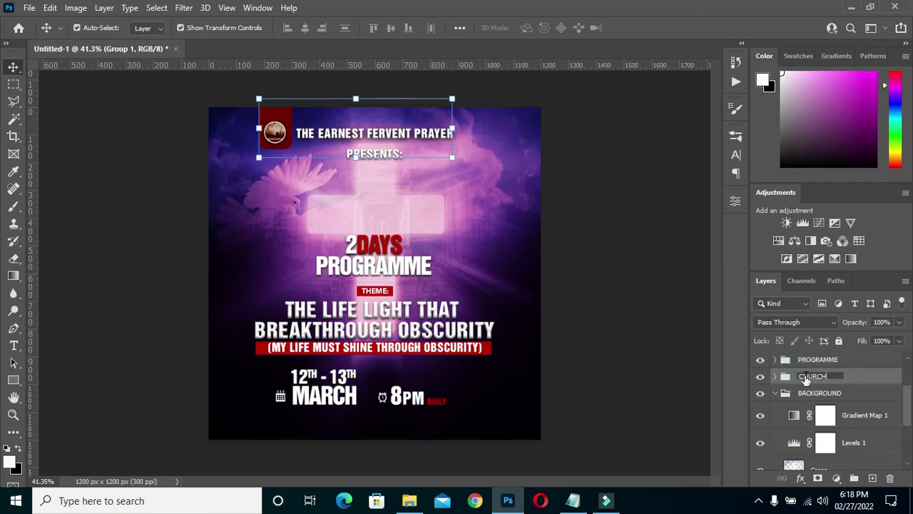
key("Return")
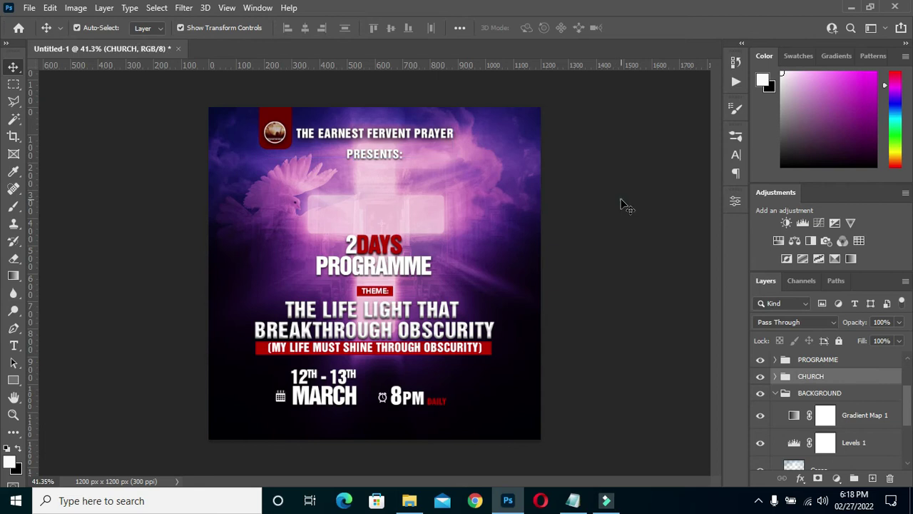
Nudge the PRESENTS: text slightly upward on the flyer
left_click(621, 206)
left_click(391, 160)
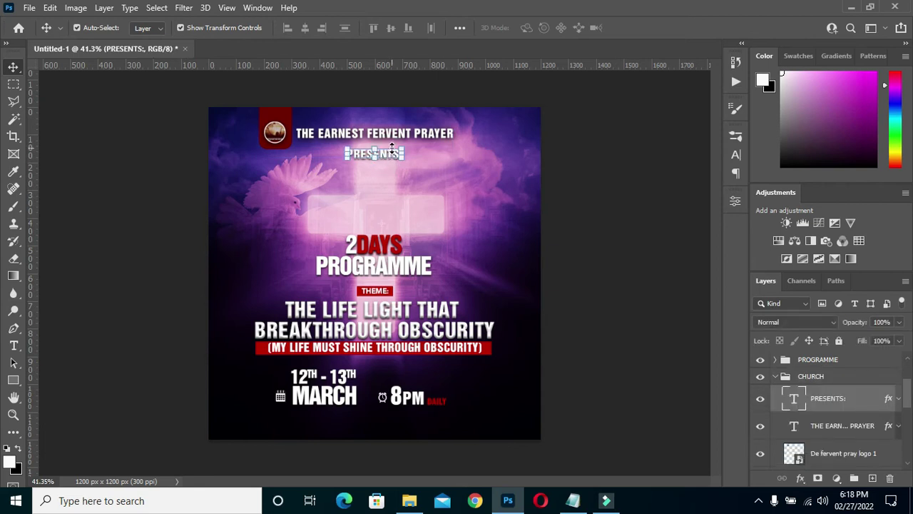
left_click_drag(392, 147, 392, 142)
left_click(592, 189)
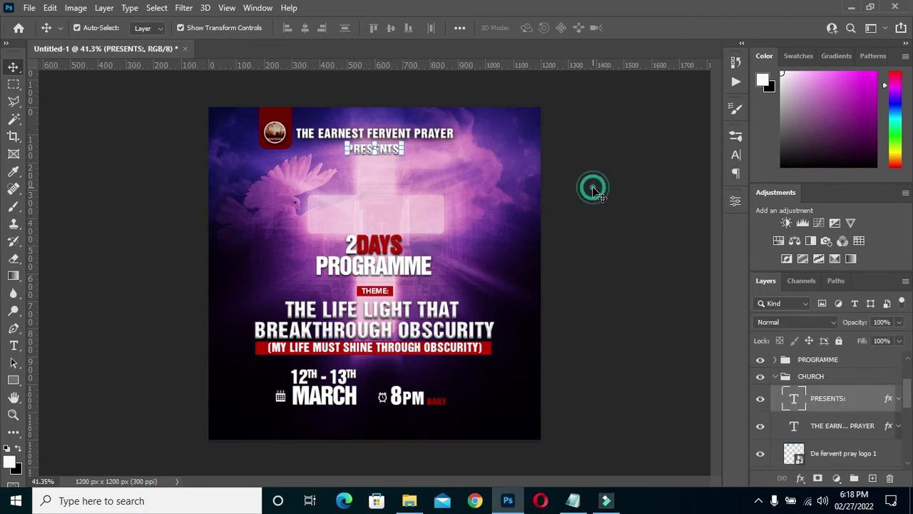
Collapse the CHURCH and BACKGROUND groups and select the TIME and DATE groups
scroll(428, 204, "down", 1)
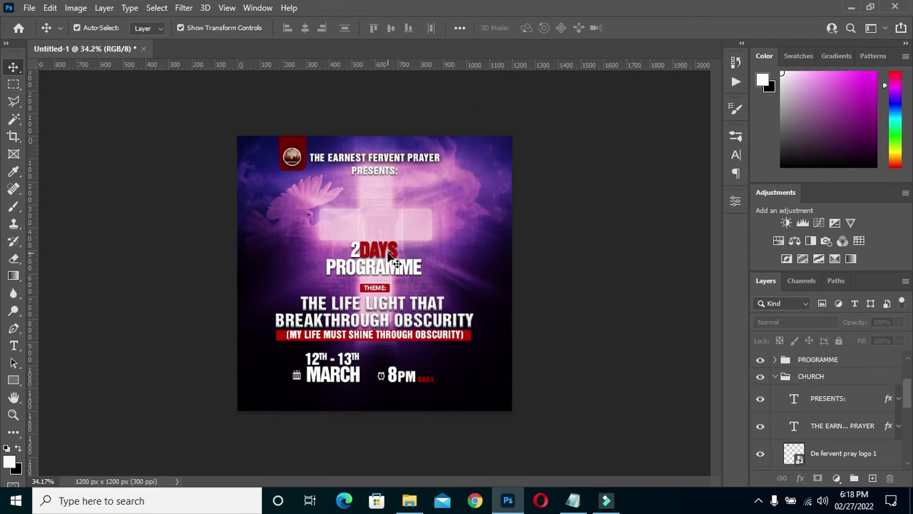
scroll(391, 257, "up", 1)
scroll(392, 258, "up", 1)
scroll(391, 259, "up", 1)
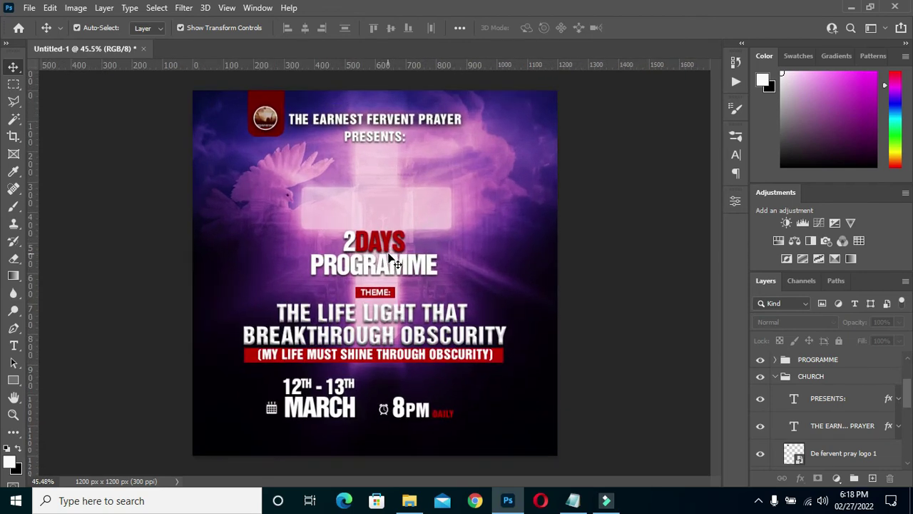
scroll(392, 259, "down", 2)
left_click(777, 376)
scroll(406, 311, "up", 2)
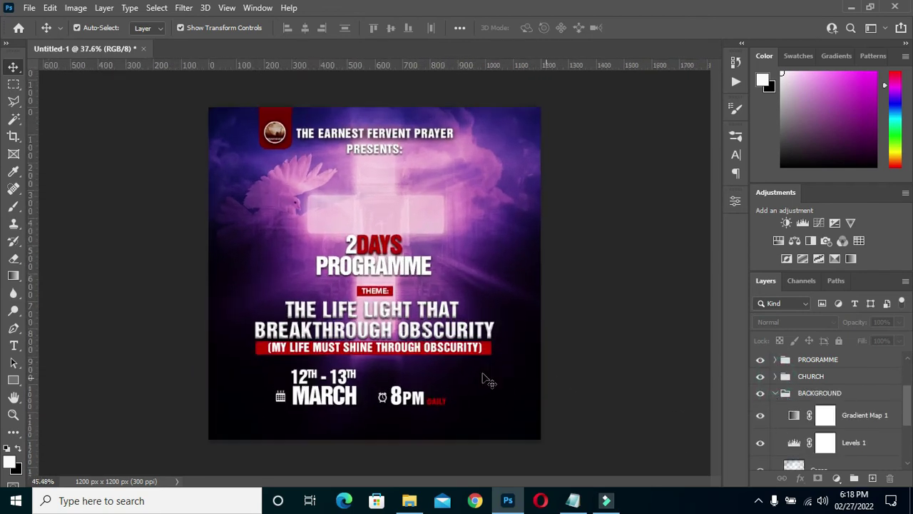
scroll(406, 310, "up", 3)
left_click(777, 393)
scroll(442, 360, "down", 2)
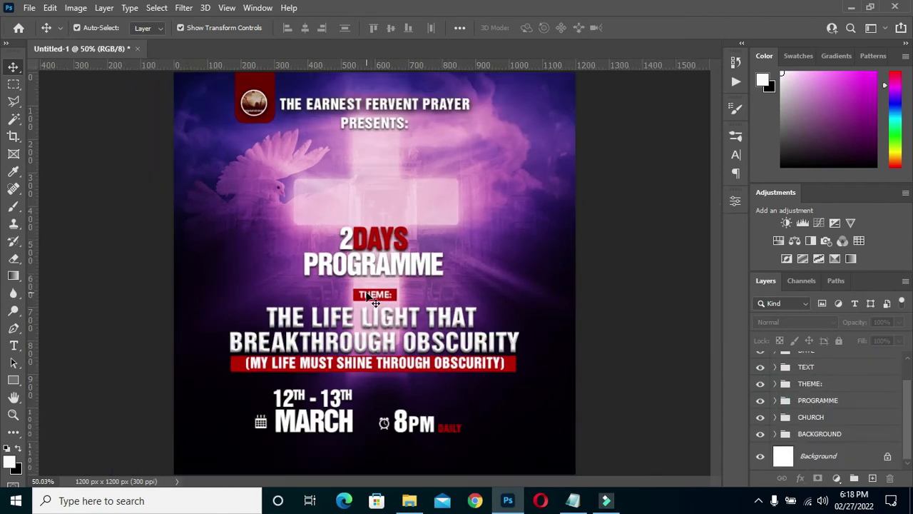
scroll(809, 369, "up", 2)
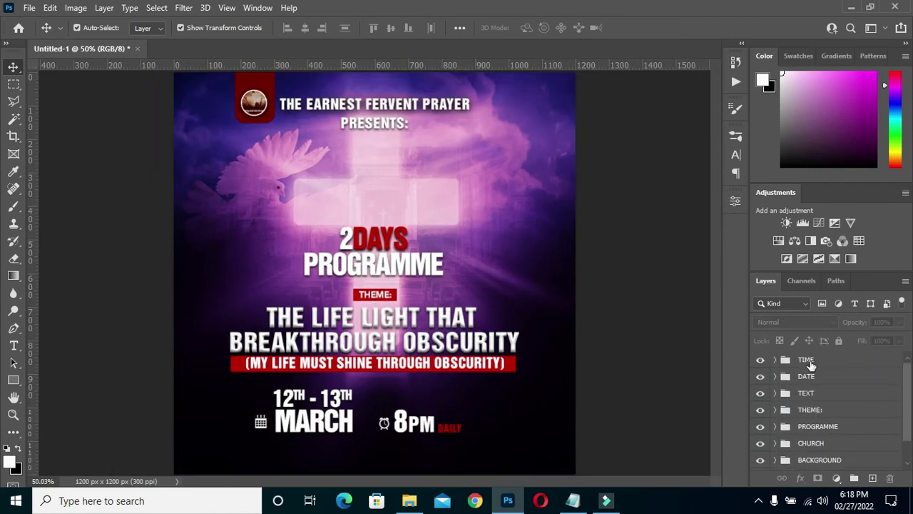
left_click(811, 362)
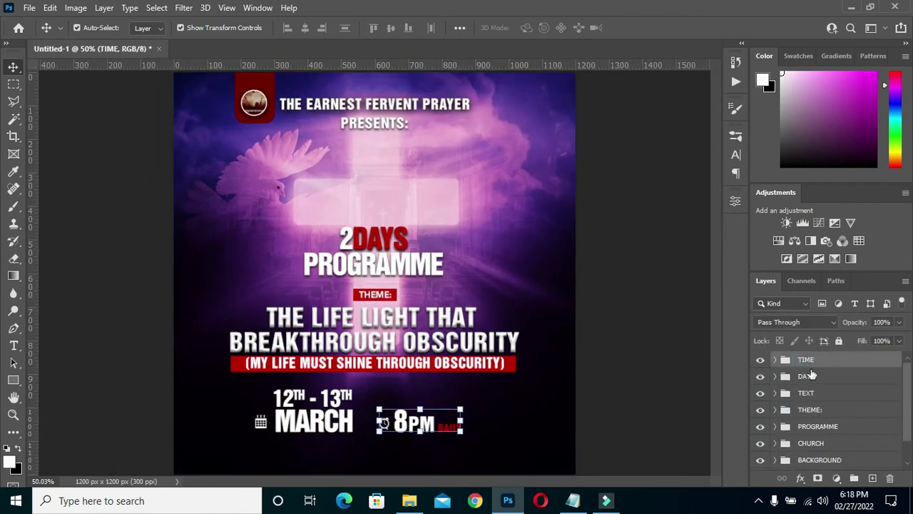
left_click(358, 391)
Shift the date and time block right and enlarge it about 12.5%
left_click_drag(341, 416, 358, 422)
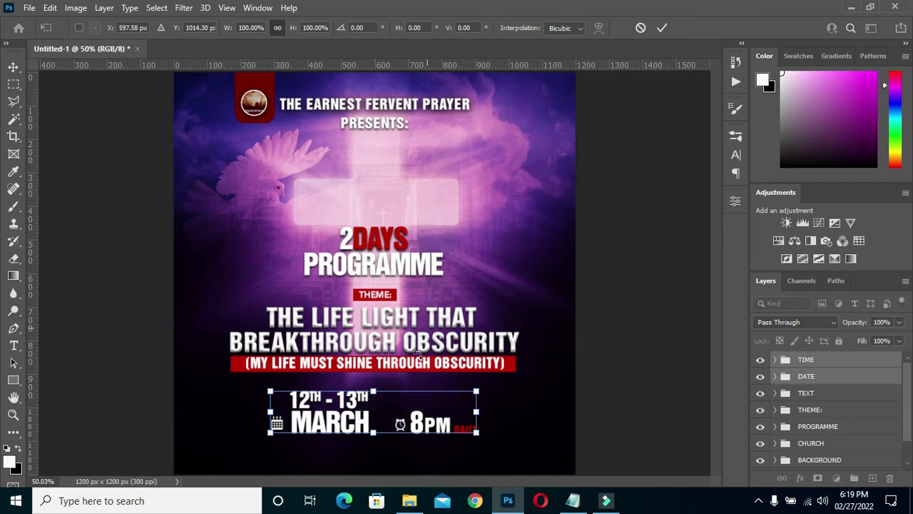
key("ctrl+minus")
left_click_drag(374, 395, 374, 398)
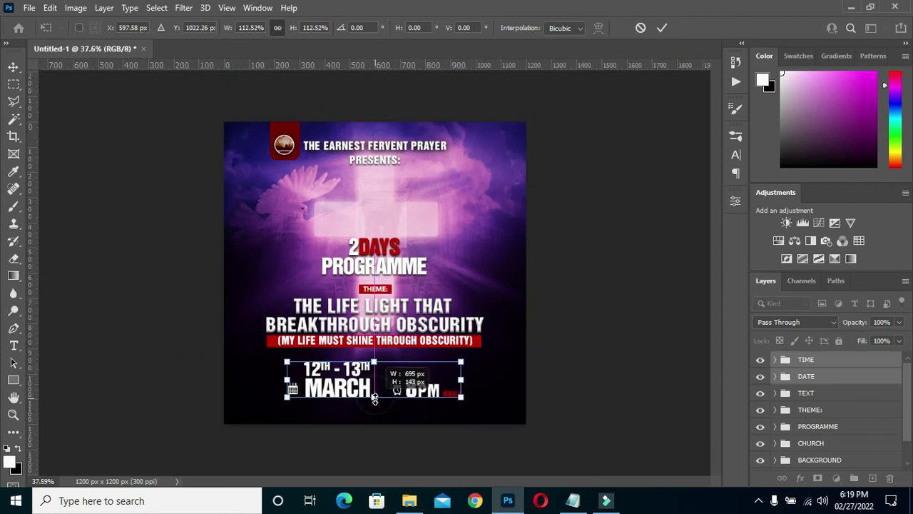
left_click(661, 29)
Enlarge the TEXT, THEME: and PROGRAMME groups to about 113.5% and raise them slightly
left_click(806, 393)
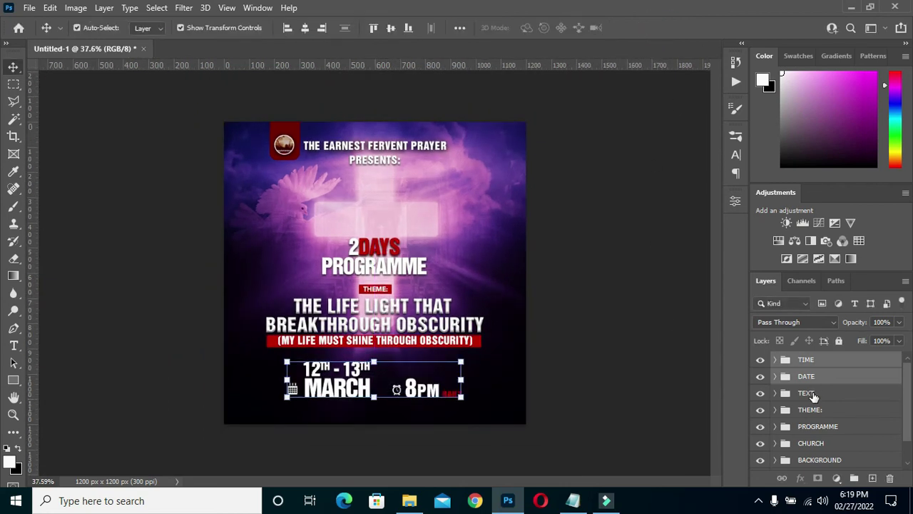
left_click(811, 410, "shift")
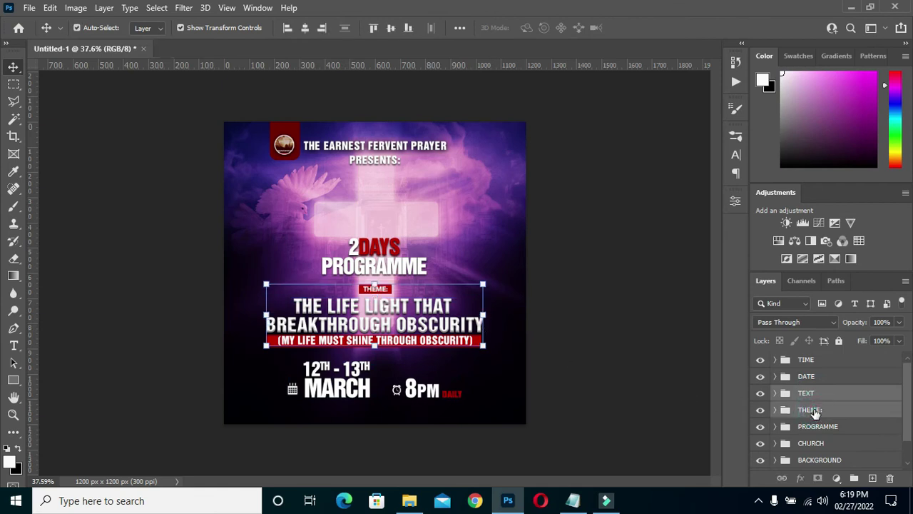
left_click(818, 425, "shift")
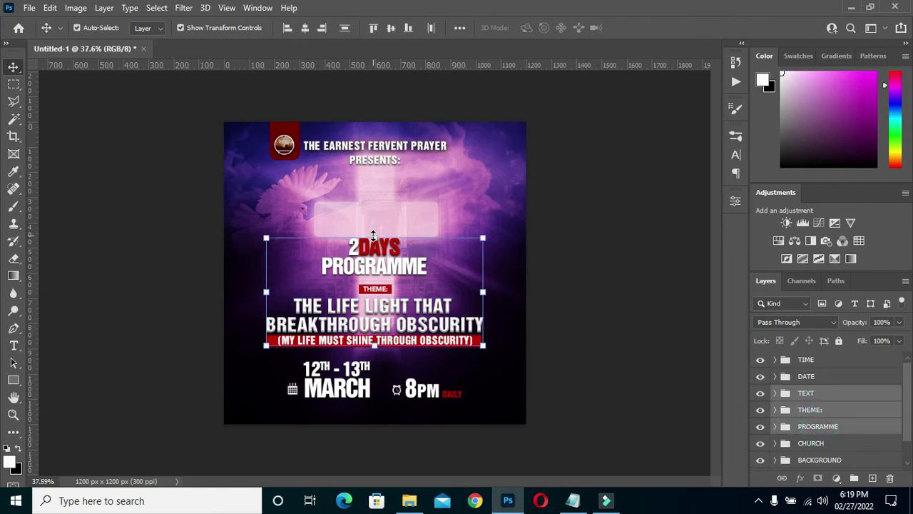
left_click_drag(373, 238, 373, 223)
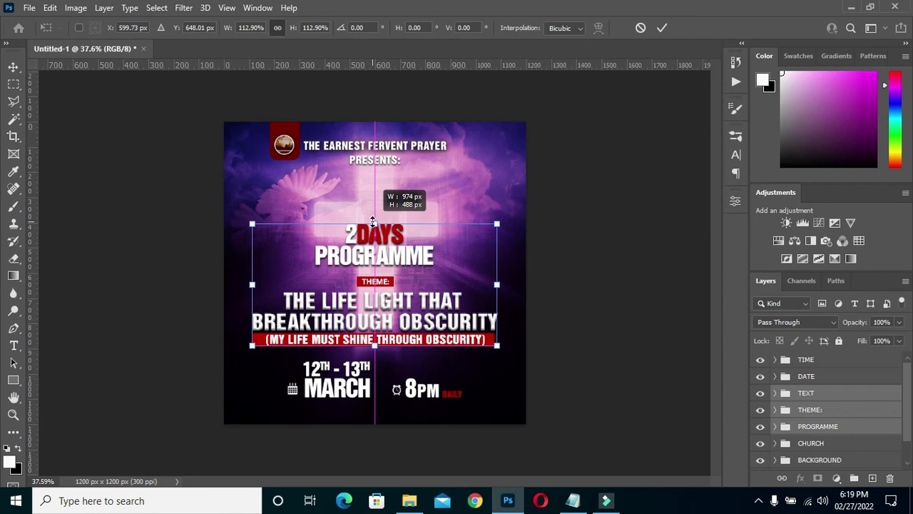
left_click_drag(373, 223, 373, 222)
left_click_drag(381, 270, 393, 259)
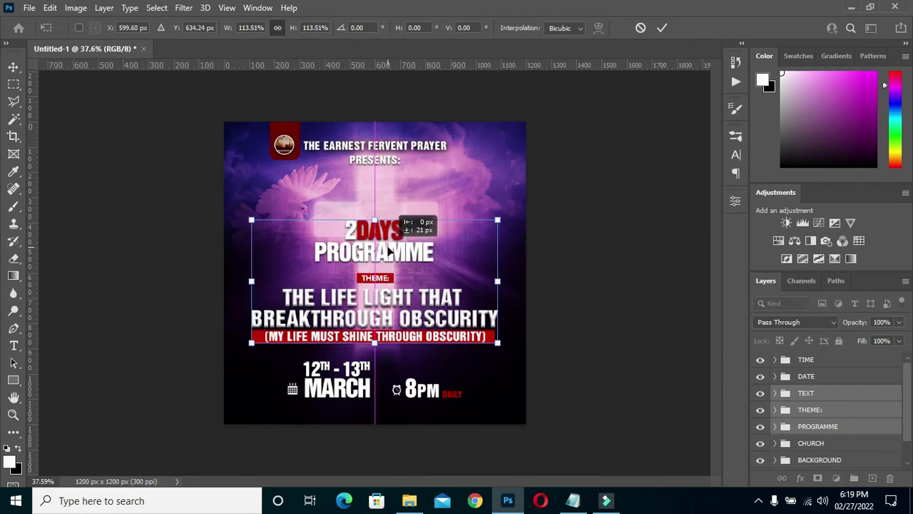
scroll(426, 213, "up", 2)
scroll(426, 213, "up", 1)
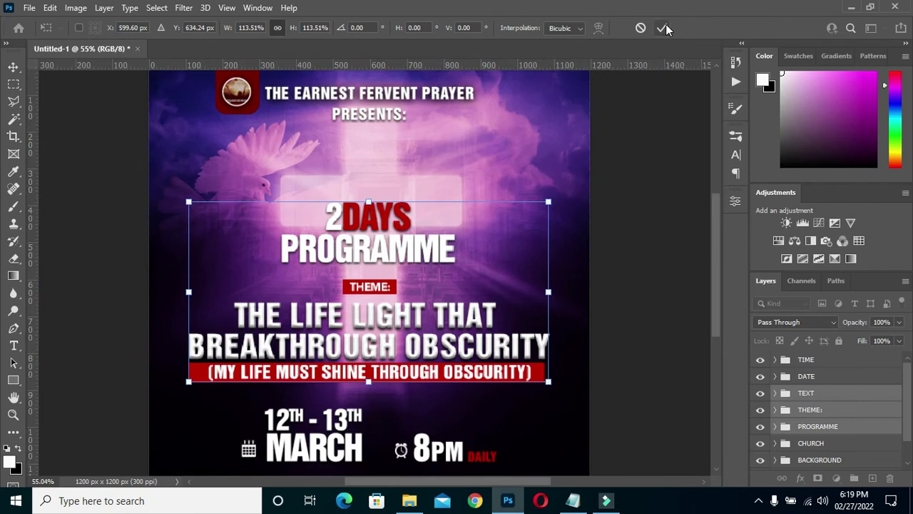
key("Return")
Zoom to 50% and then fit the whole flyer back into view to check the layout
scroll(536, 240, "down", 1)
scroll(457, 300, "down", 1)
scroll(383, 353, "down", 1)
scroll(383, 353, "down", 1)
scroll(383, 353, "up", 1)
scroll(383, 353, "down", 2)
scroll(384, 353, "up", 2)
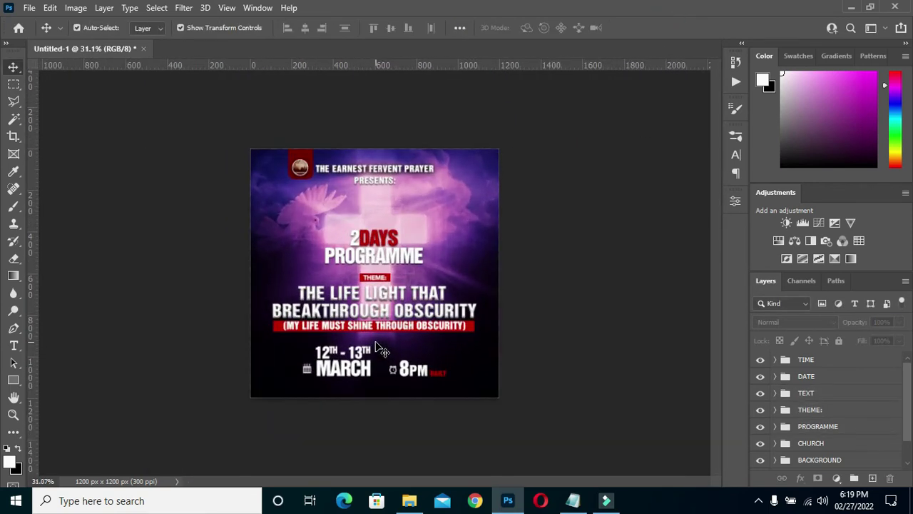
scroll(383, 349, "up", 1)
key("ctrl+plus")
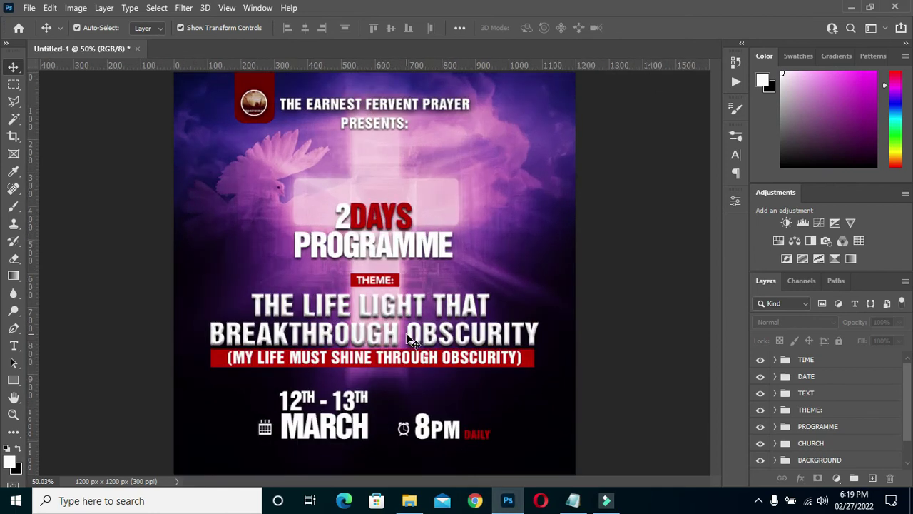
scroll(413, 335, "down", 1)
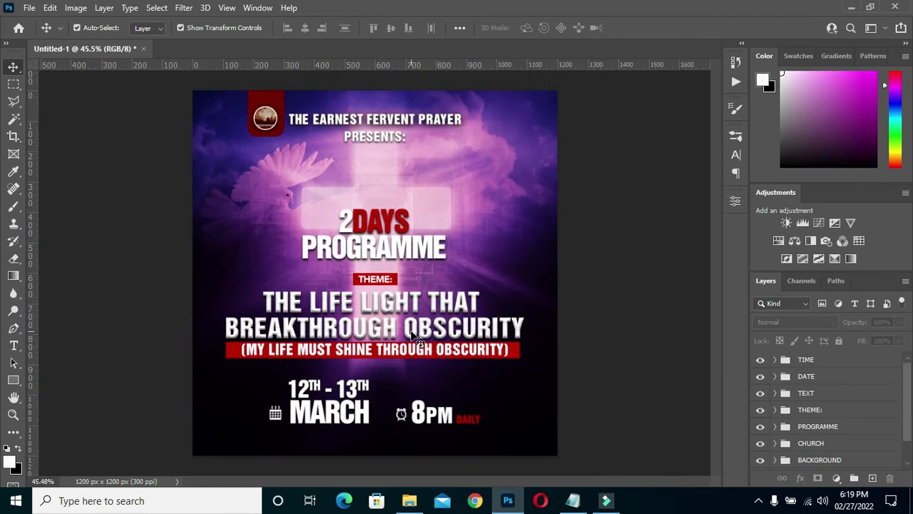
scroll(410, 336, "down", 1)
key("ctrl+0")
scroll(404, 341, "down", 1)
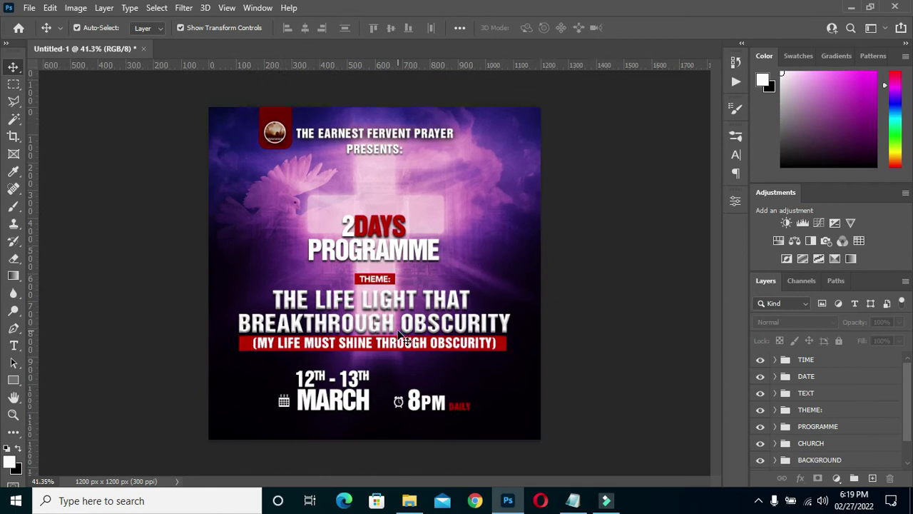
scroll(378, 361, "up", 1)
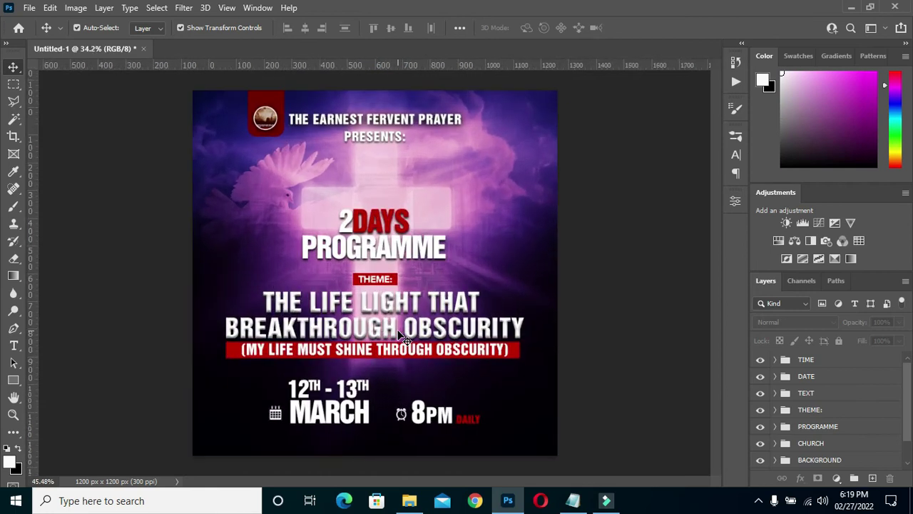
Move the white bar down to the flyer's bottom edge
left_click(11, 380)
key("shift+u")
key("shift+u")
key("shift+u")
mouse_move(14, 381)
left_mouse_down()
mouse_move(158, 442)
mouse_move(598, 464)
left_mouse_up()
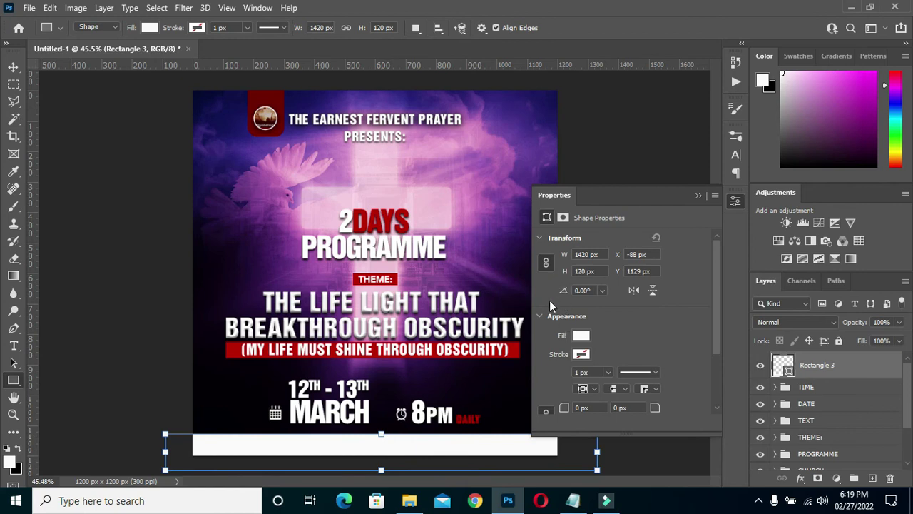
left_click(14, 66)
left_click_drag(391, 448, 391, 452)
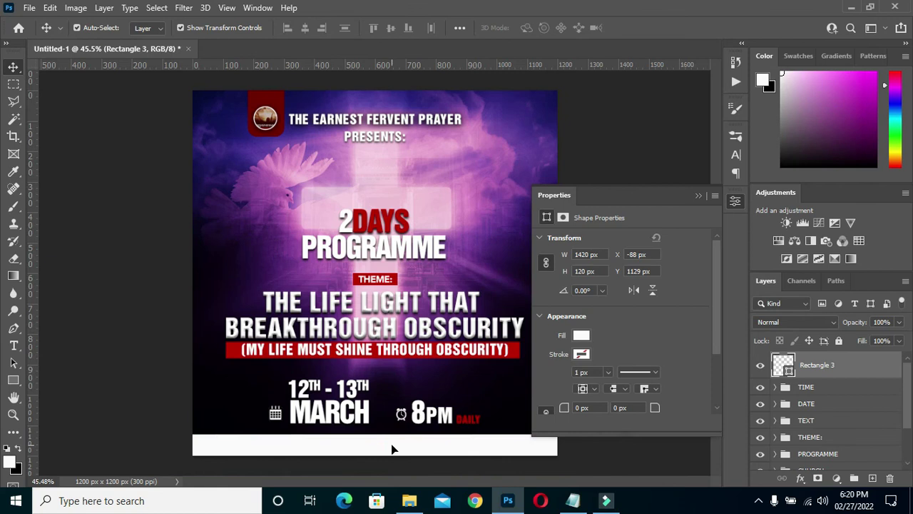
scroll(417, 389, "down", 1)
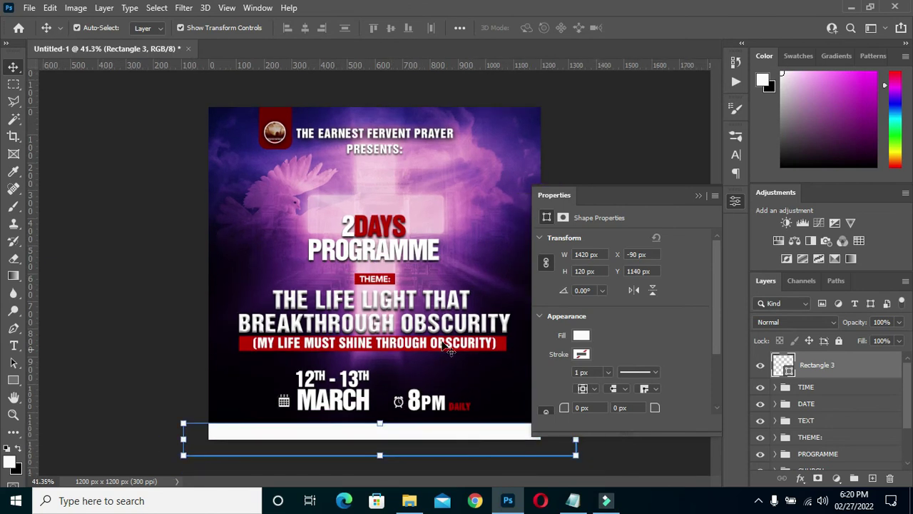
scroll(428, 388, "down", 1)
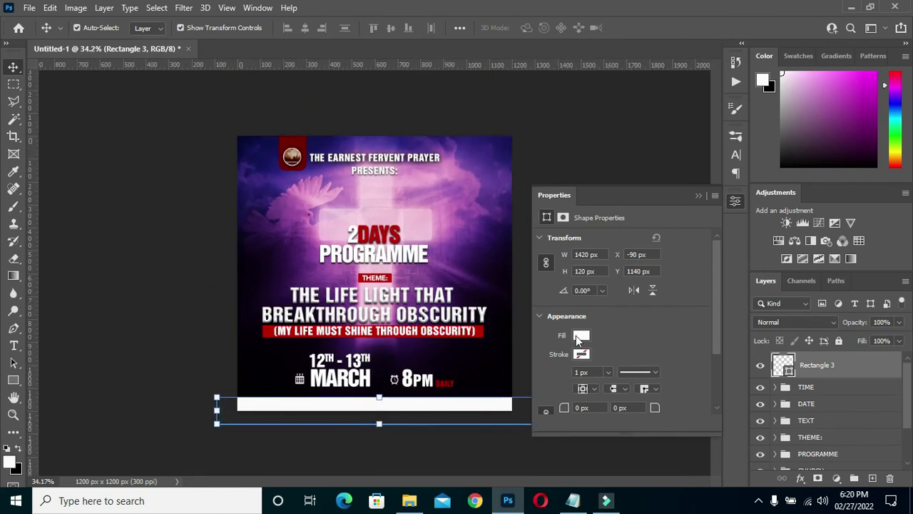
Fill the bottom bar bright red from Recently Used Colors, then deselect it
left_click(580, 336)
left_click(595, 330)
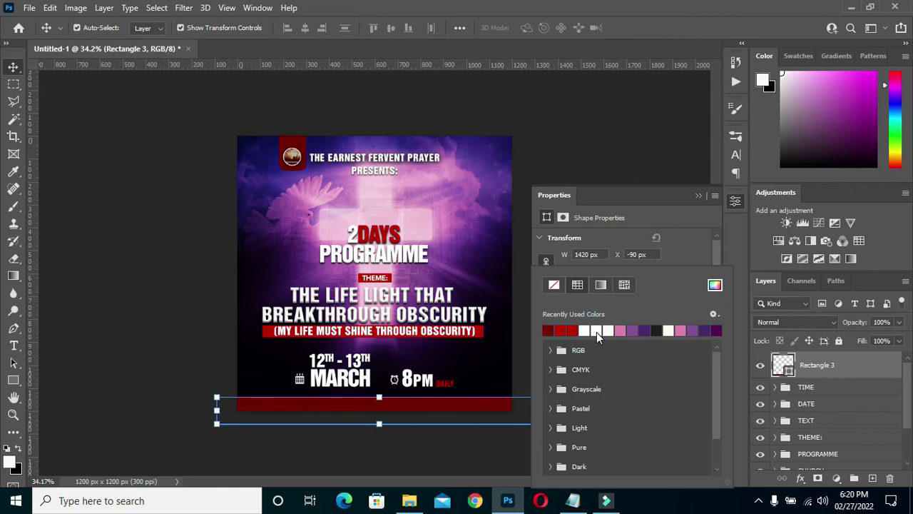
left_click(573, 330)
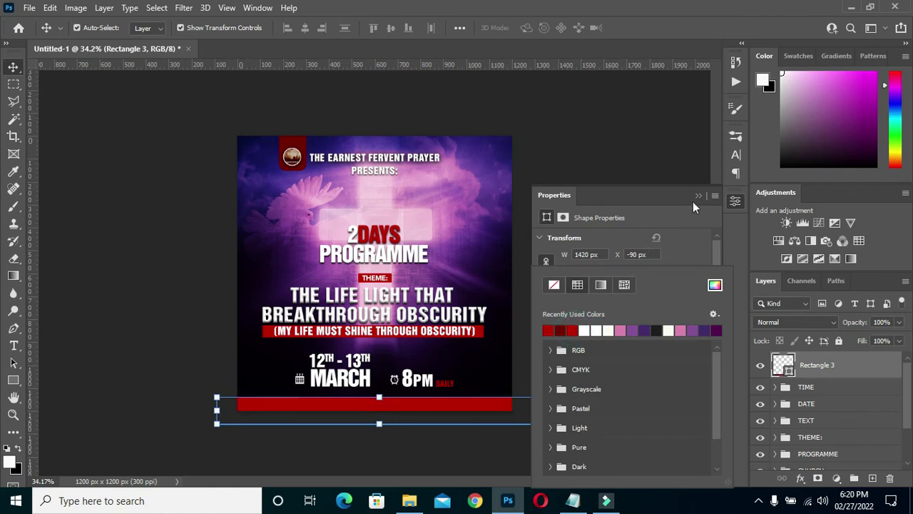
left_click(698, 196)
left_click(607, 182)
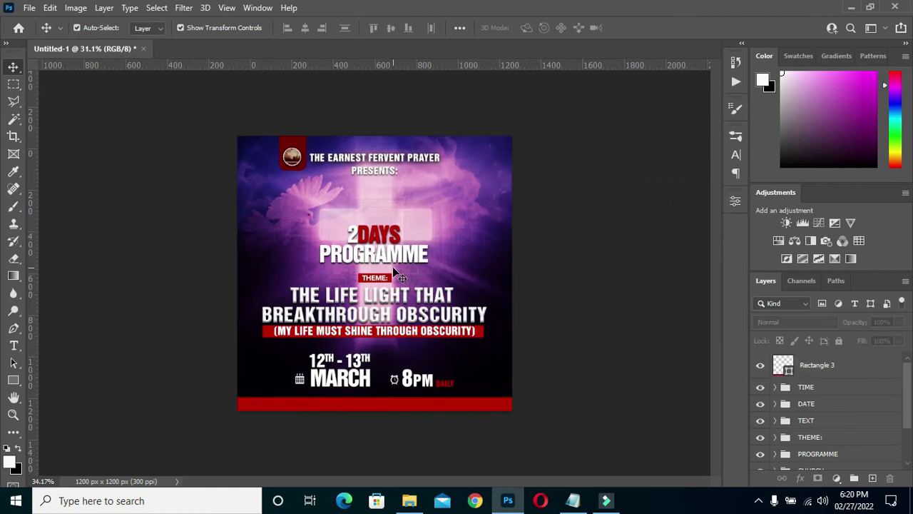
scroll(393, 267, "up", 1)
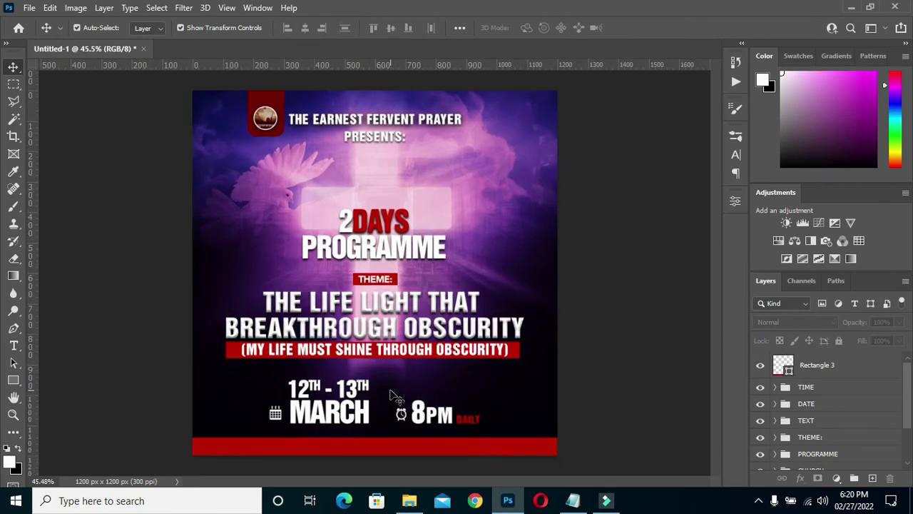
scroll(398, 405, "up", 1)
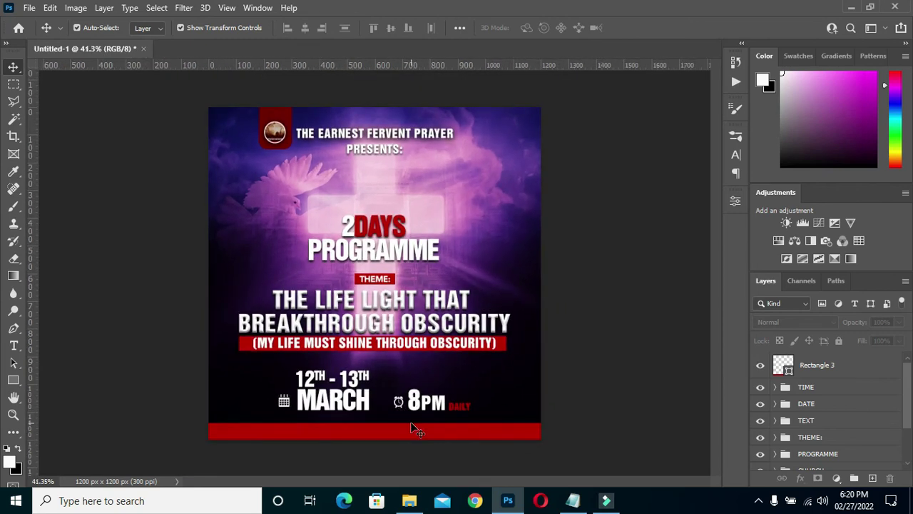
scroll(411, 428, "up", 1)
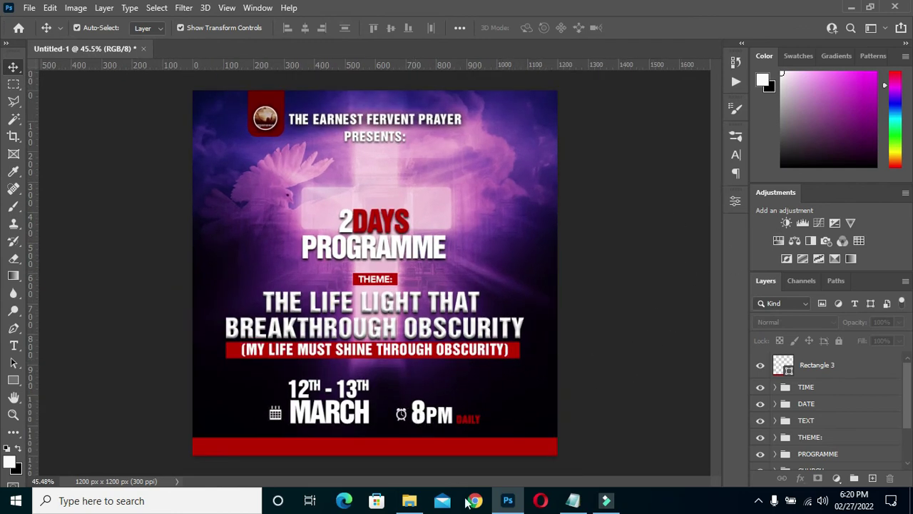
scroll(361, 461, "up", 2)
scroll(374, 453, "up", 2)
left_click(813, 385)
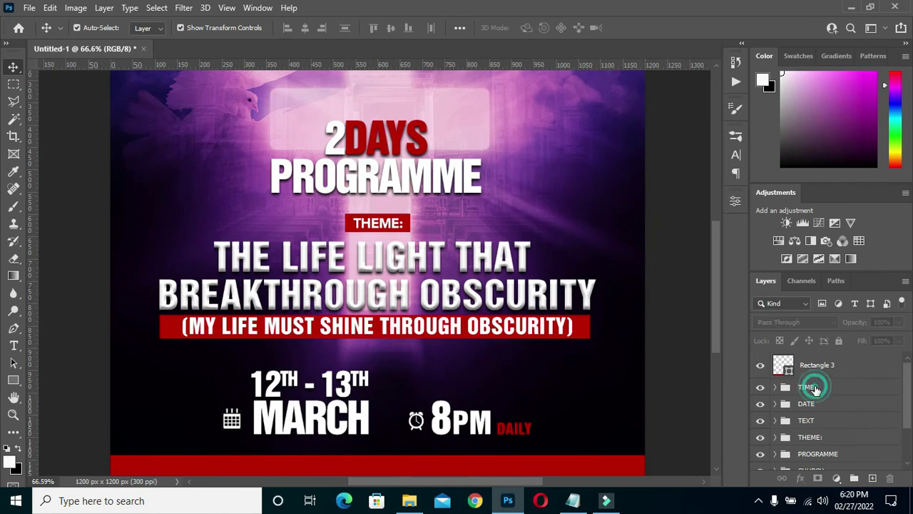
Nudge the TIME and DATE groups up slightly
left_click(810, 404, "ctrl")
key("Up")
key("Up")
key("Up")
key("Up")
key("Up")
key("Up")
key("Up")
key("Up")
key("Up")
key("Up")
key("Up")
key("Up")
key("Up")
key("Up")
key("Up")
key("Up")
key("Up")
key("Up")
key("Up")
key("Up")
key("Up")
key("Up")
key("Up")
key("Up")
key("Up")
key("Up")
key("Up")
key("Up")
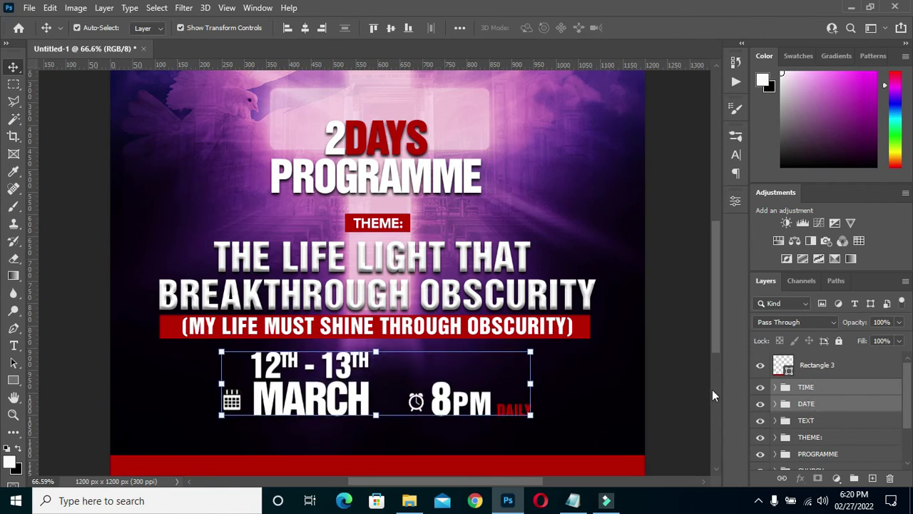
left_click(802, 386)
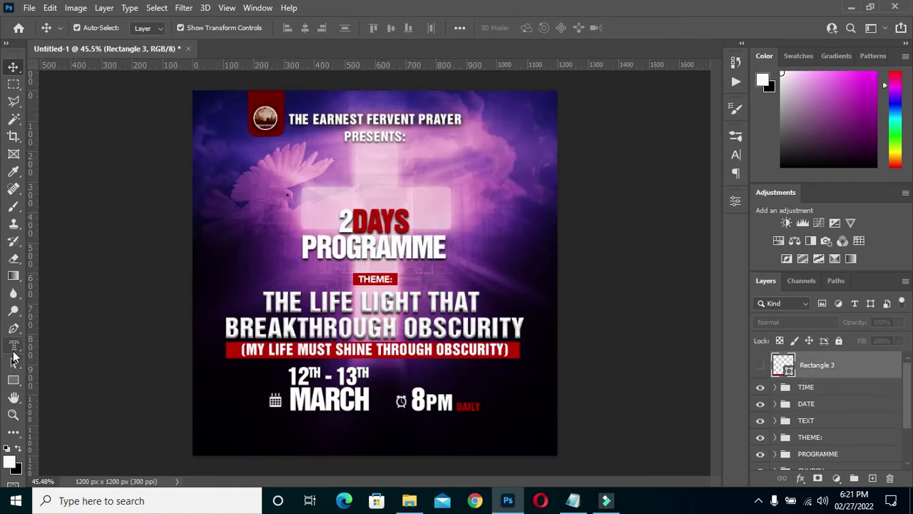
Add a text line reading 'JOIN US ON FACEBOOK LIVE', correcting the word order
left_click(13, 345)
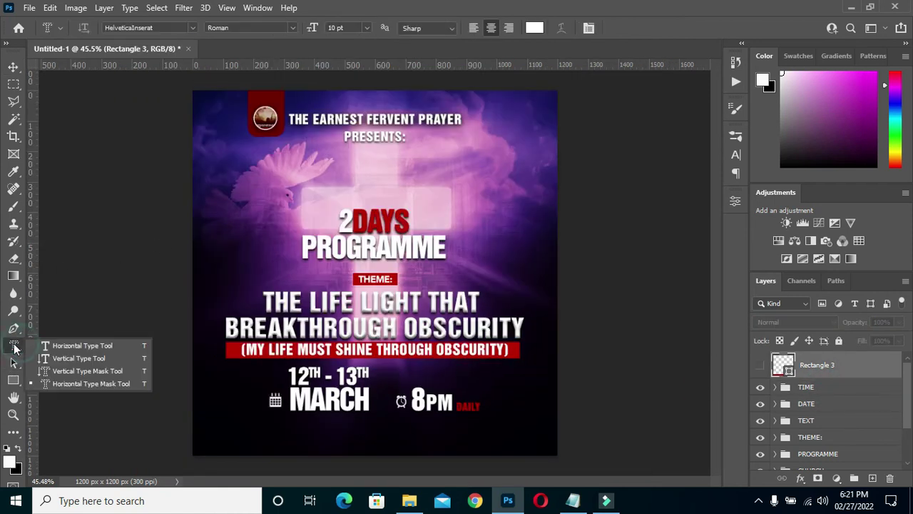
left_click(64, 341)
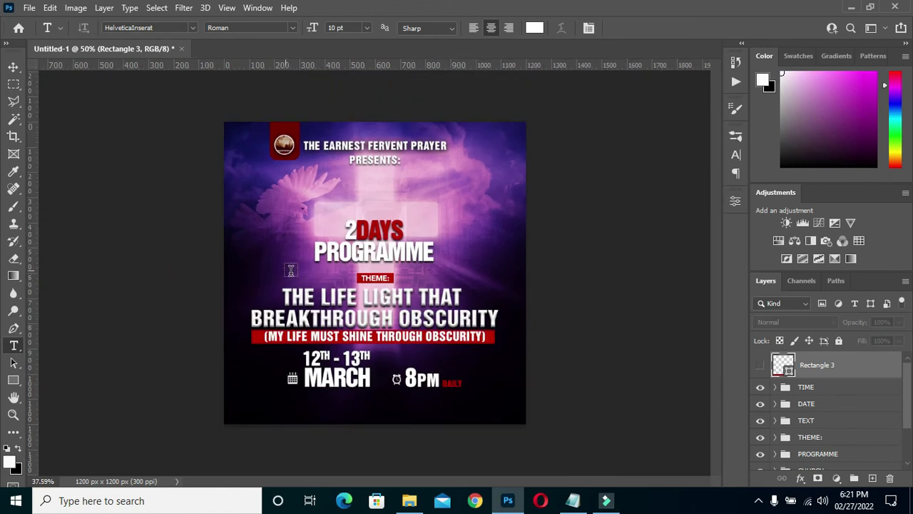
scroll(264, 245, "down", 1)
left_click(761, 366)
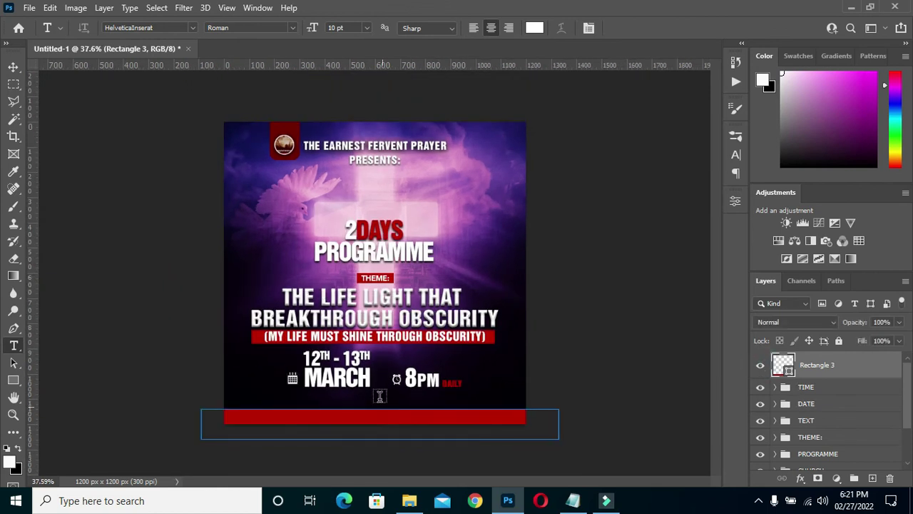
left_click(285, 204)
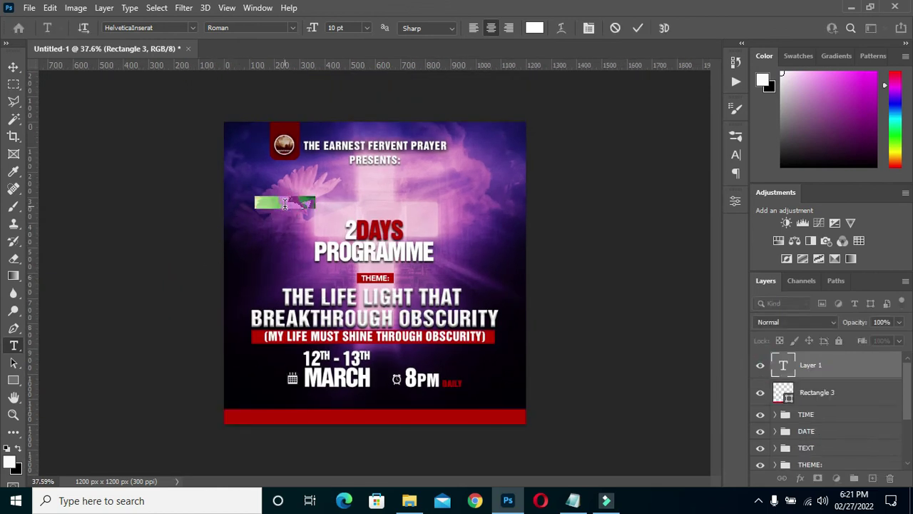
scroll(335, 186, "up", 3)
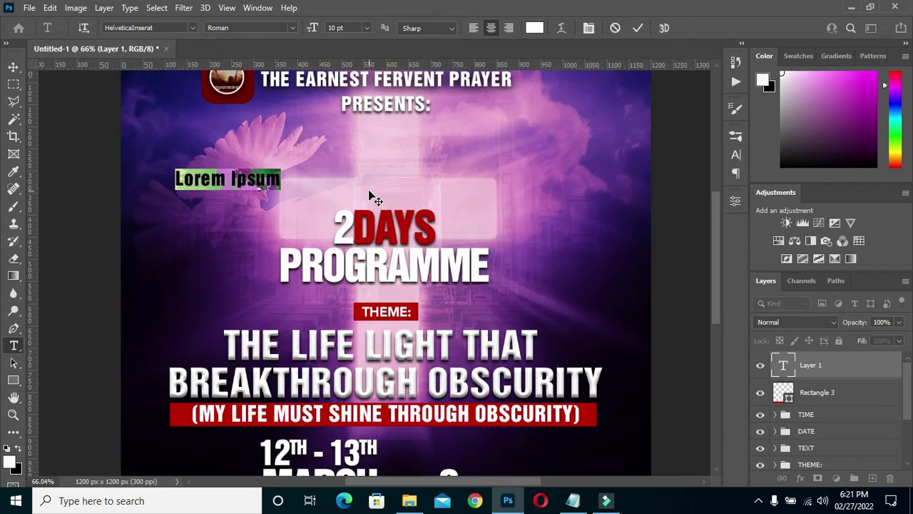
type("JOIN US LIVE ON FACEBOOK")
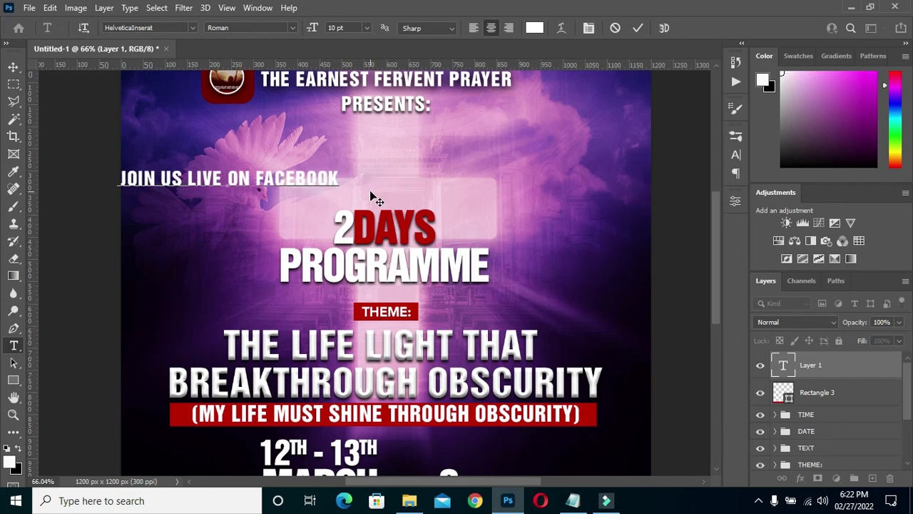
left_click(222, 177)
key("BackSpace")
key("BackSpace")
key("BackSpace")
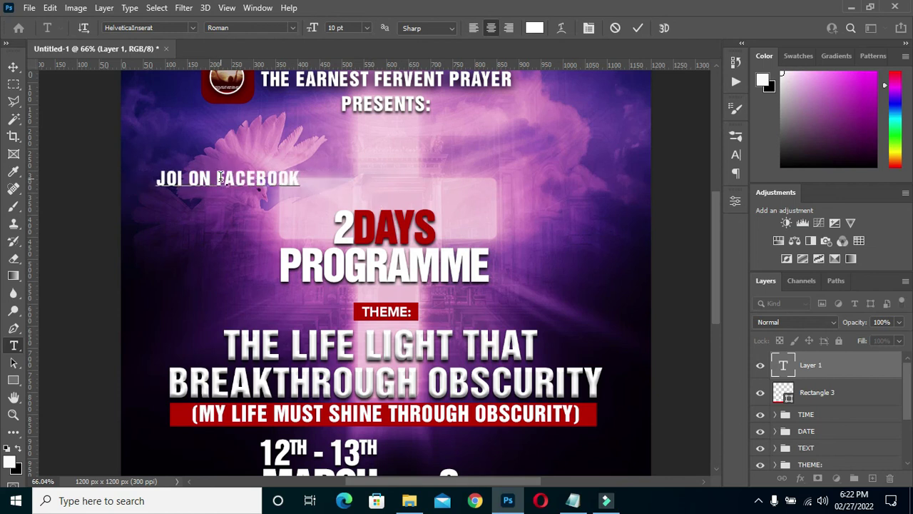
type("NUS")
type(" LIVE")
key("ctrl+Return")
key("ctrl+0")
Move the Facebook line down to sit above the red bar
key("v")
mouse_move(295, 187)
left_mouse_down()
mouse_move(352, 425)
mouse_move(364, 426)
left_mouse_up()
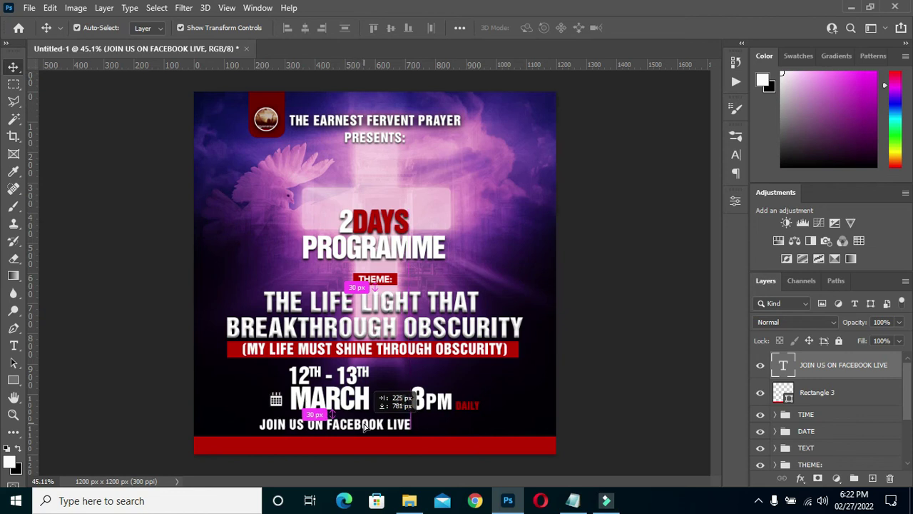
scroll(371, 423, "up", 3)
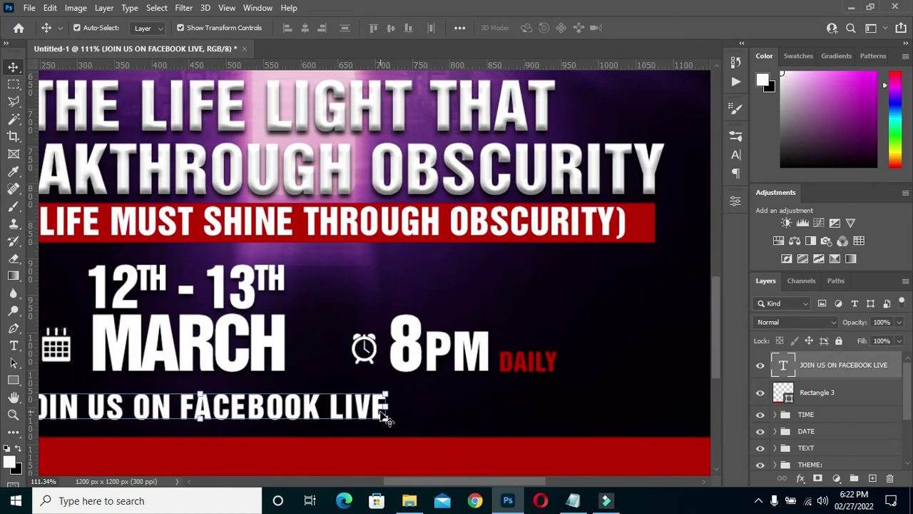
Extend the Facebook line with 'AT DE EARNEST FERVENT PRAYER'
key("t")
left_click(391, 416)
type("AT DE EARNESTFE")
key("BackSpace")
key("BackSpace")
type("FERVENT PRAYER")
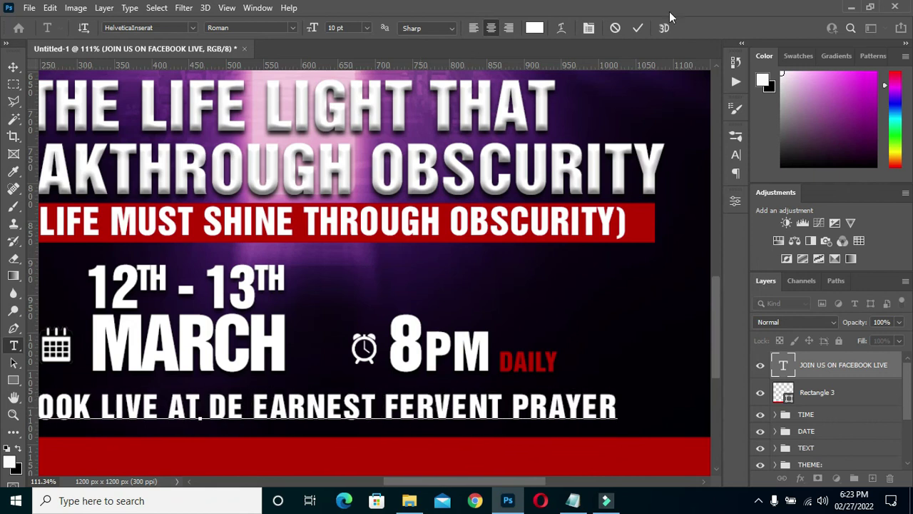
left_click(639, 28)
scroll(385, 338, "down", 3)
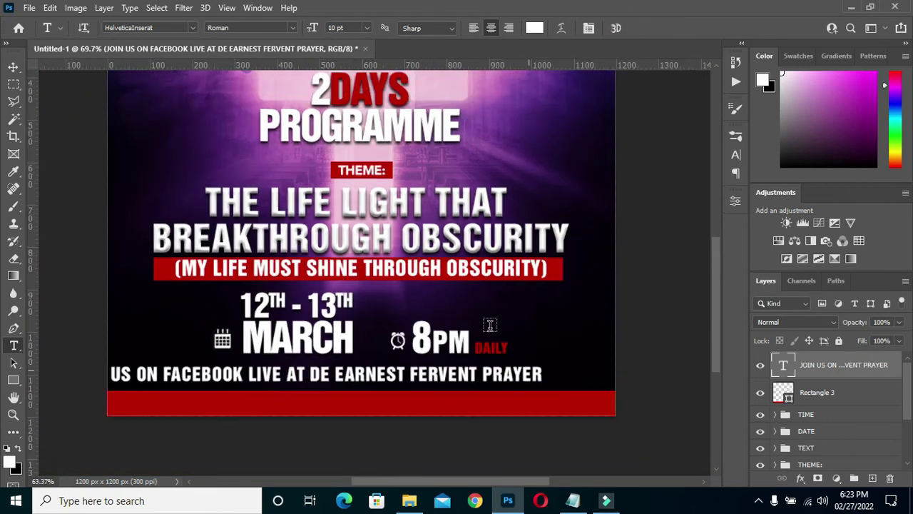
Centre the Facebook line horizontally and scale it down to about 75%
left_click(13, 67)
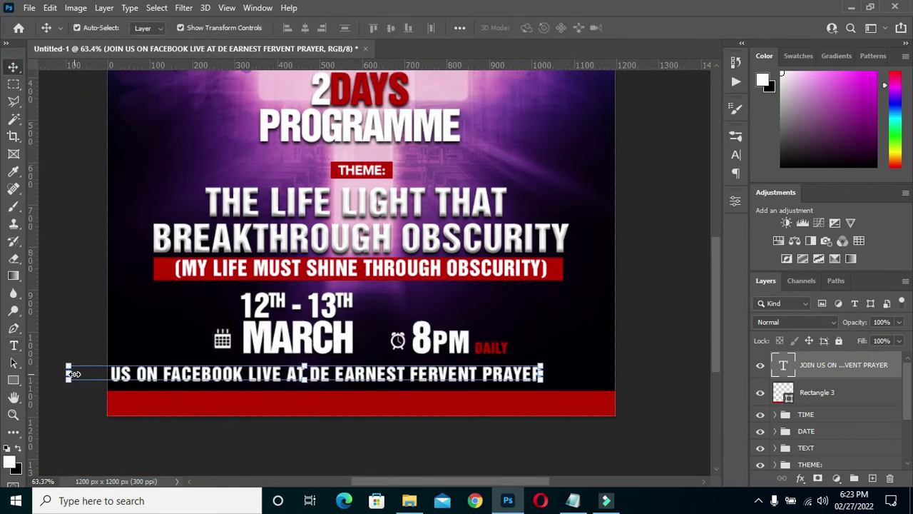
left_click_drag(132, 378, 199, 376)
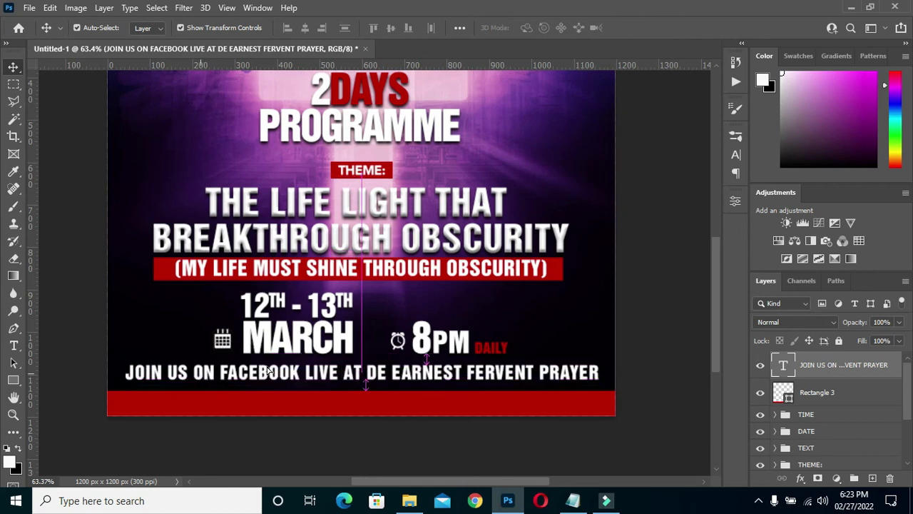
scroll(341, 376, "up", 1)
scroll(341, 376, "up", 1)
key("ctrl+t")
left_click_drag(367, 361, 400, 350)
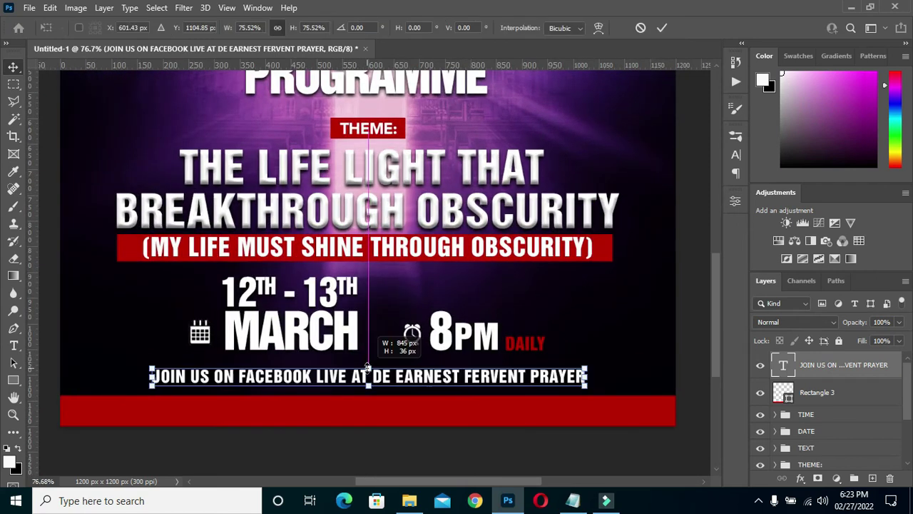
left_click(661, 29)
scroll(468, 271, "down", 5)
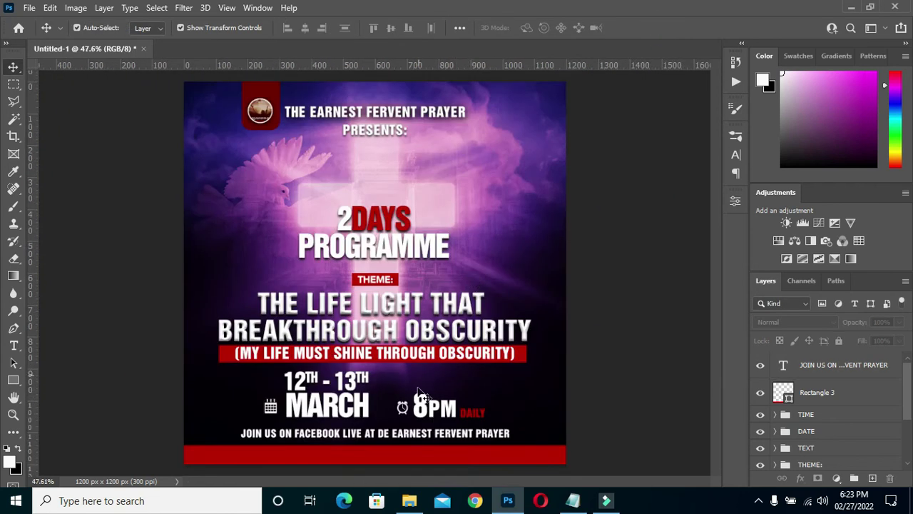
scroll(371, 438, "up", 2)
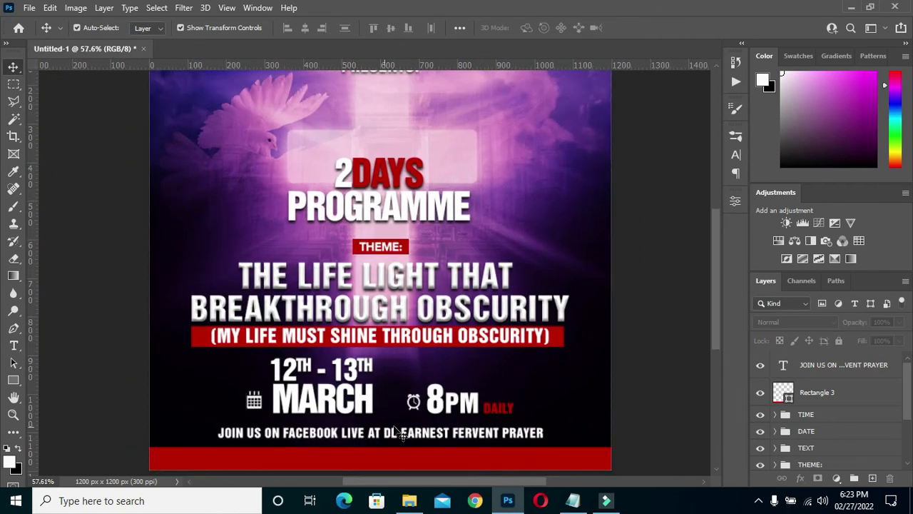
left_click_drag(715, 321, 714, 341)
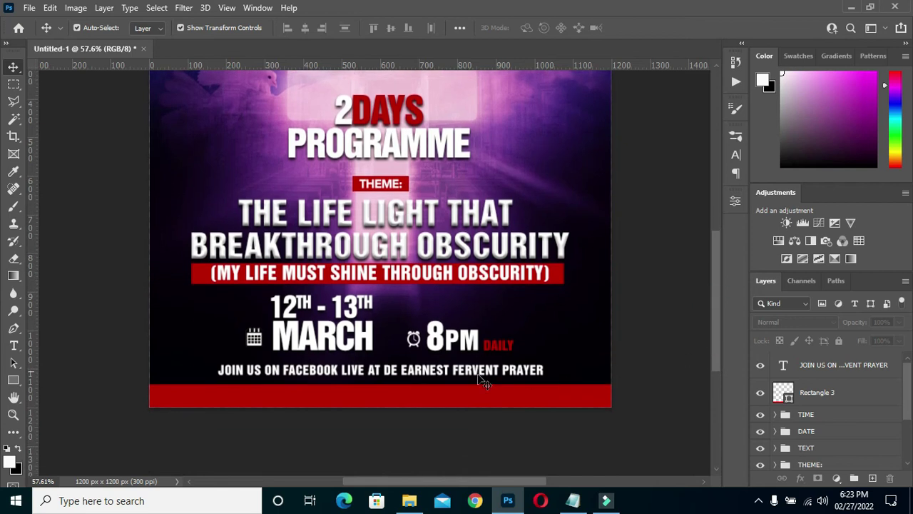
Nudge the TIME and DATE groups down slightly
left_click(819, 415)
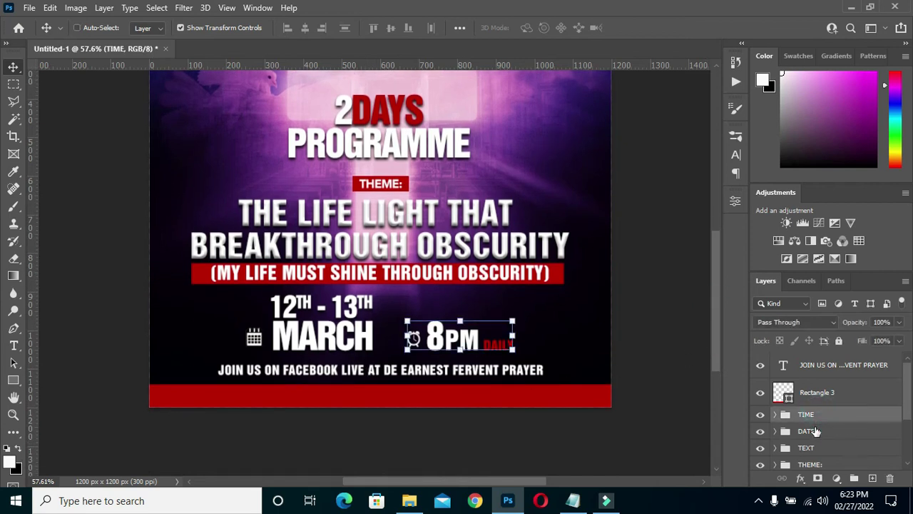
left_click(816, 431, "shift")
key("Down")
key("Down")
key("Down")
key("Down")
key("Down")
key("Down")
key("Down")
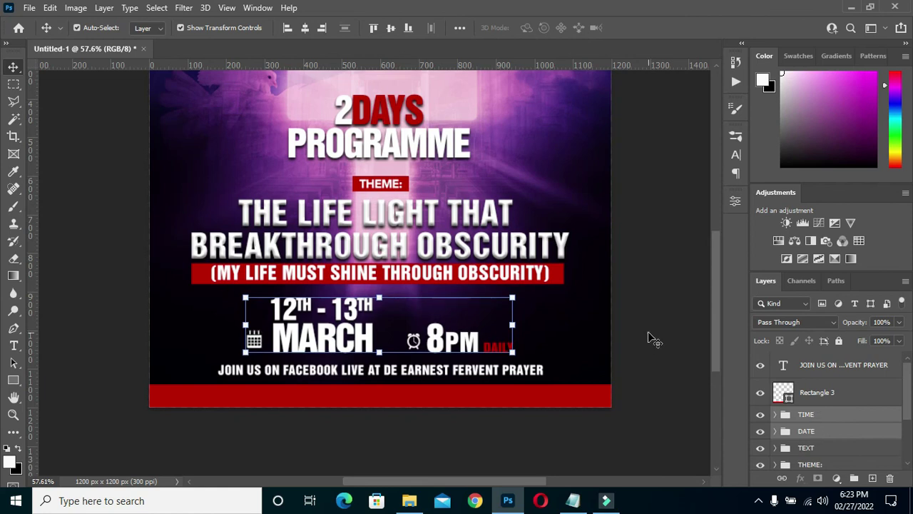
left_click(649, 334)
scroll(319, 400, "up", 1)
scroll(306, 402, "up", 1)
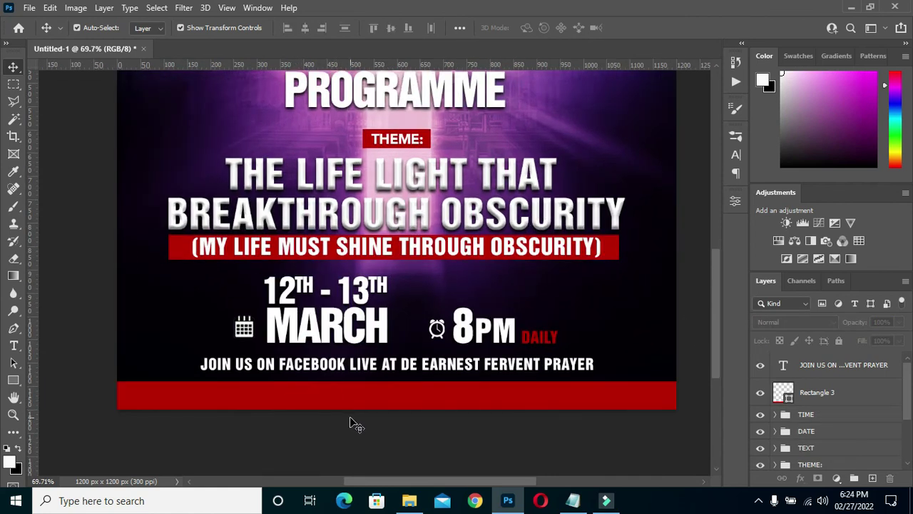
Place a new text line on the red footer bar
key("t")
scroll(300, 397, "up", 1)
scroll(300, 398, "up", 1)
left_click(300, 398)
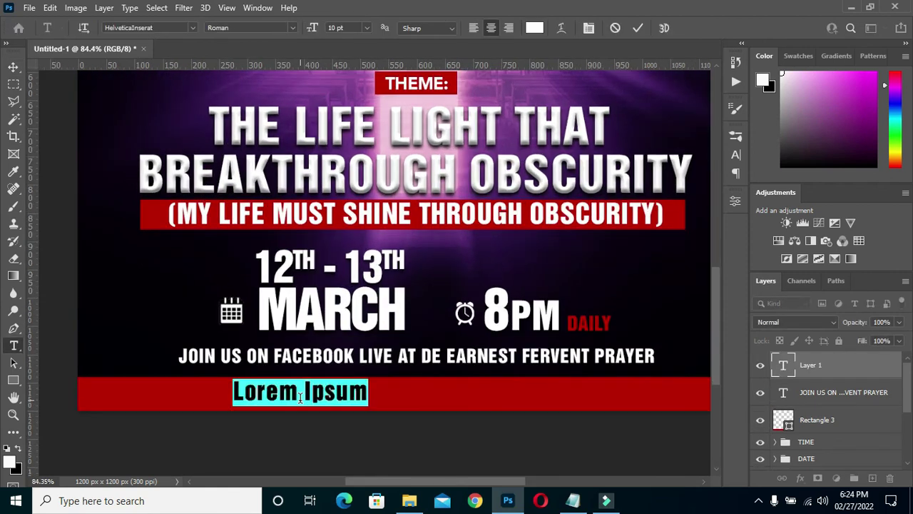
Enter 'REMAIN BLESS' in the footer and set it in Avenir LT Std 65 Medium
type("REM")
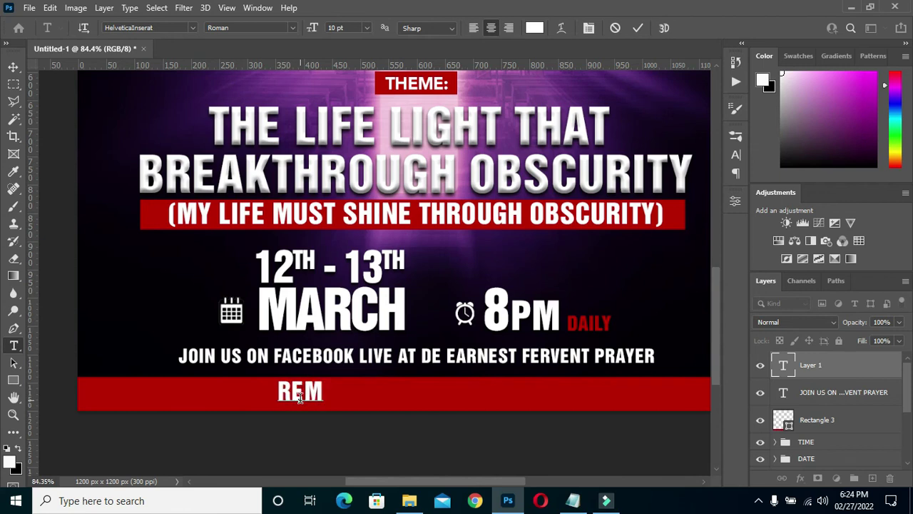
type("AIN BLESS")
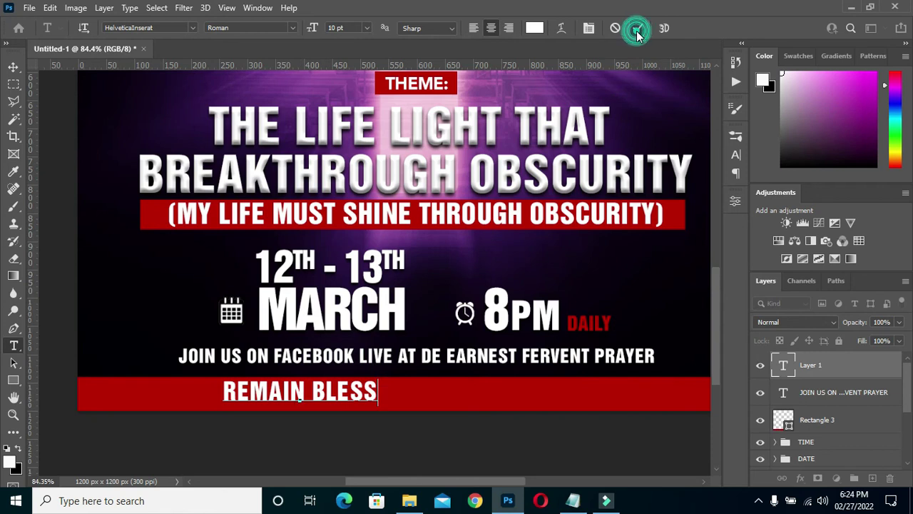
left_click(637, 29)
left_click(193, 28)
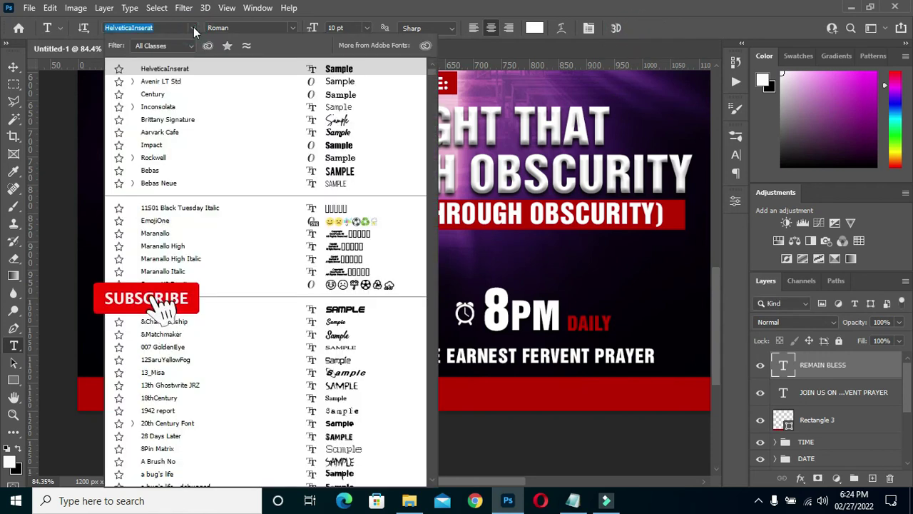
left_click(174, 81)
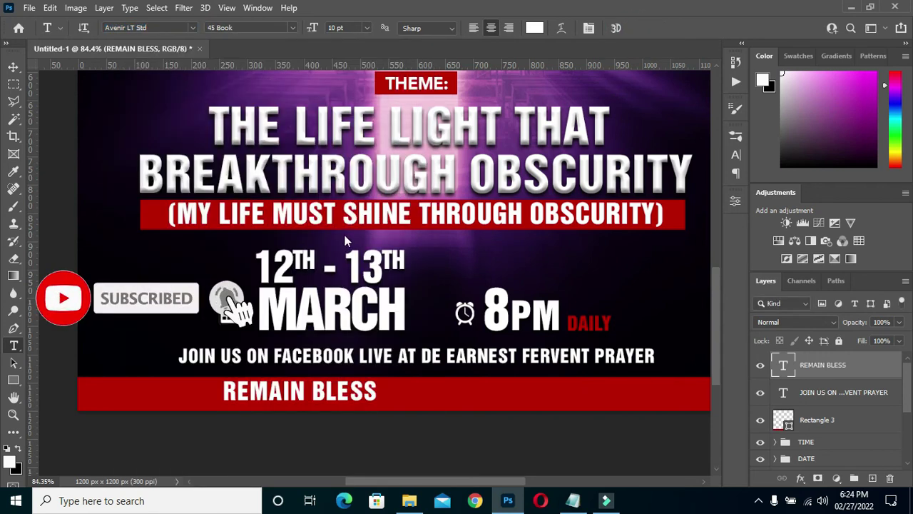
left_click(293, 27)
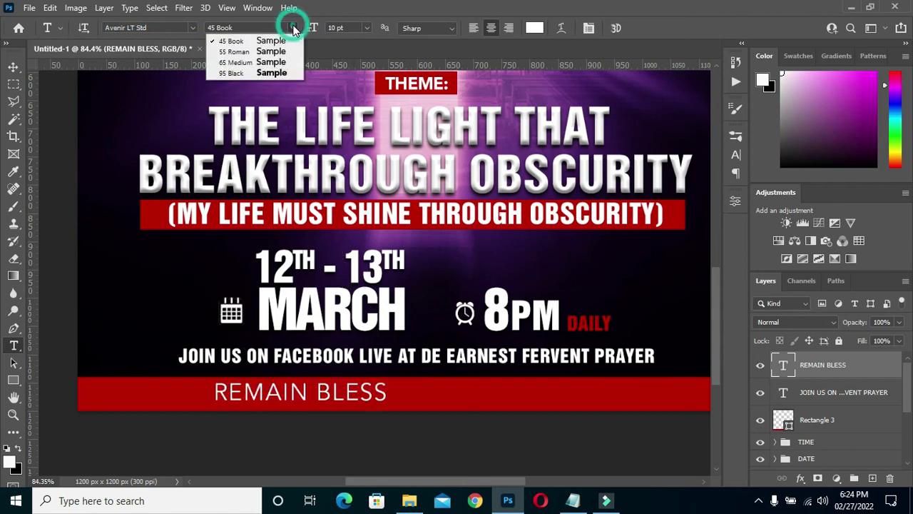
left_click(270, 66)
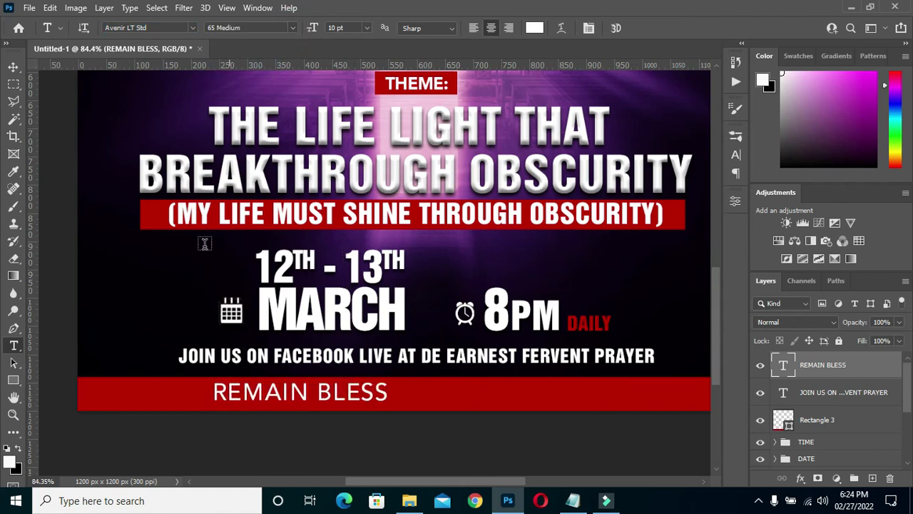
left_click(292, 27)
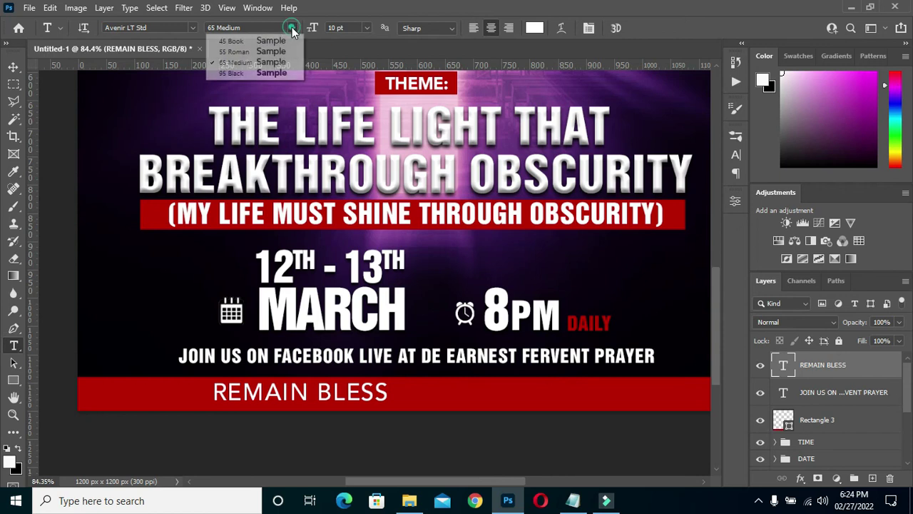
left_click(272, 68)
left_click(13, 66)
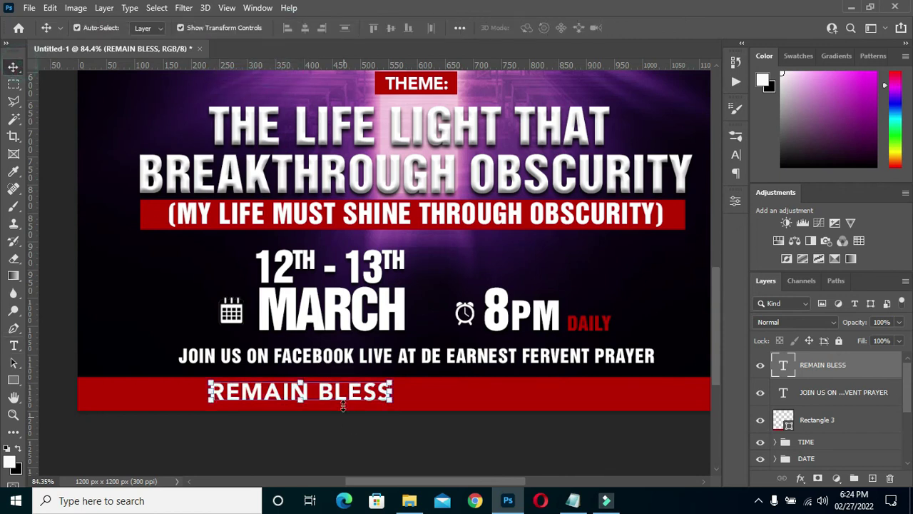
Centre the REMAIN BLESS text horizontally on the canvas
key("ctrl+a")
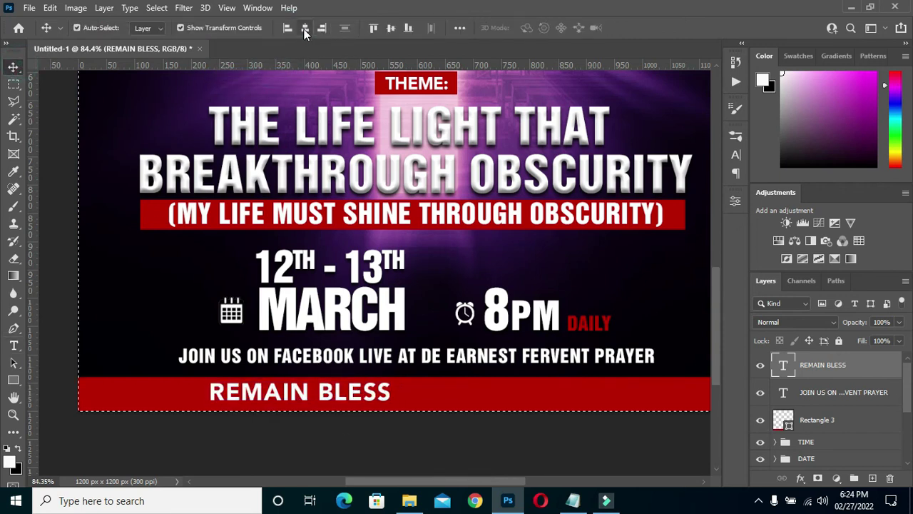
left_click(305, 28)
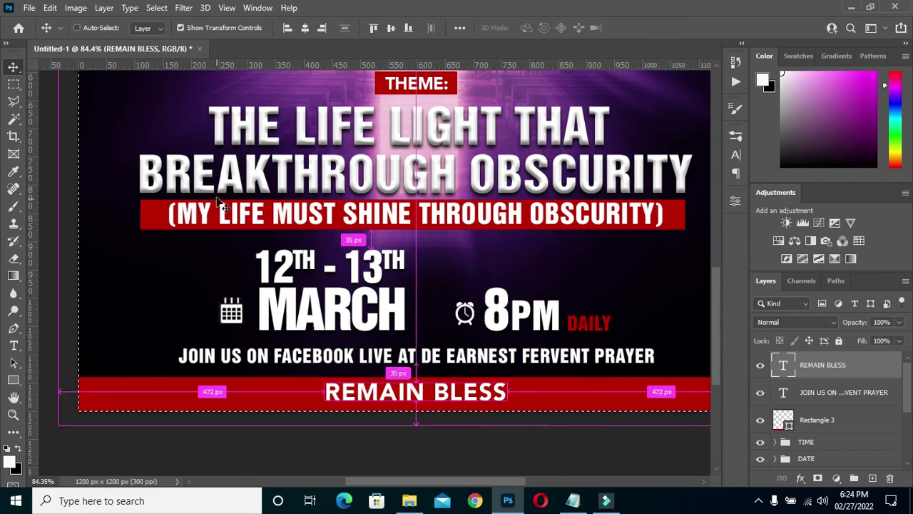
scroll(339, 205, "down", 3)
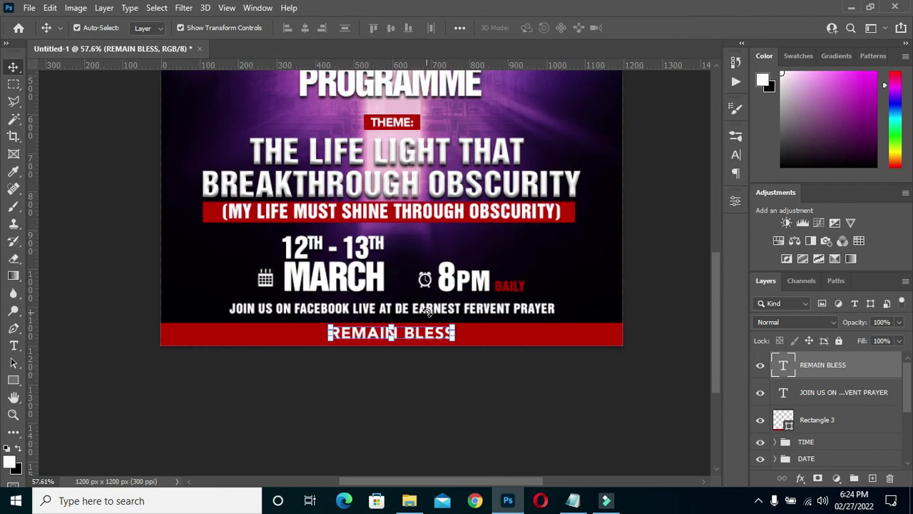
Centre the 'Join us on Facebook live' line horizontally on the canvas too
left_click(528, 393)
left_click(457, 318)
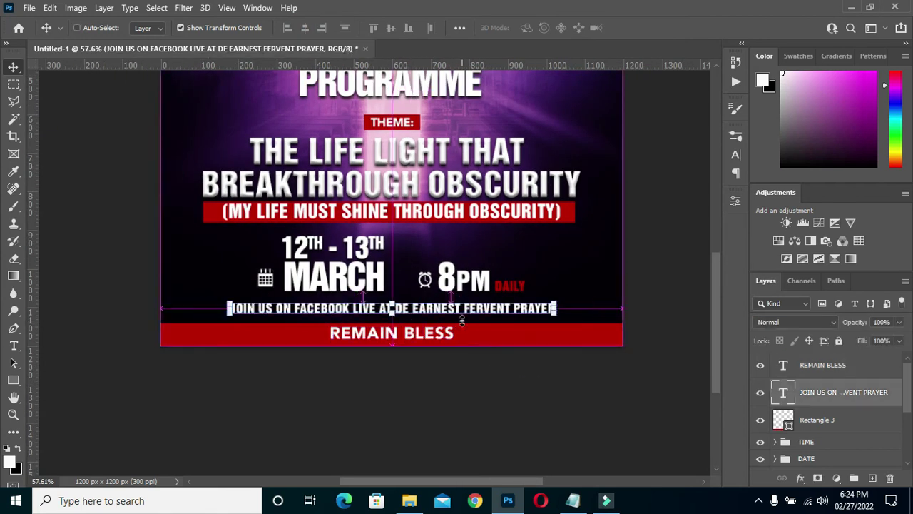
key("ctrl+a")
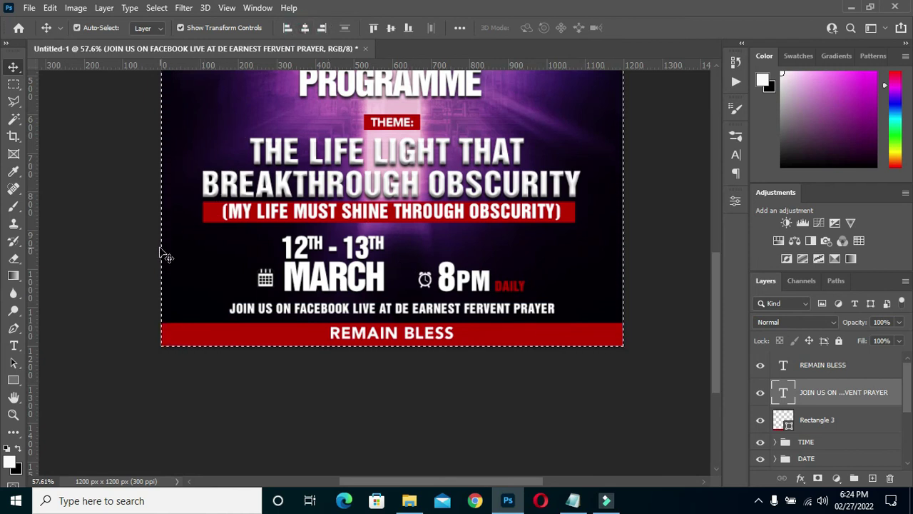
left_click(122, 261)
scroll(530, 288, "down", 1)
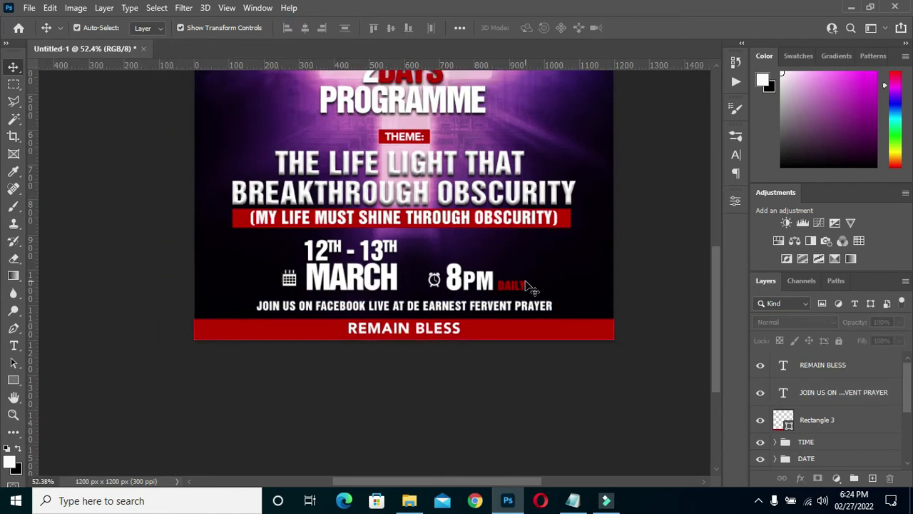
scroll(530, 288, "down", 2)
scroll(558, 276, "down", 1)
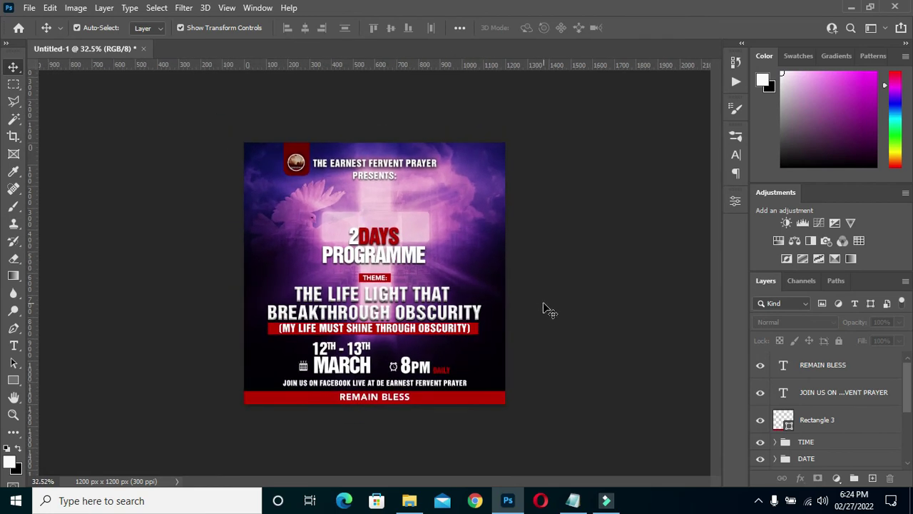
scroll(543, 305, "down", 1)
scroll(818, 440, "down", 3)
scroll(813, 414, "up", 3)
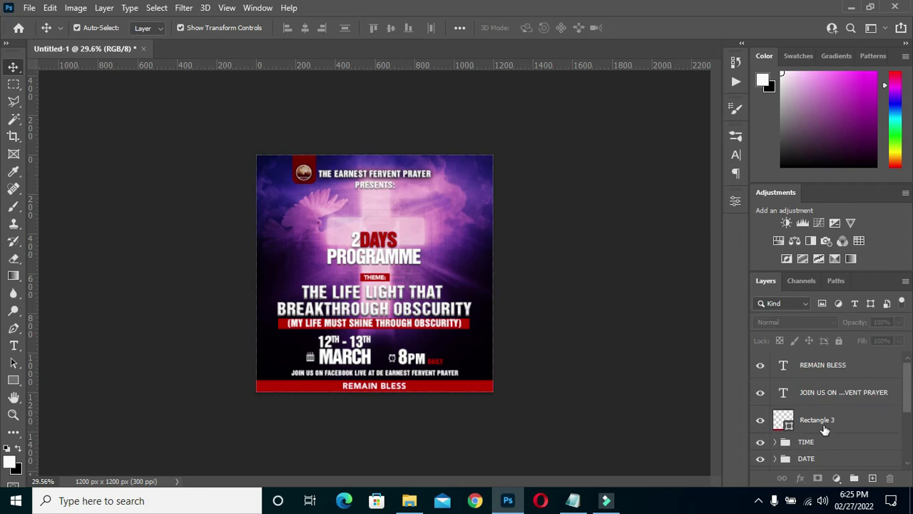
left_click(825, 426)
Group REMAIN BLESS, the Join us line and red bar into a group named JOIN US
left_click(820, 366, "shift")
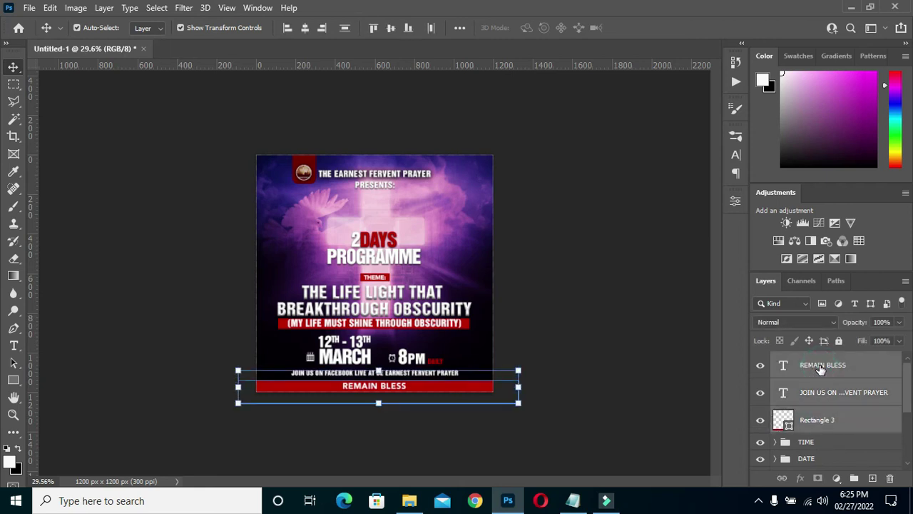
key("ctrl+g")
double_click(811, 360)
type("JOIN US")
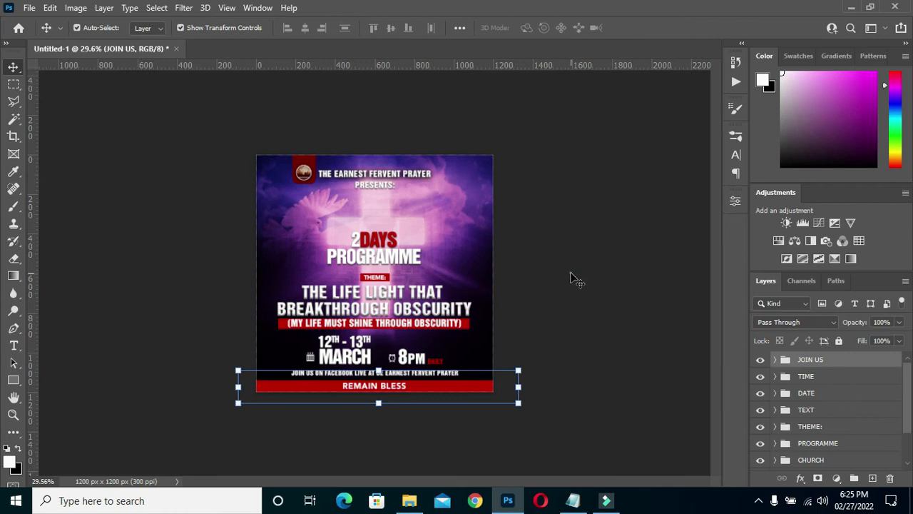
left_click(577, 279)
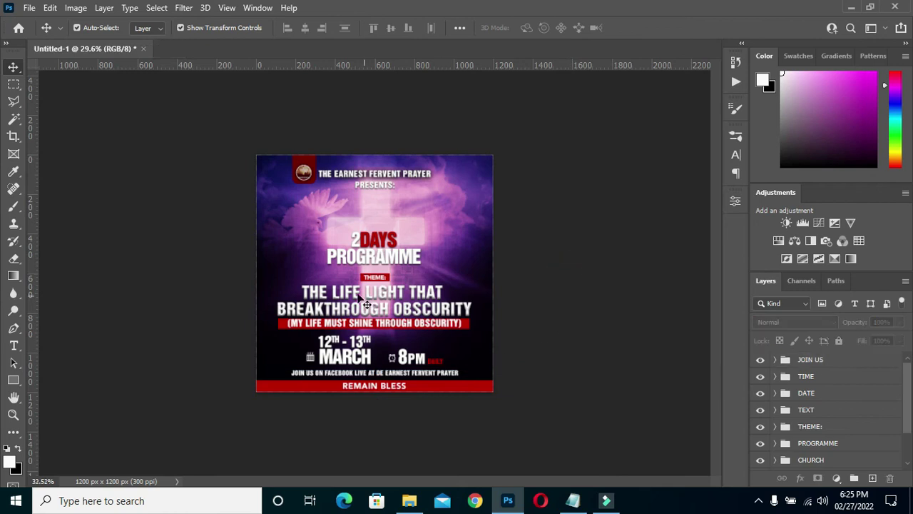
key("ctrl+plus")
key("ctrl+plus")
left_click(815, 411)
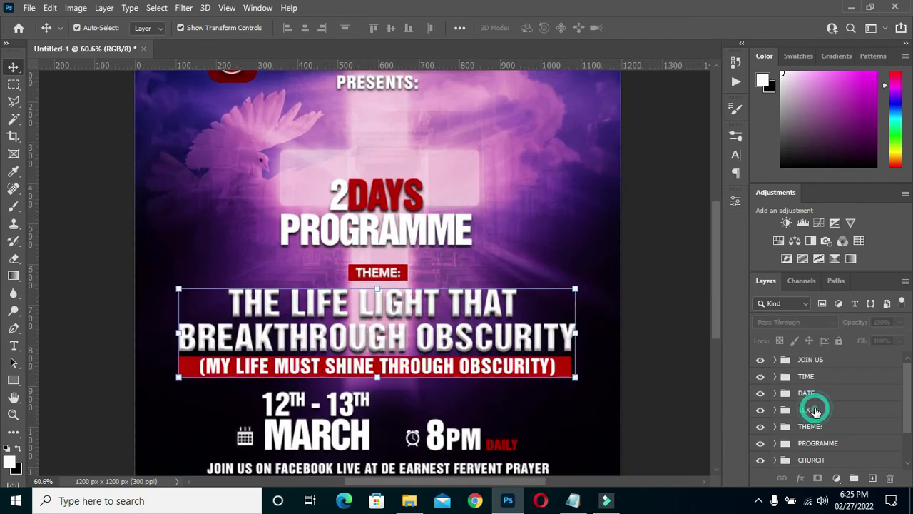
Move the TEXT, THEME and PROGRAMME groups up slightly with Free Transform
left_click(821, 444, "ctrl")
left_click(819, 426, "ctrl")
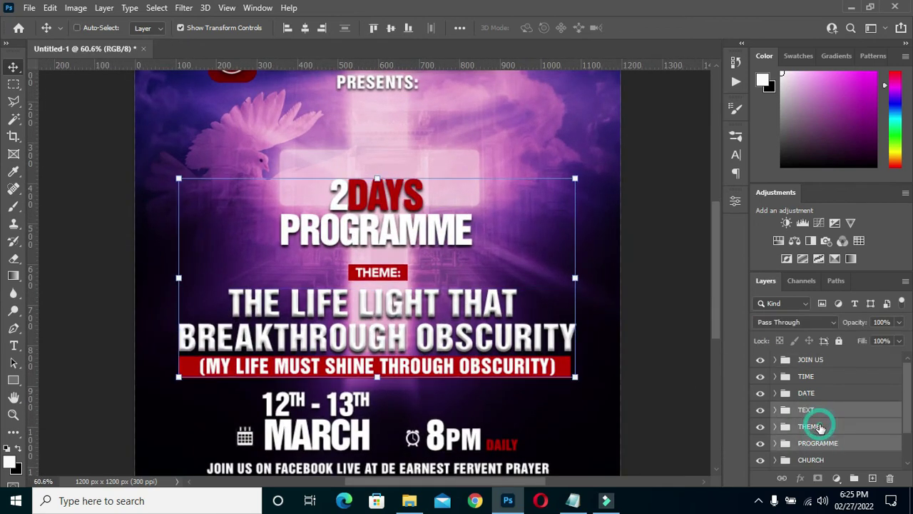
left_click(375, 175)
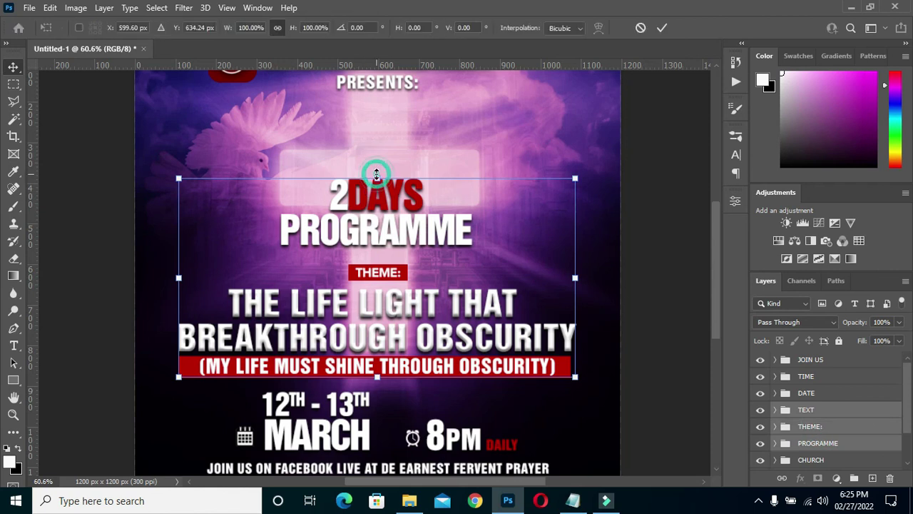
left_click_drag(386, 228, 388, 215)
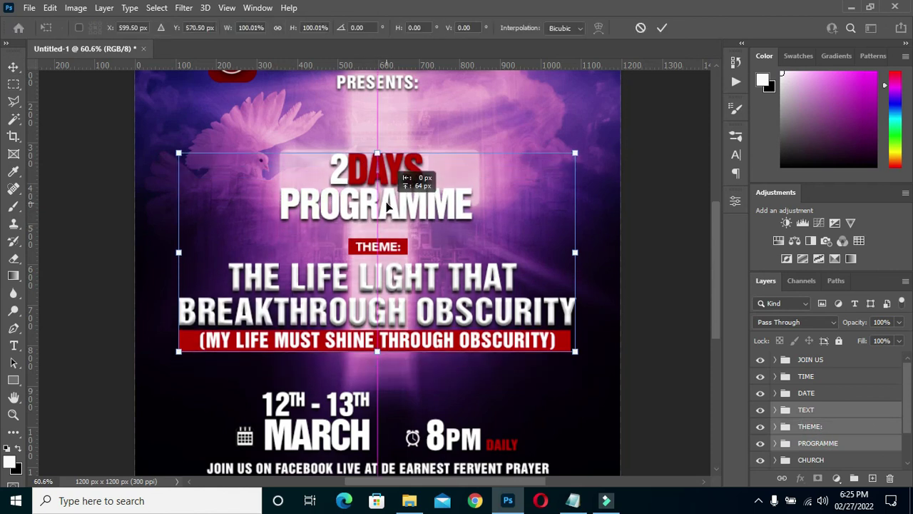
left_click(662, 28)
scroll(657, 197, "down", 3)
Move the DATE and TIME groups up slightly with Free Transform
left_click(806, 392)
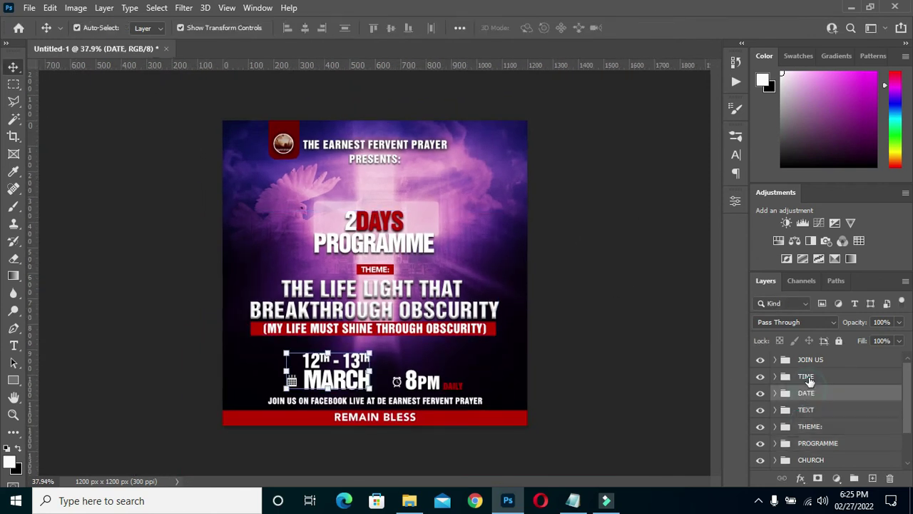
left_click(805, 376, "ctrl")
left_click(372, 354)
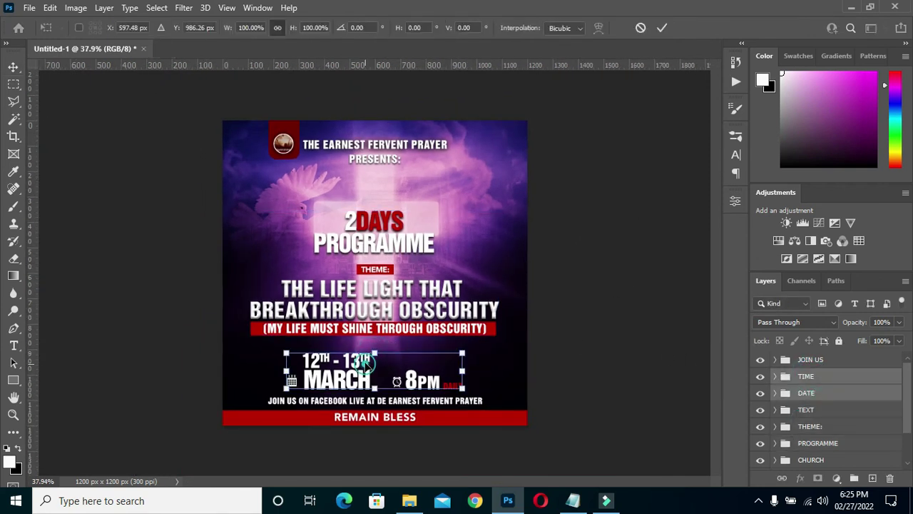
left_click_drag(373, 355, 372, 348)
left_click(663, 28)
scroll(535, 237, "down", 3)
scroll(522, 244, "up", 3)
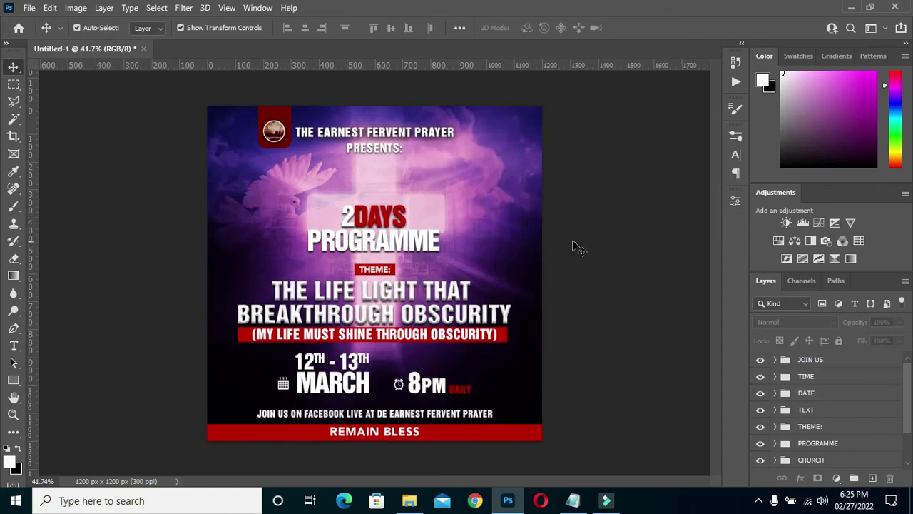
scroll(542, 231, "down", 1)
scroll(571, 225, "up", 2)
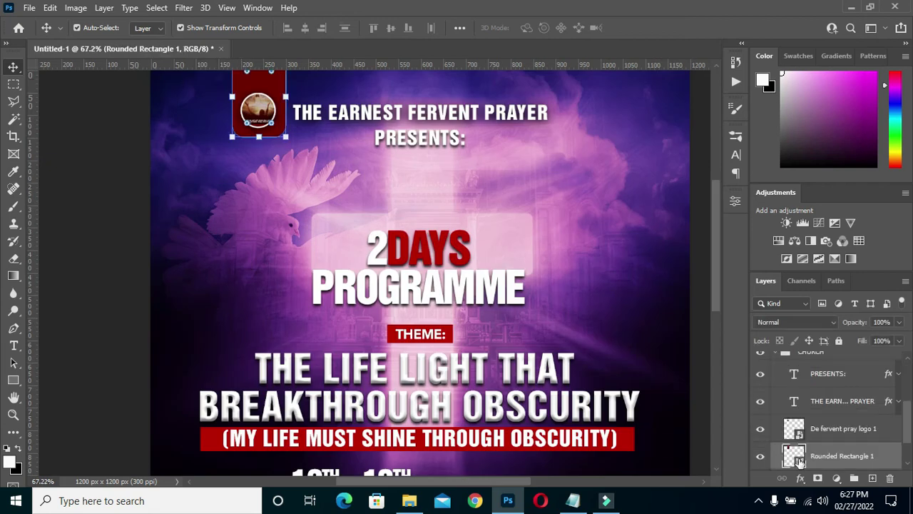
double_click(798, 460)
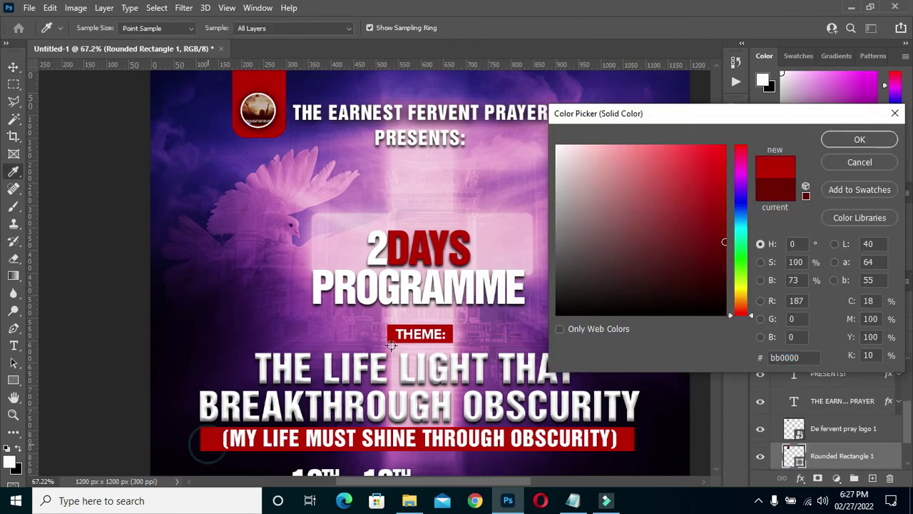
Apply #bb0000 red to the logo badge, then deselect layers and collapse the CHURCH group
left_click(860, 139)
scroll(29, 71, "down", 2)
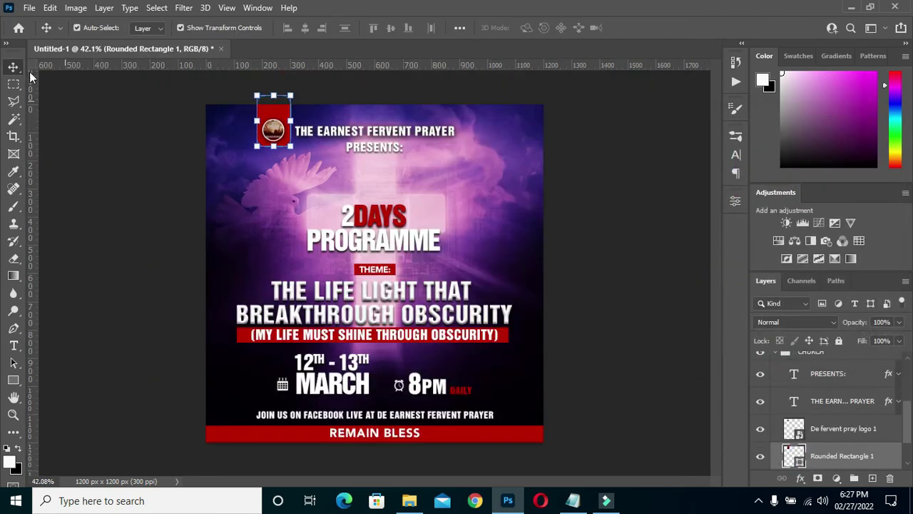
left_click(70, 105)
scroll(679, 251, "up", 1)
left_click(663, 273)
scroll(775, 428, "down", 2)
scroll(777, 400, "up", 2)
left_click(775, 355)
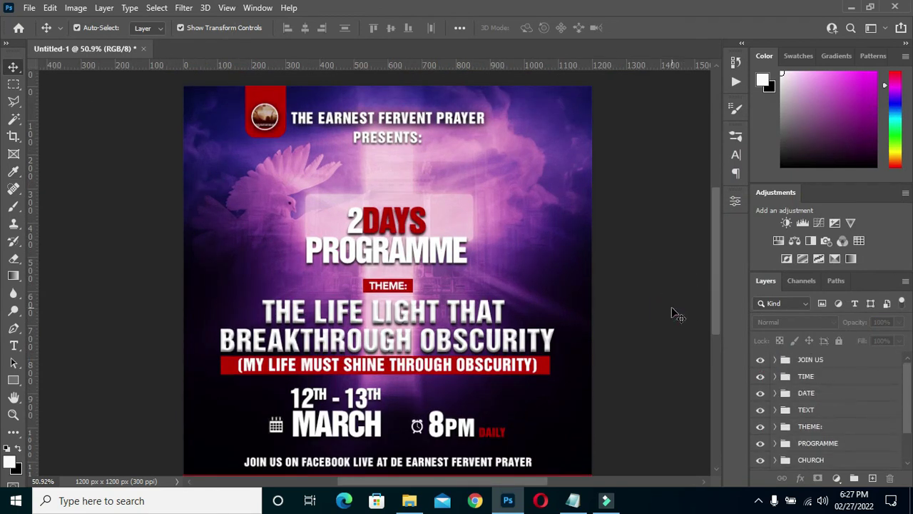